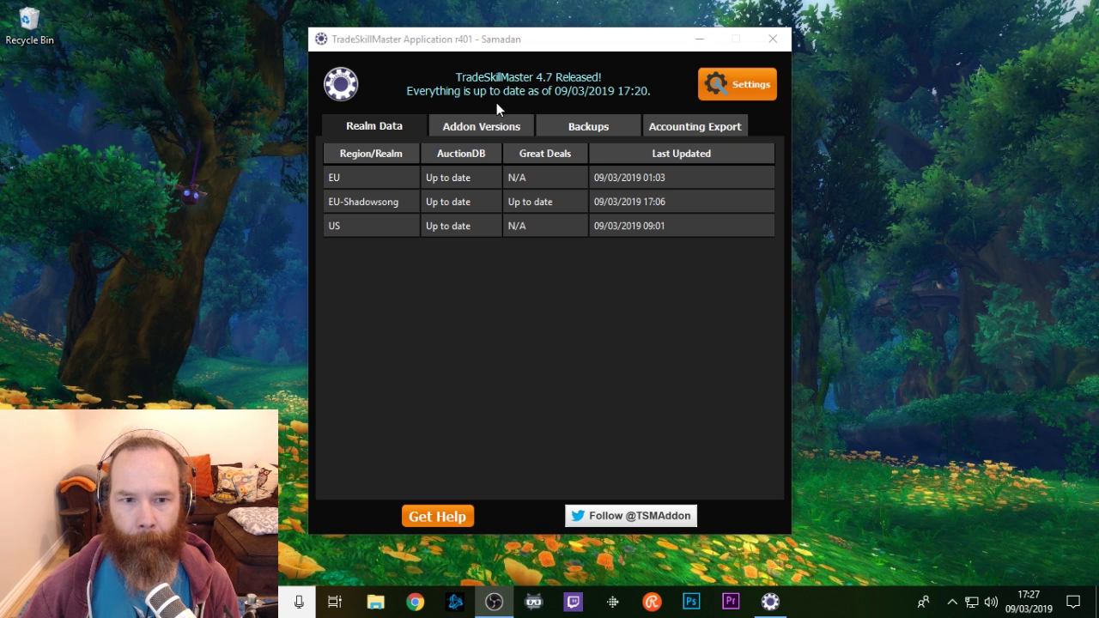
Step: Export the Sales and Purchases accounting data for the account's Shadowsong realm to CSV files
click(694, 126)
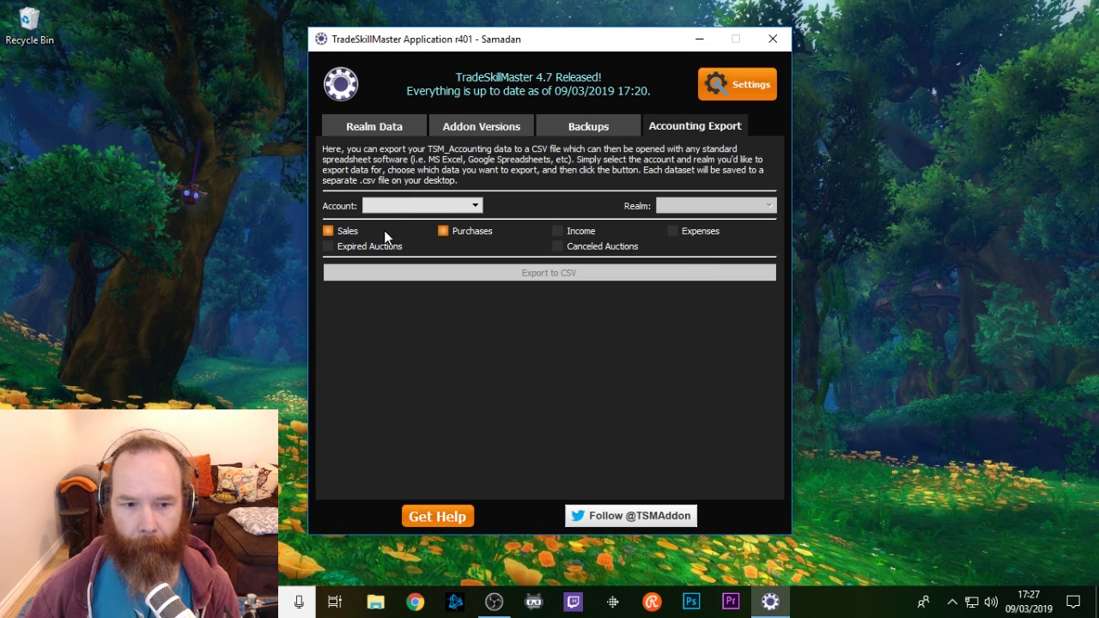
click(476, 206)
click(438, 228)
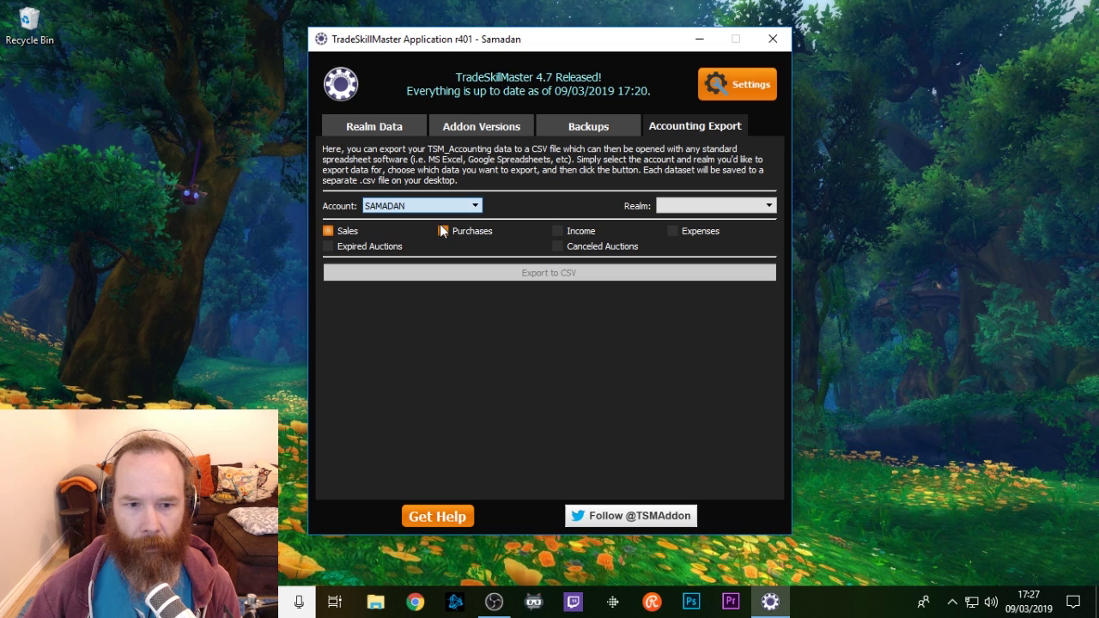
click(700, 205)
click(705, 228)
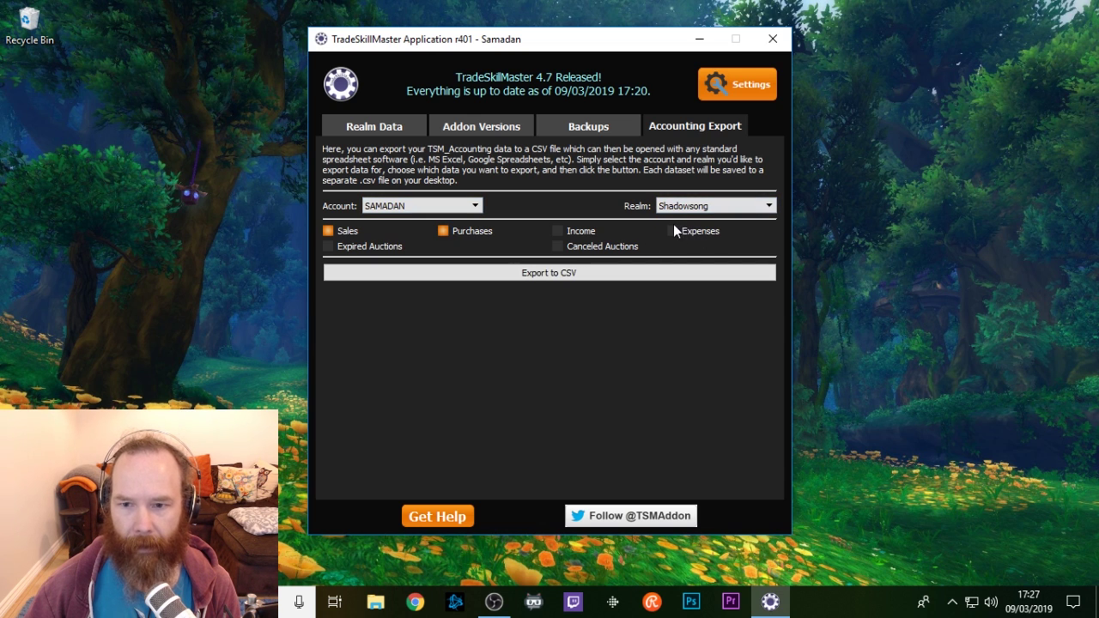
click(539, 275)
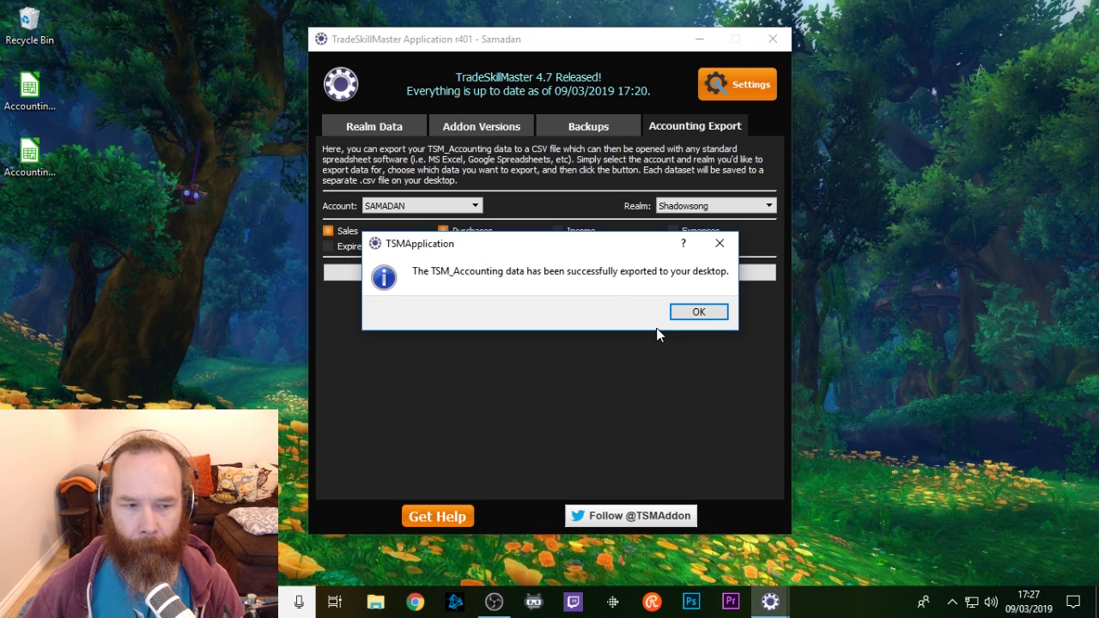
click(692, 314)
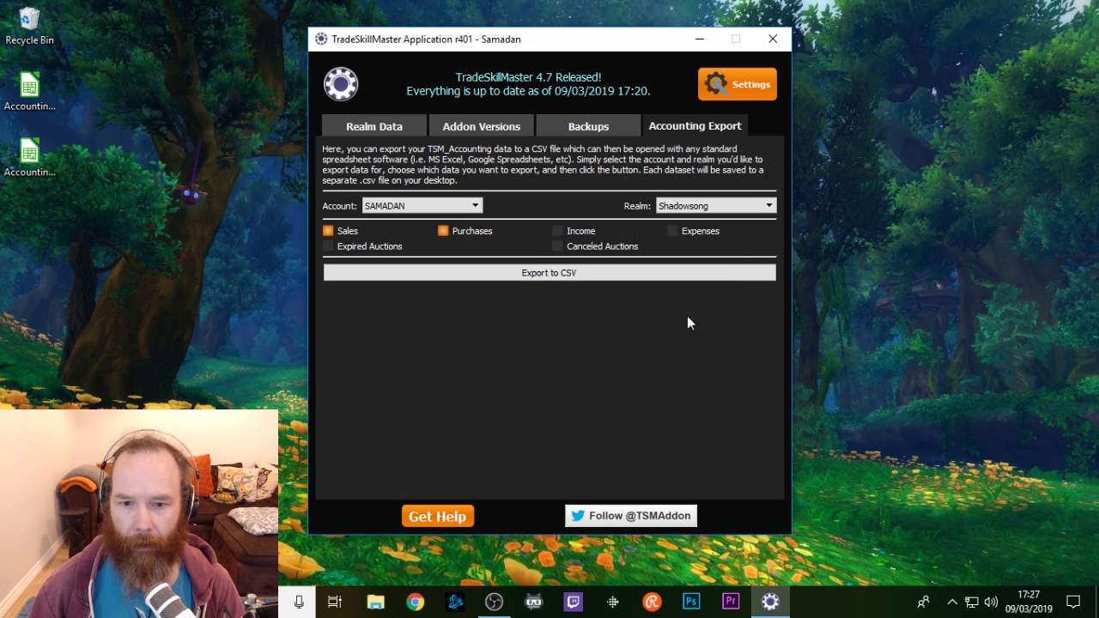
Step: Open the exported Accounting_Shadowsong_sales.csv from the desktop in LibreOffice Calc with the default import settings and dismiss the information bar
click(699, 39)
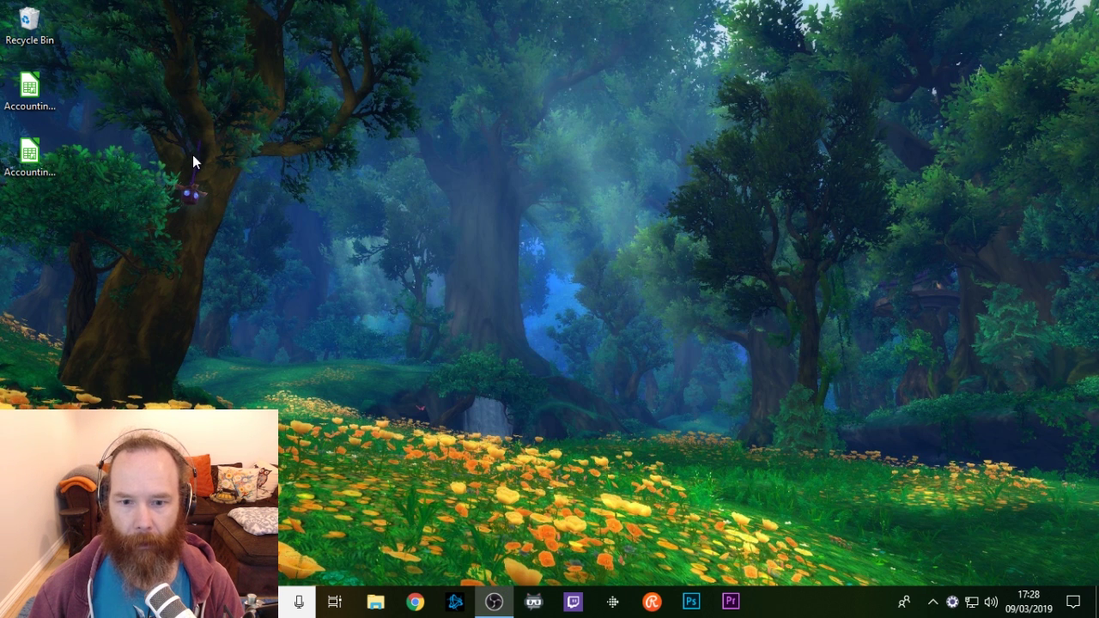
click(29, 159)
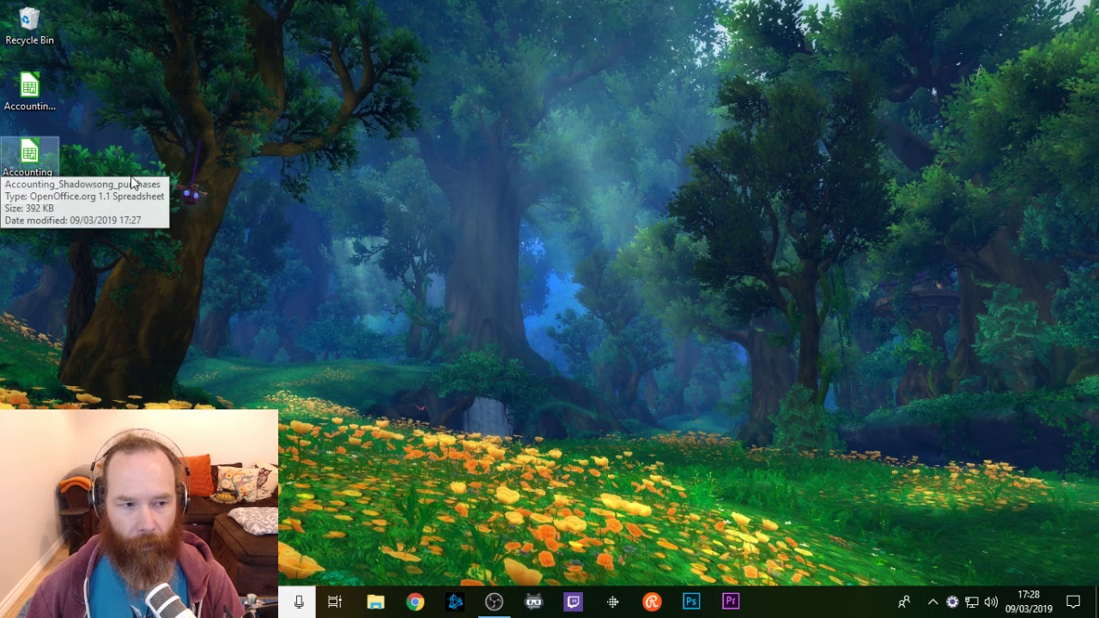
click(3, 92)
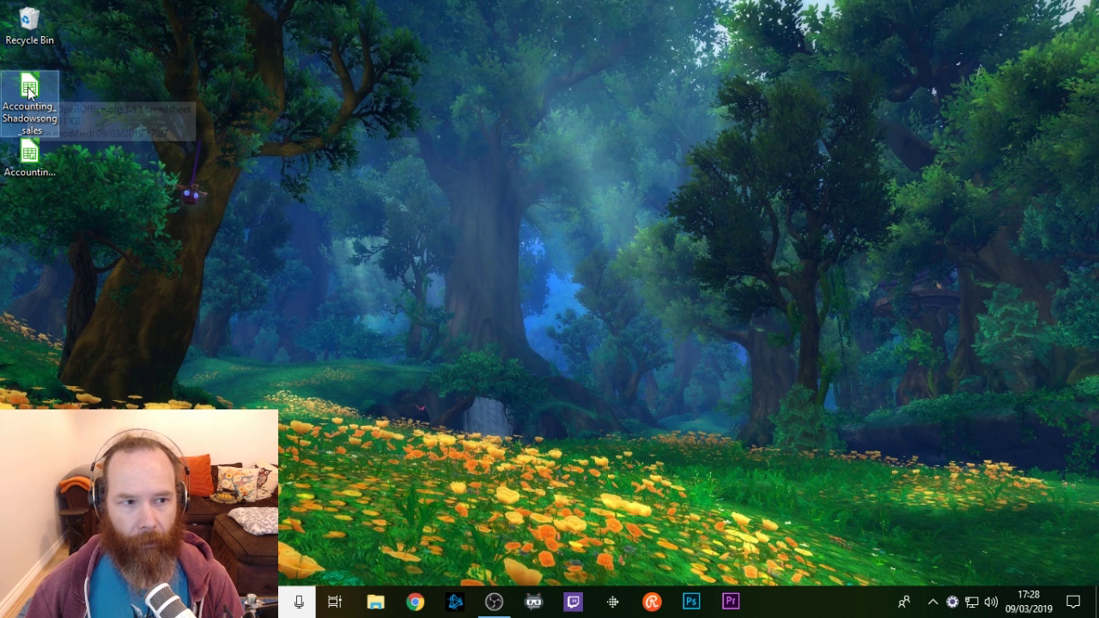
click(27, 91)
double_click(27, 91)
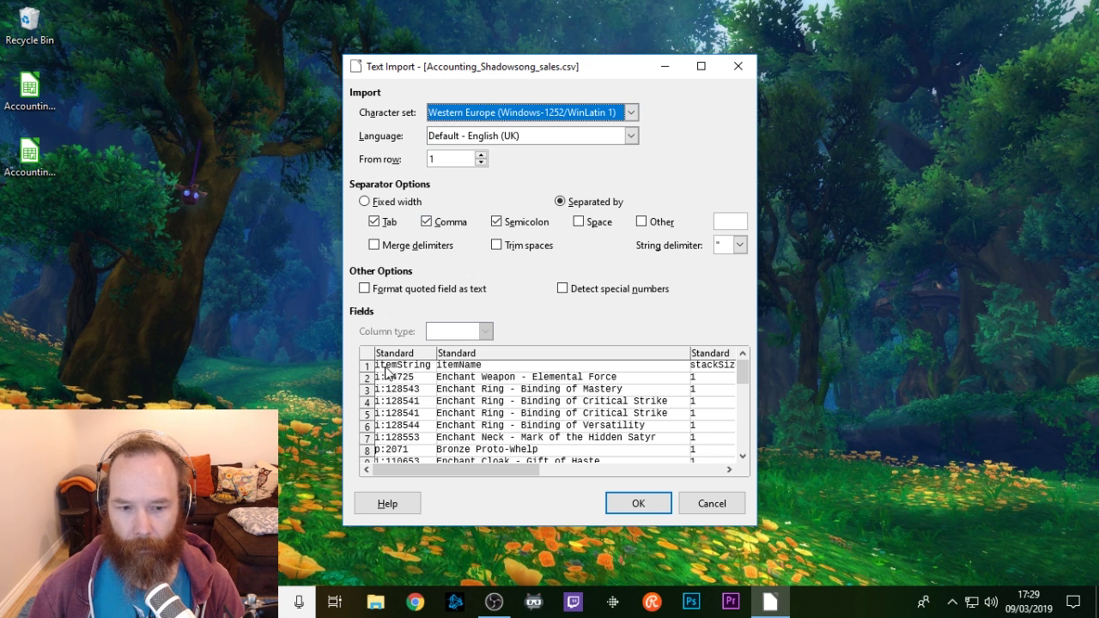
mouse_move(402, 469)
mouse_down()
mouse_move(589, 475)
mouse_move(404, 472)
mouse_up()
click(621, 498)
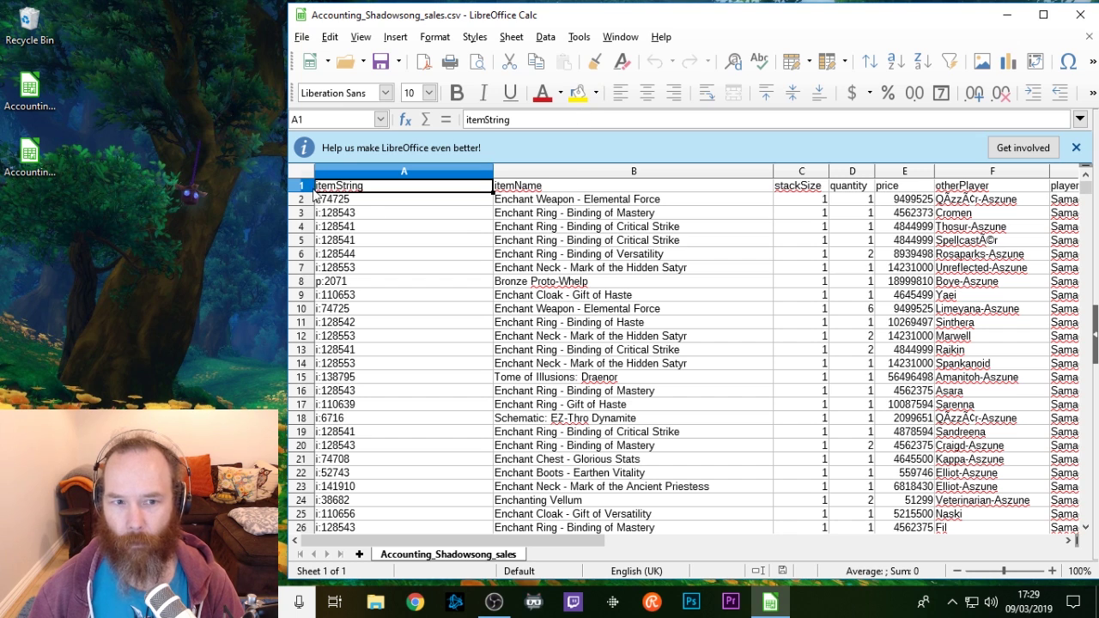
click(1076, 149)
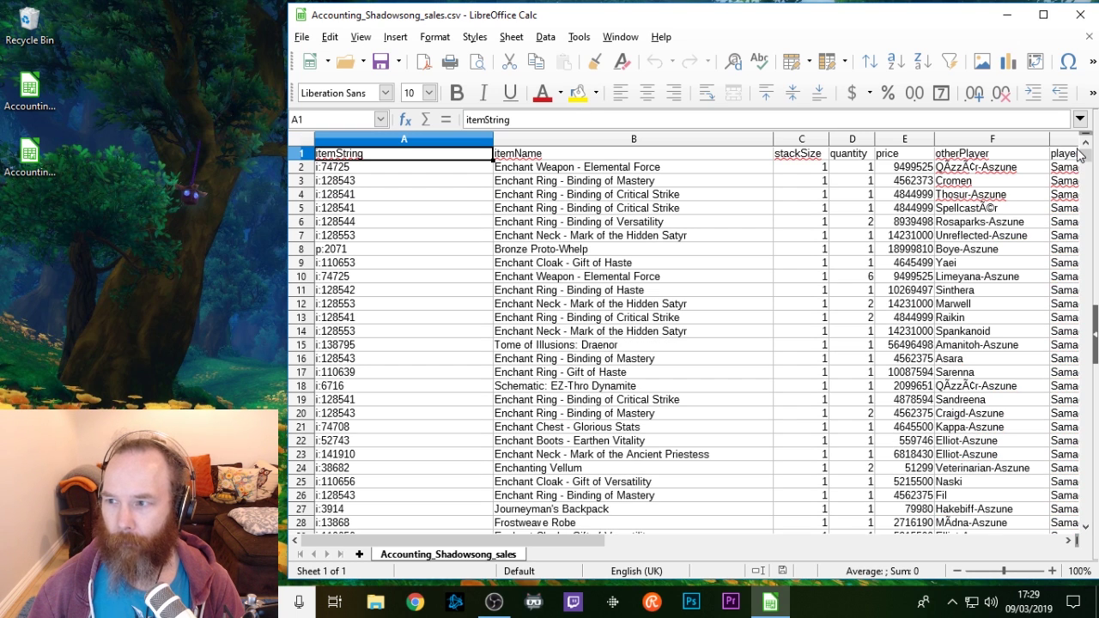
Step: Examine the columns of the sales sheet, from itemName and price through player, time and source
click(553, 155)
click(811, 153)
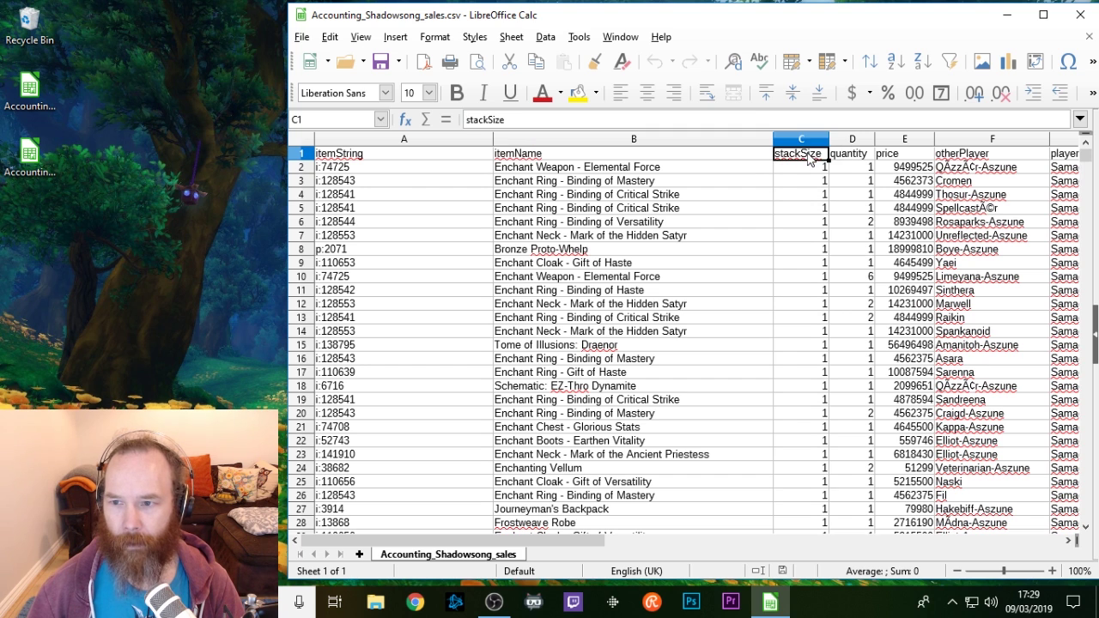
click(852, 160)
click(893, 160)
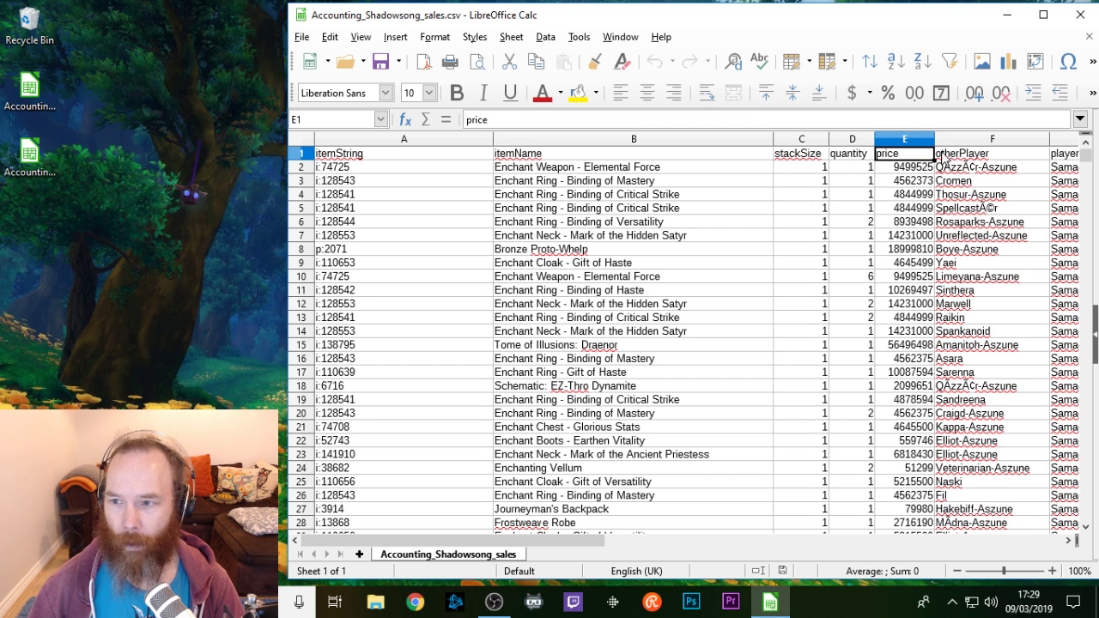
click(974, 158)
scroll(512, 550, right, 1)
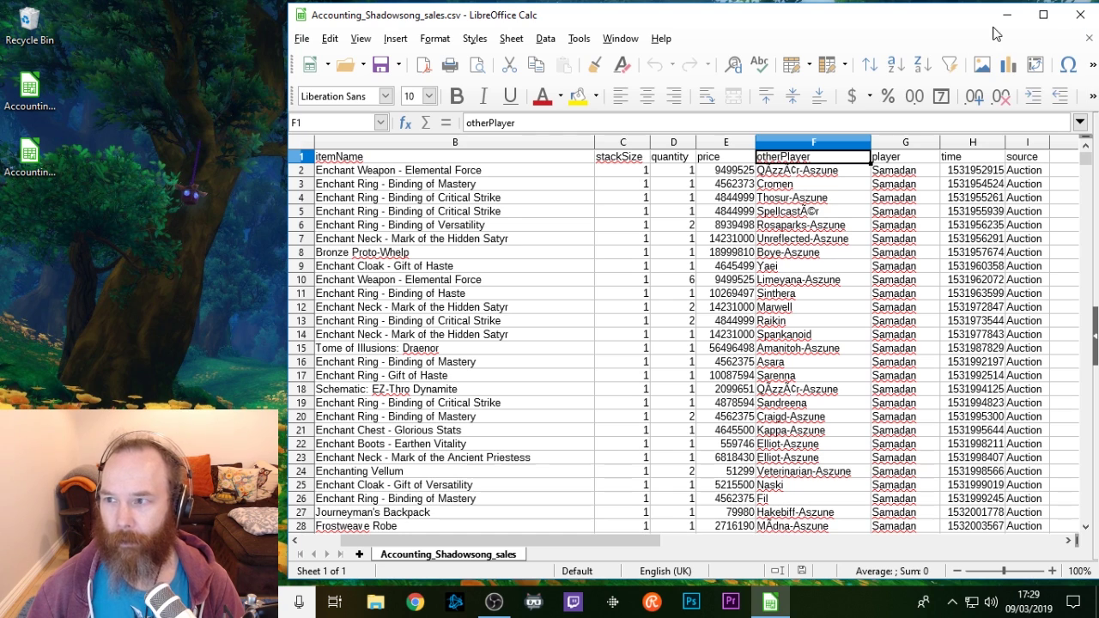
click(903, 142)
click(899, 170)
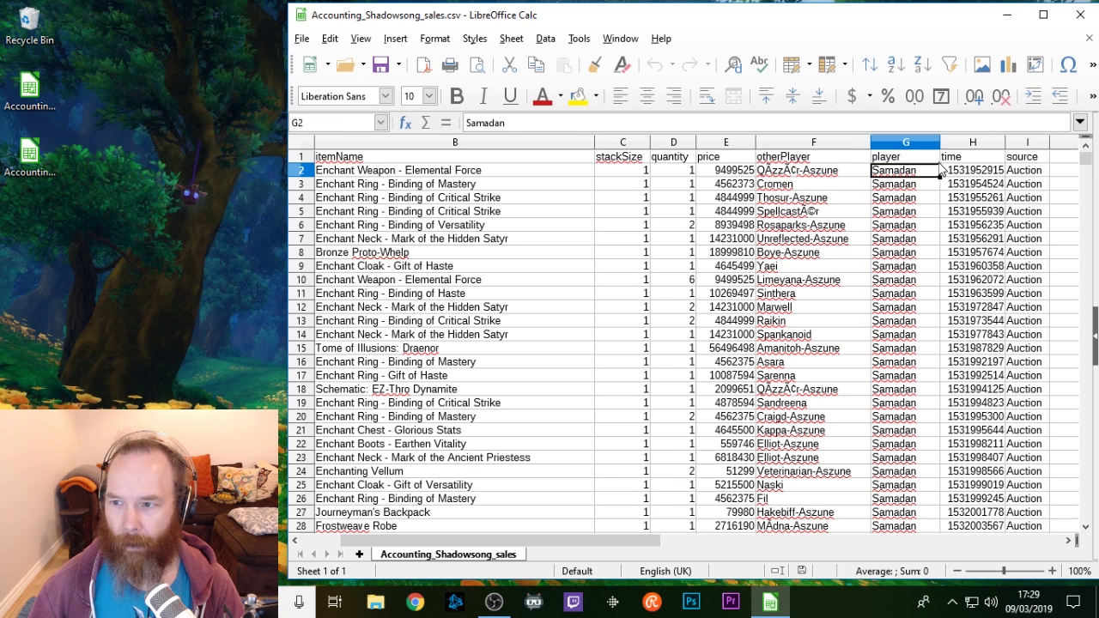
click(1026, 197)
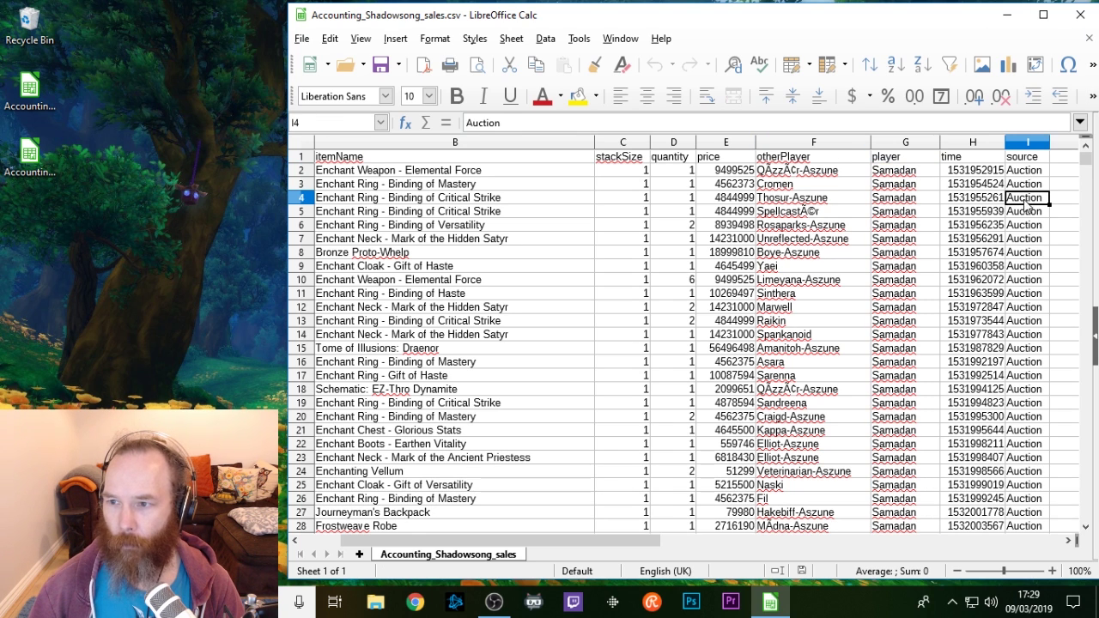
click(967, 172)
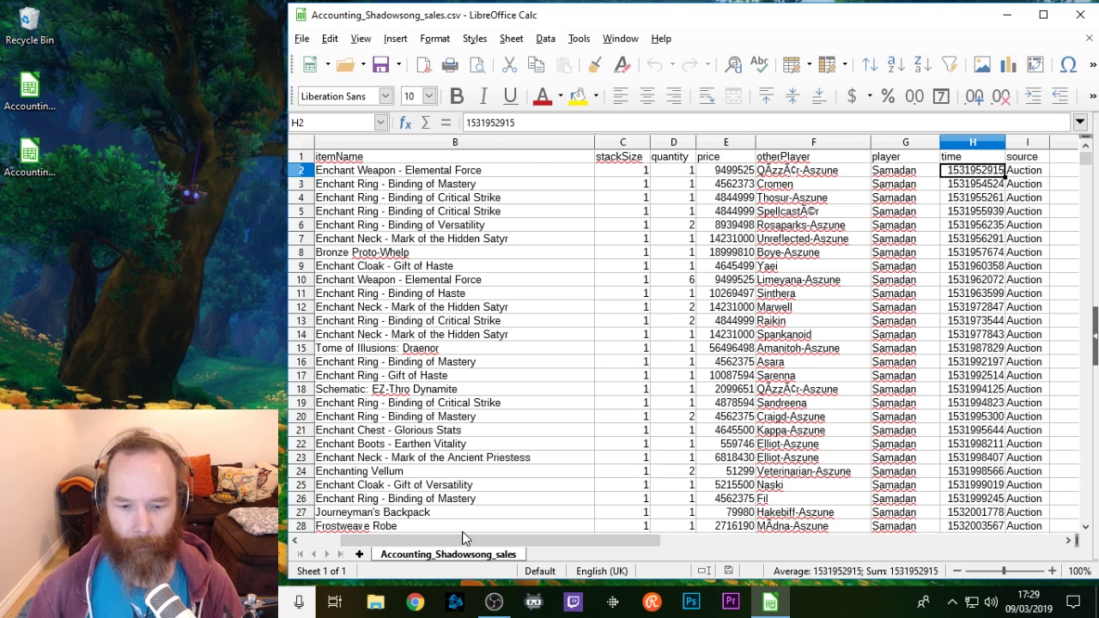
drag(462, 539, 450, 539)
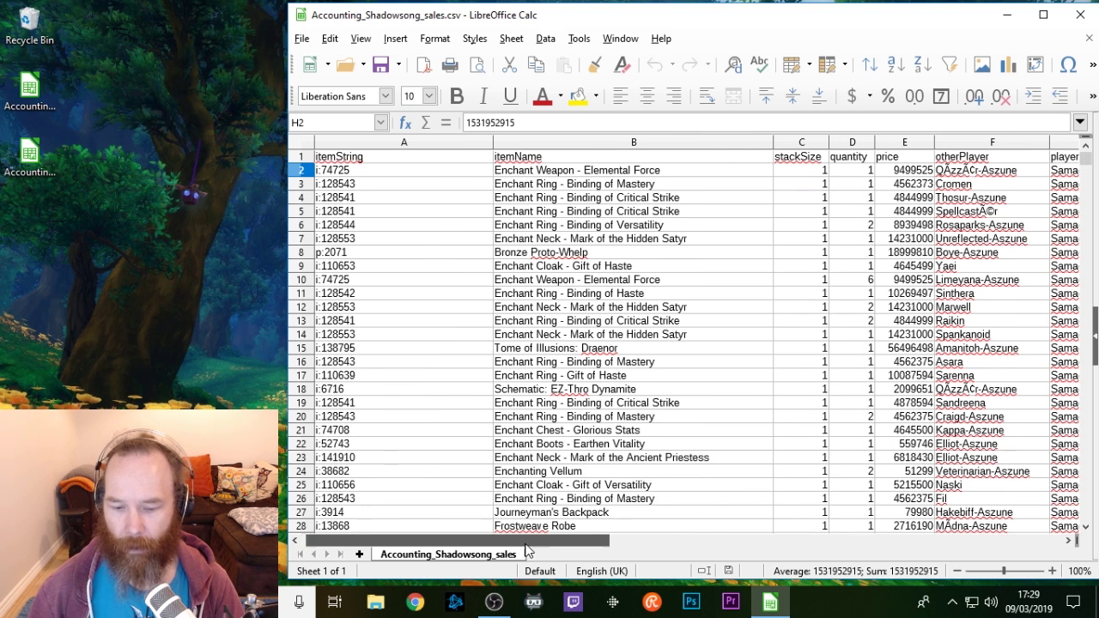
drag(553, 539, 634, 539)
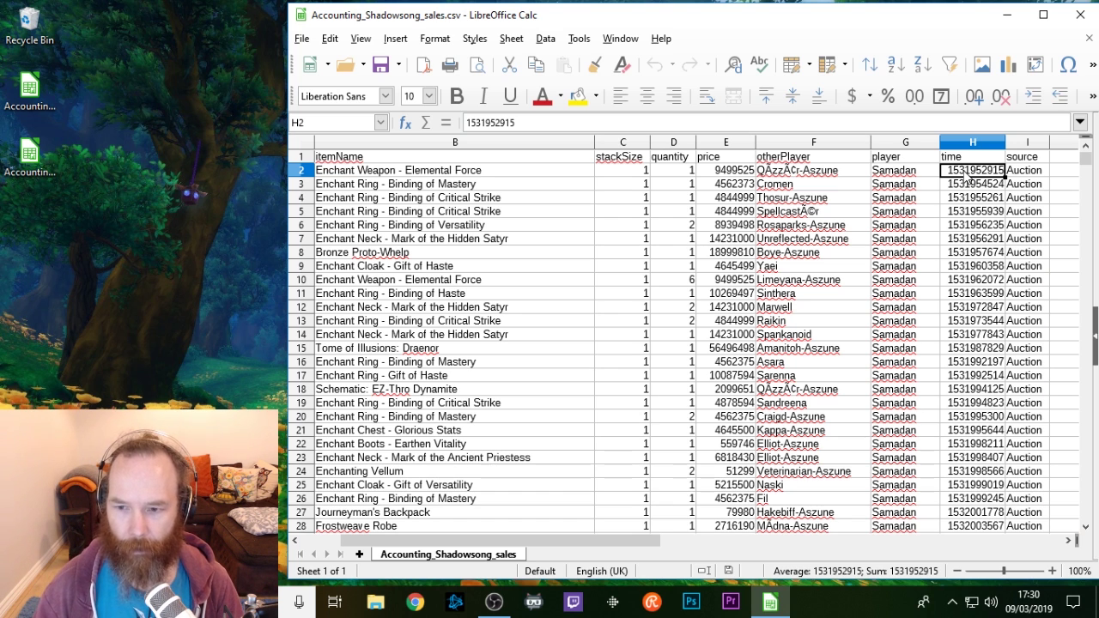
Step: Insert an empty column between the time and source columns and select its cell I2
click(1020, 145)
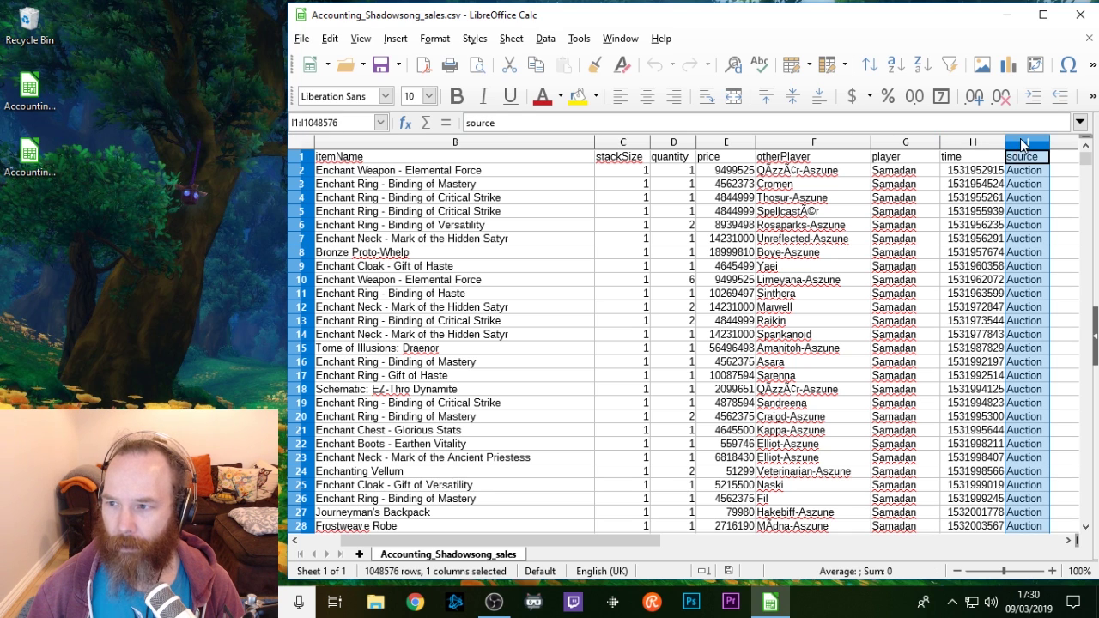
right_click(1022, 145)
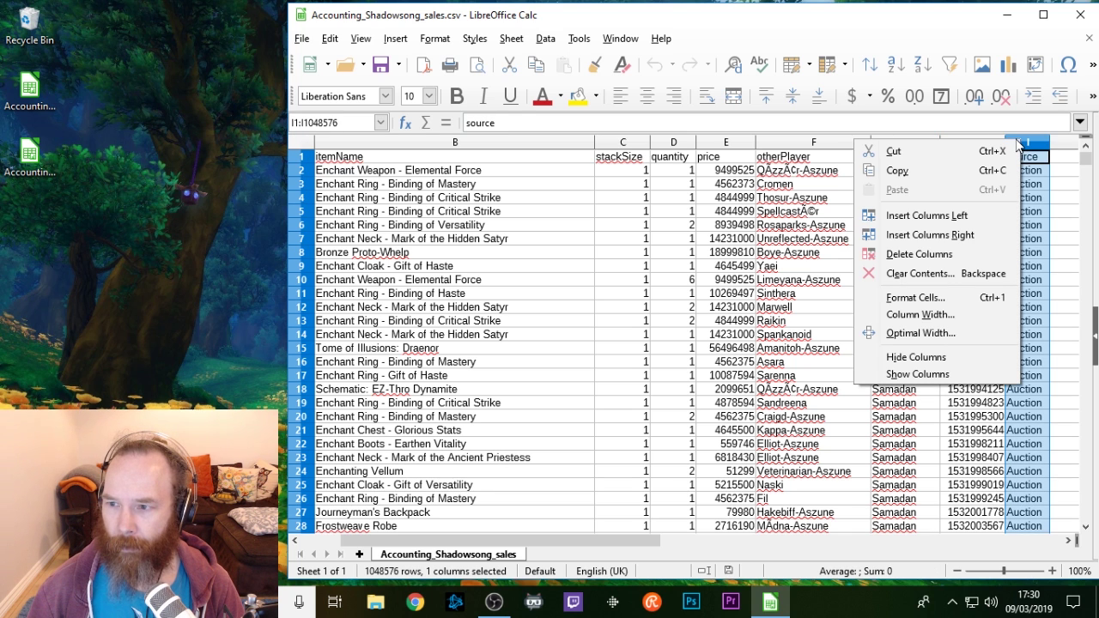
click(927, 216)
click(1023, 184)
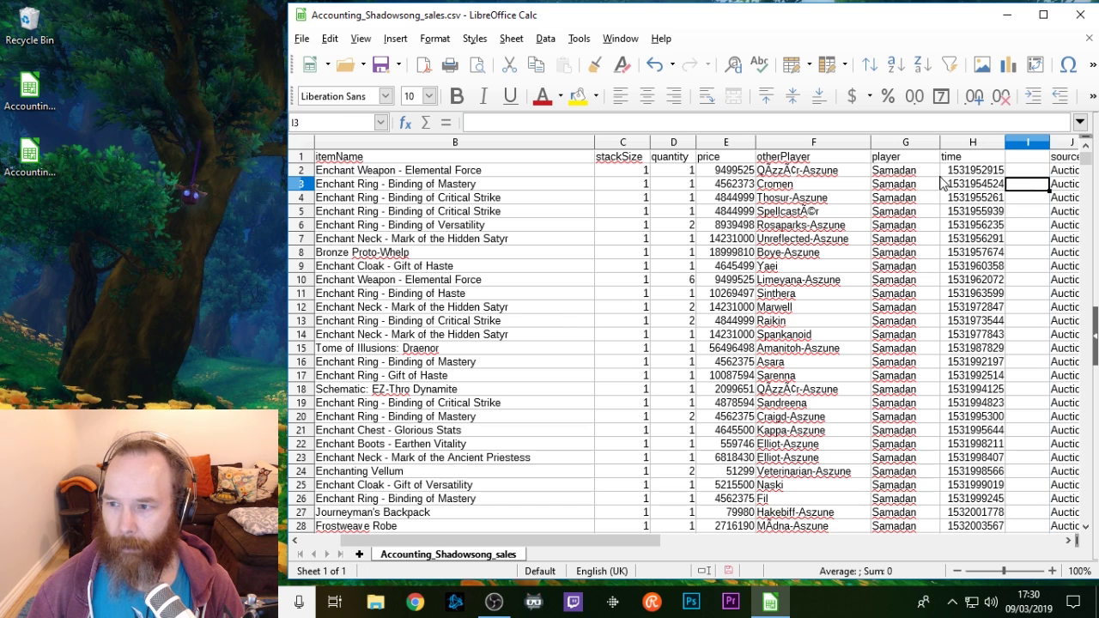
click(962, 170)
key(Right)
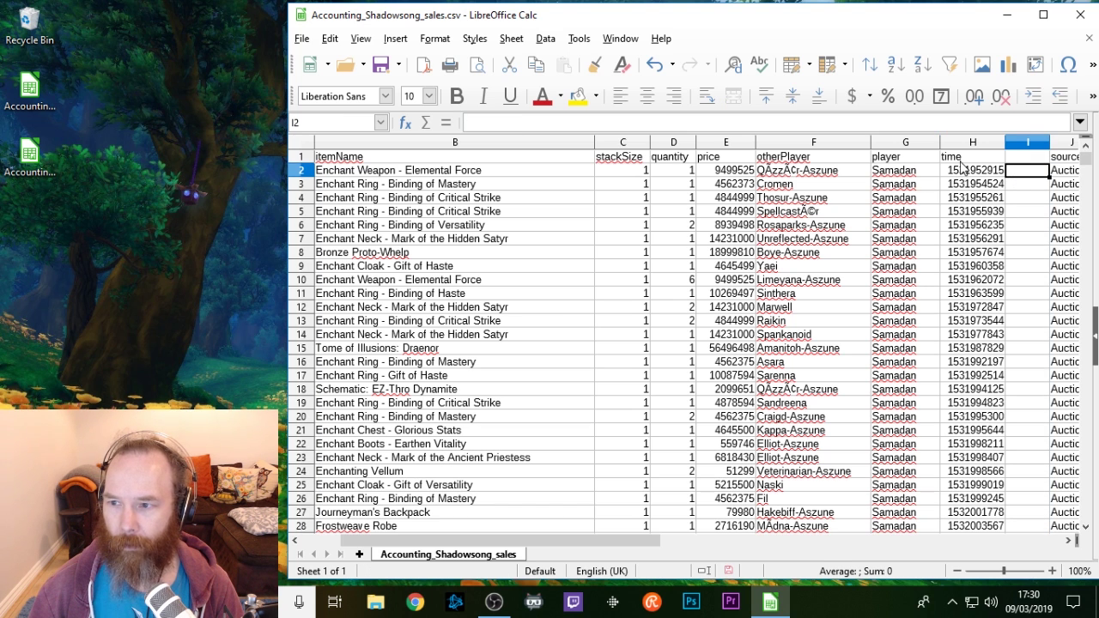
click(962, 170)
click(1021, 175)
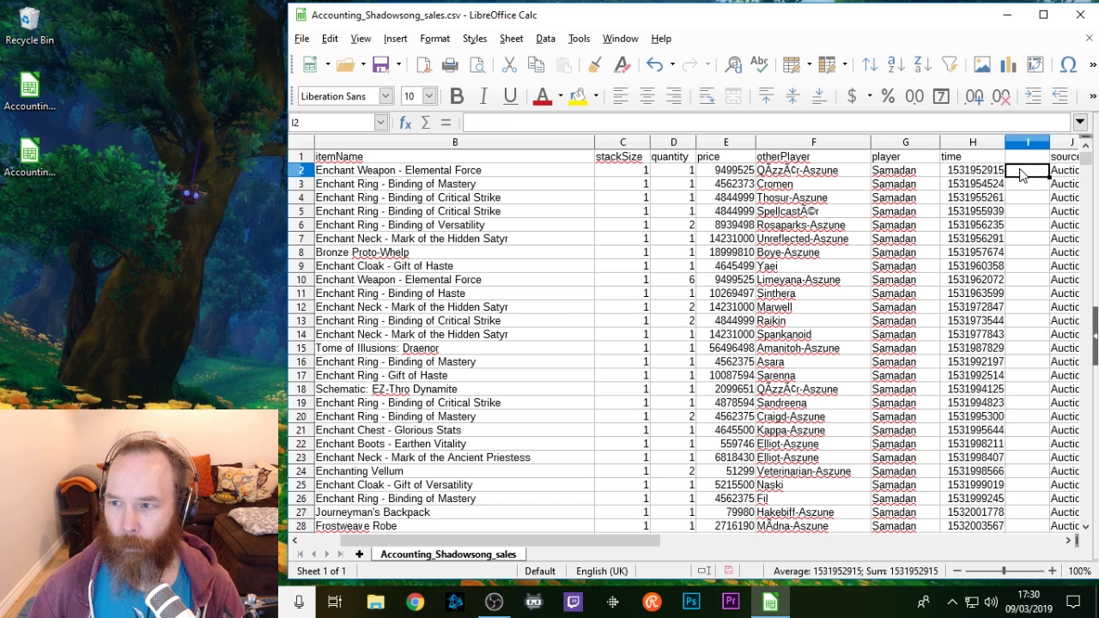
click(963, 172)
click(1037, 175)
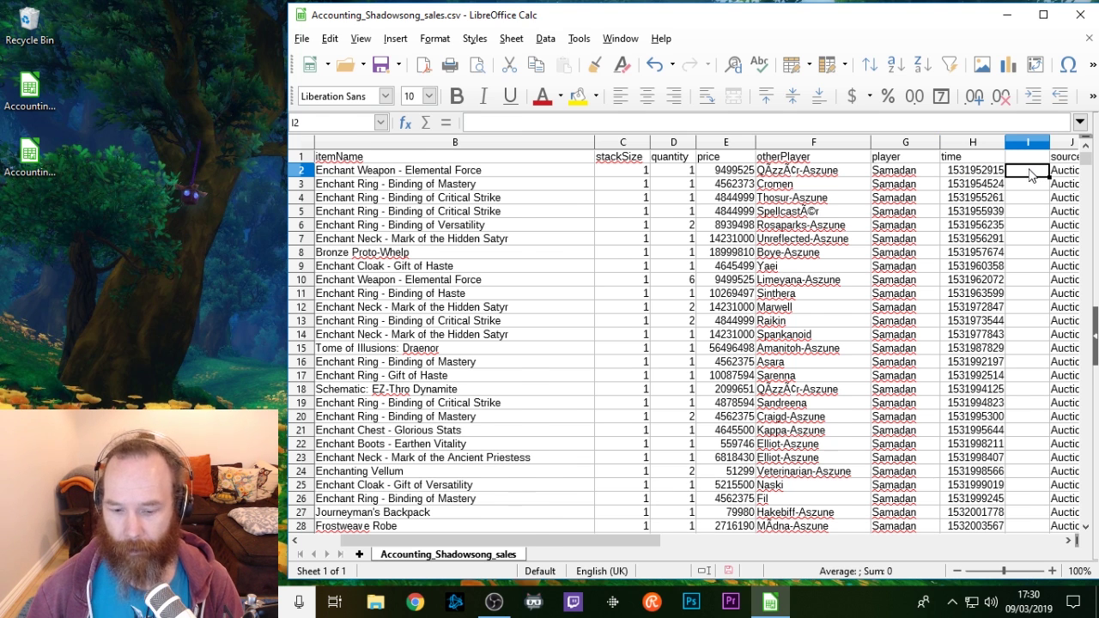
Step: Switch to the Accounting_Shadowsong_expenses_28_Jan_2019.xls workbook and examine how the Time formula in I2 converts the time value in H2
key(alt+Tab)
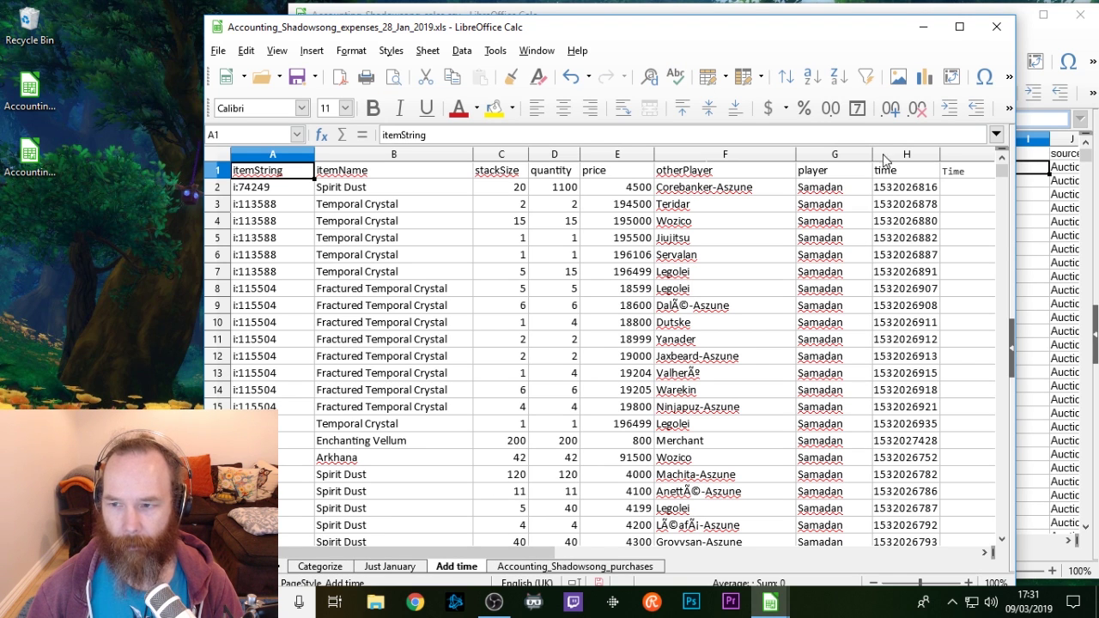
drag(531, 556, 670, 556)
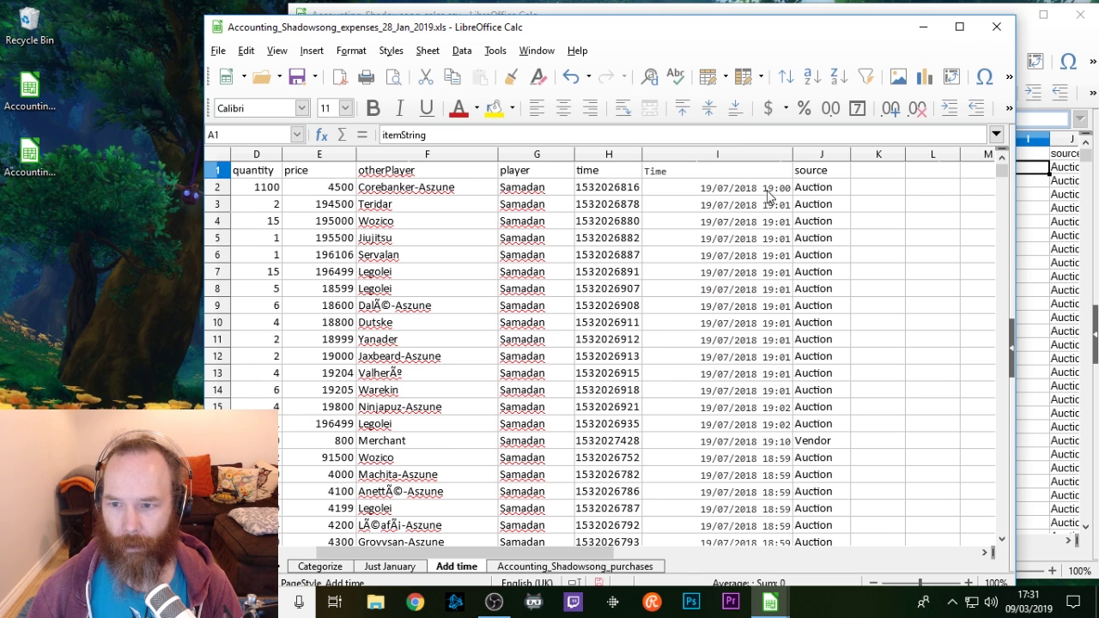
click(707, 190)
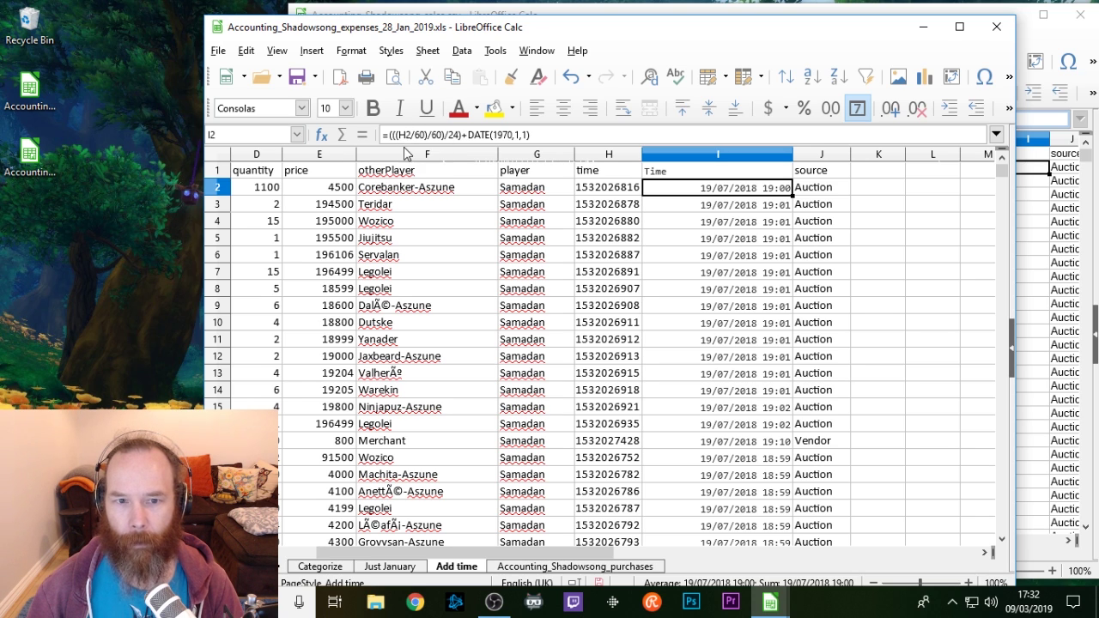
click(594, 192)
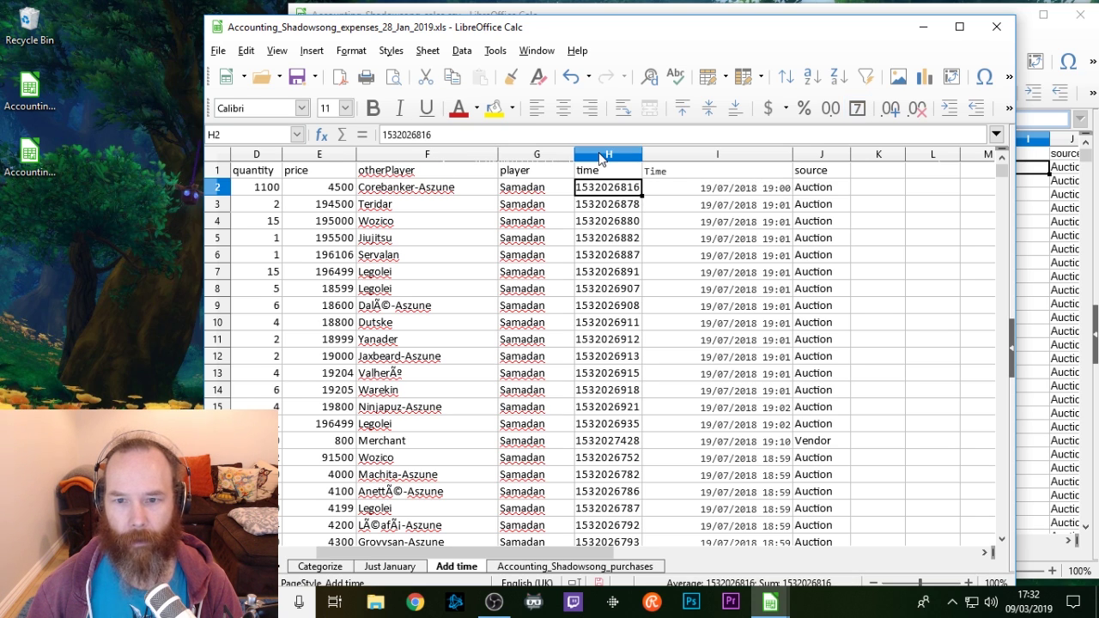
click(694, 189)
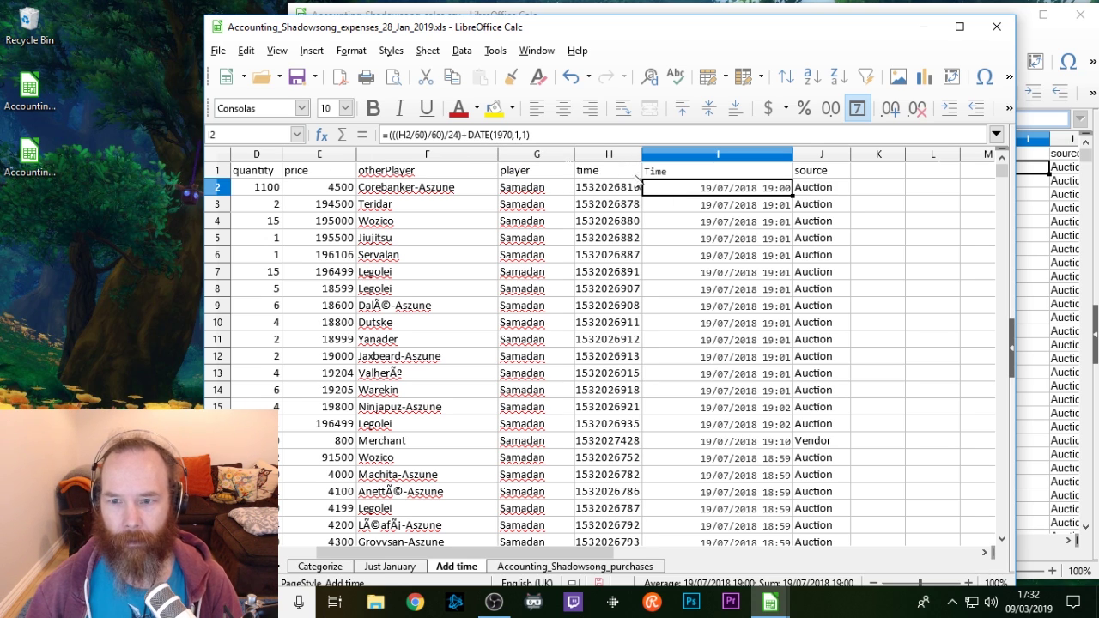
click(580, 188)
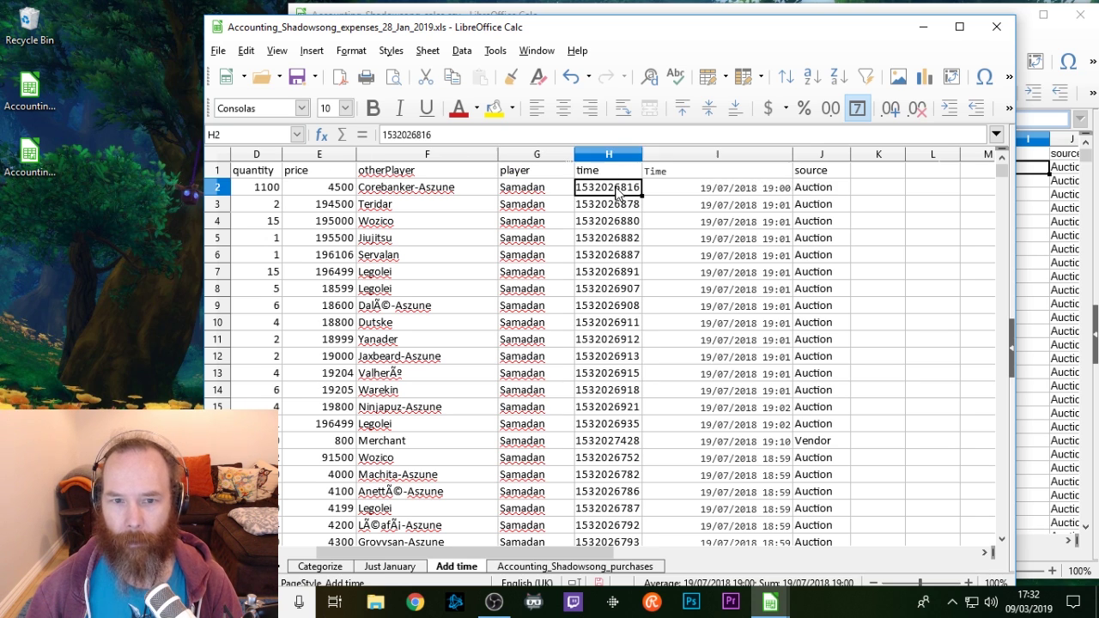
Step: Copy the Time formula =(((H2/60)/60)/24)+DATE(1970,1,1) from I2 of the expenses workbook into cell I2 of the Accounting_Shadowsong_sales.csv sheet
click(680, 191)
drag(532, 134, 383, 134)
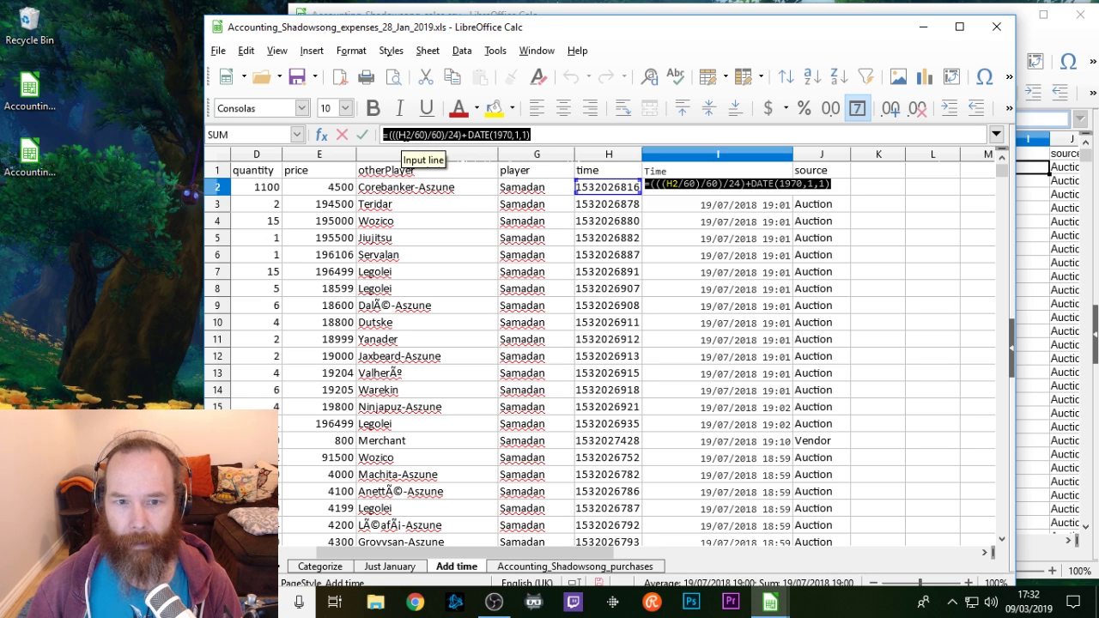
right_click(427, 136)
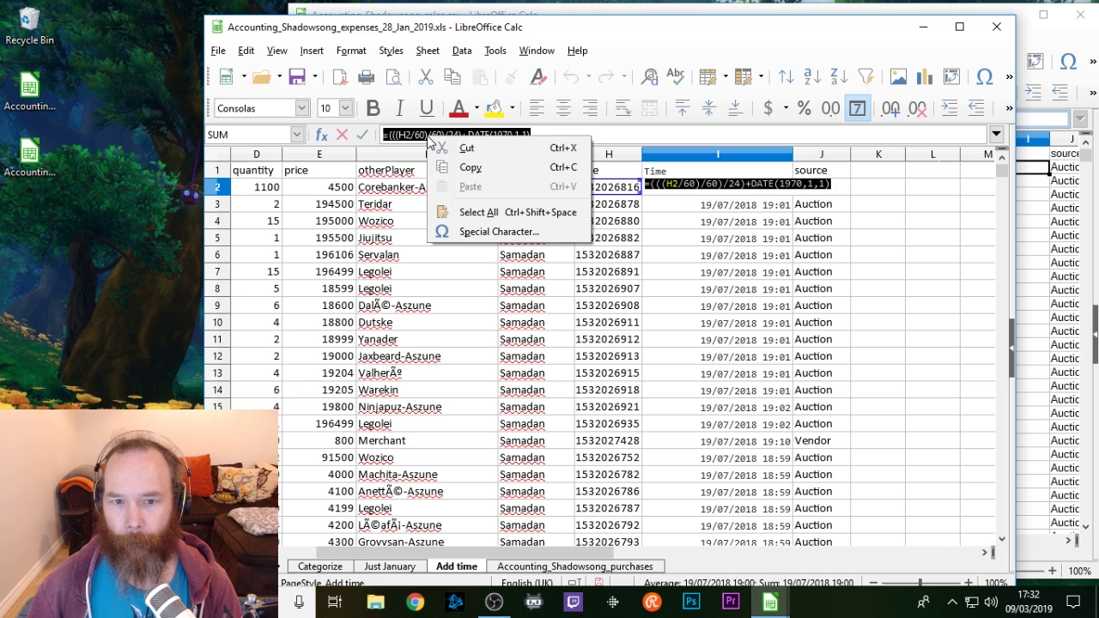
click(466, 168)
key(alt+Tab)
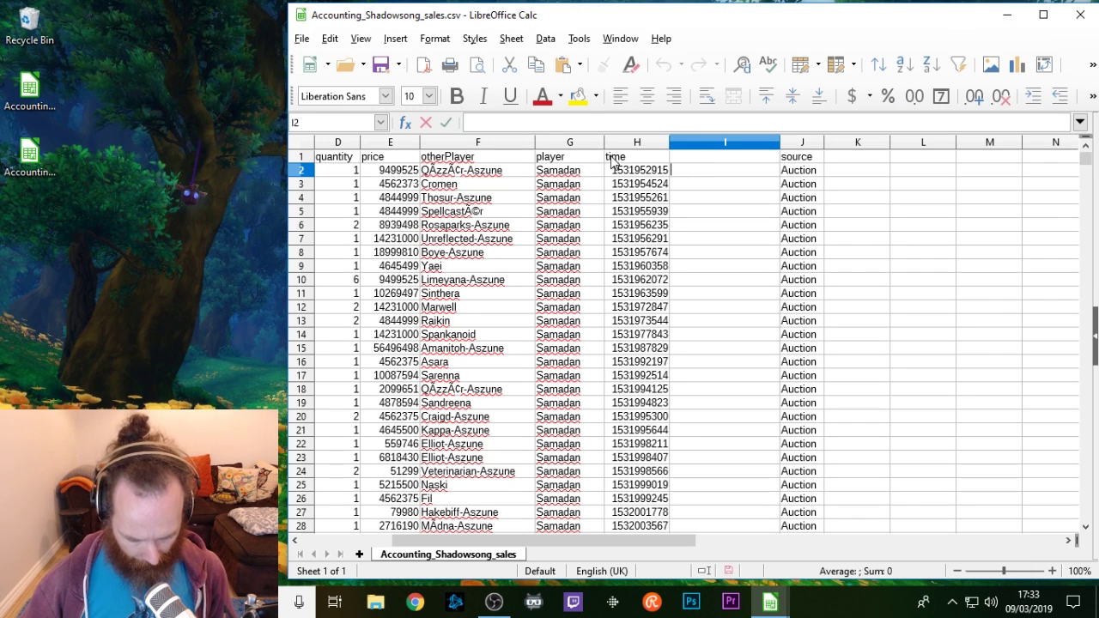
key(ctrl+v)
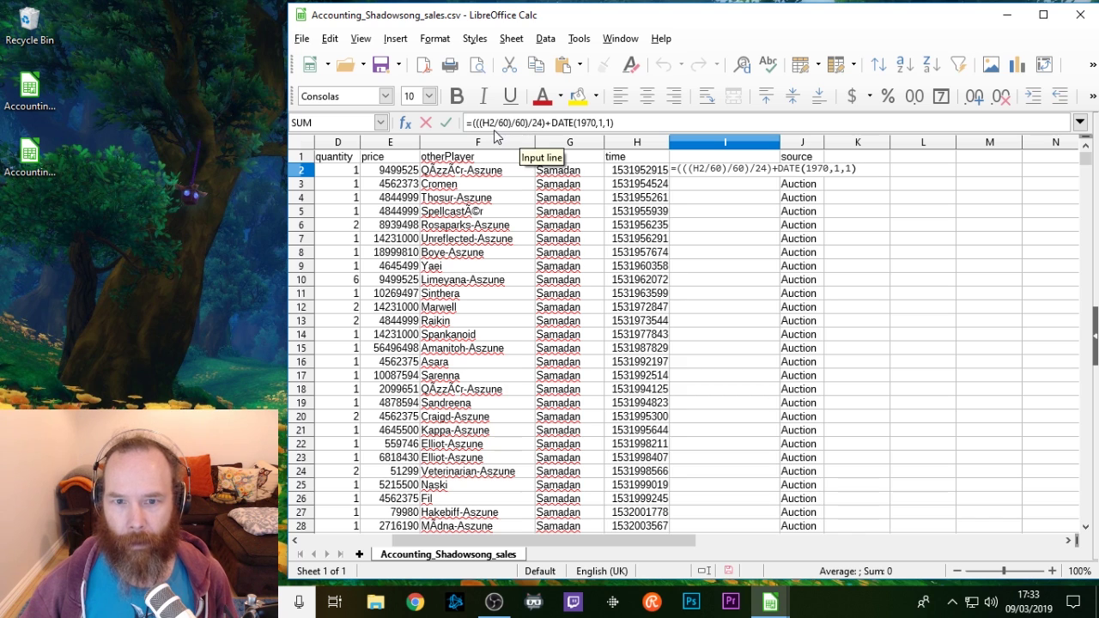
click(445, 124)
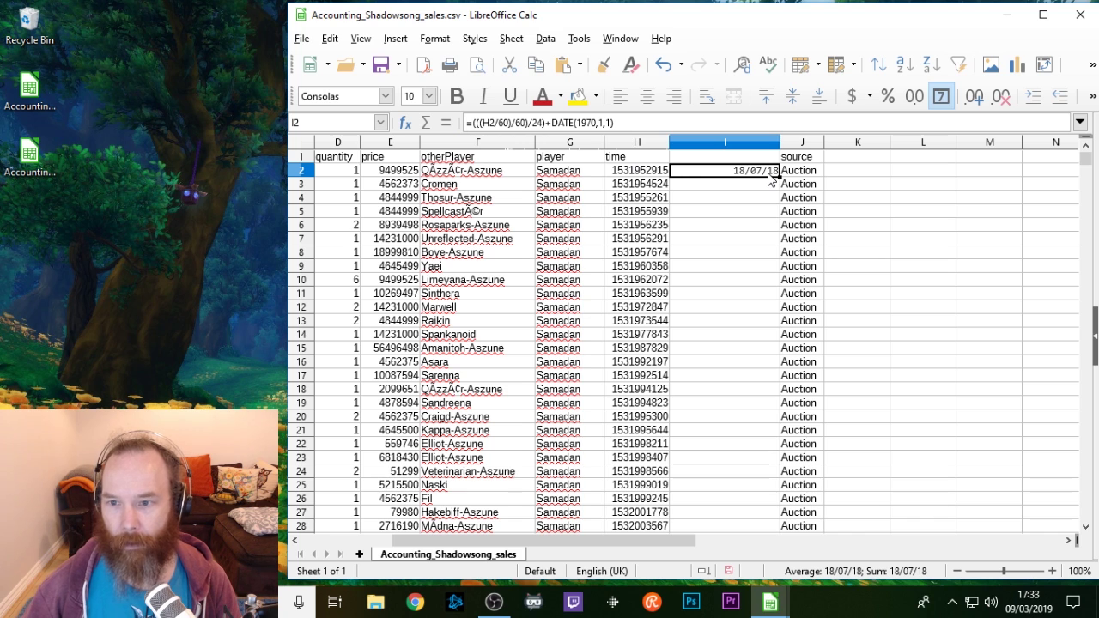
Step: Format cell I2 as a date with time using the DD/MM/YYYY HH:MM:SS format
right_click(709, 178)
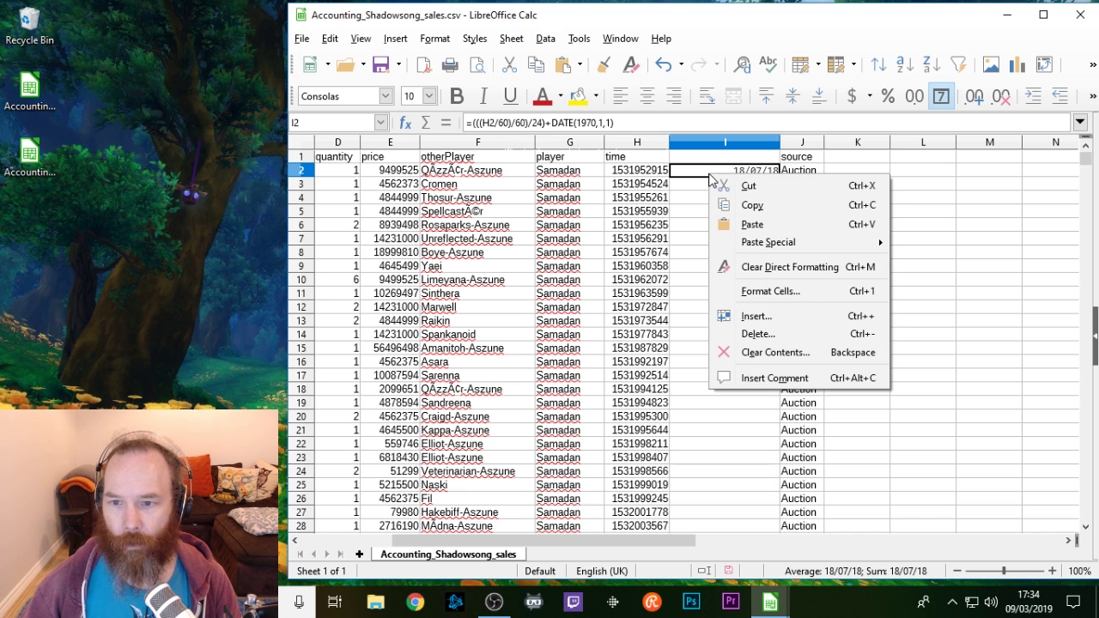
click(770, 291)
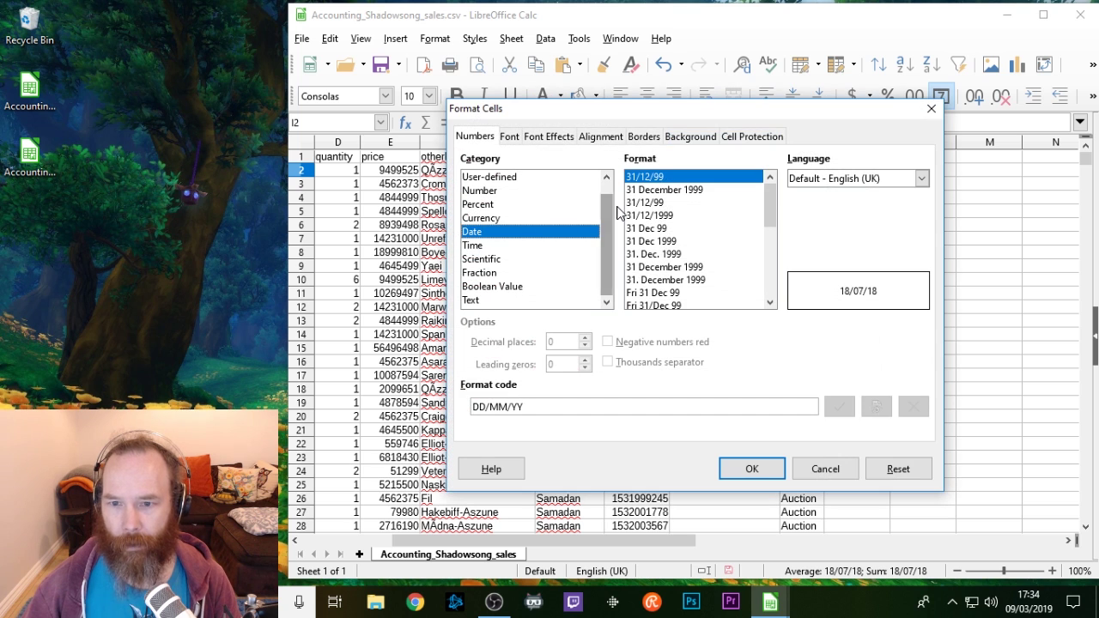
drag(769, 206, 768, 268)
click(691, 281)
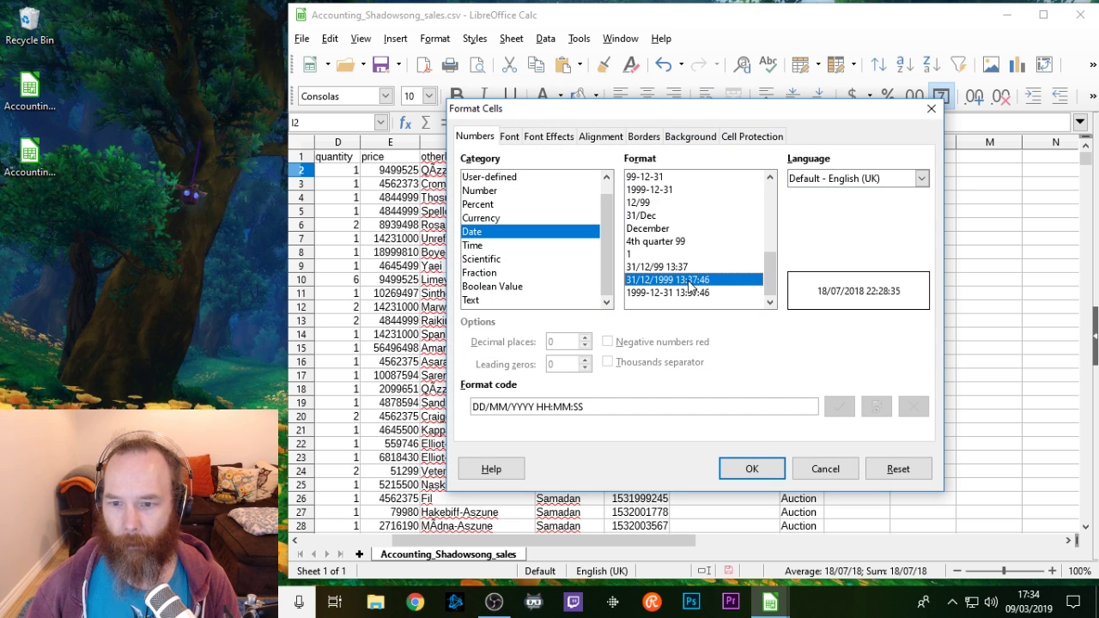
click(749, 466)
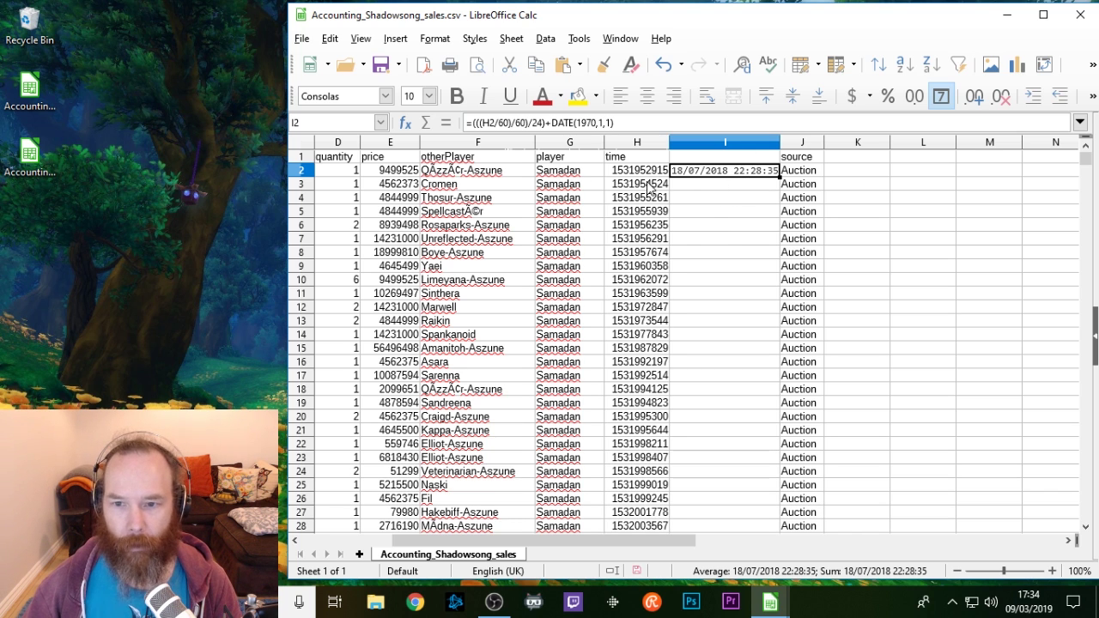
Step: Try filling the date formula from I2 down to I8 and undo the fill
click(711, 201)
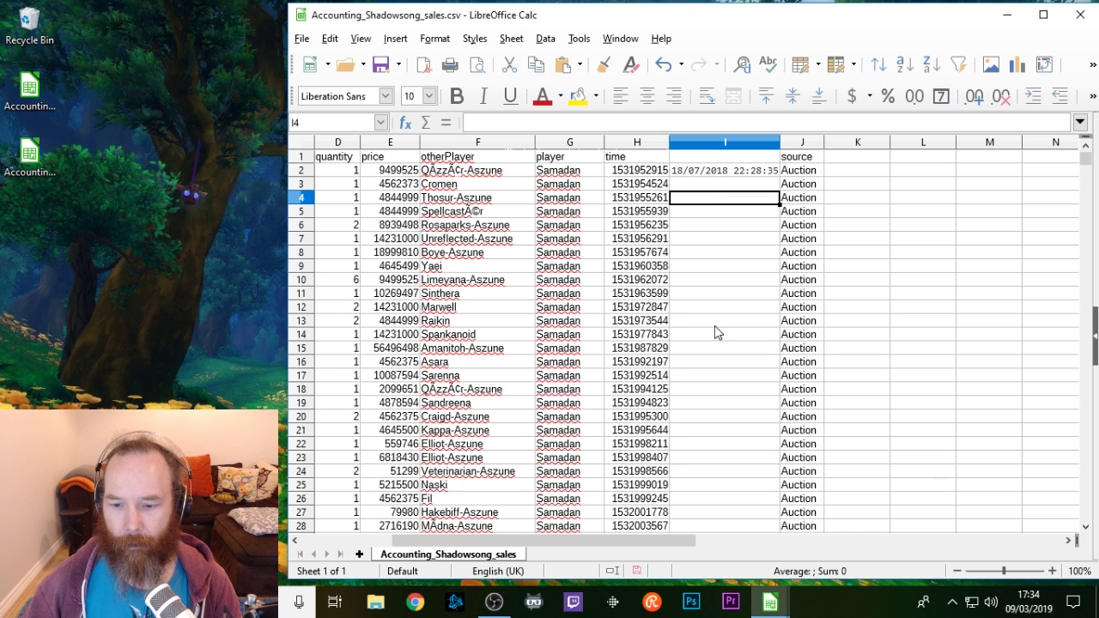
click(708, 171)
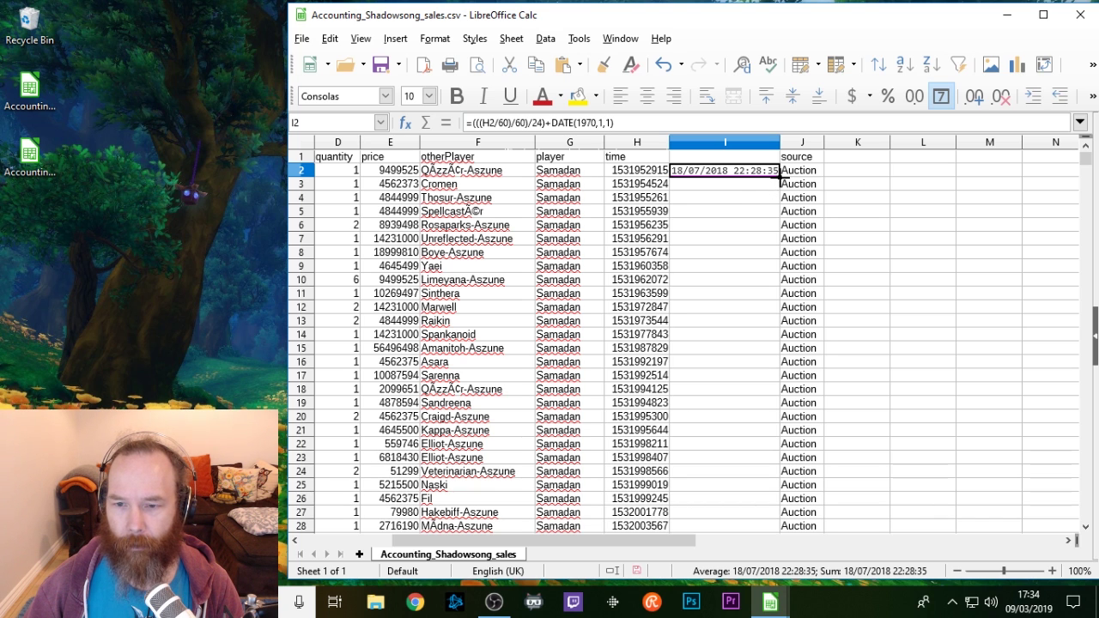
drag(779, 177, 768, 260)
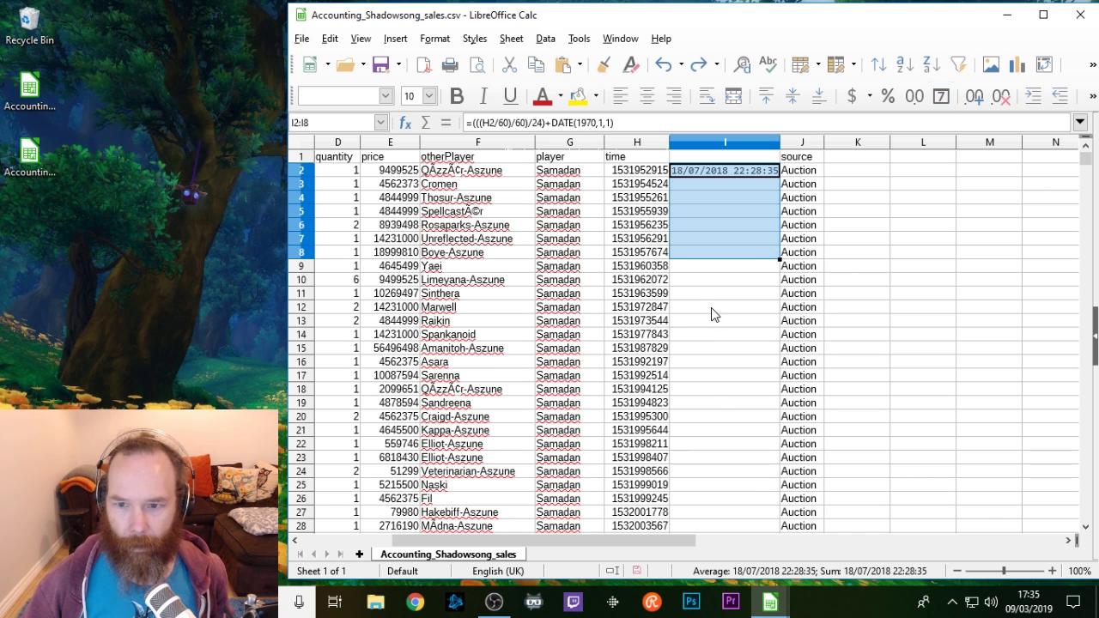
key(ctrl+z)
click(716, 280)
Step: Copy the date formula in I2 to every remaining data row of the column, I3 to I5334
click(706, 171)
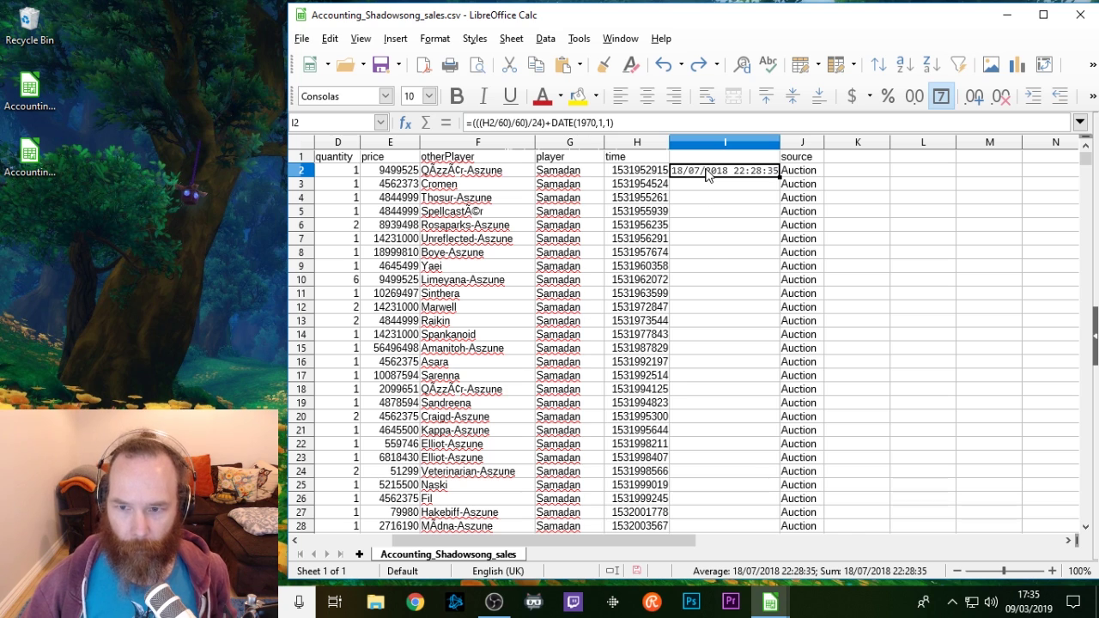
key(ctrl+c)
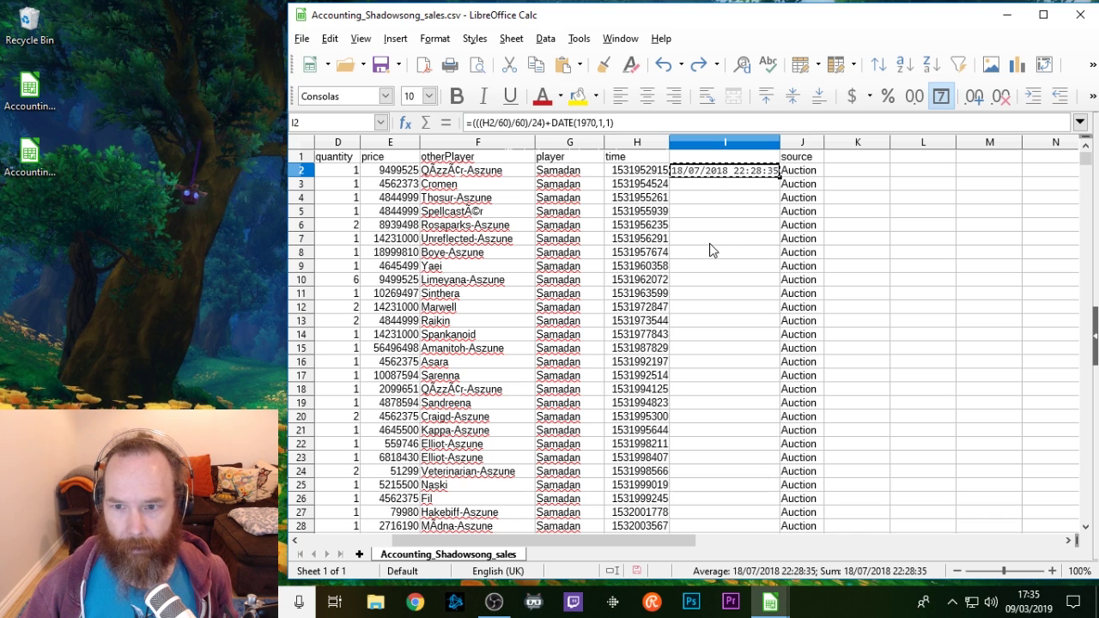
click(702, 188)
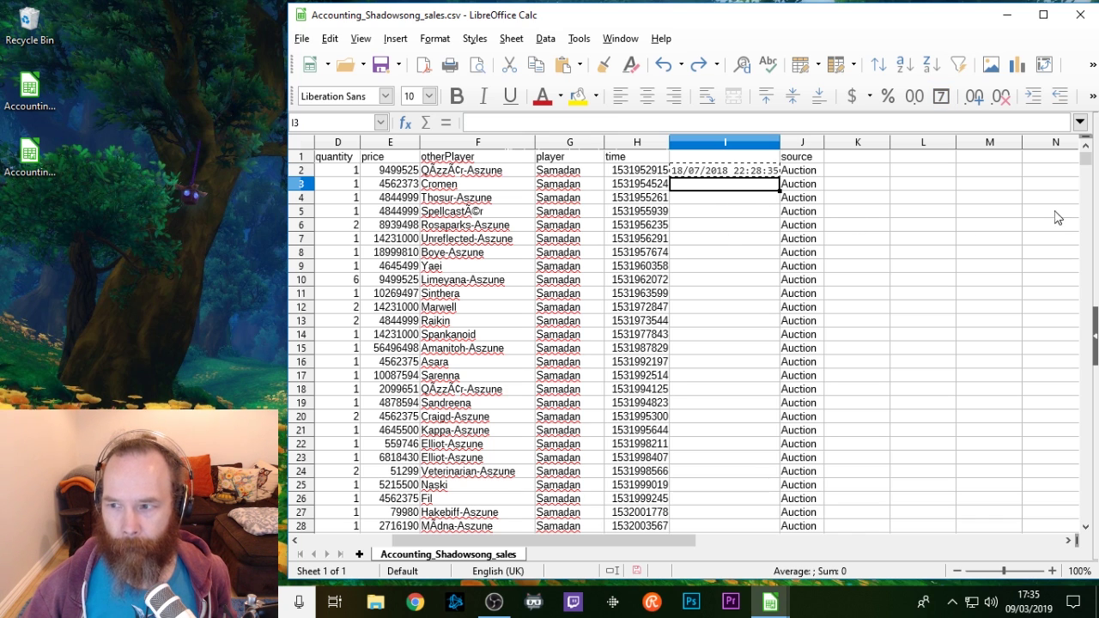
drag(1086, 155, 1083, 586)
shift+click(740, 486)
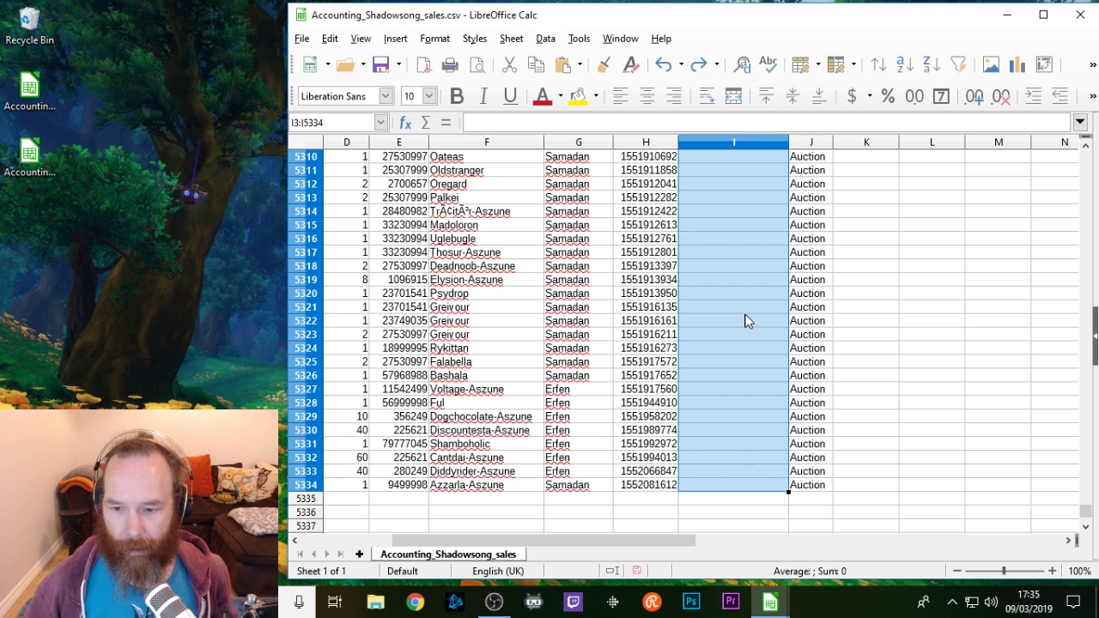
key(ctrl+v)
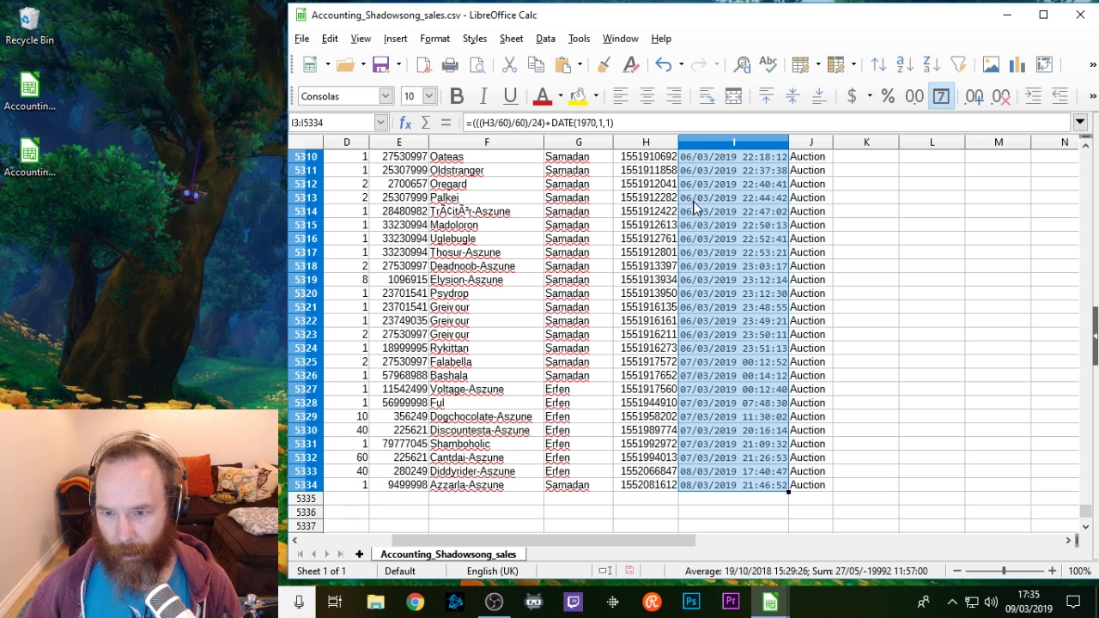
Step: Examine the converted dates in column I from the first to the last row and locate the first sale dated March 2019
click(693, 498)
click(699, 485)
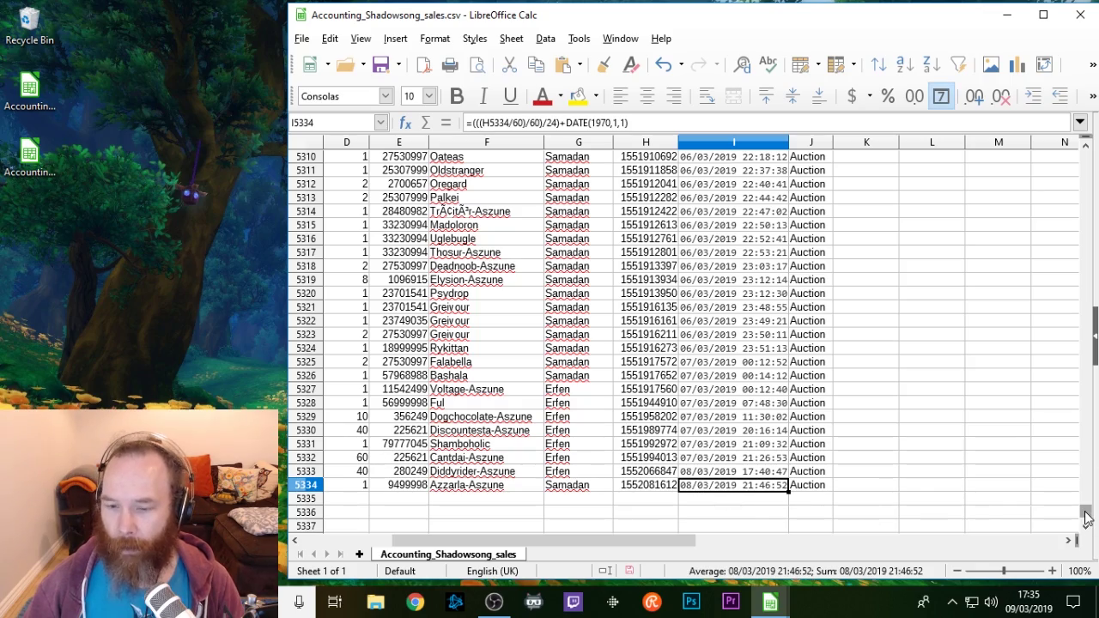
drag(1087, 515, 1080, 158)
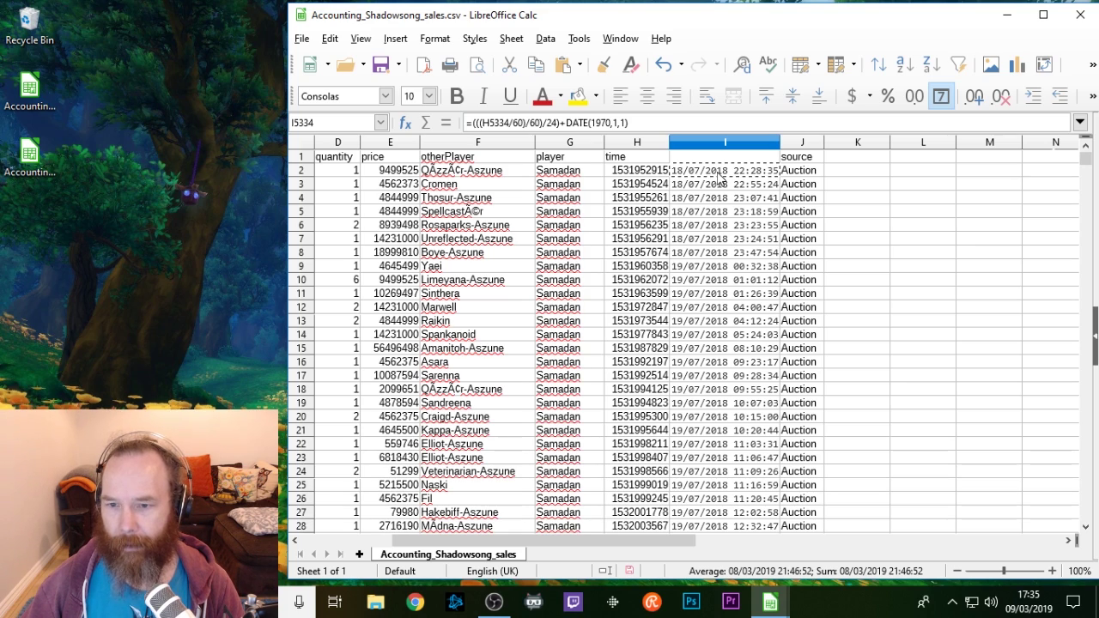
drag(1080, 163, 1082, 507)
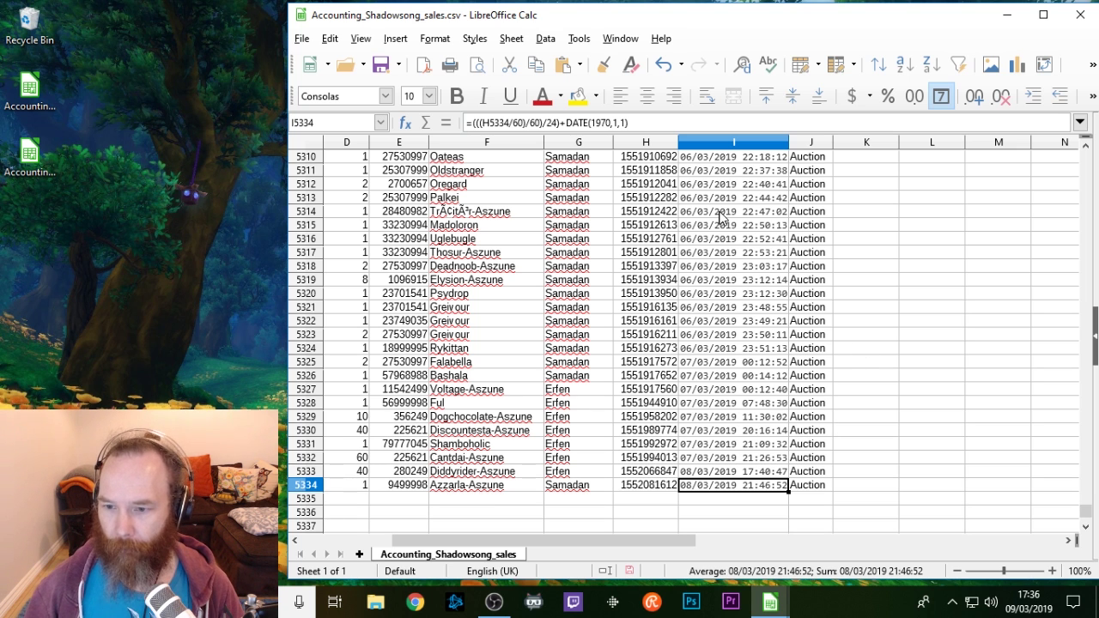
scroll(728, 357, up, 12)
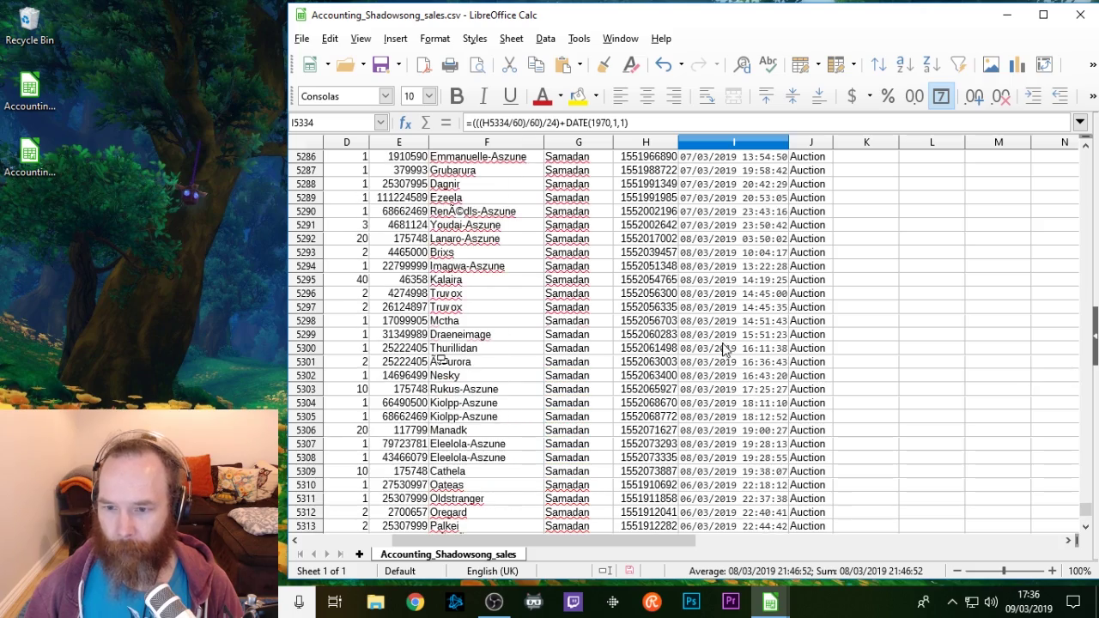
scroll(727, 356, up, 20)
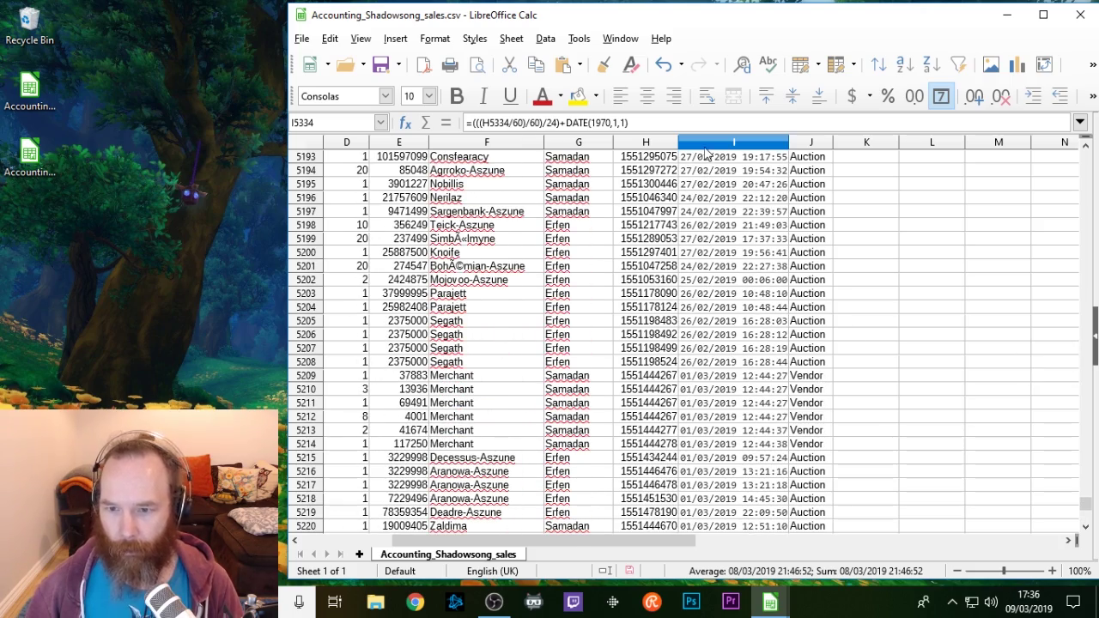
click(709, 378)
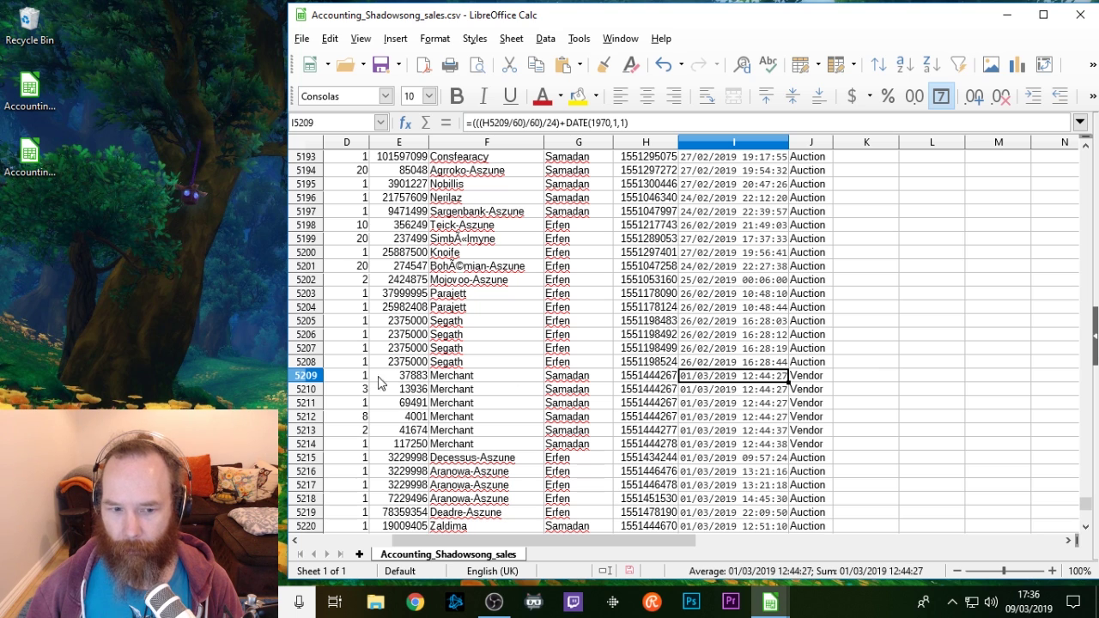
drag(606, 543, 558, 543)
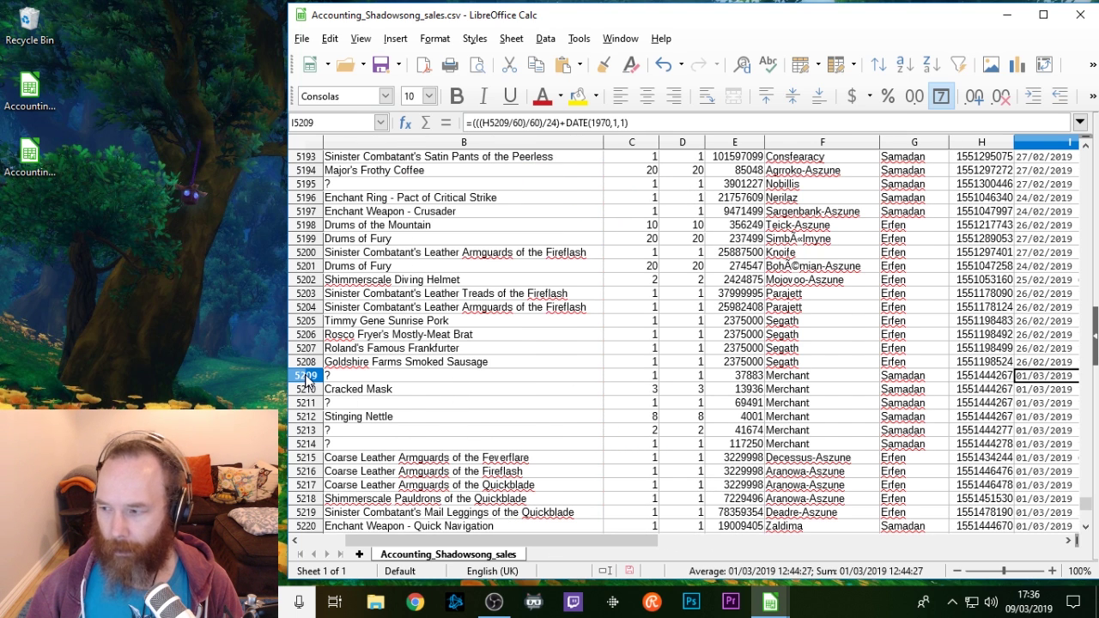
Step: Delete the March 2019 sales, rows 5209 to 5334, and check the date in the last remaining row
click(307, 376)
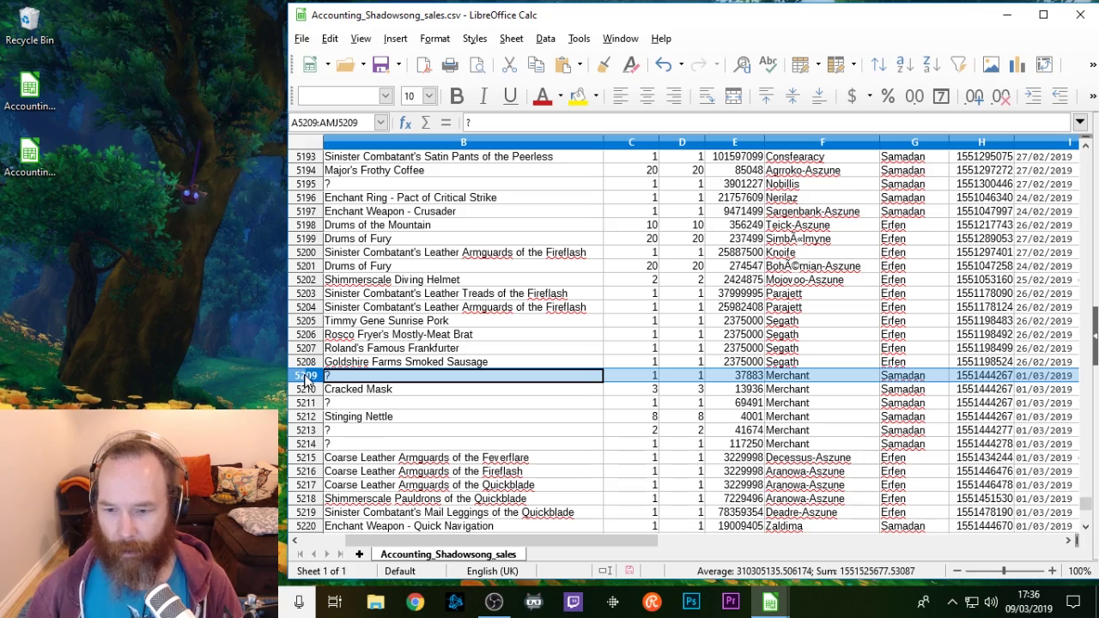
scroll(667, 343, down, 20)
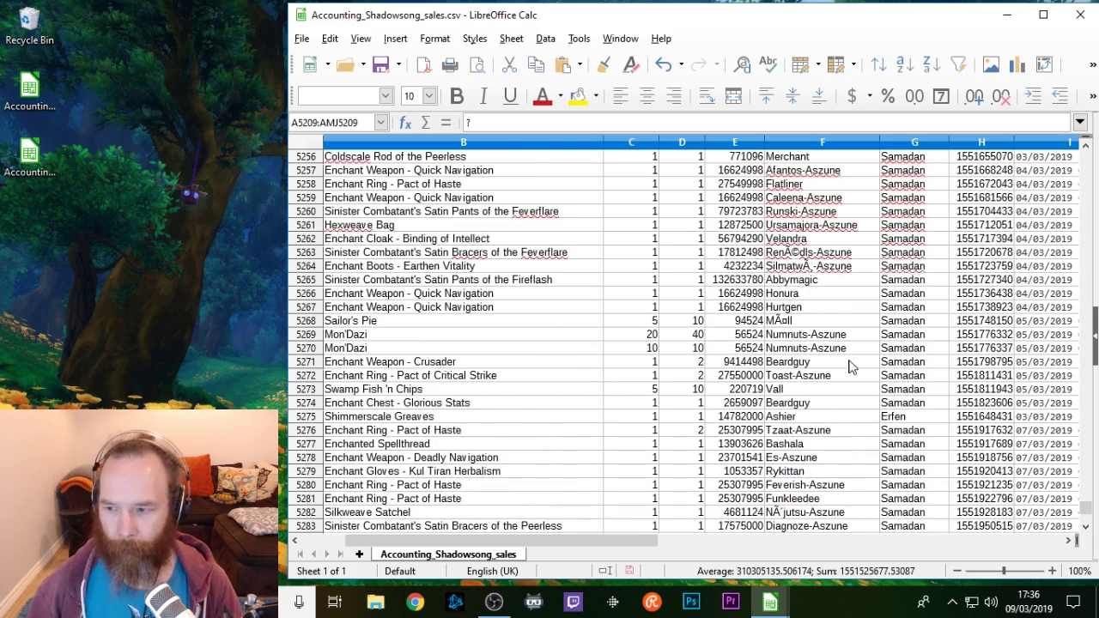
scroll(850, 368, down, 20)
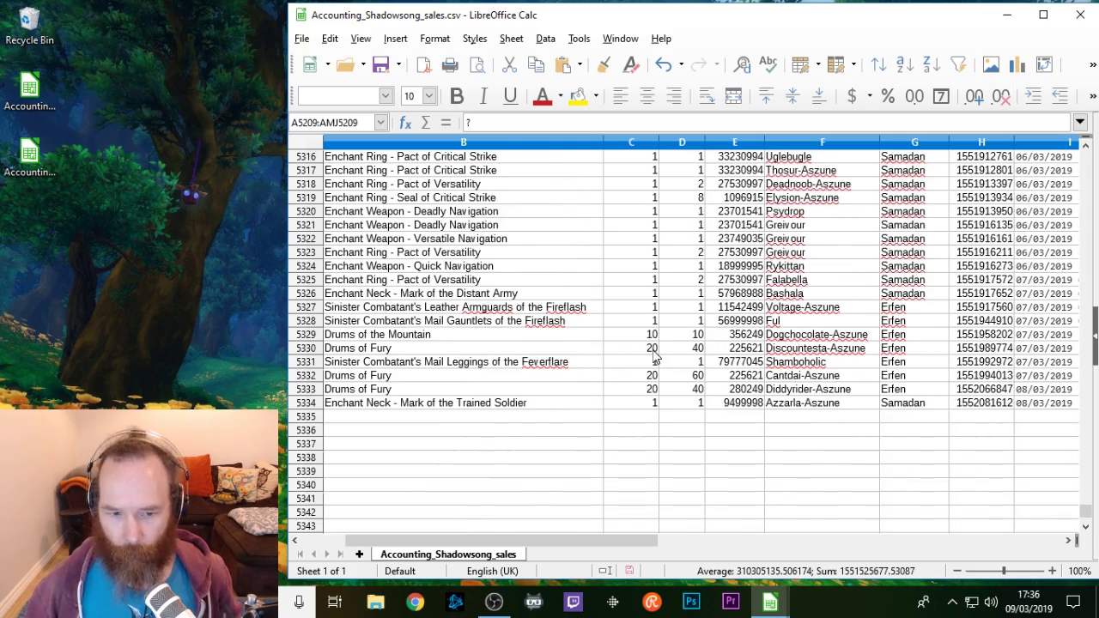
shift+click(311, 403)
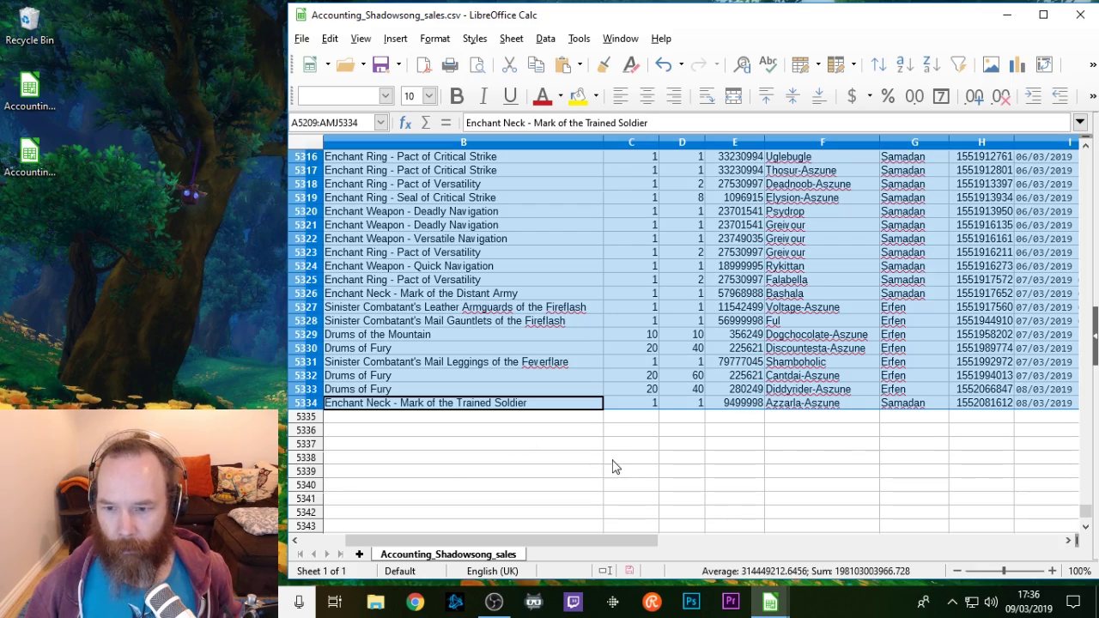
scroll(593, 452, up, 18)
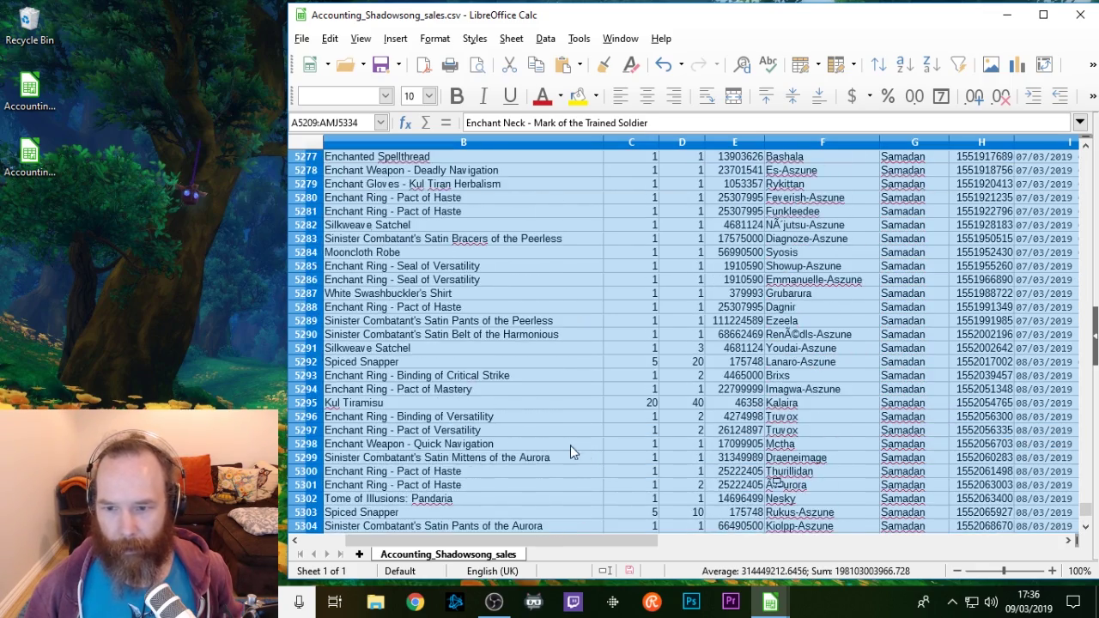
scroll(558, 435, up, 8)
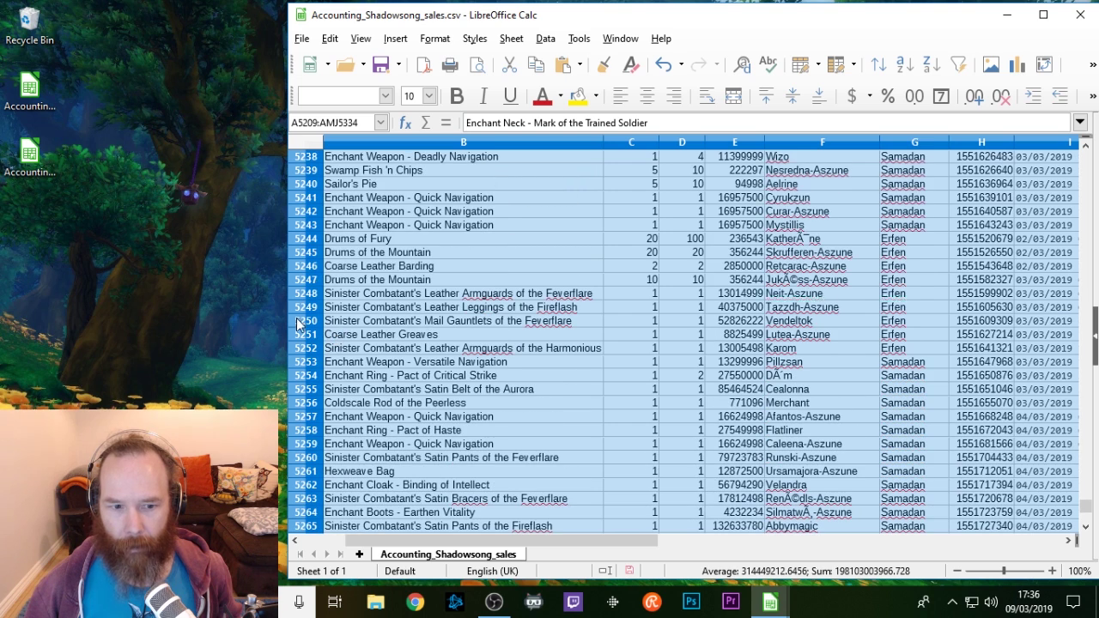
right_click(302, 311)
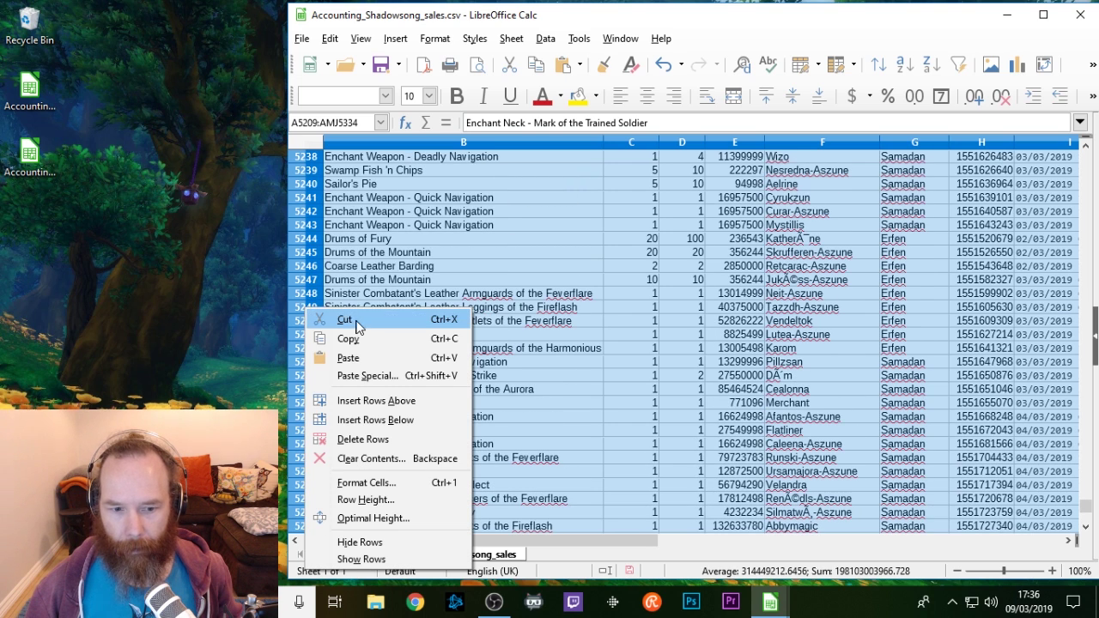
click(364, 440)
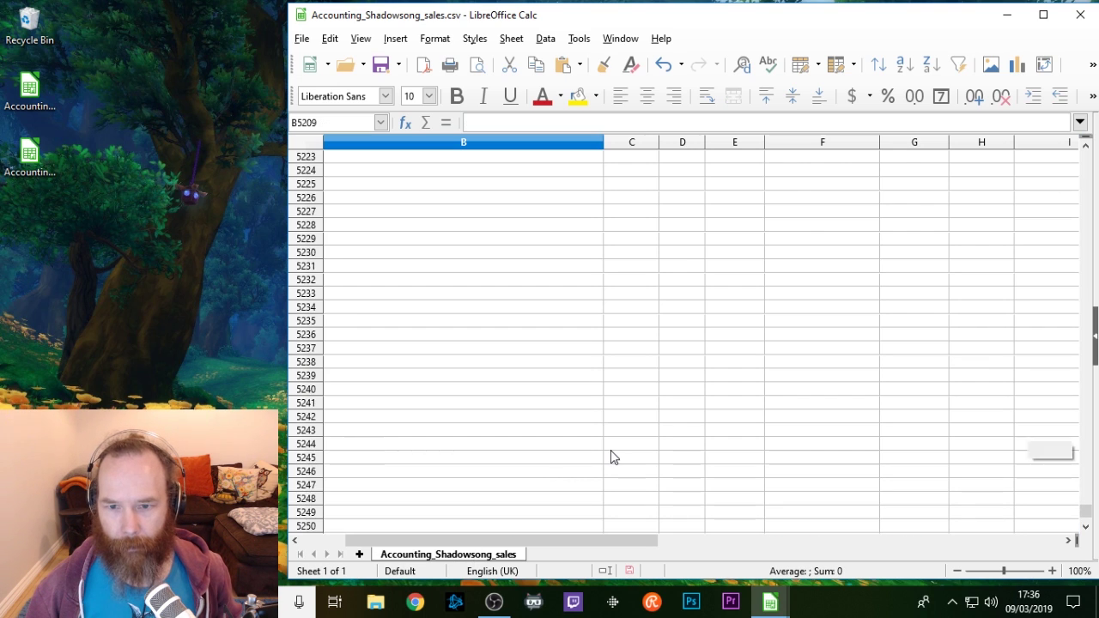
scroll(610, 457, up, 3)
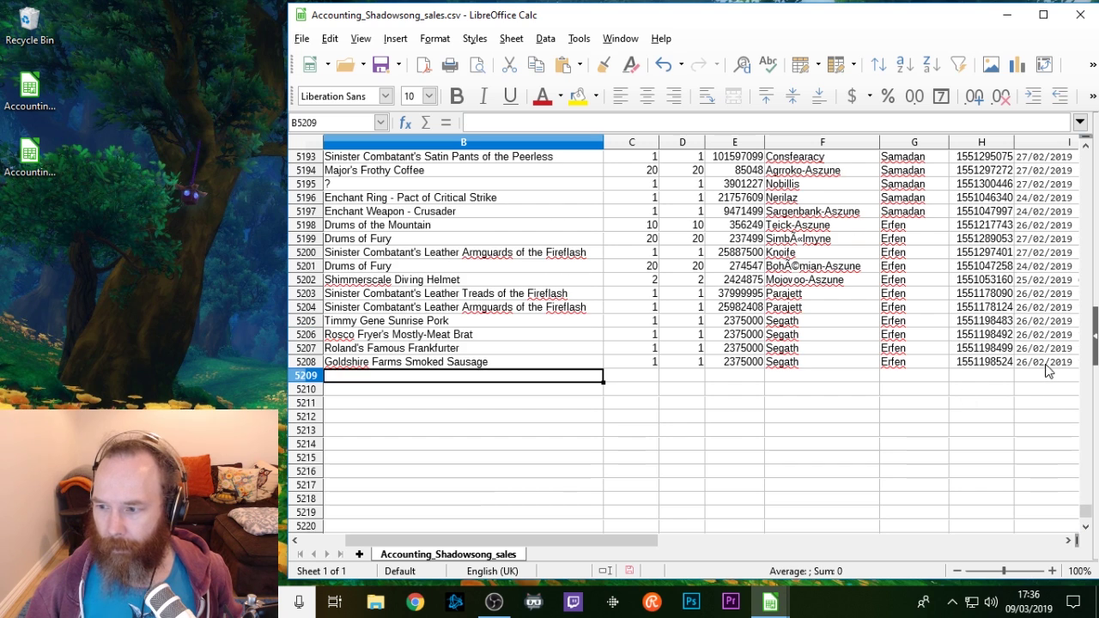
drag(620, 542, 667, 542)
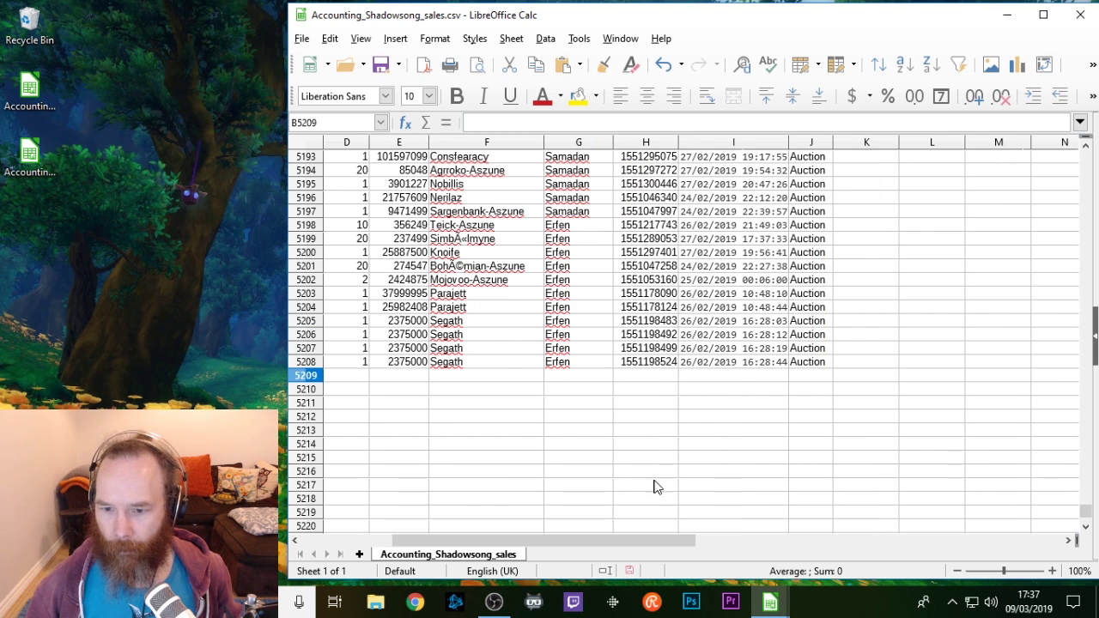
click(721, 362)
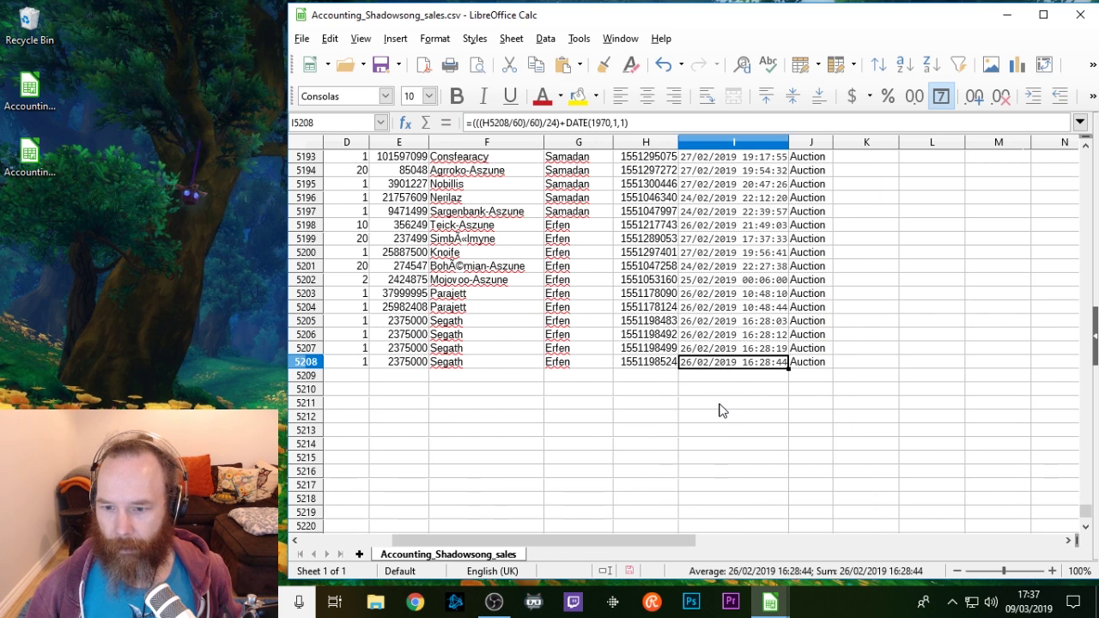
Step: Delete the sales dated before February 2019, rows 2 to 4442, and check the dates in the remaining rows
scroll(721, 407, up, 20)
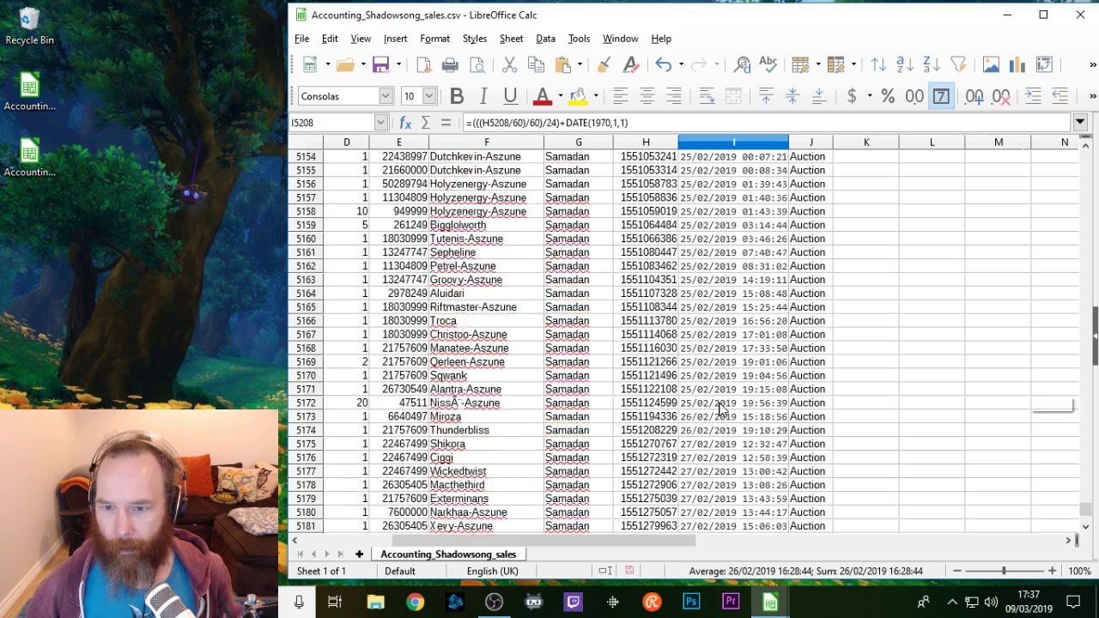
scroll(726, 404, up, 6)
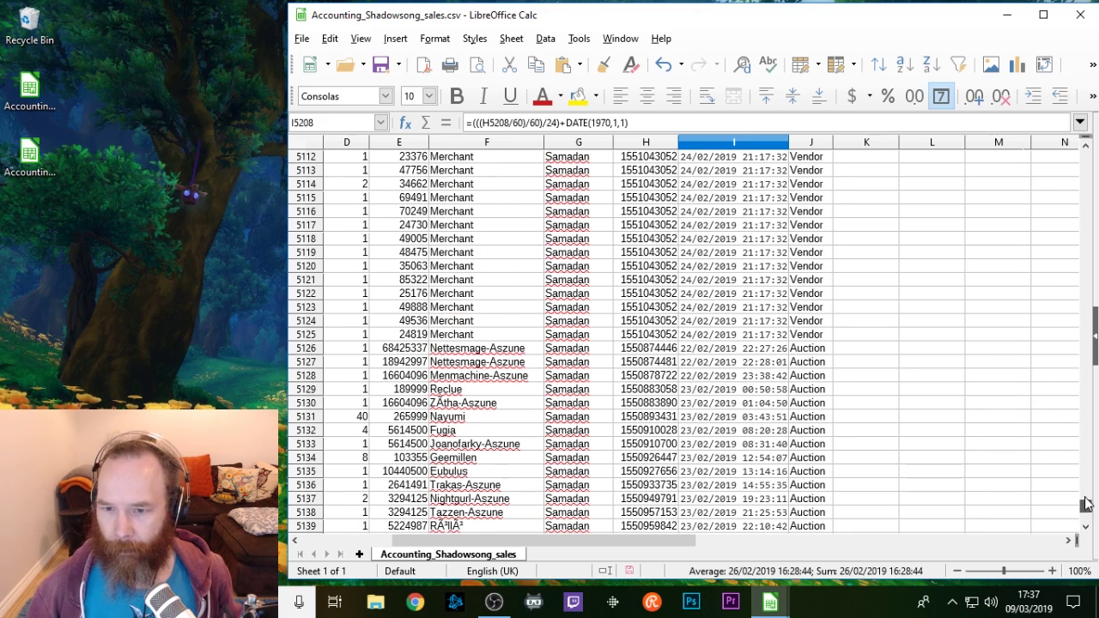
scroll(859, 361, up, 20)
click(710, 307)
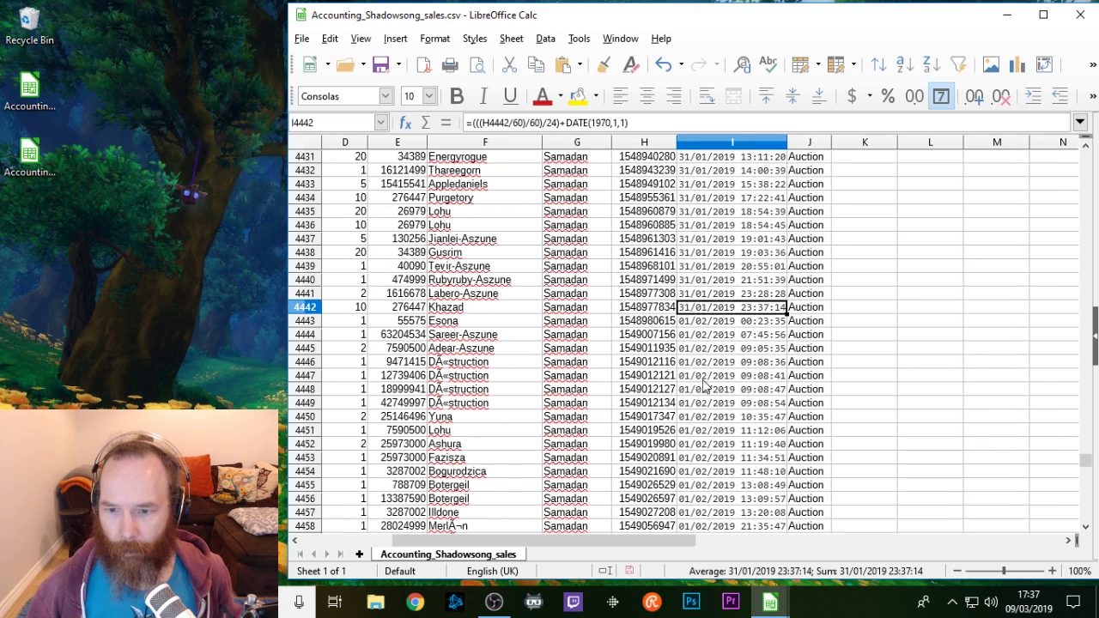
click(306, 309)
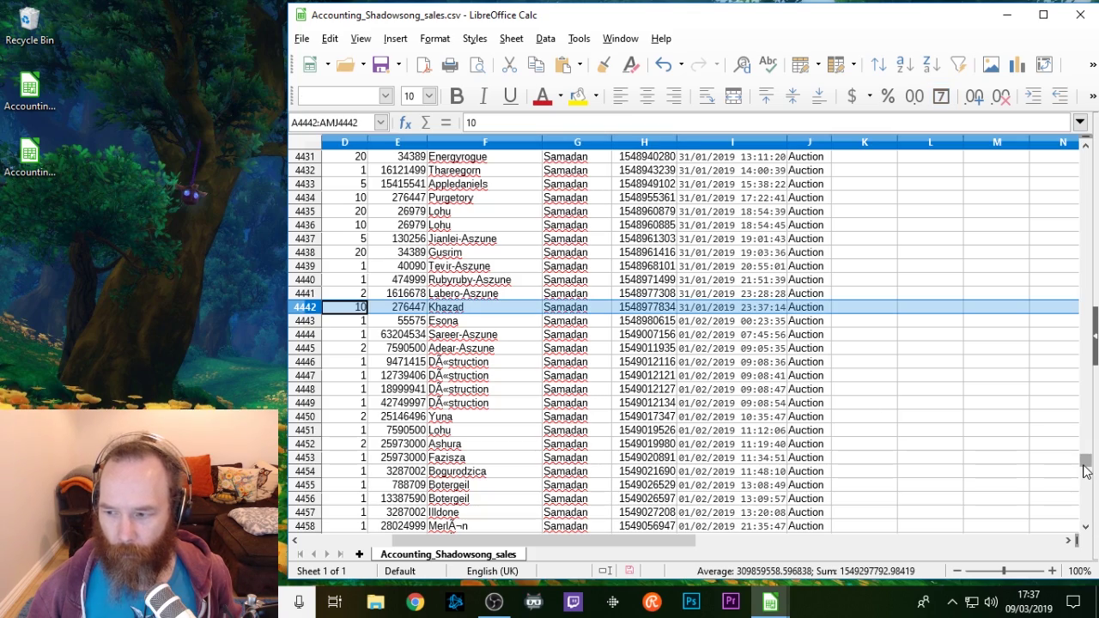
drag(1086, 464, 1057, 152)
shift+click(303, 174)
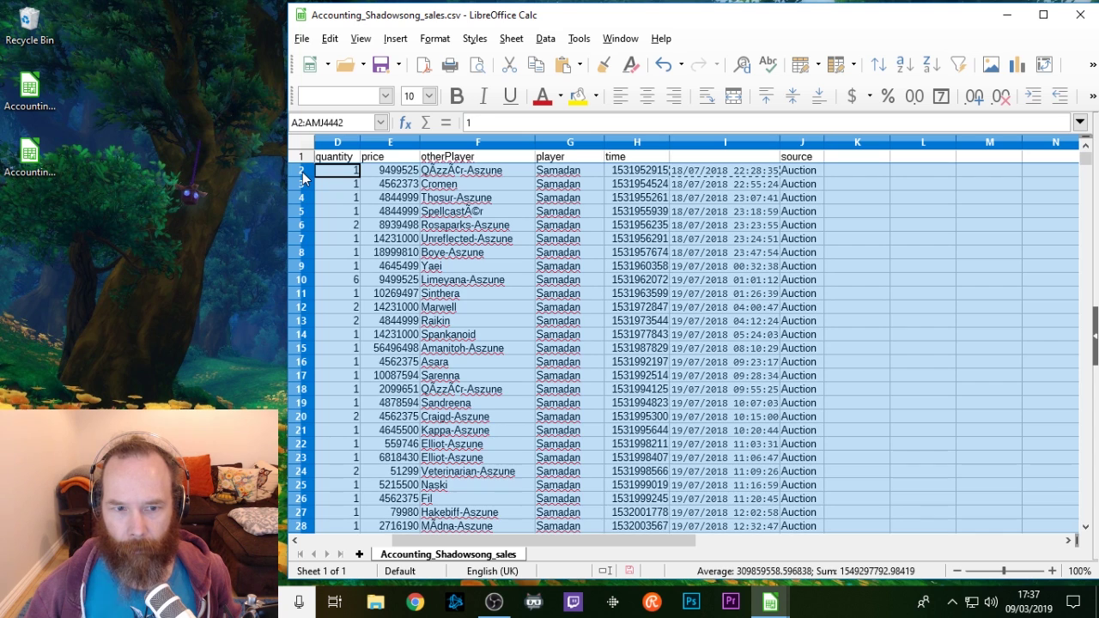
right_click(302, 174)
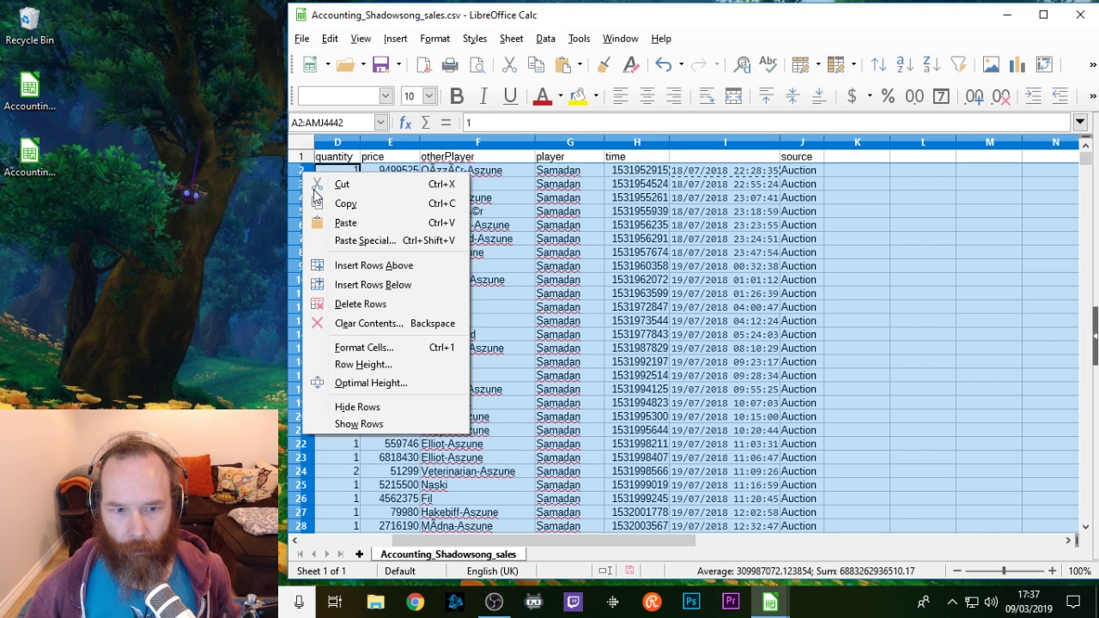
click(365, 313)
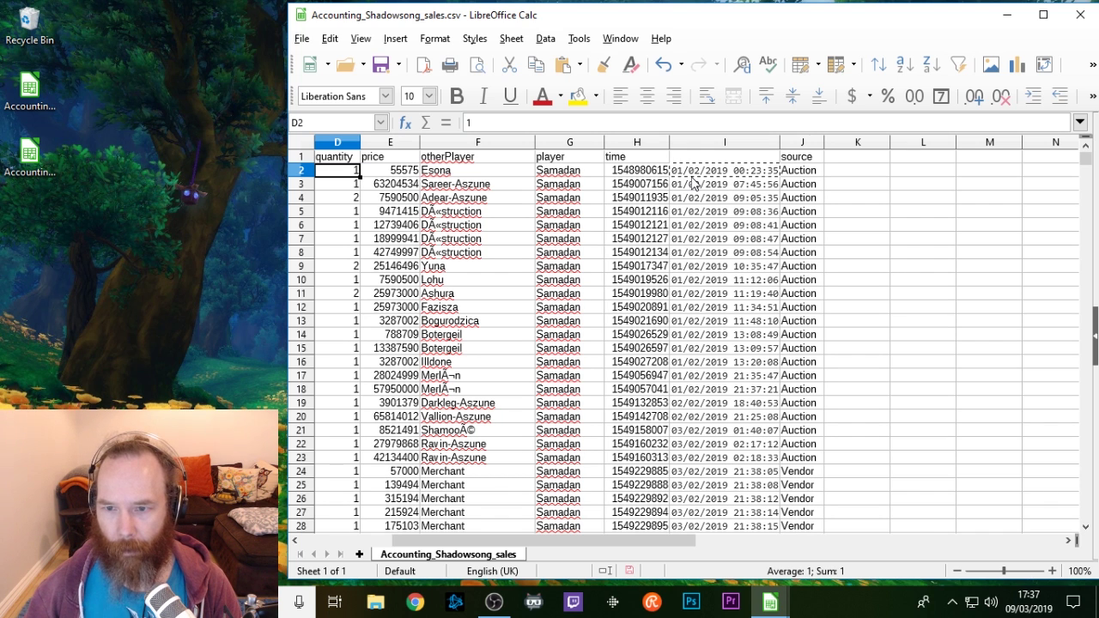
scroll(570, 478, down, 20)
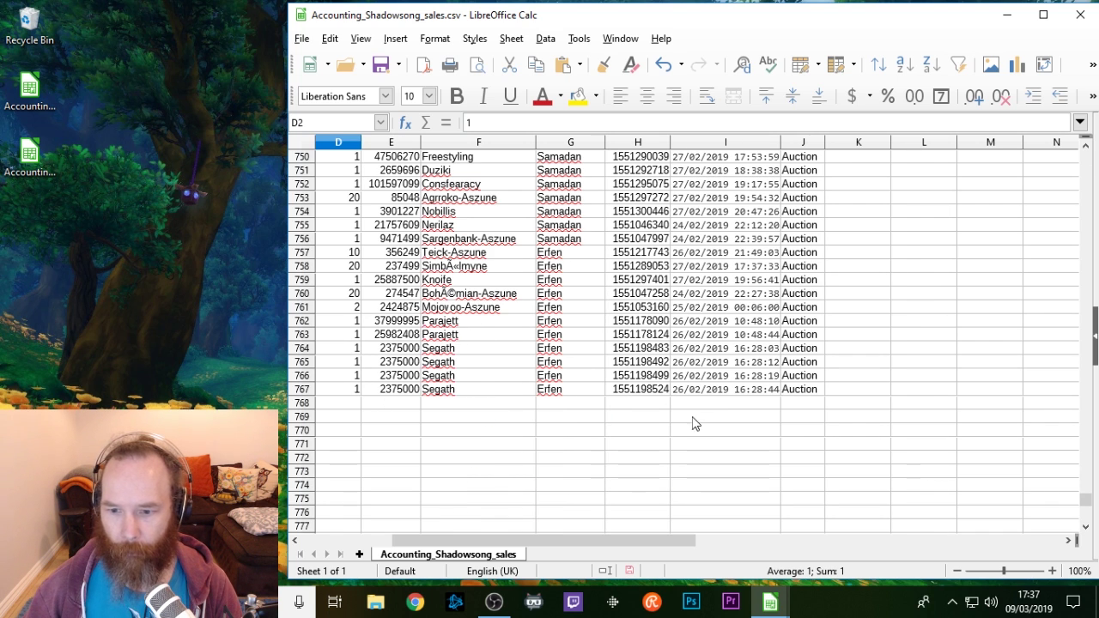
scroll(812, 420, up, 16)
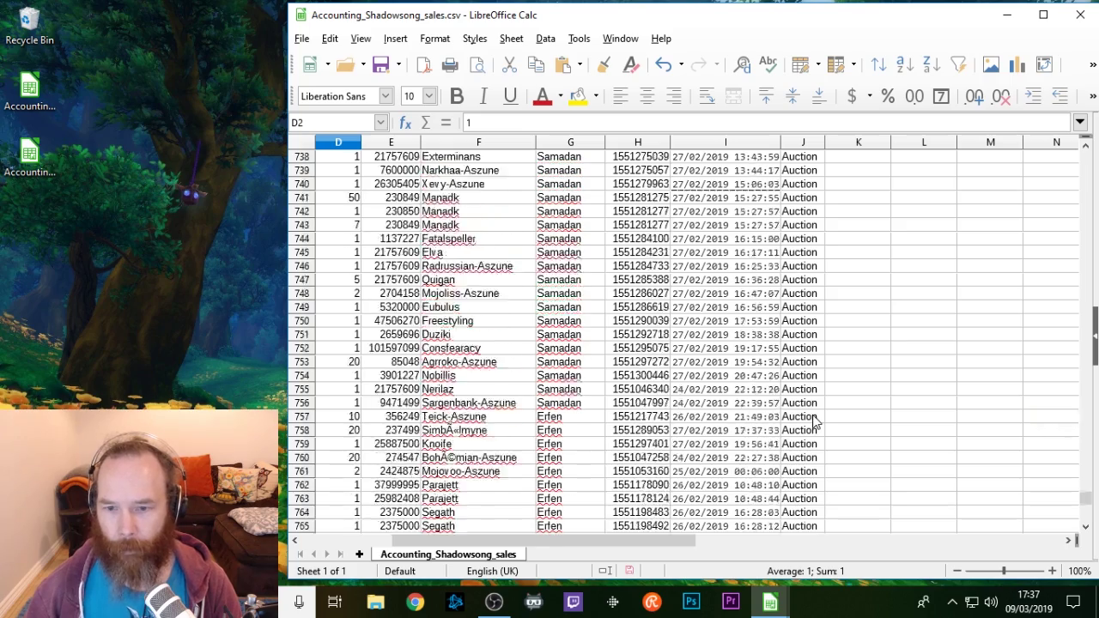
scroll(812, 420, up, 1)
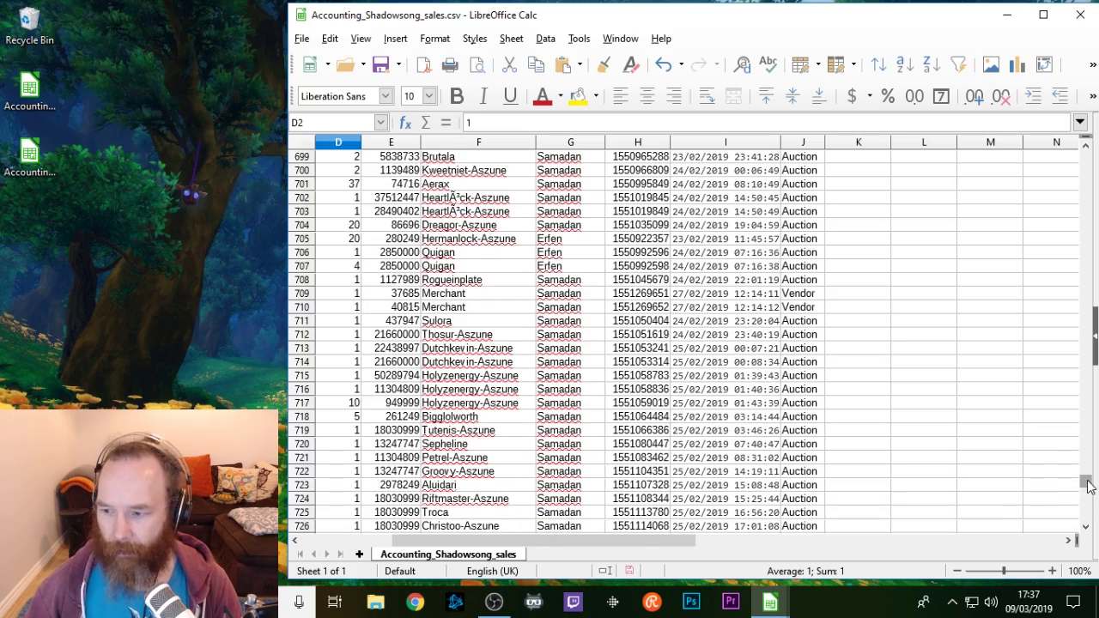
drag(1085, 483, 1073, 158)
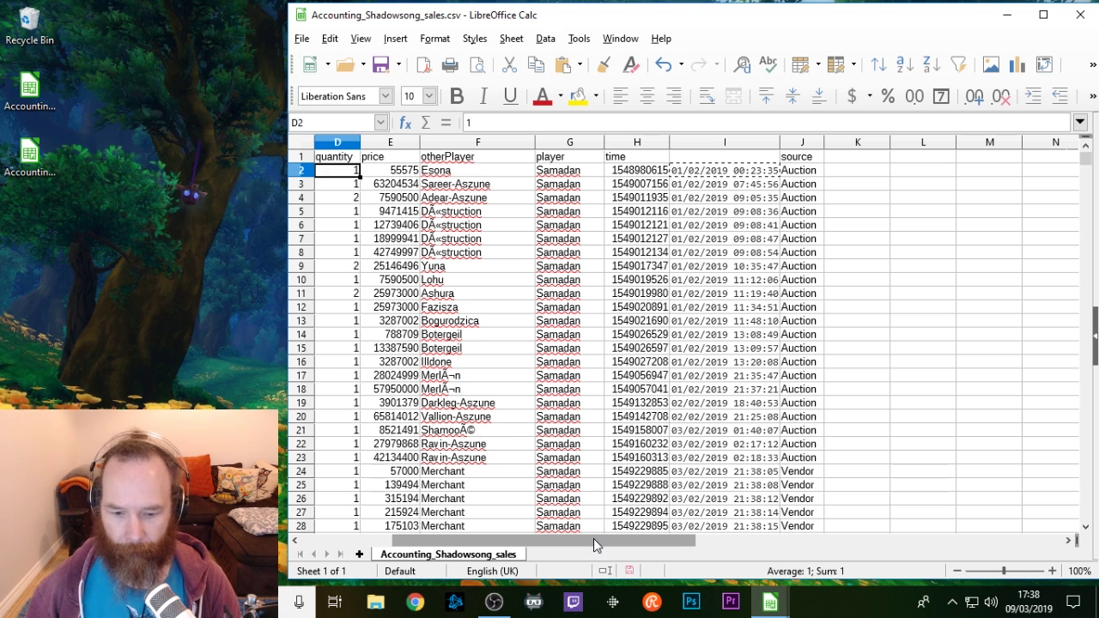
Step: Examine the item names and the individual prices in column E for the first sales, rows 2 to 8
drag(584, 540, 536, 540)
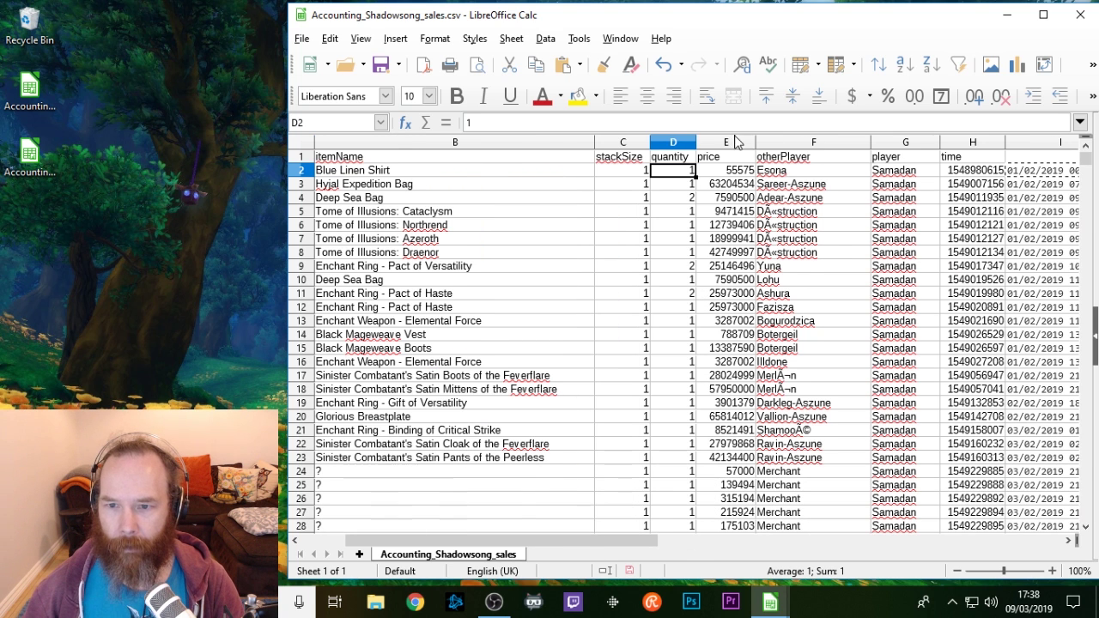
click(729, 184)
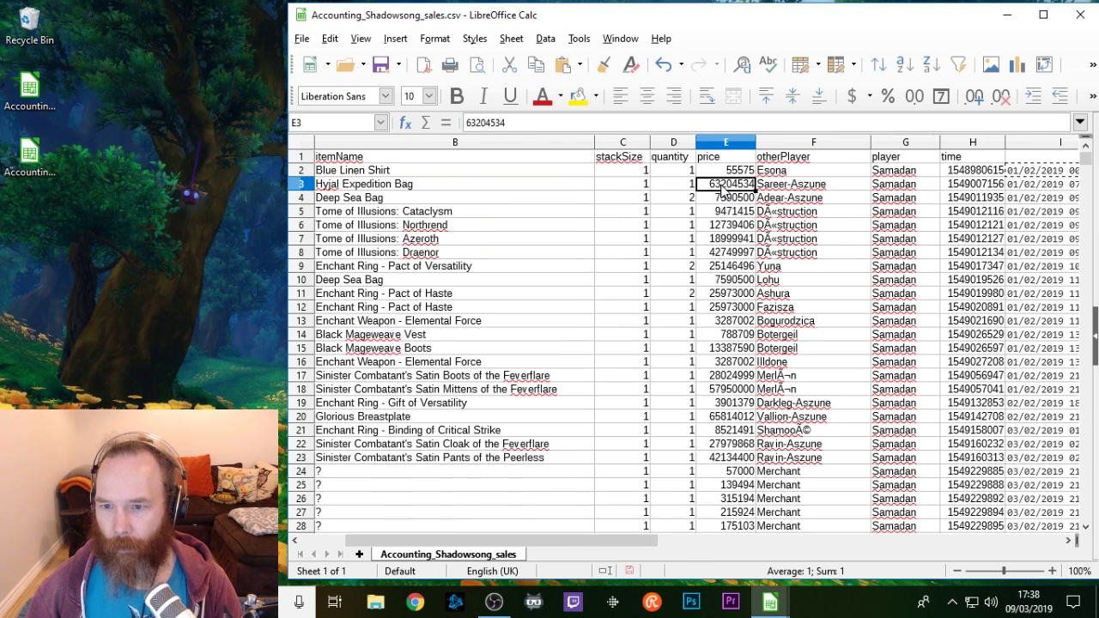
click(737, 172)
click(735, 187)
click(736, 199)
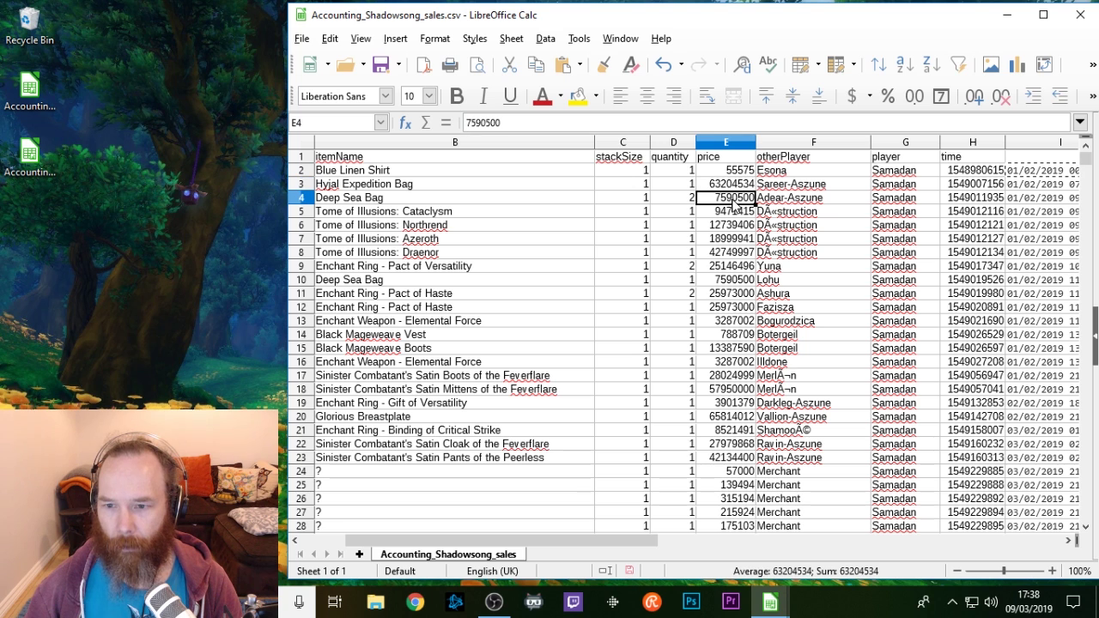
click(734, 212)
click(727, 227)
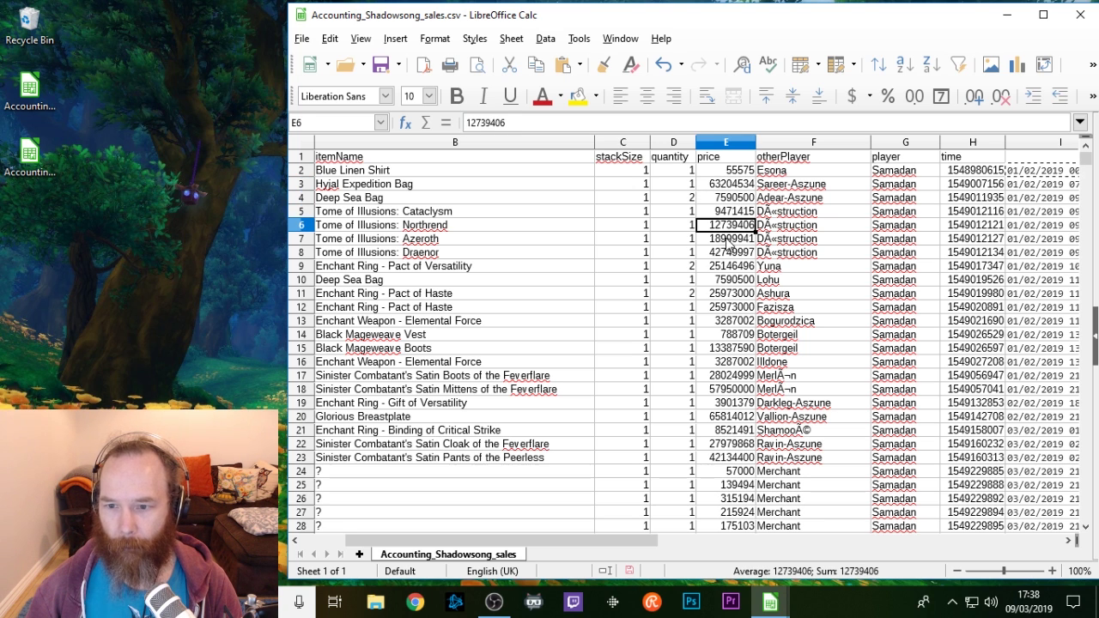
click(730, 241)
click(730, 253)
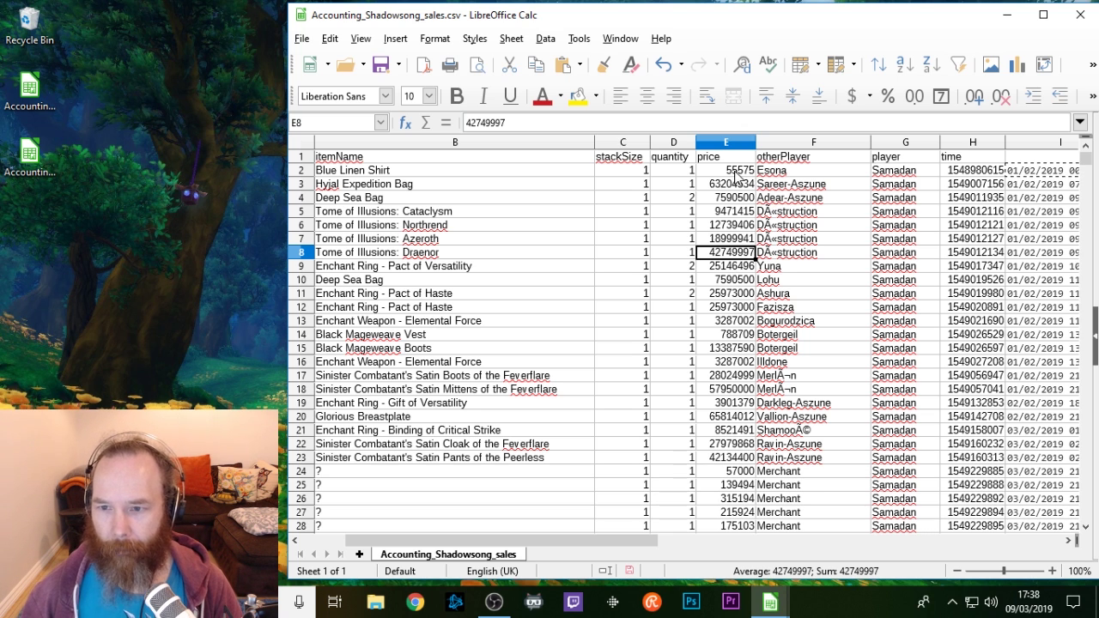
Step: Insert an empty column before the price column and give it the header "gold" in E1
right_click(728, 142)
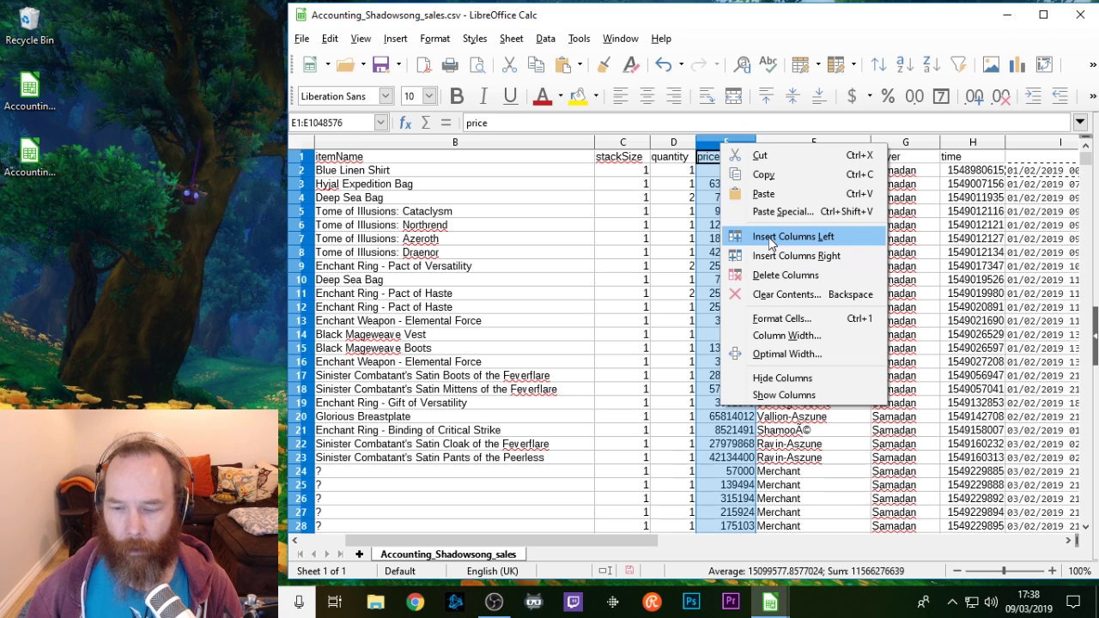
click(755, 238)
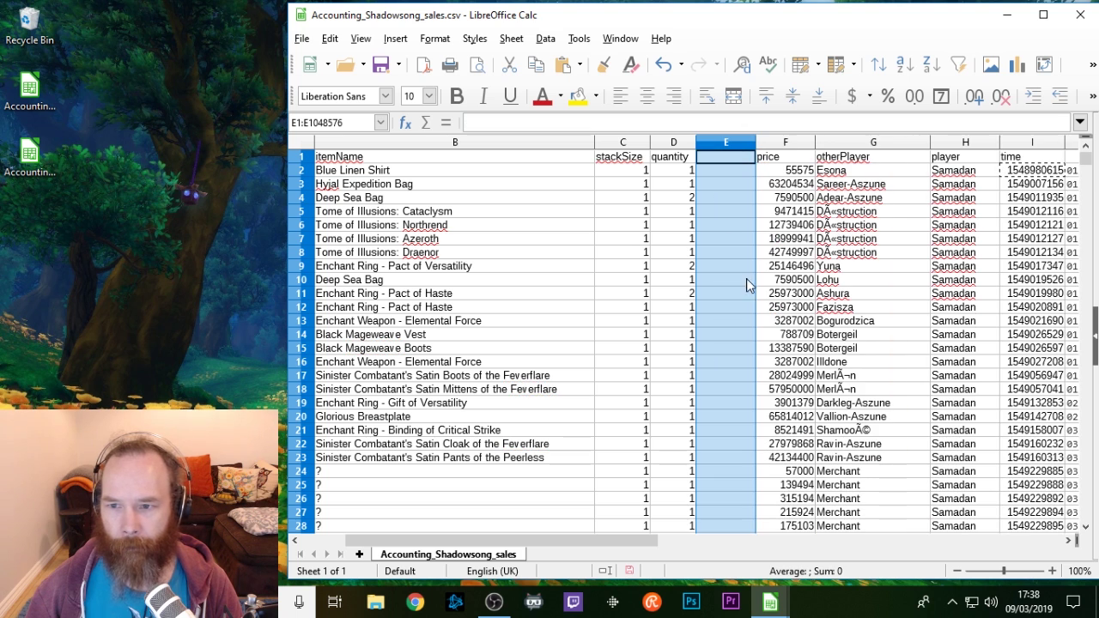
click(720, 160)
text(gold)
key(Return)
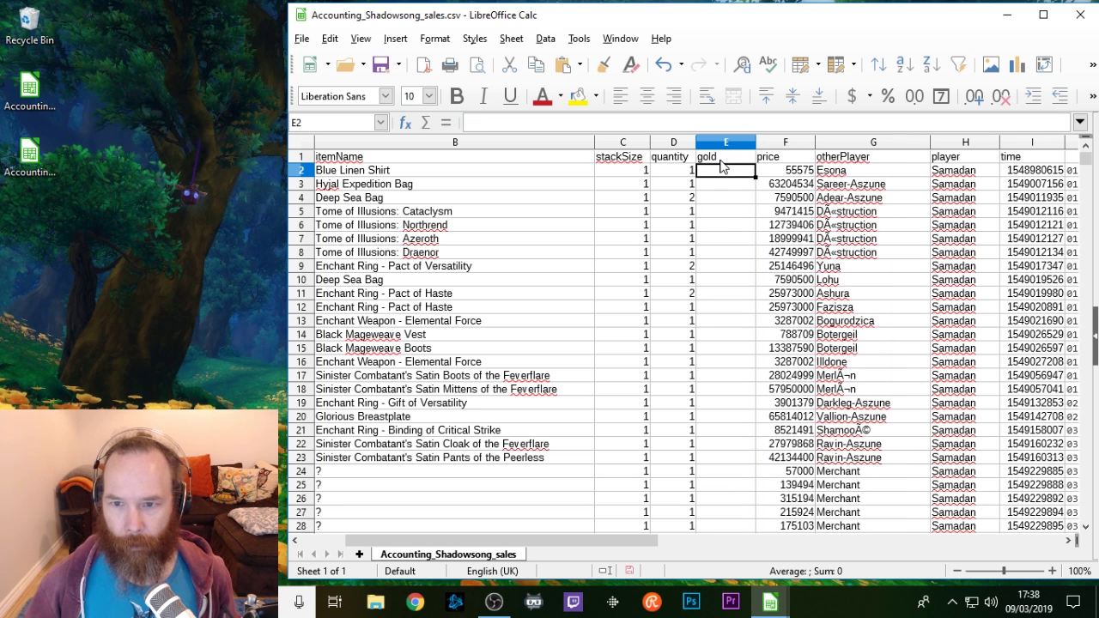
Step: Enter the formula =F2/10000 in E2 to convert the price to gold, and format the cell as a number with two decimals
click(783, 173)
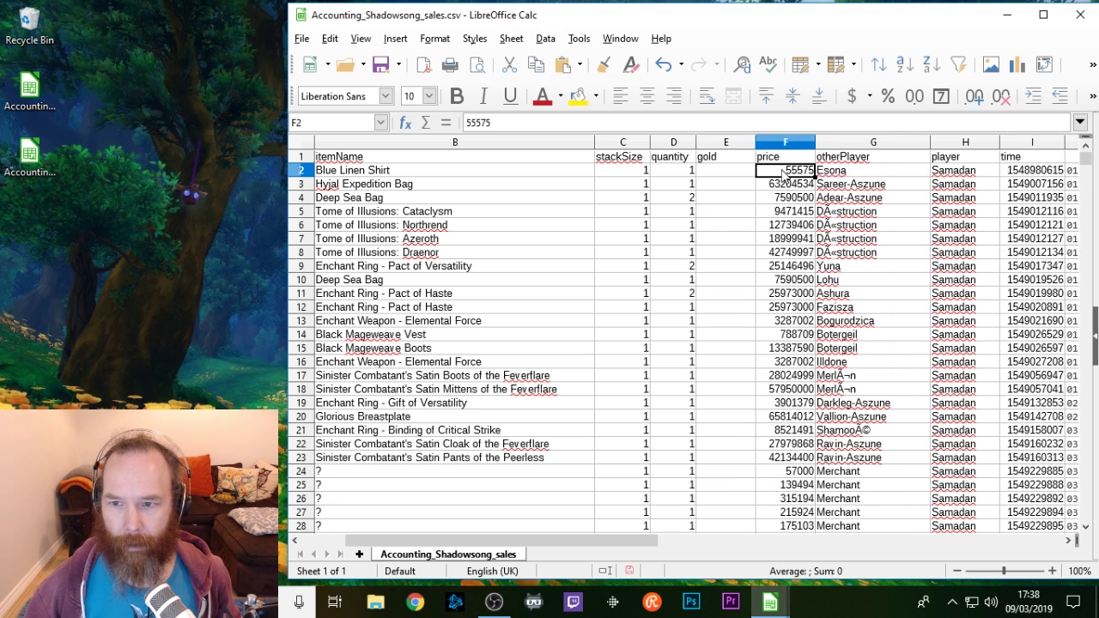
click(728, 174)
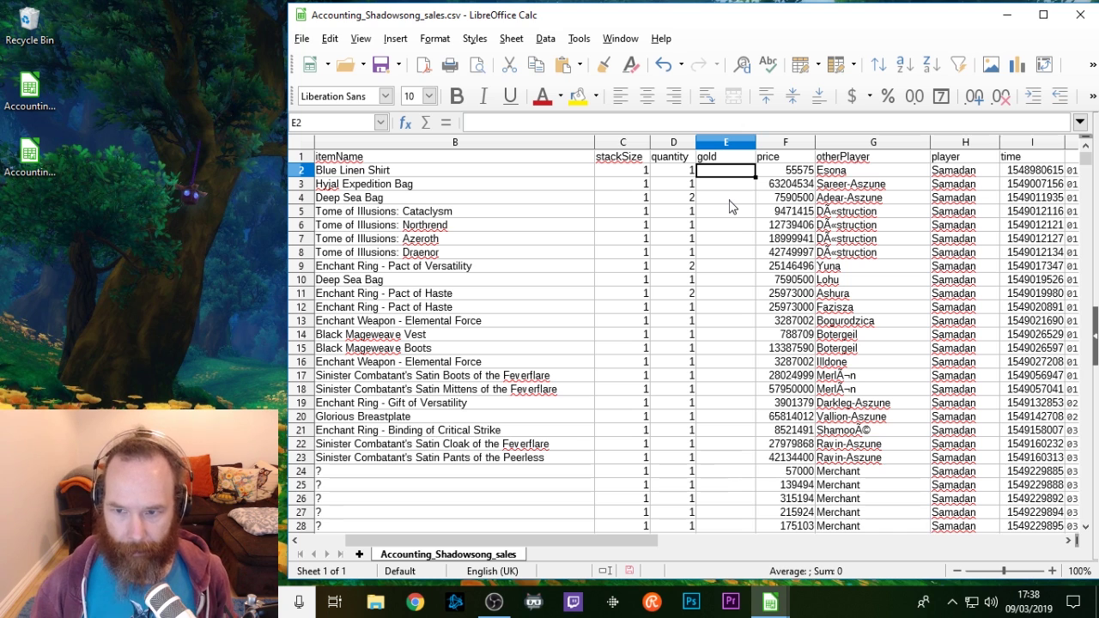
text(=)
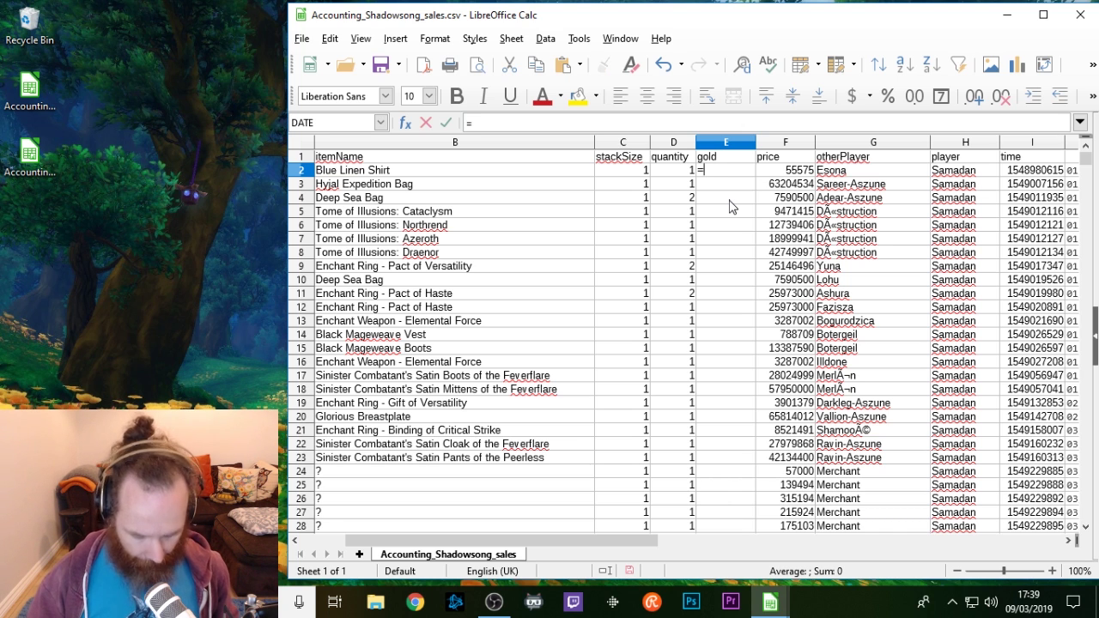
text(F)
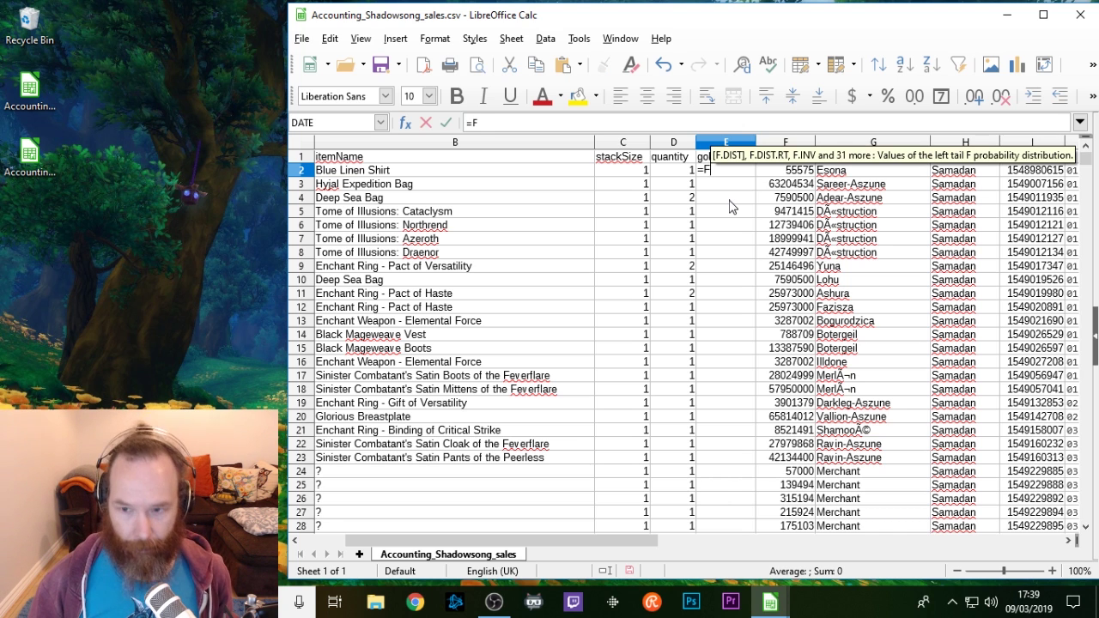
text(2/10000)
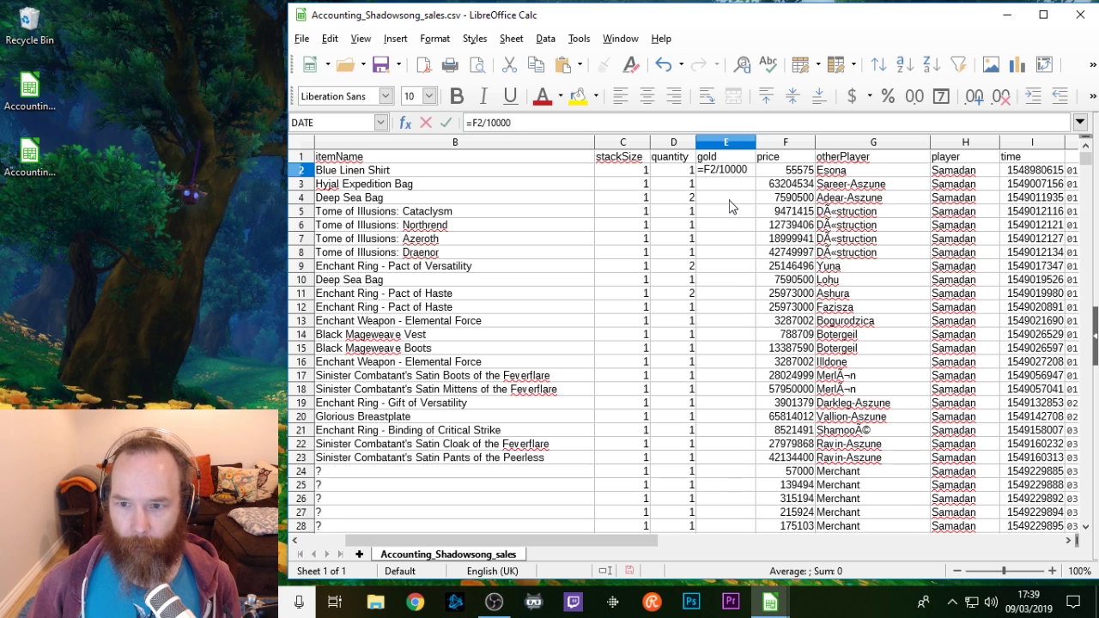
key(Return)
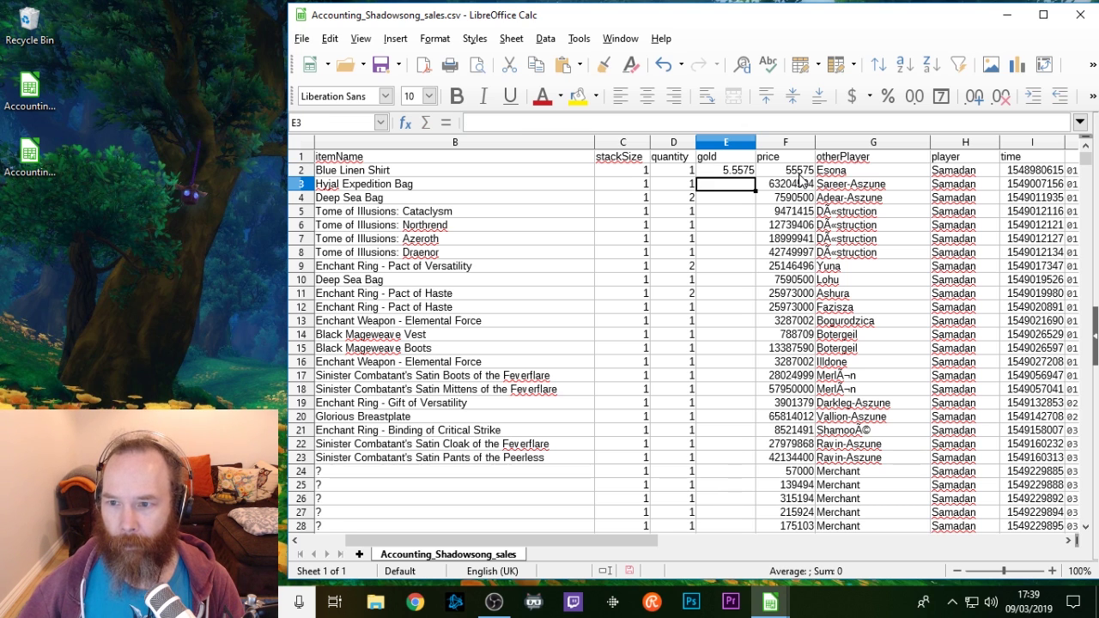
click(728, 172)
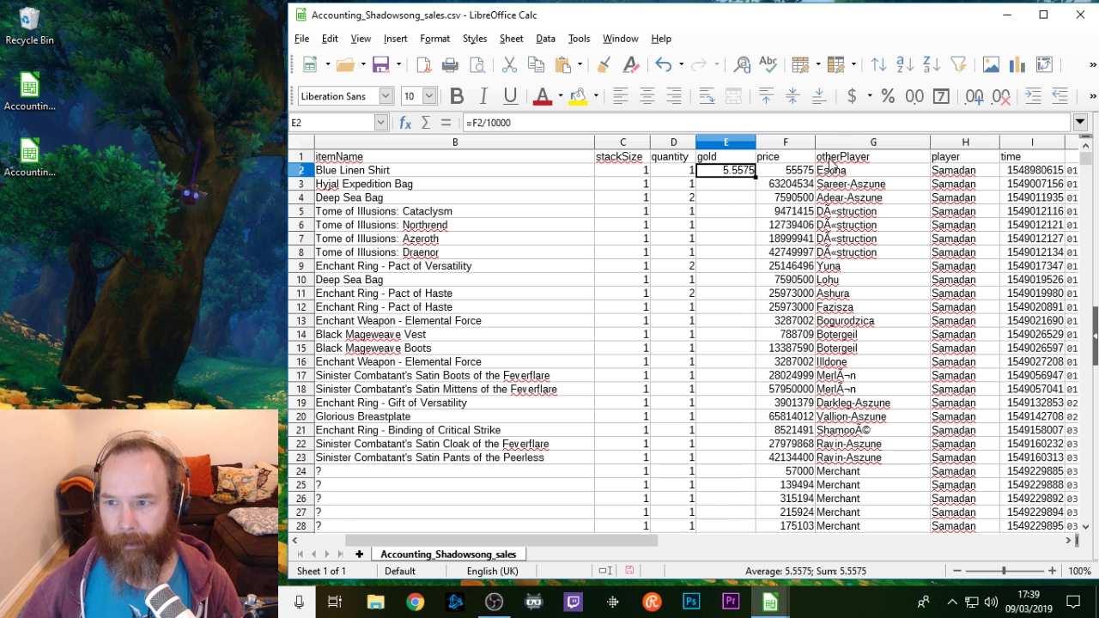
click(914, 102)
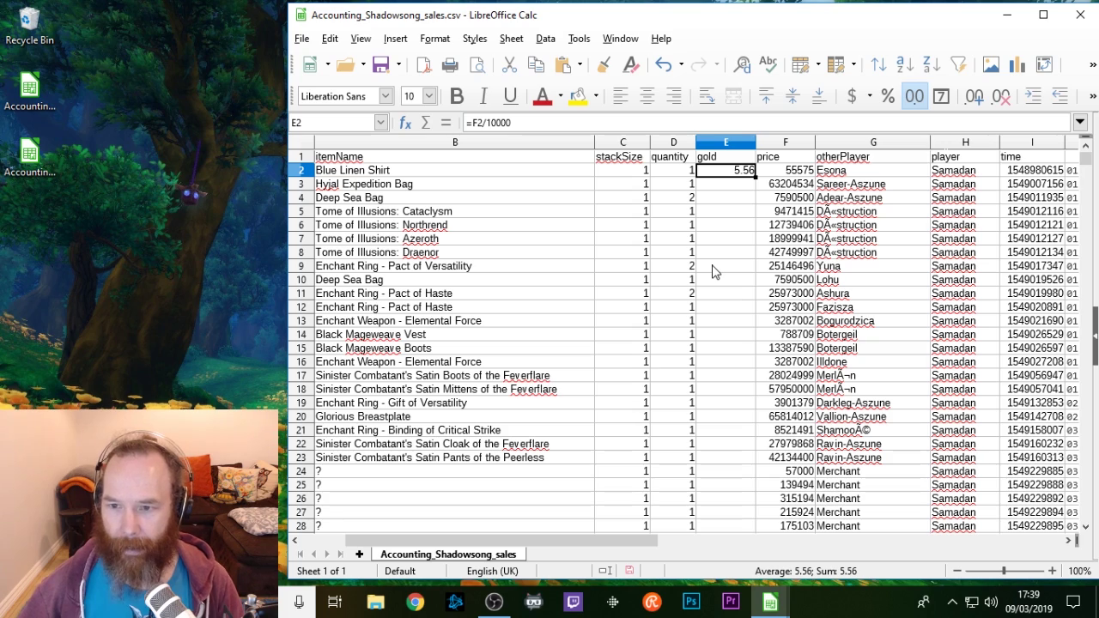
Step: Copy the gold formula and its number format from E2 to every remaining sale row, E3 to E767
click(735, 185)
click(731, 175)
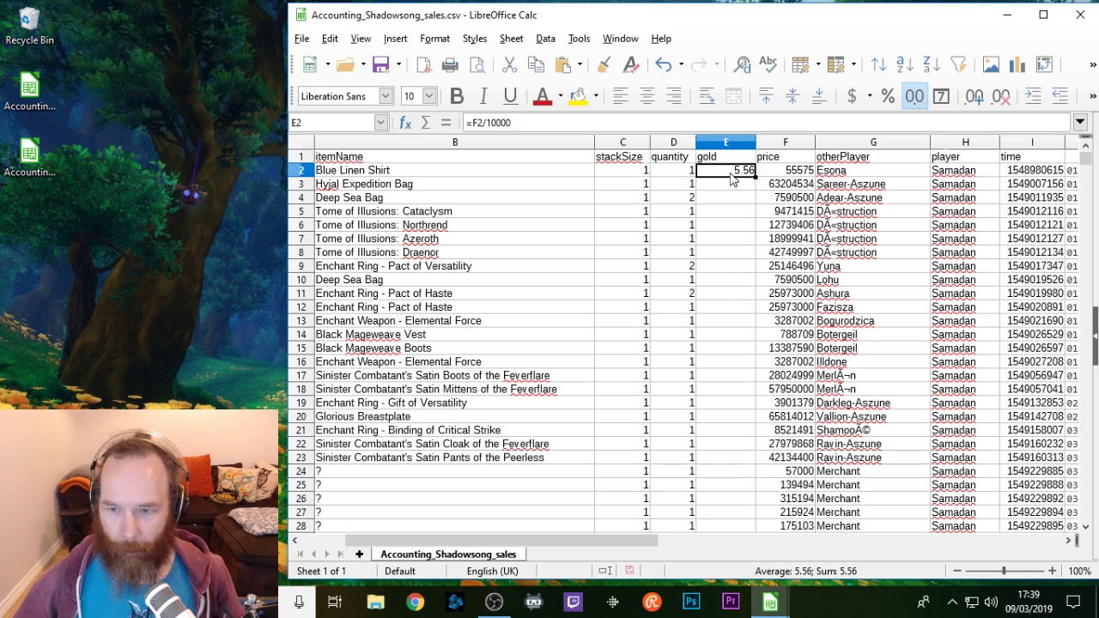
click(729, 184)
scroll(1009, 321, down, 14)
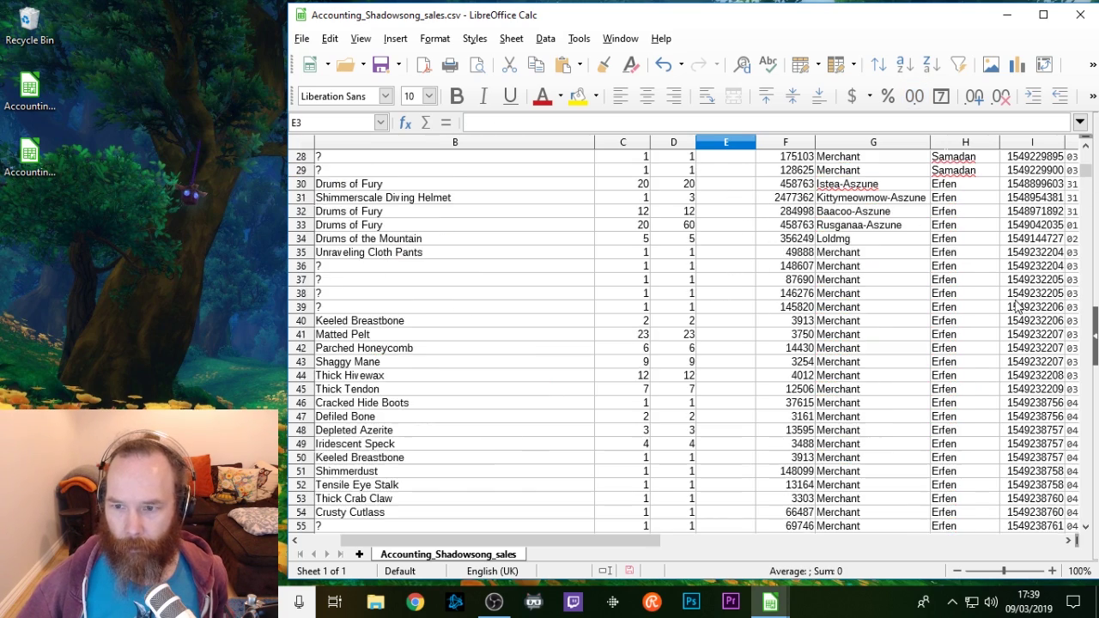
scroll(1008, 320, down, 20)
drag(1086, 185, 1083, 500)
shift+click(718, 361)
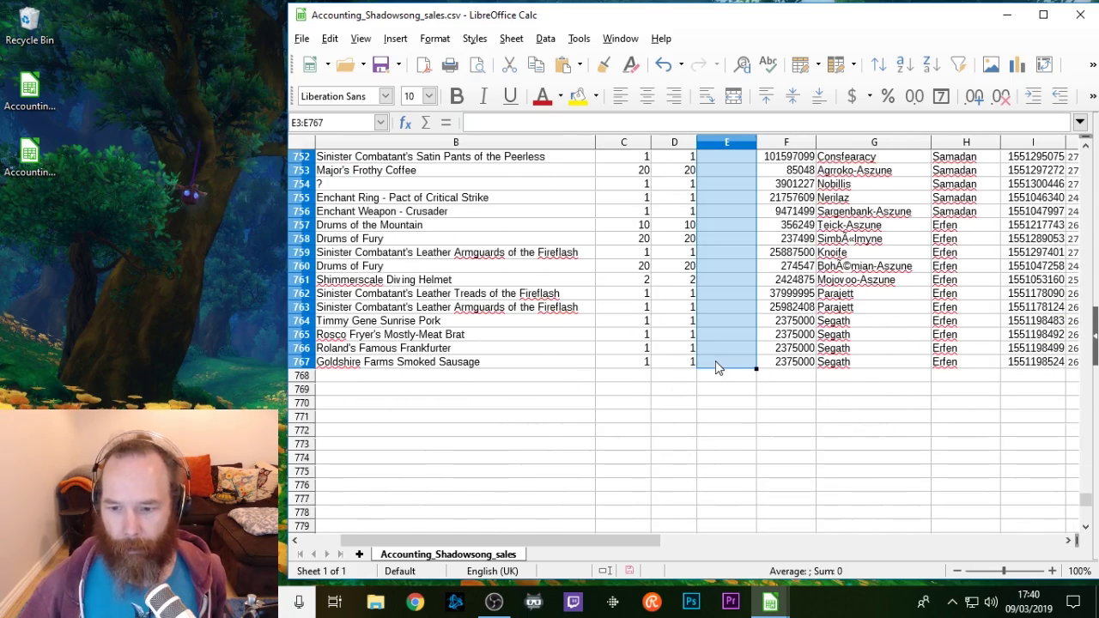
text(=F3/10000)
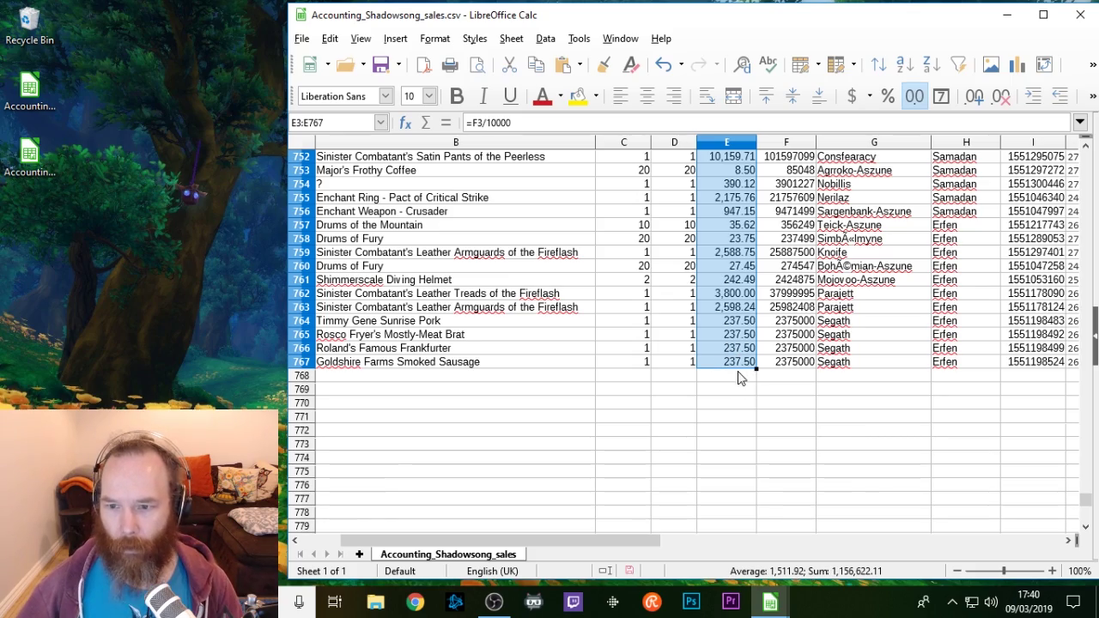
Step: Review the converted gold values in the first rows and compare quantity with gold for the Deep Sea Bag sale in row 4
drag(1086, 502, 1090, 159)
click(872, 251)
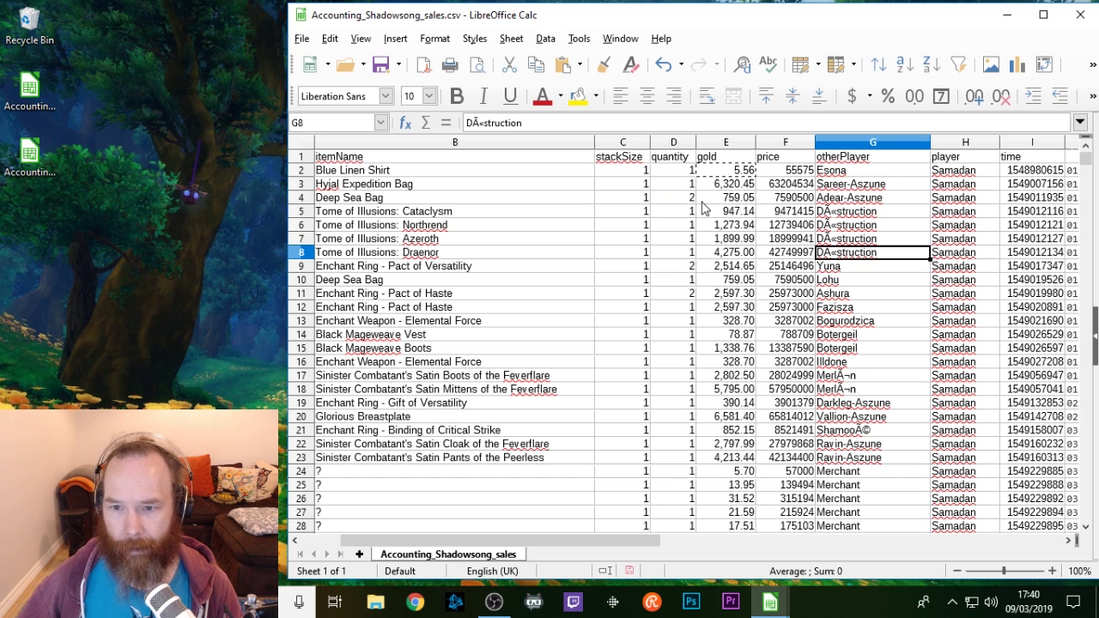
click(674, 204)
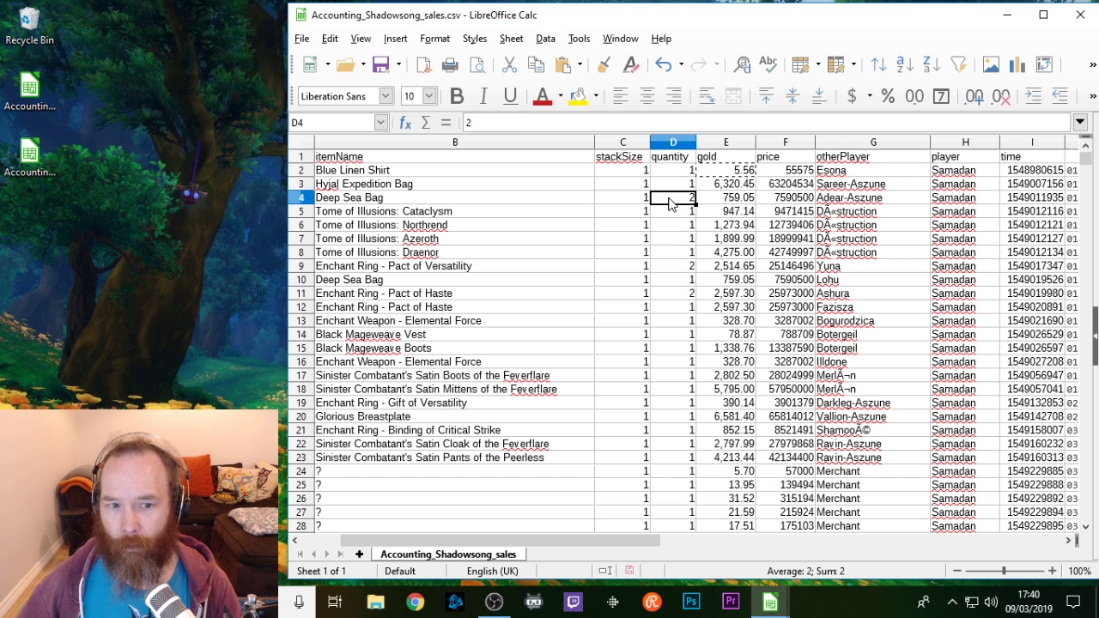
click(719, 199)
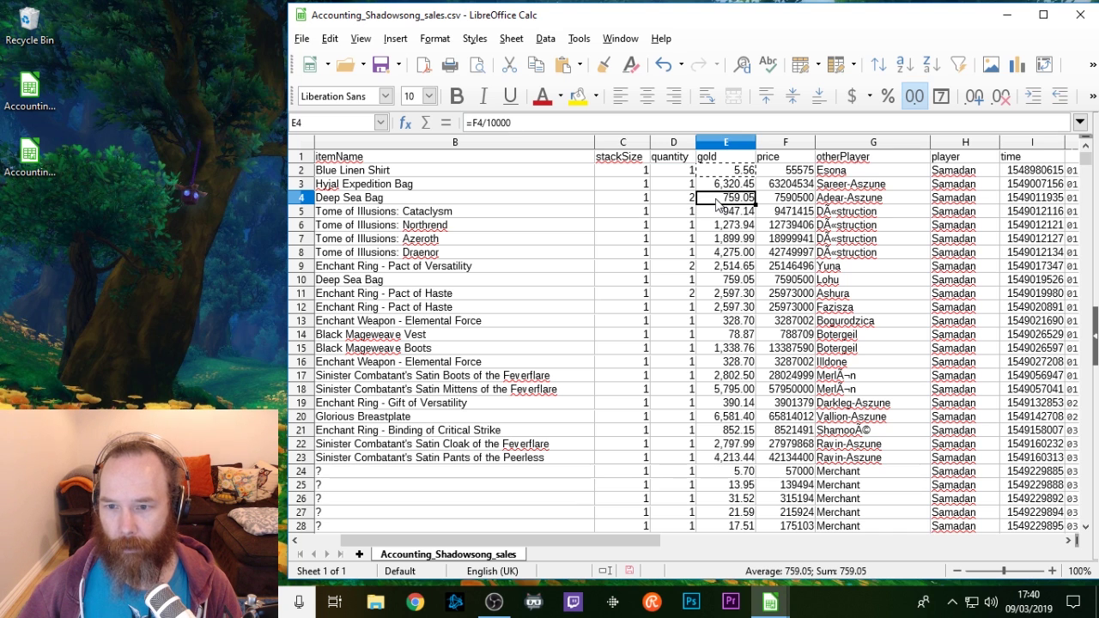
click(688, 204)
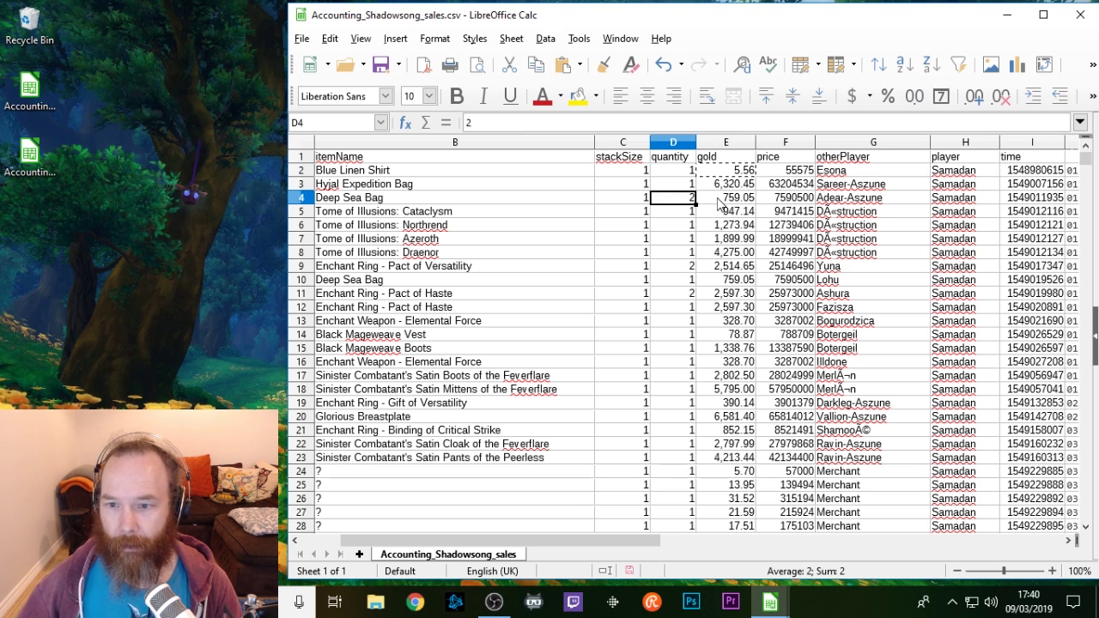
Step: Insert an empty column before the gold column and give it the header "total" in E1
right_click(726, 142)
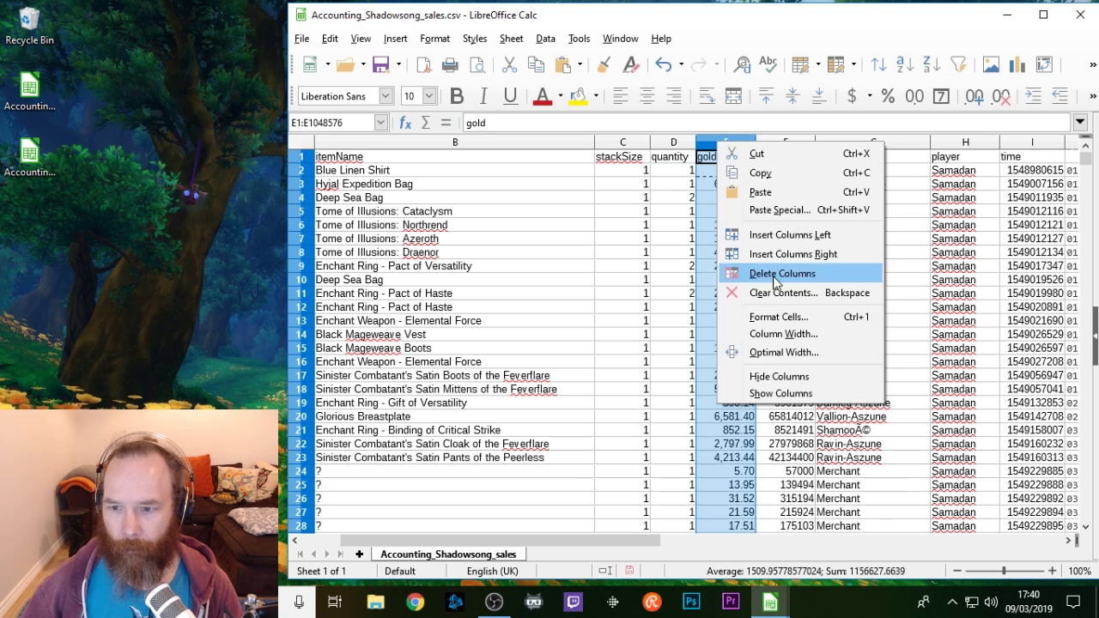
click(777, 234)
click(721, 157)
text(t)
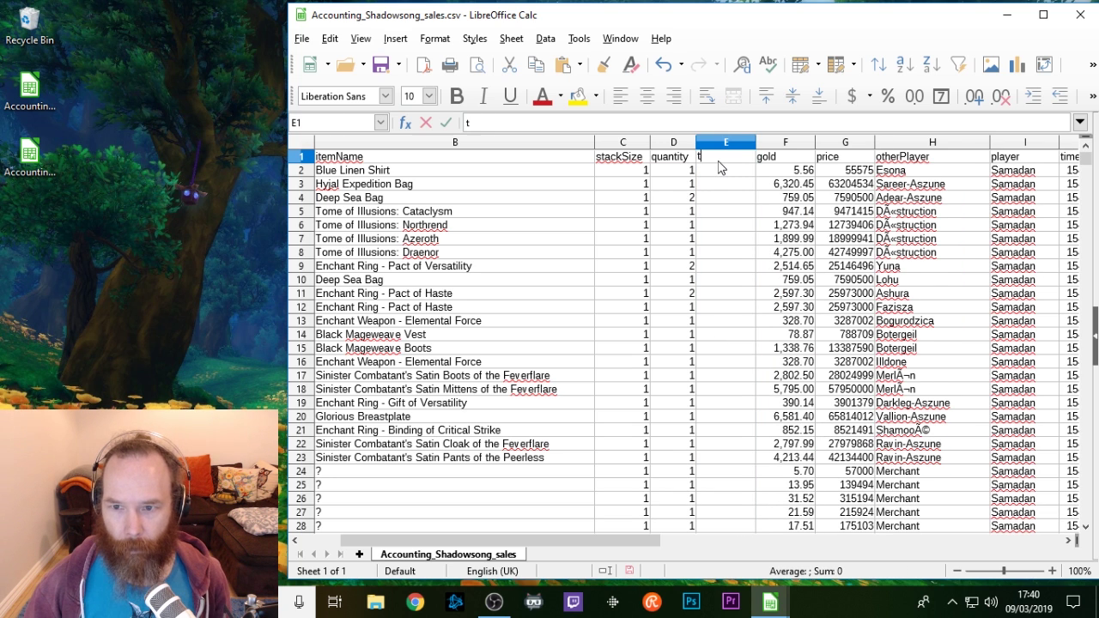
text(otal)
key(Return)
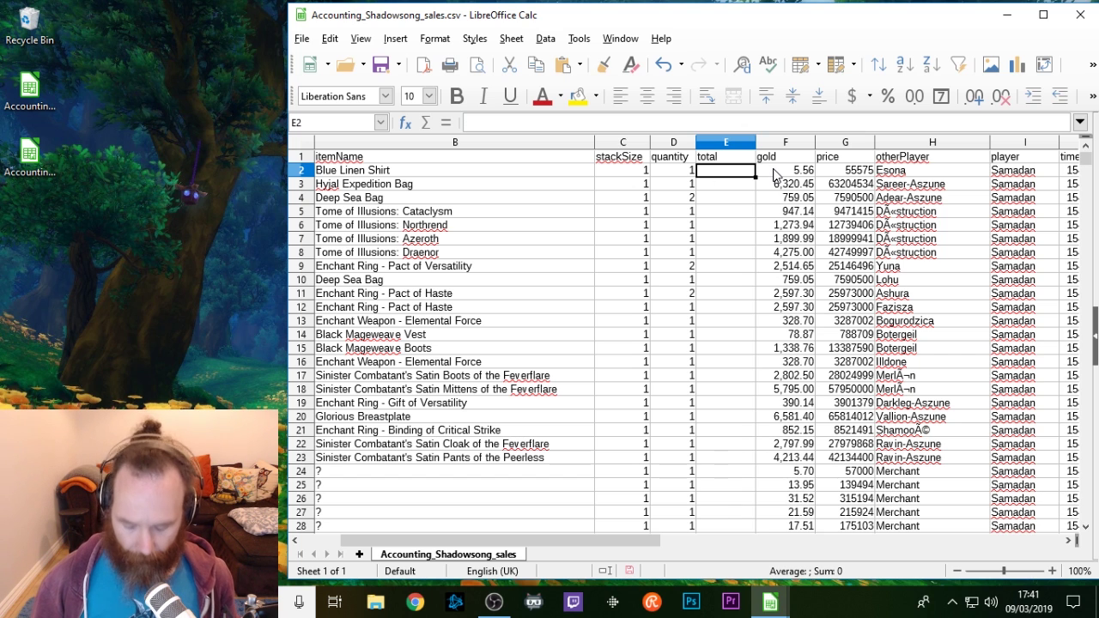
Step: Enter the formula =D2*F2 in E2 to multiply quantity by gold, and format the cell as a number with two decimals
text(=)
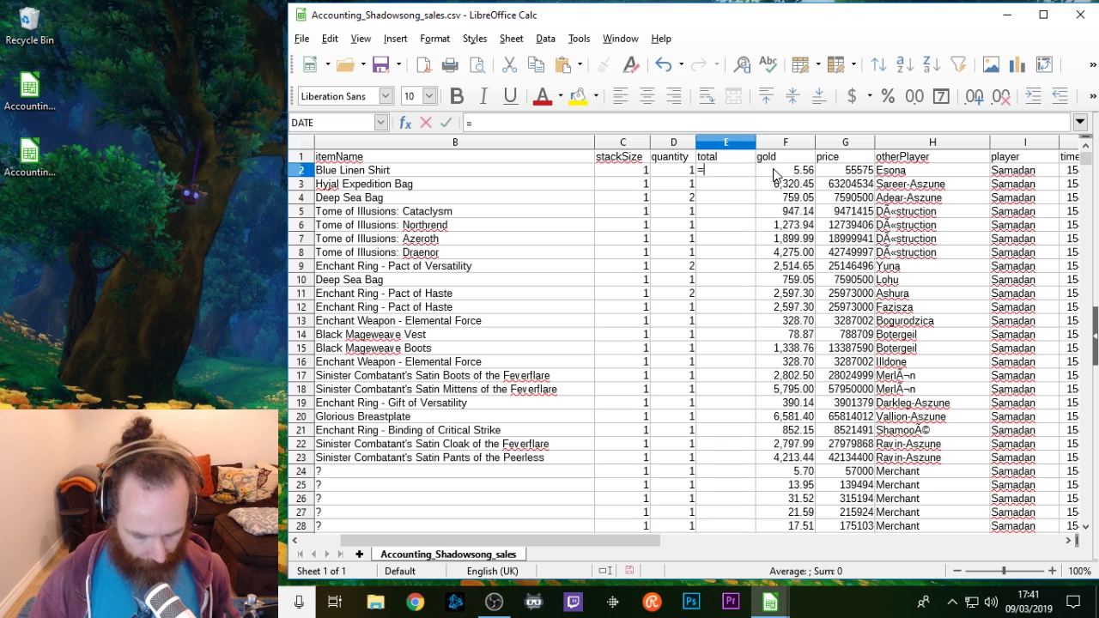
text(D2)
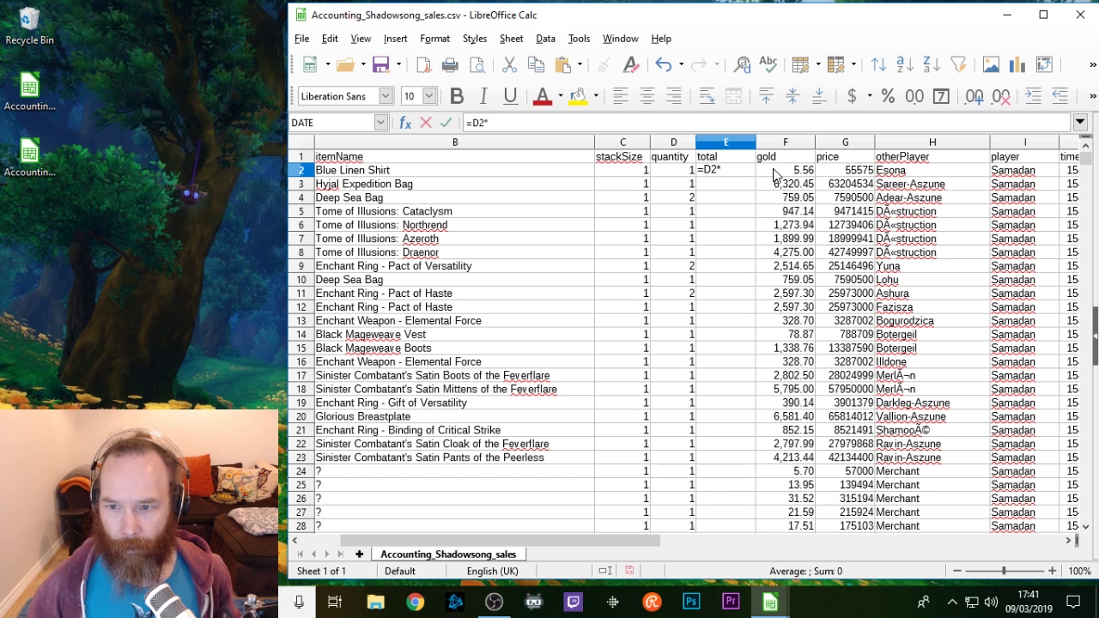
text(*)
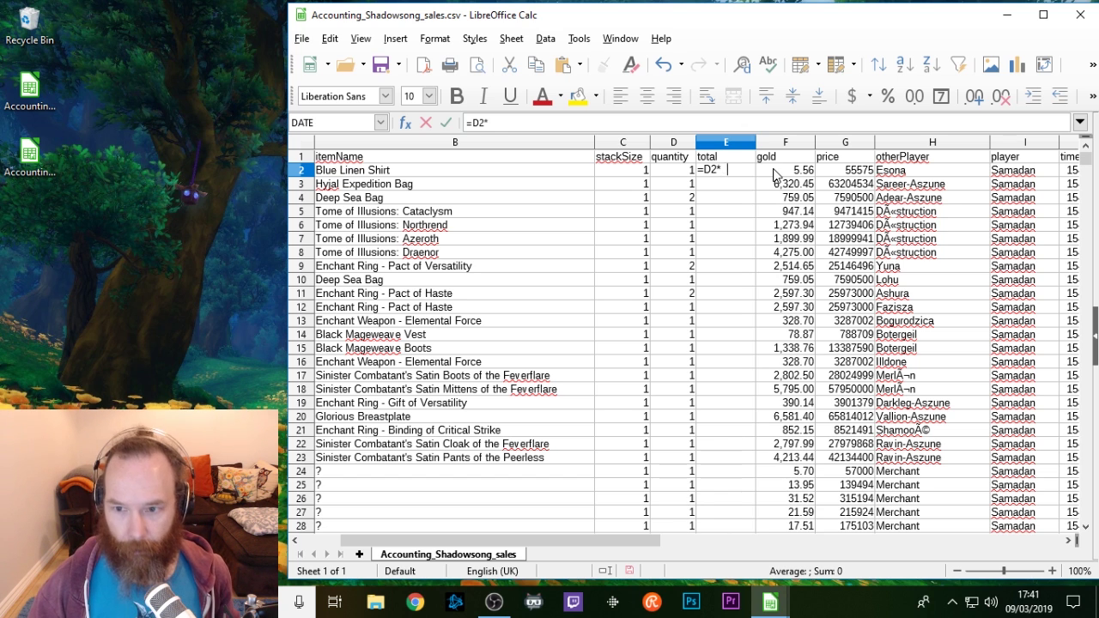
text(F2)
key(Return)
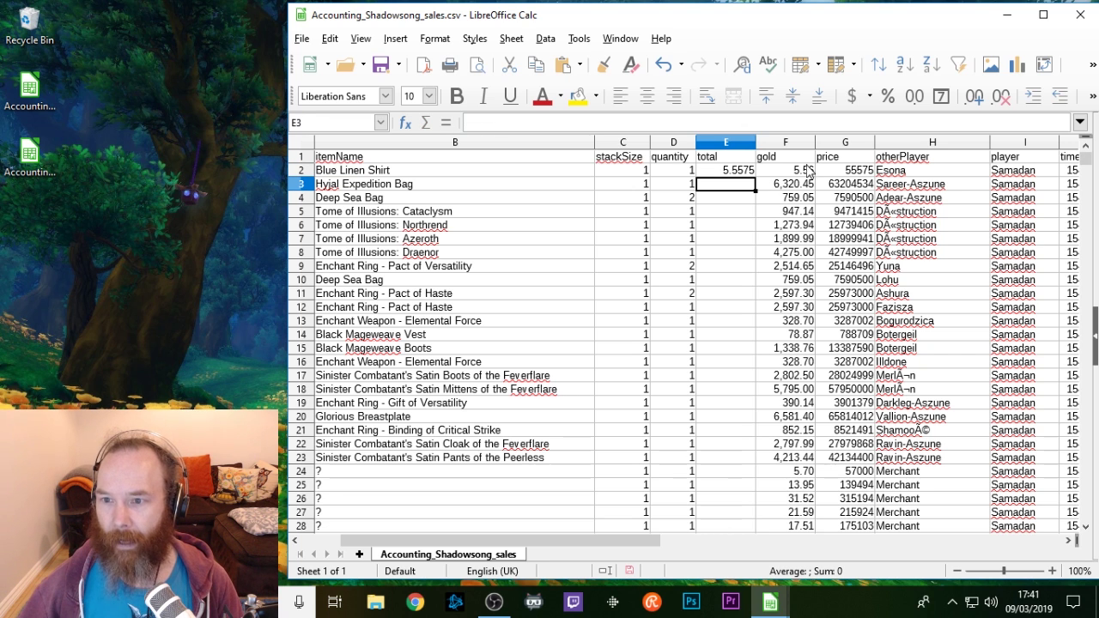
click(719, 173)
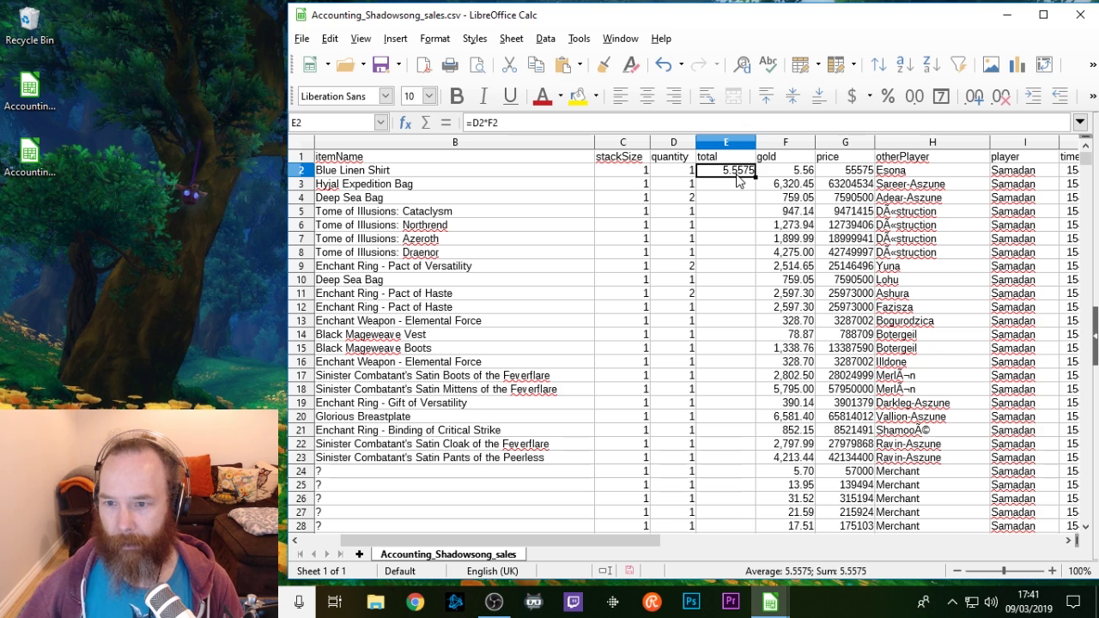
click(915, 97)
Step: Copy the total formula and its number format from E2 to every remaining sale row, E3 to E767
key(ctrl+c)
click(724, 185)
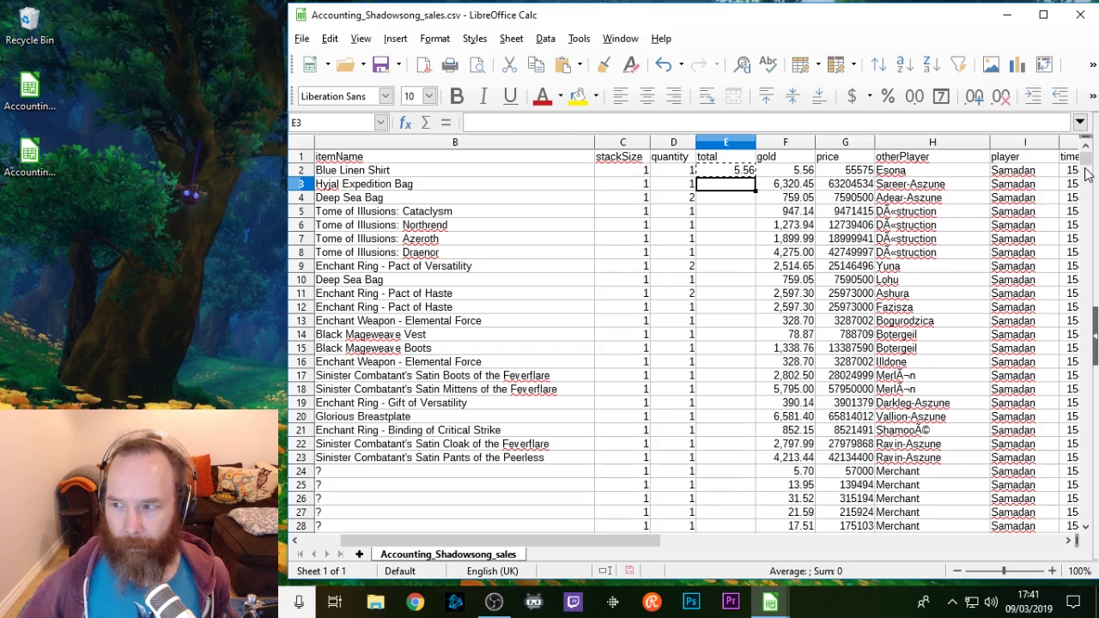
drag(1086, 159, 1083, 541)
shift+click(723, 458)
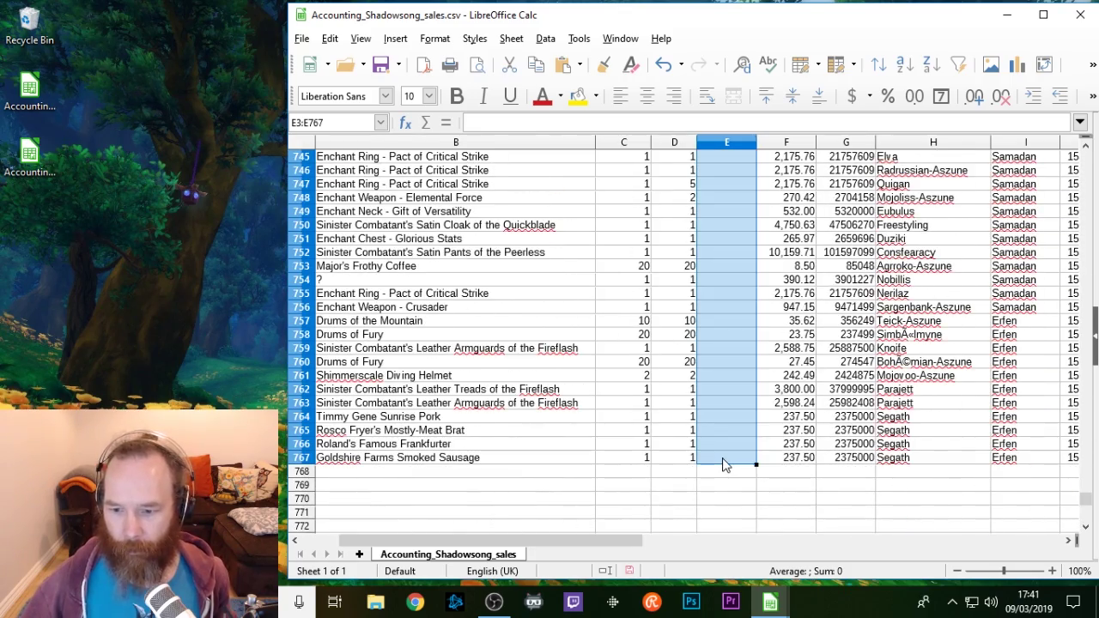
right_click(723, 459)
click(766, 251)
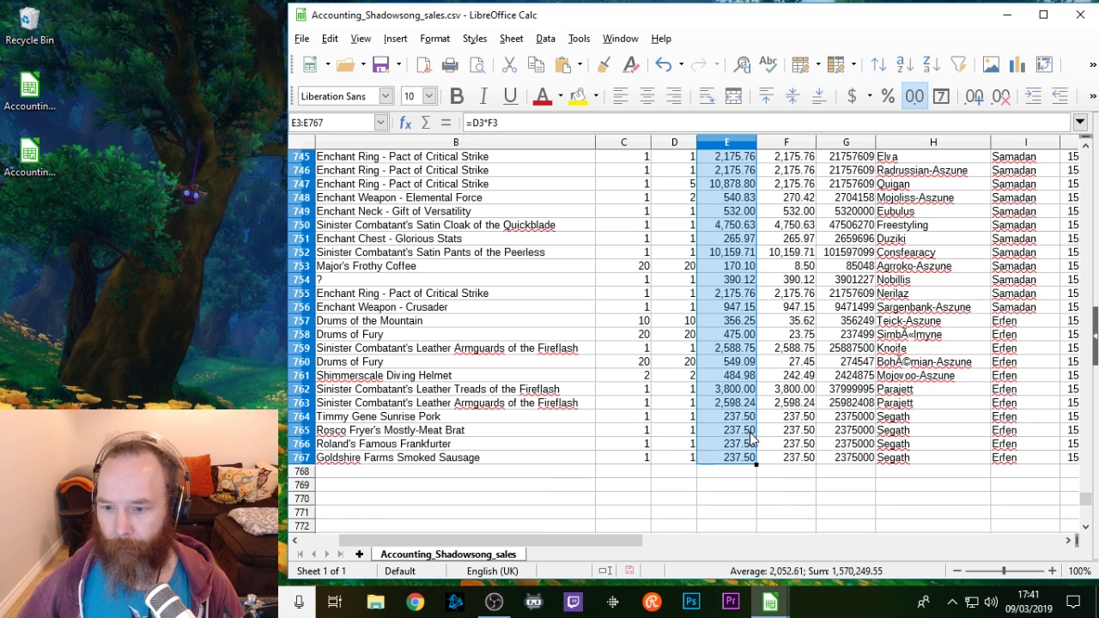
Step: Check the calculated total of the Deep Sea Bag sale in row 4 against its quantity and gold price
drag(1086, 499, 1084, 151)
click(734, 239)
click(715, 199)
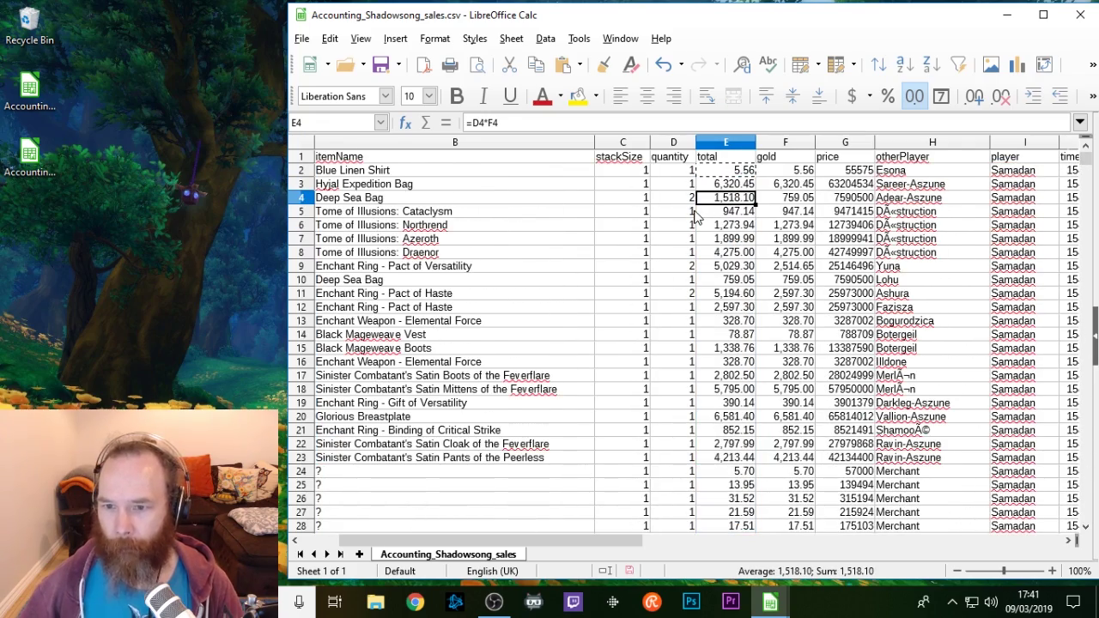
click(786, 200)
click(717, 200)
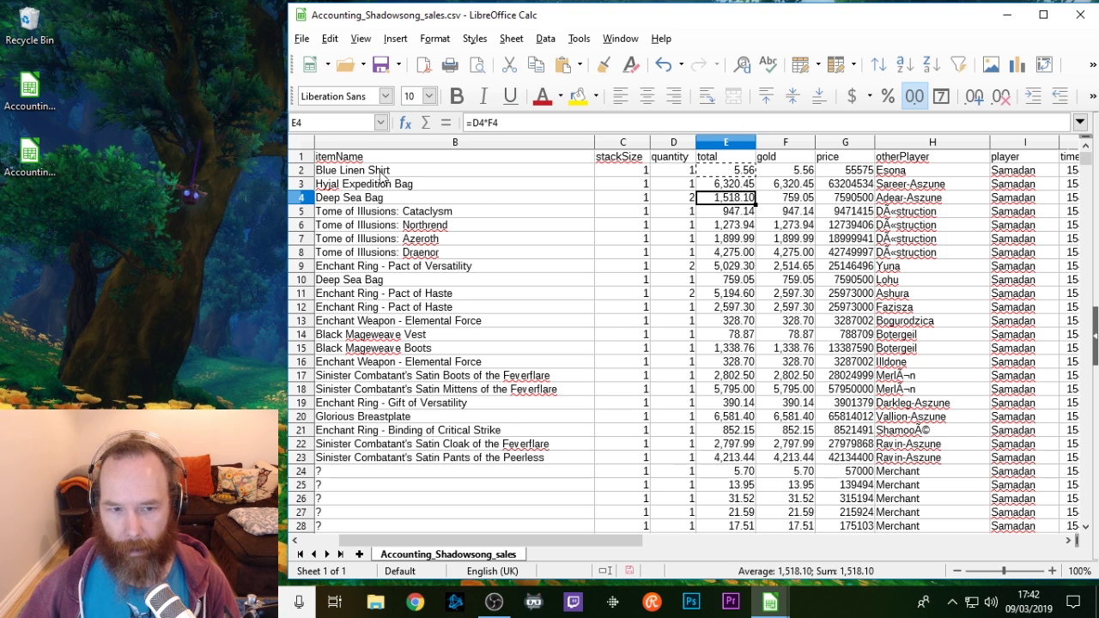
Step: Examine the sales to Merchant, including those with "?" as item name, and compare their gold values with the player sales
scroll(375, 257, down, 2)
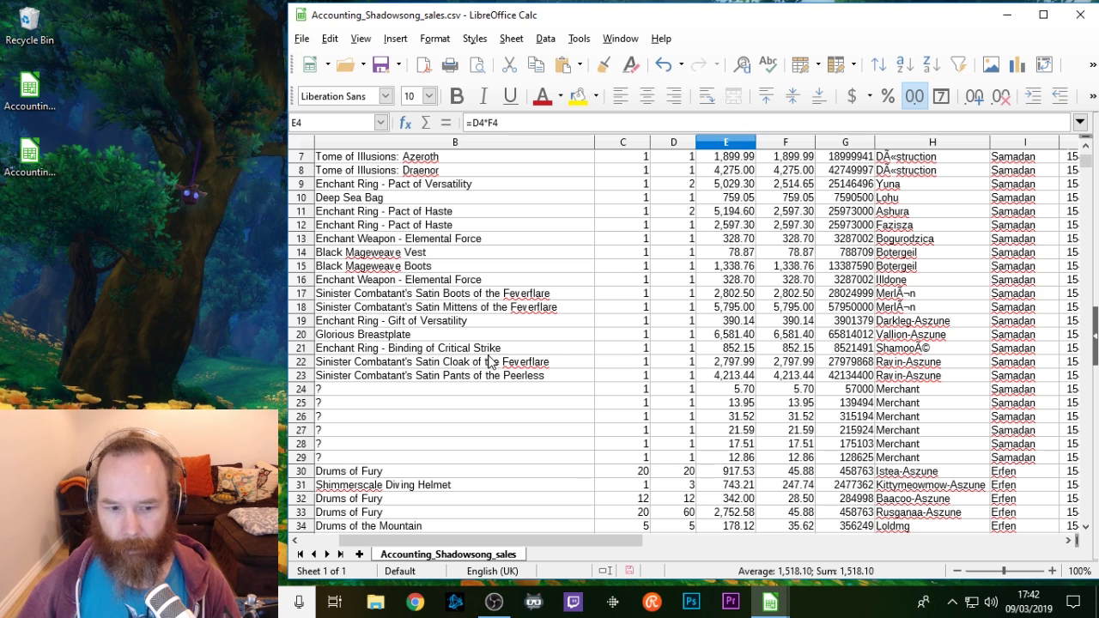
click(381, 389)
click(378, 417)
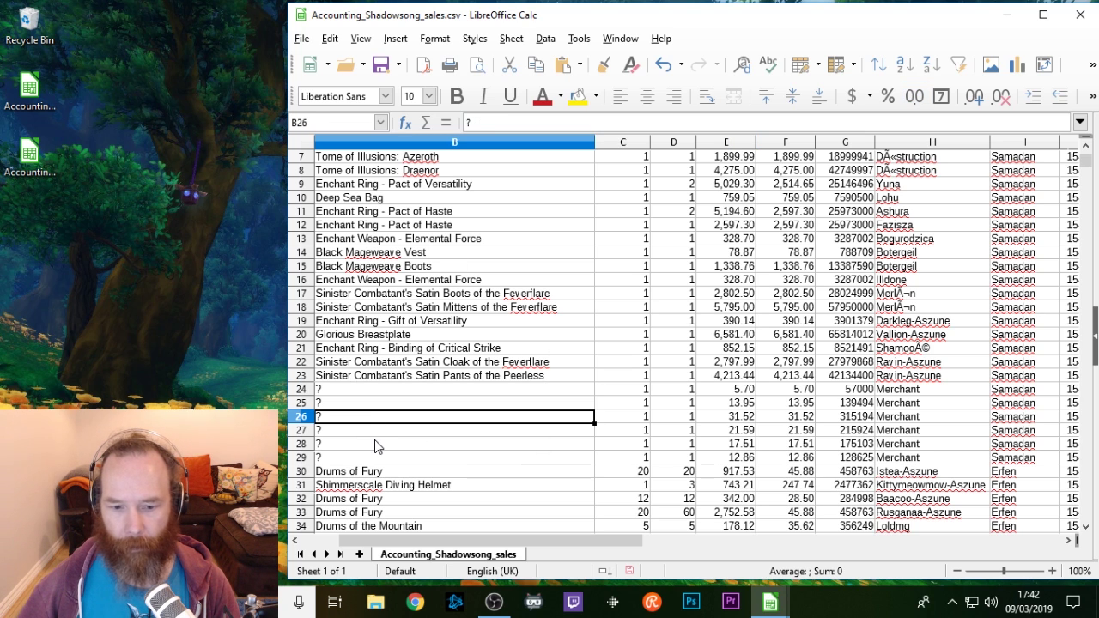
click(378, 444)
click(895, 404)
click(900, 430)
click(902, 458)
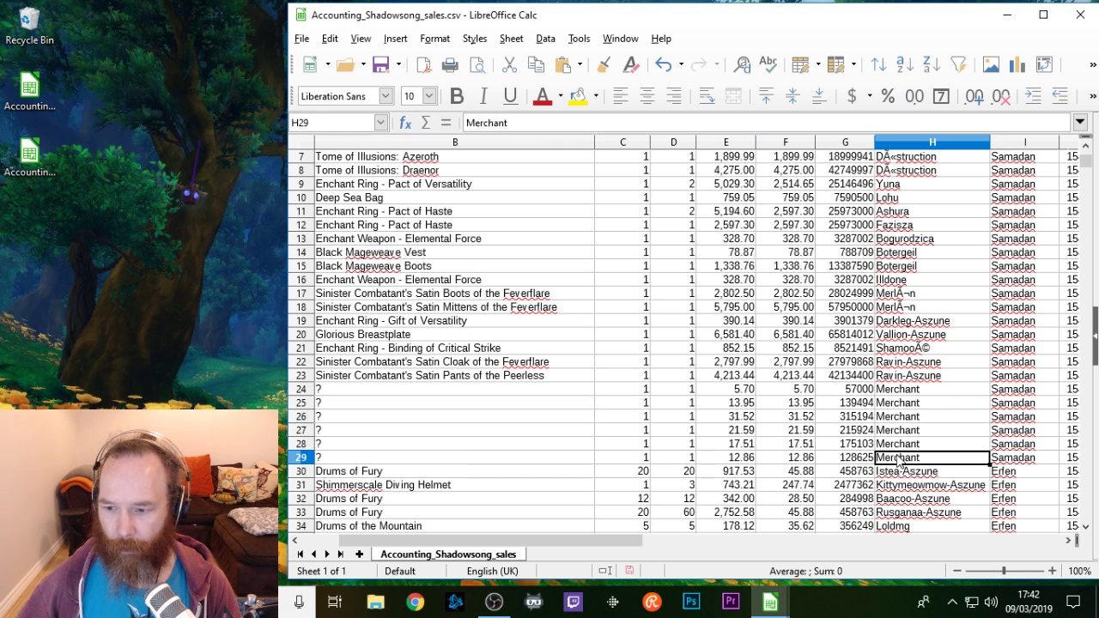
click(794, 390)
click(786, 416)
click(783, 443)
scroll(455, 392, down, 9)
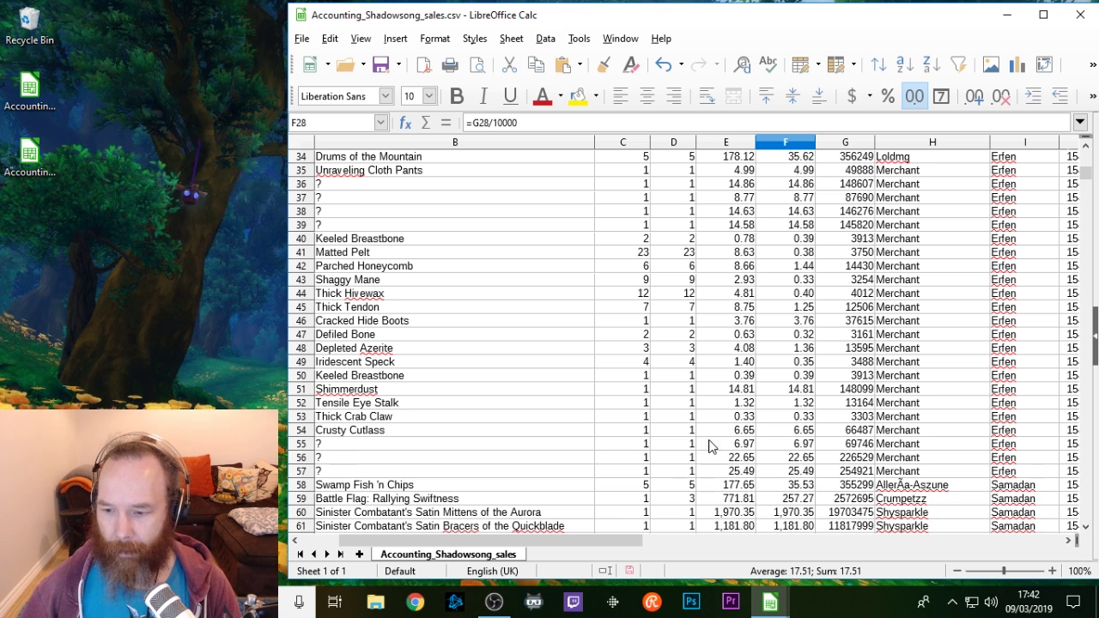
scroll(752, 442, down, 3)
scroll(752, 442, down, 6)
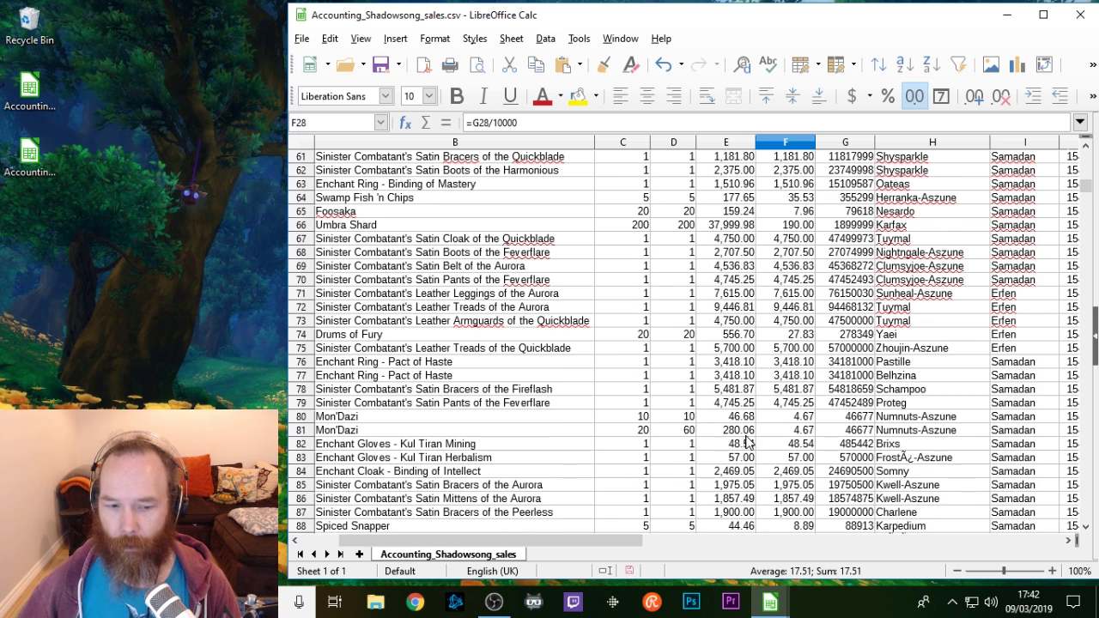
scroll(748, 438, down, 12)
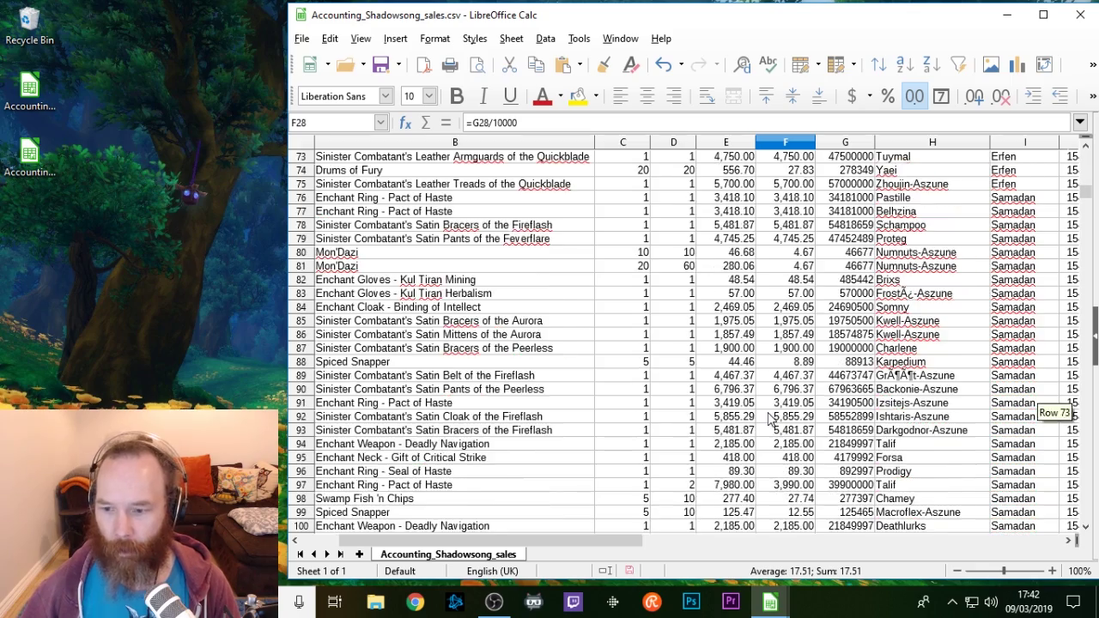
scroll(764, 418, up, 20)
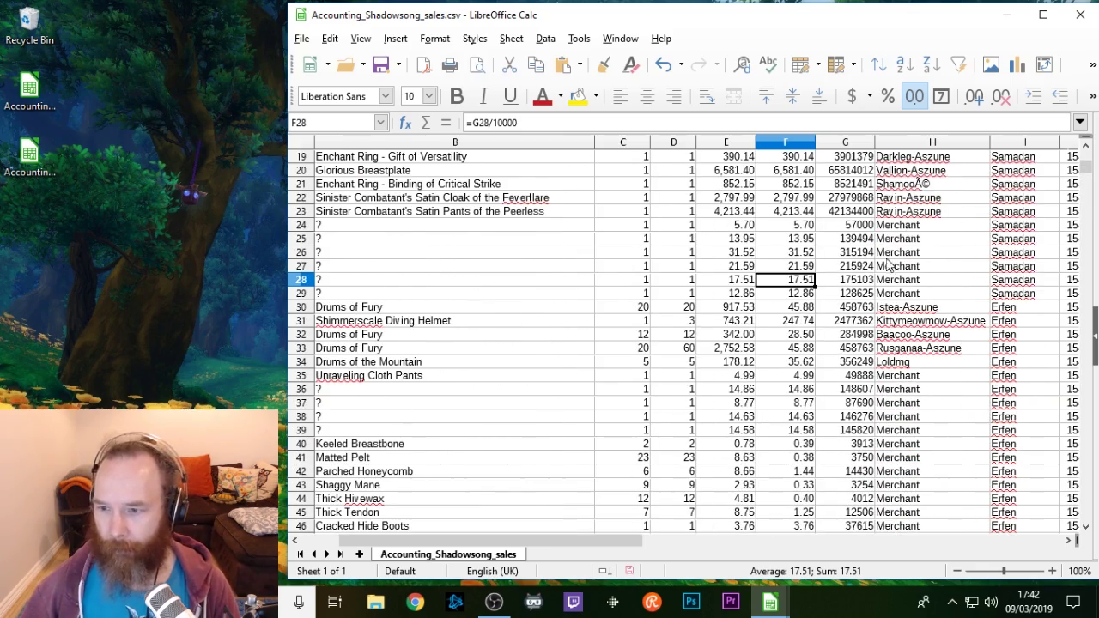
scroll(898, 414, down, 2)
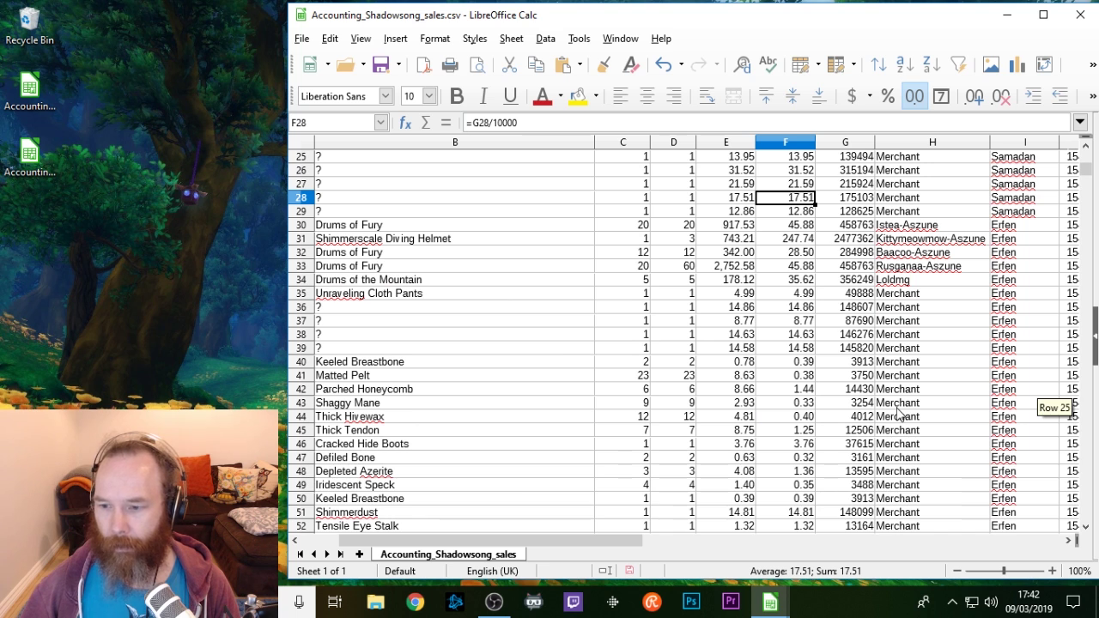
scroll(781, 268, up, 4)
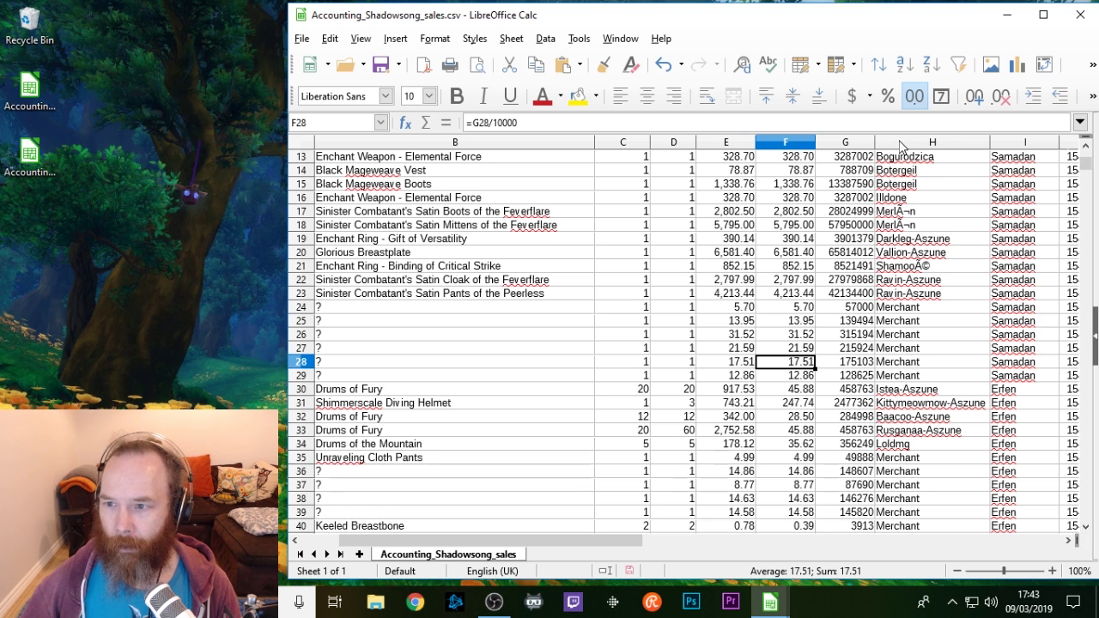
Step: Sort the sales table in ascending order by the otherPlayer column, extending the sort range to A1:L767
click(909, 144)
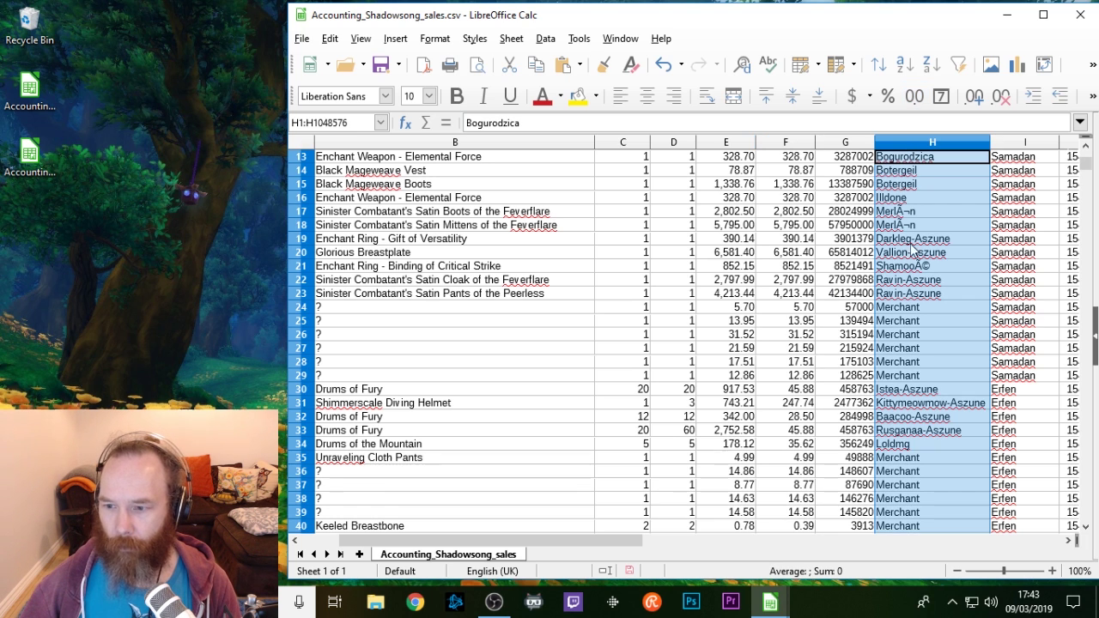
click(906, 67)
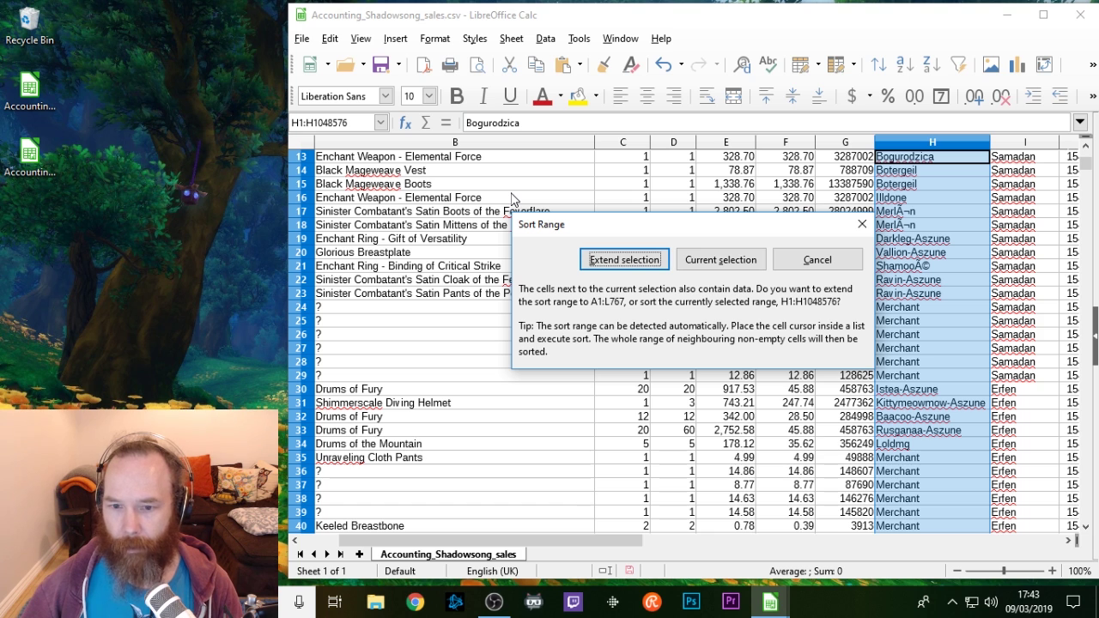
click(606, 260)
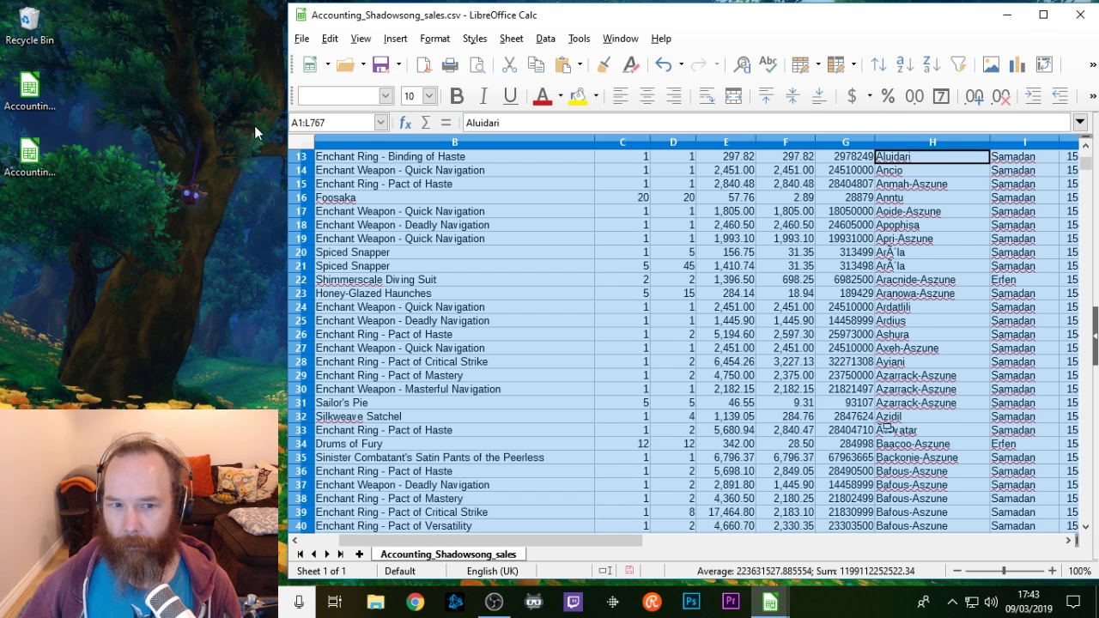
Step: Delete all Merchant sales, rows 295 to 485, from the sales table
click(904, 146)
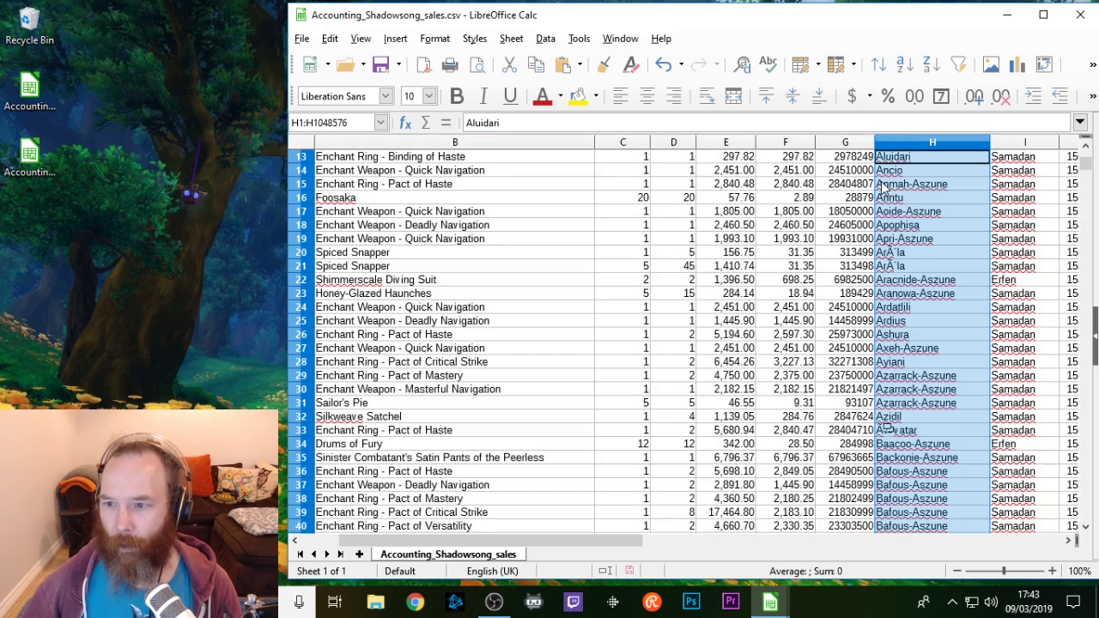
scroll(934, 225, down, 20)
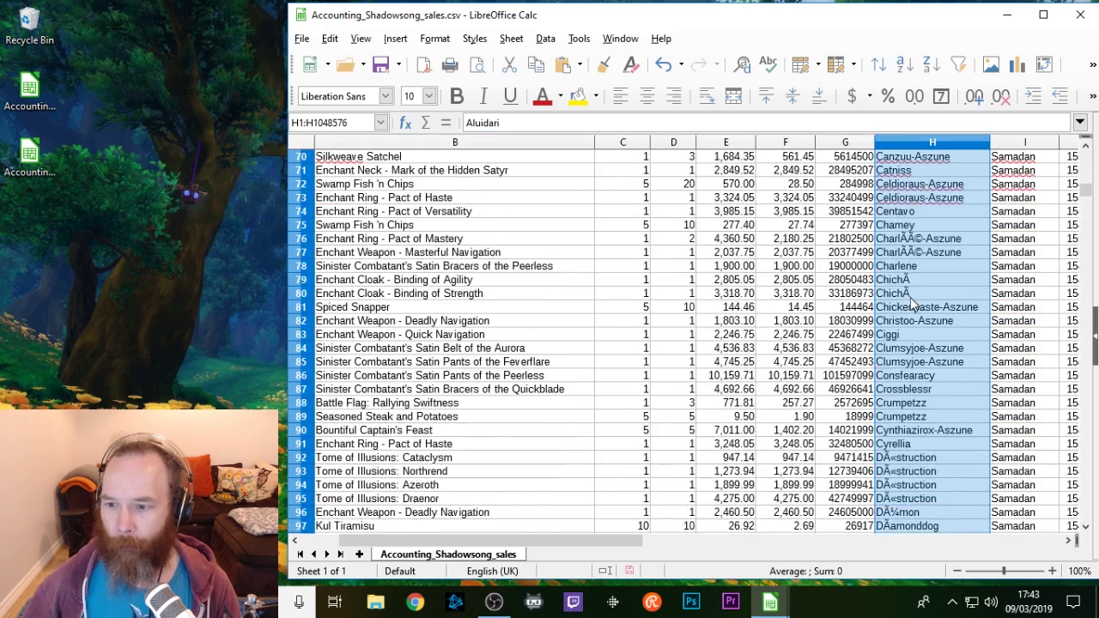
scroll(911, 299, down, 20)
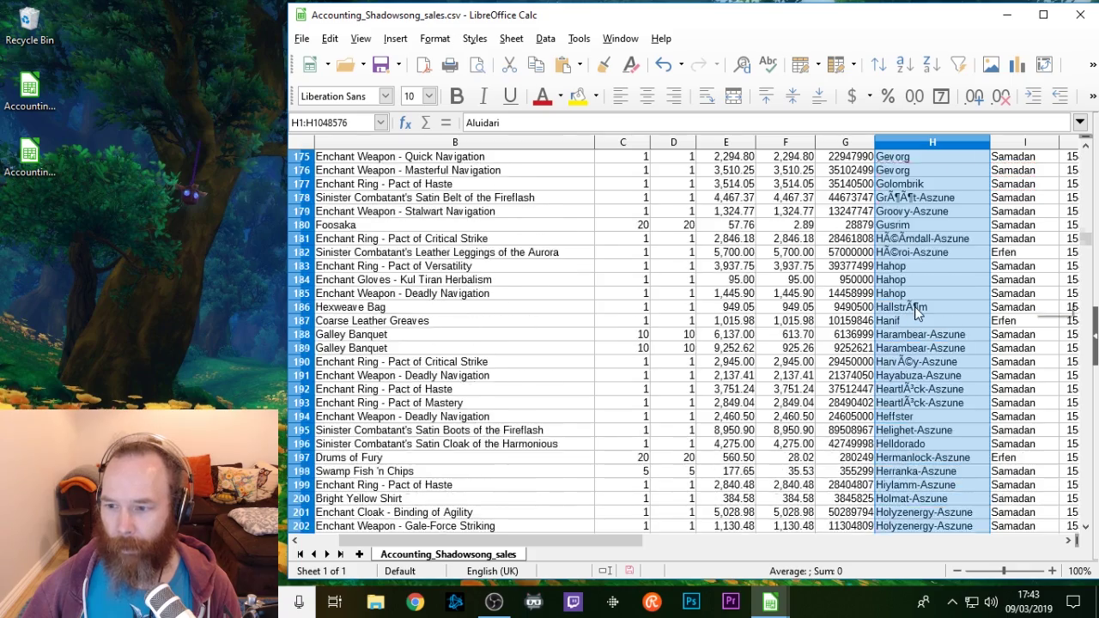
scroll(916, 318, down, 20)
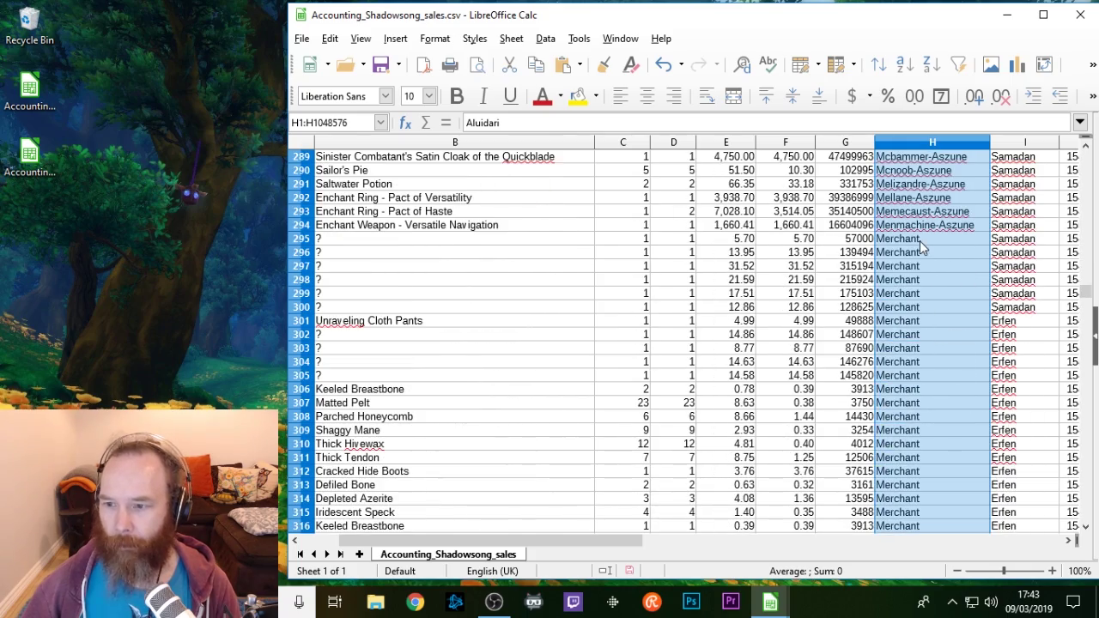
click(303, 241)
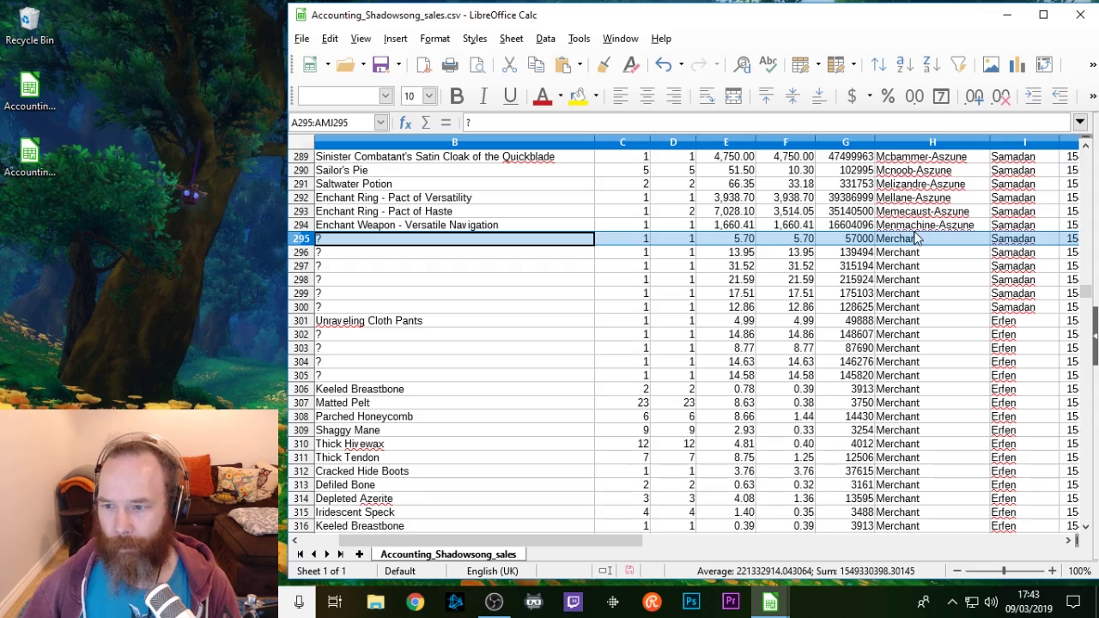
scroll(837, 361, down, 20)
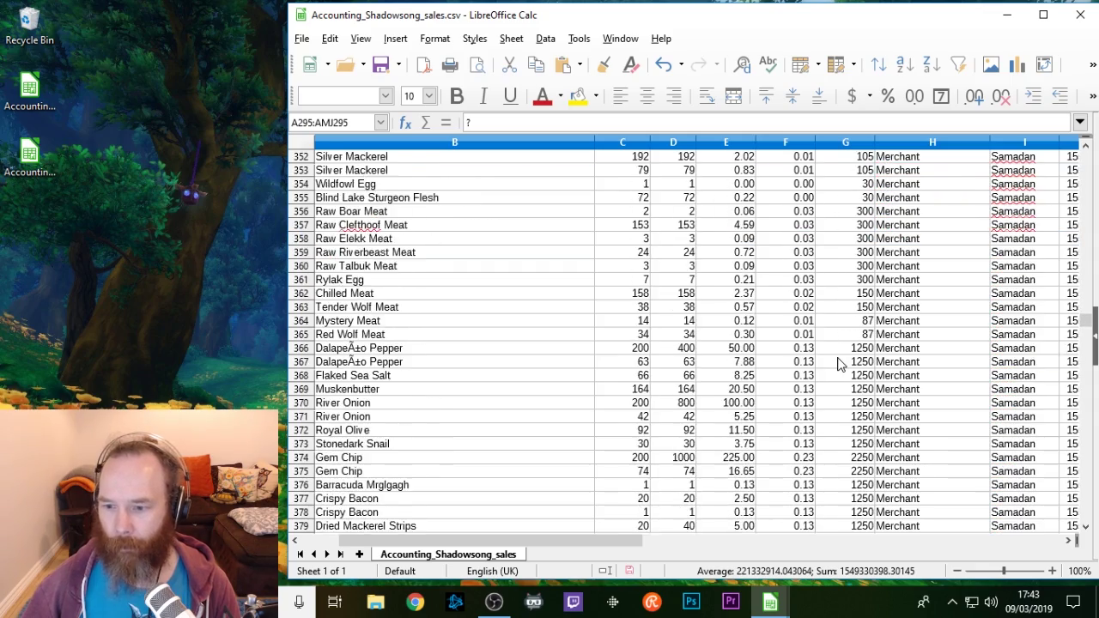
scroll(837, 363, down, 19)
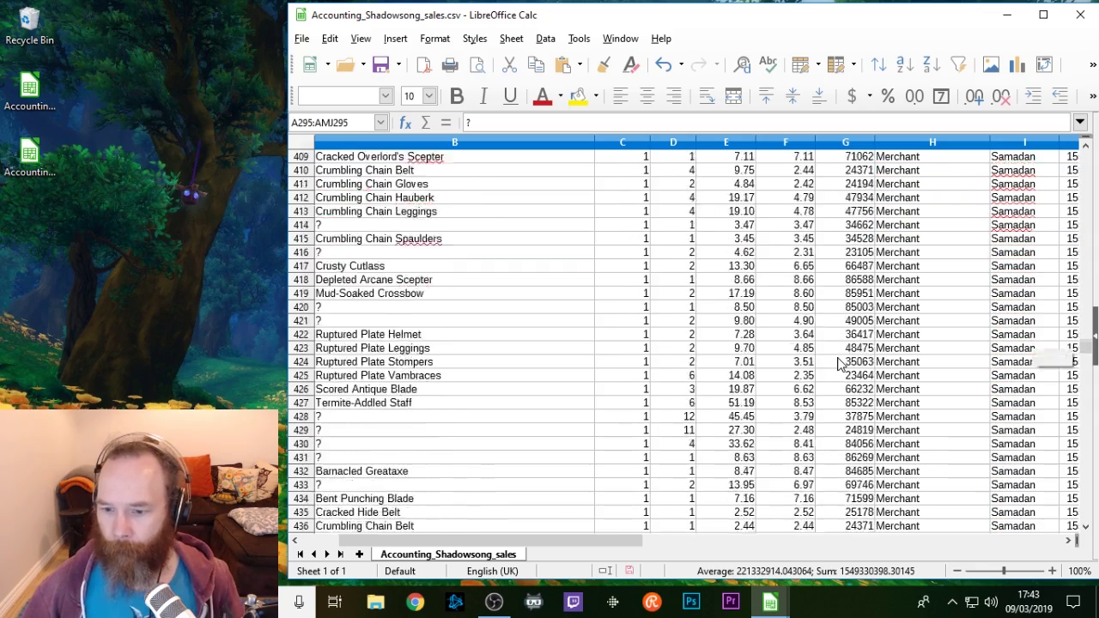
scroll(837, 363, down, 10)
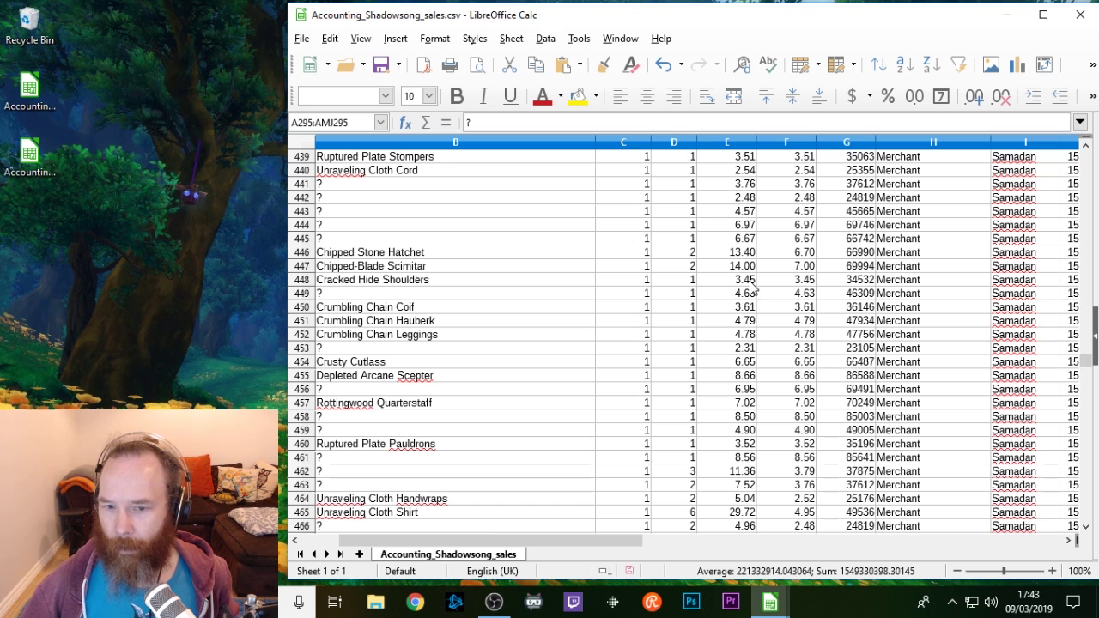
scroll(811, 436, down, 8)
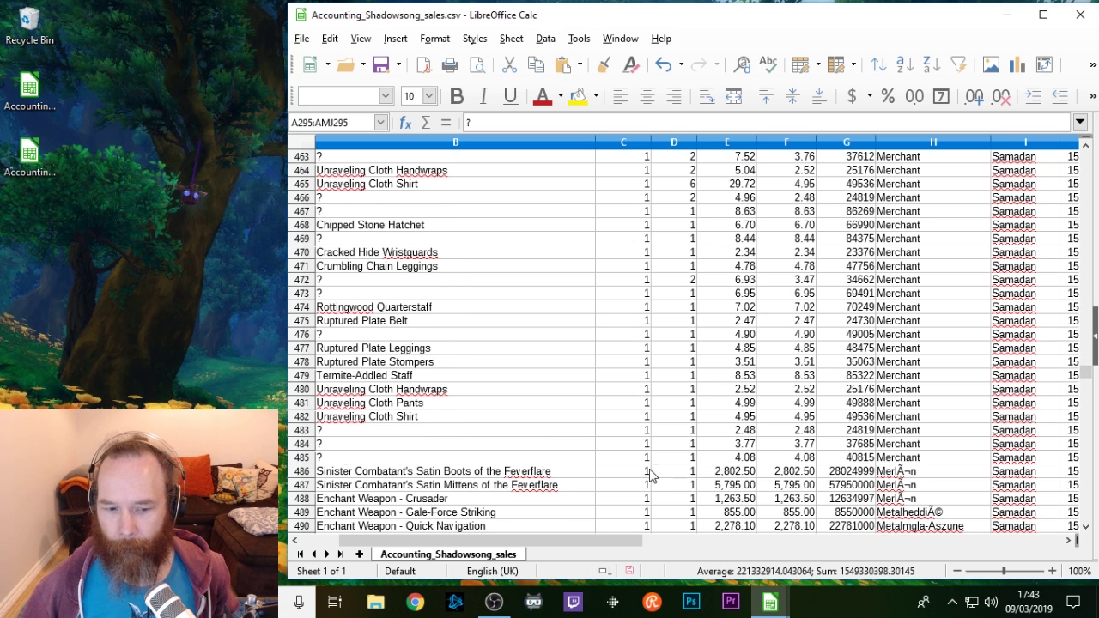
shift+click(301, 457)
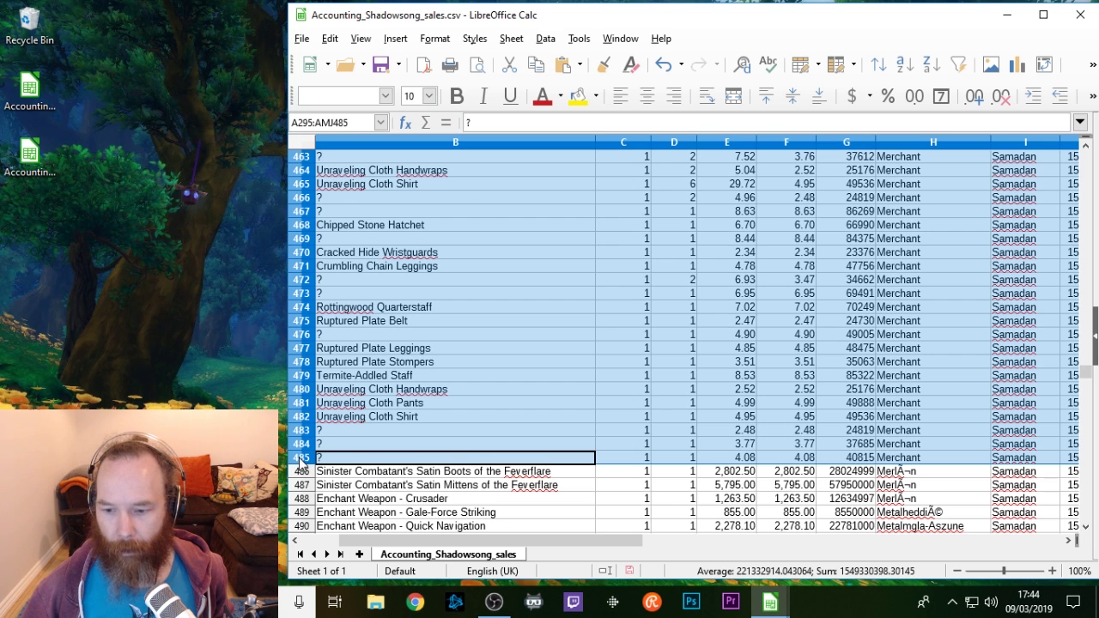
right_click(301, 459)
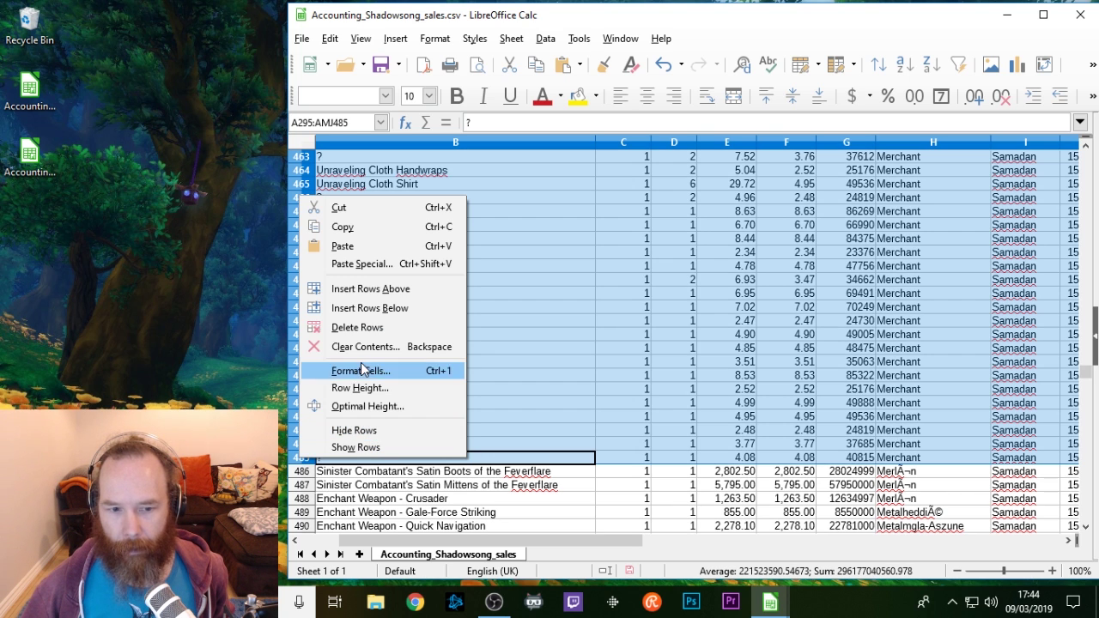
click(357, 328)
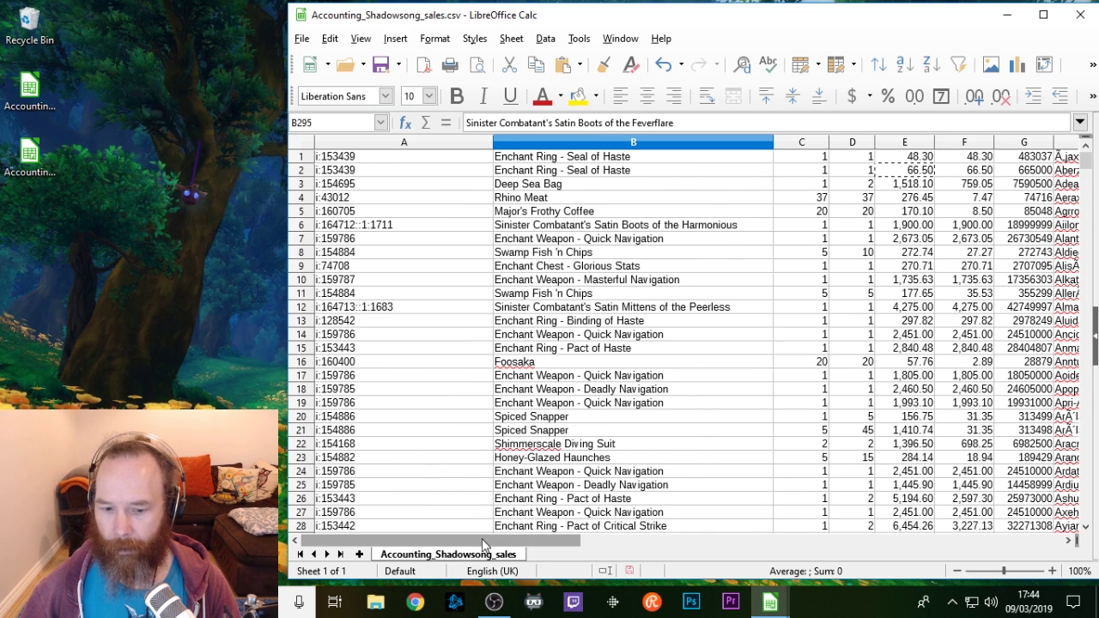
Step: Move the column header row from row 351 into a new row inserted above the first sale
drag(462, 541, 505, 540)
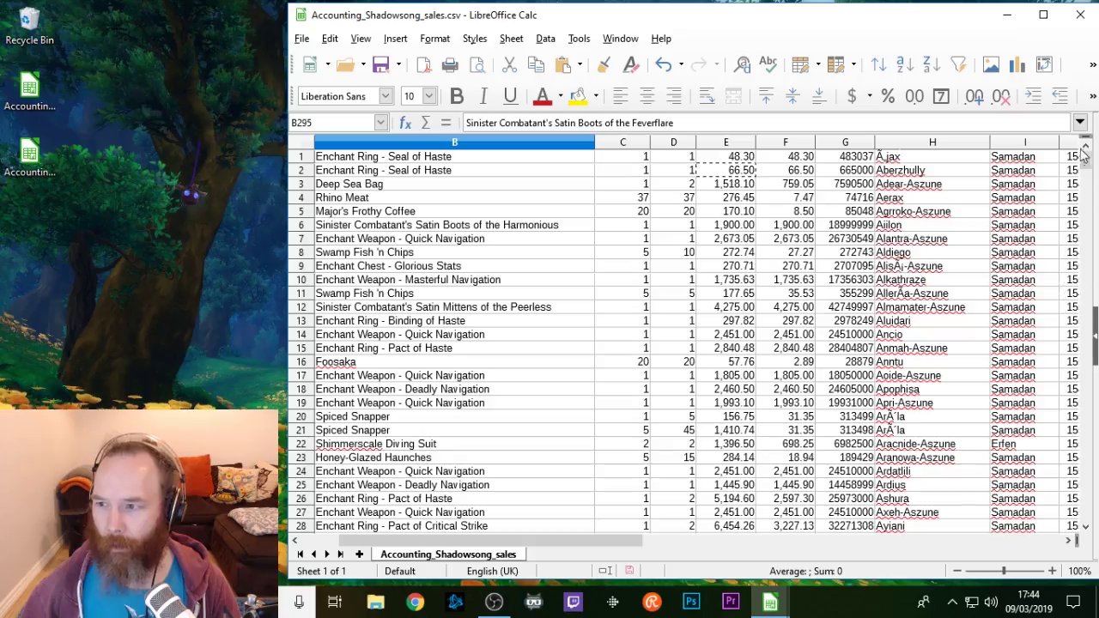
drag(1083, 160, 1092, 369)
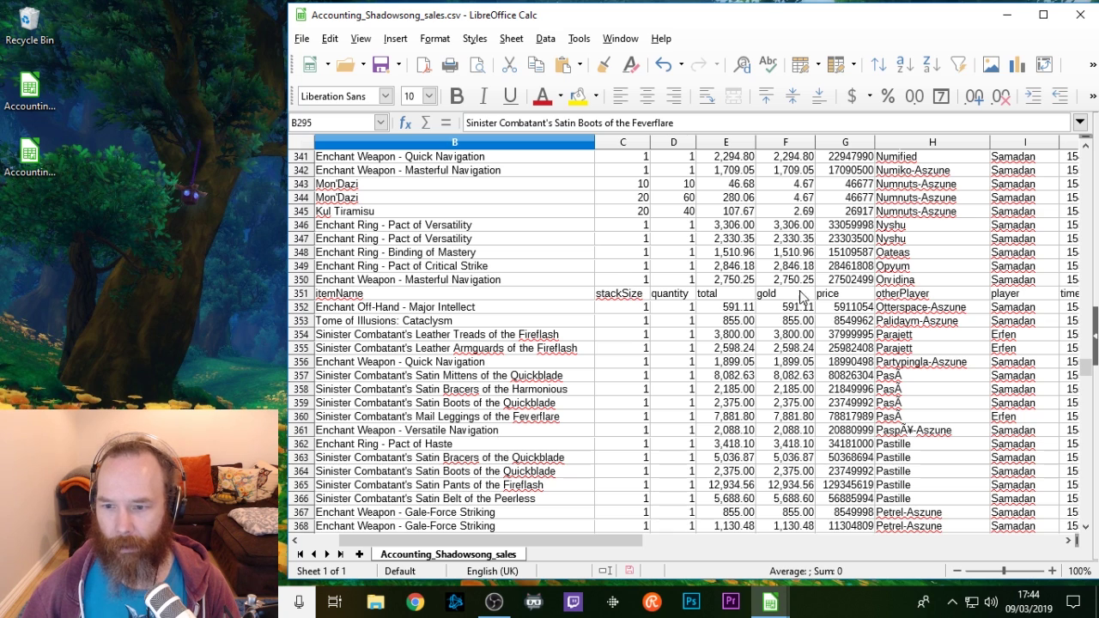
click(302, 293)
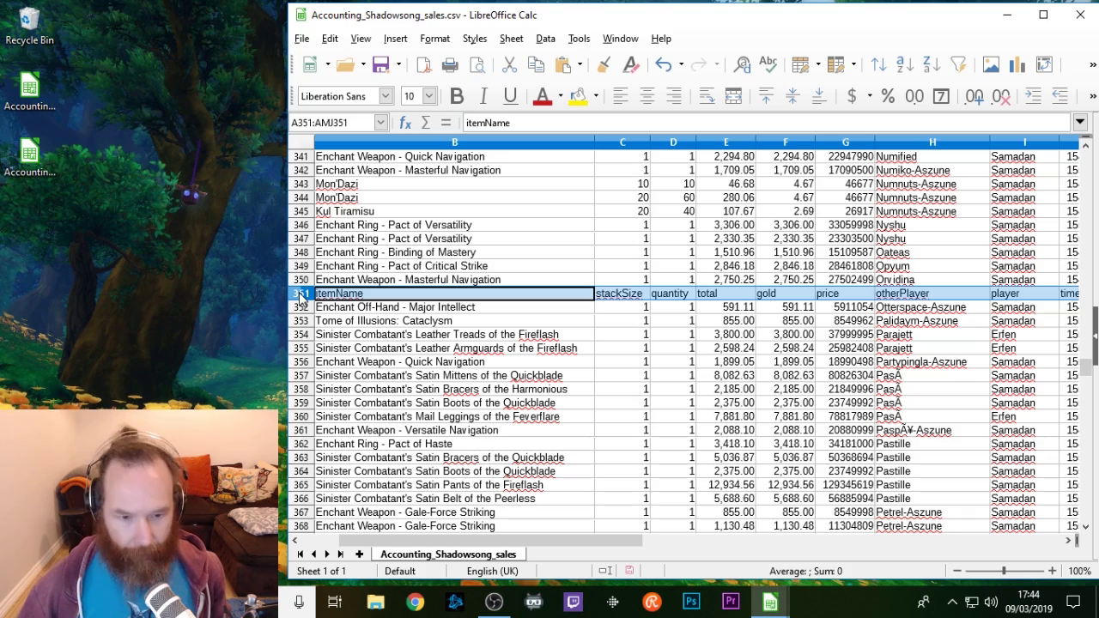
key(Delete)
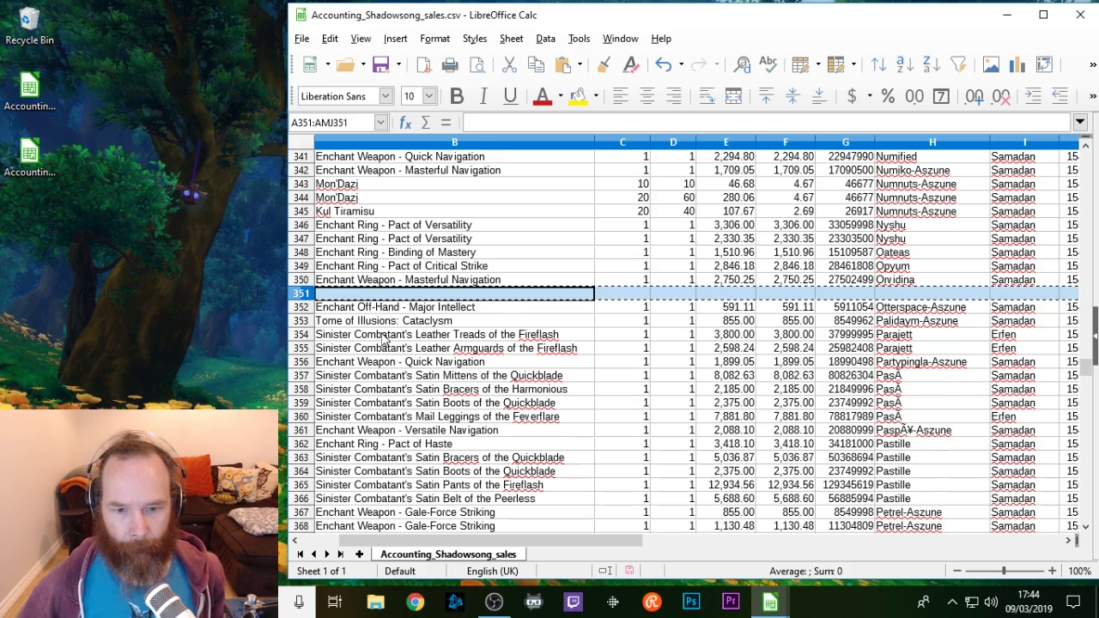
scroll(1093, 338, up, 20)
drag(1094, 337, 1087, 151)
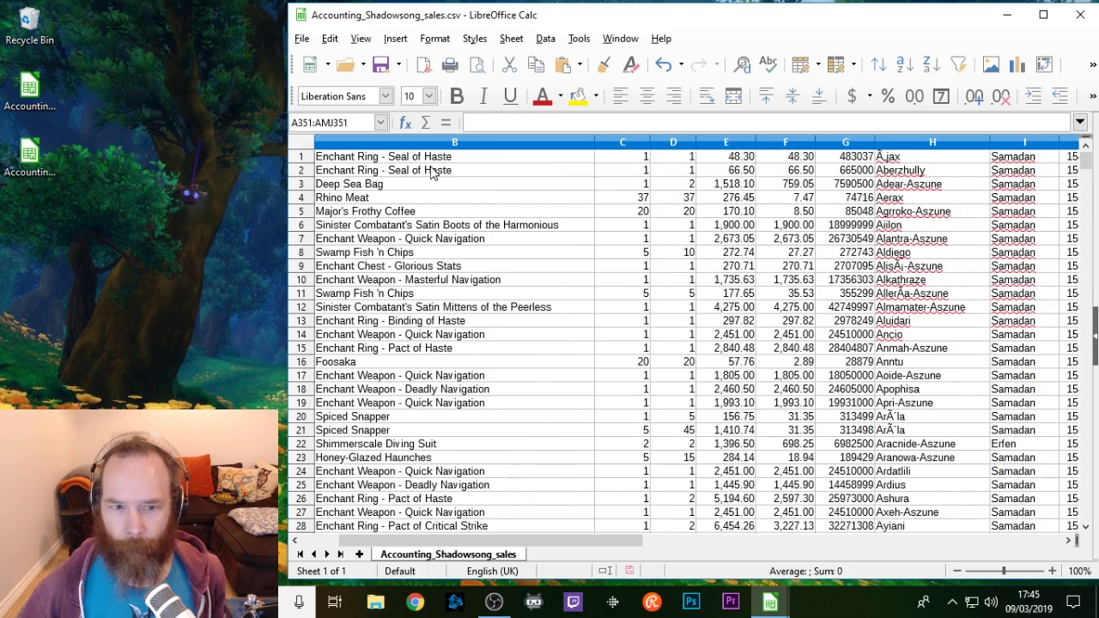
right_click(302, 157)
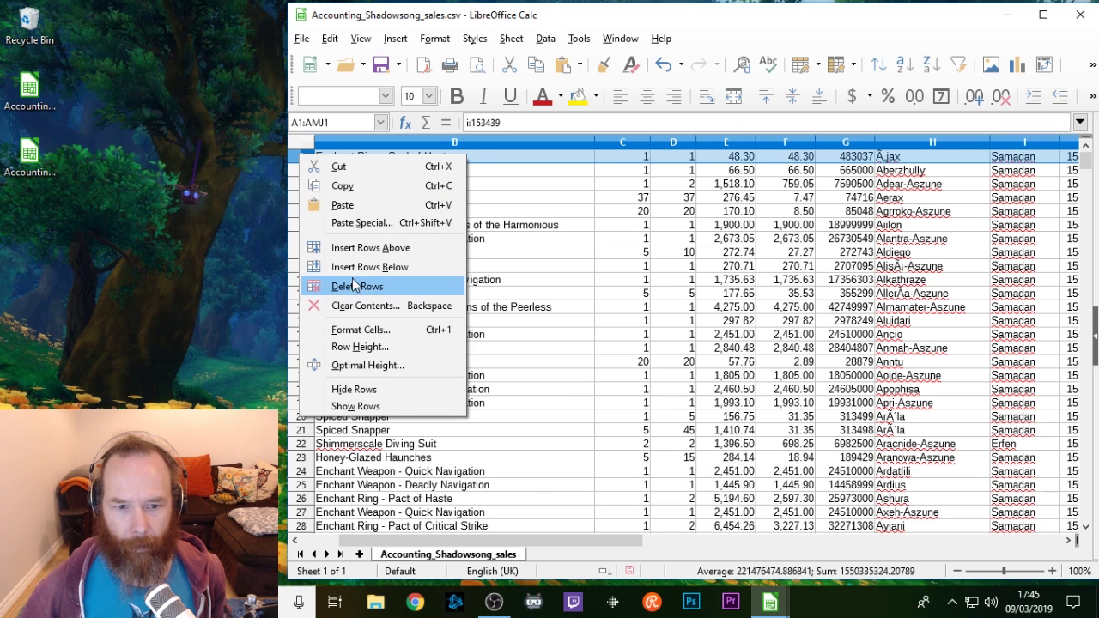
click(355, 248)
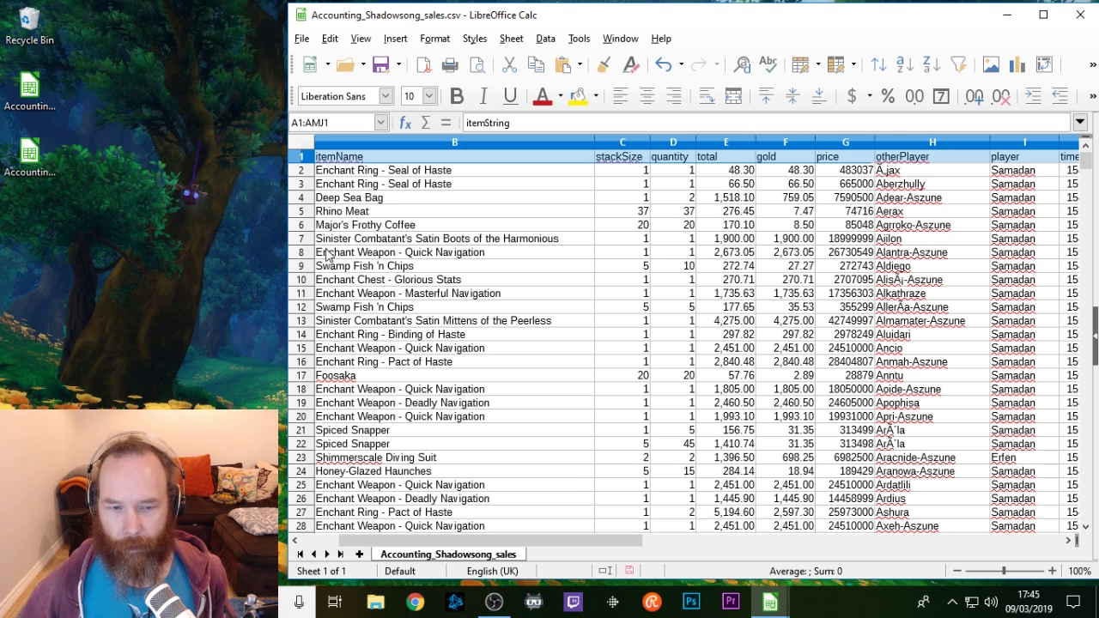
Step: Delete the empty row 352 left within the sales table
drag(1079, 162, 1085, 369)
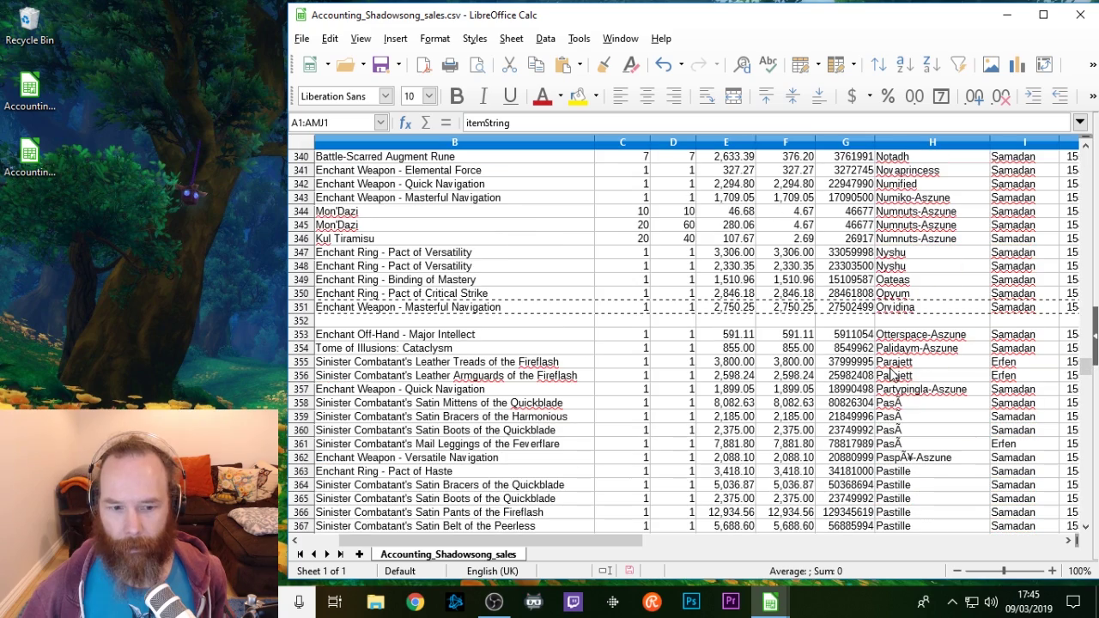
click(301, 320)
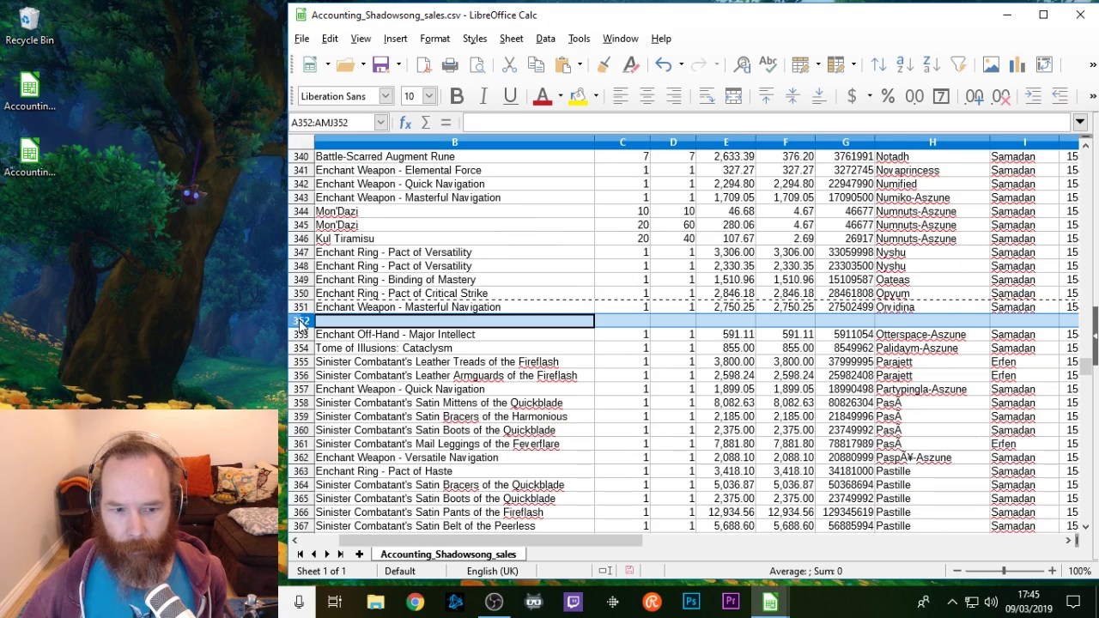
right_click(300, 320)
click(369, 451)
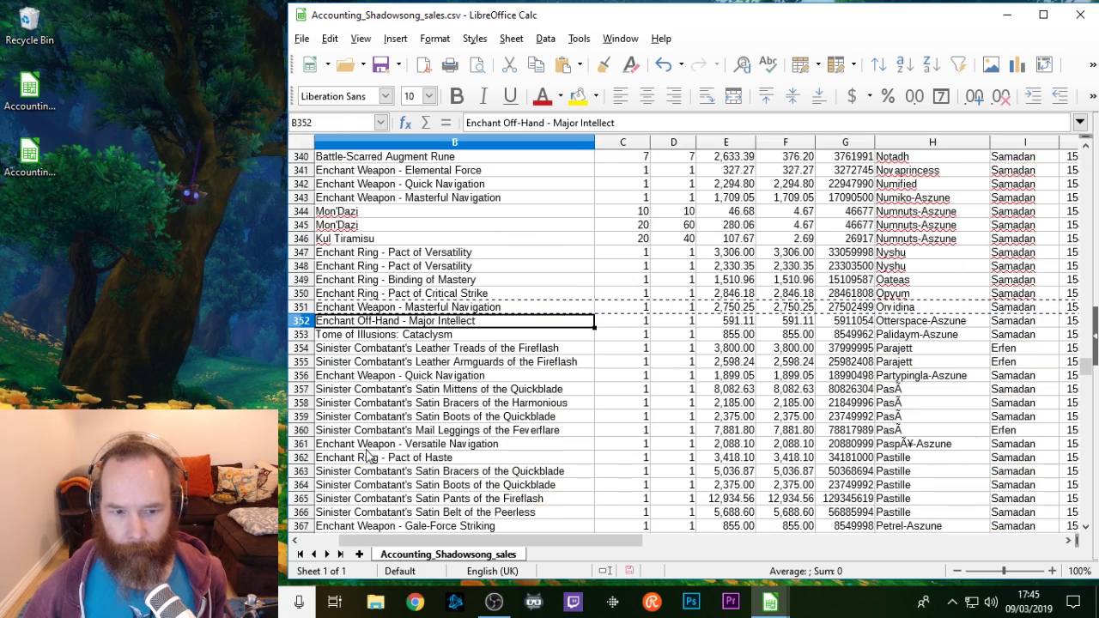
Step: Check the quantity and gold of the unnamed "?" sale in row 338 and delete that row
scroll(567, 356, up, 6)
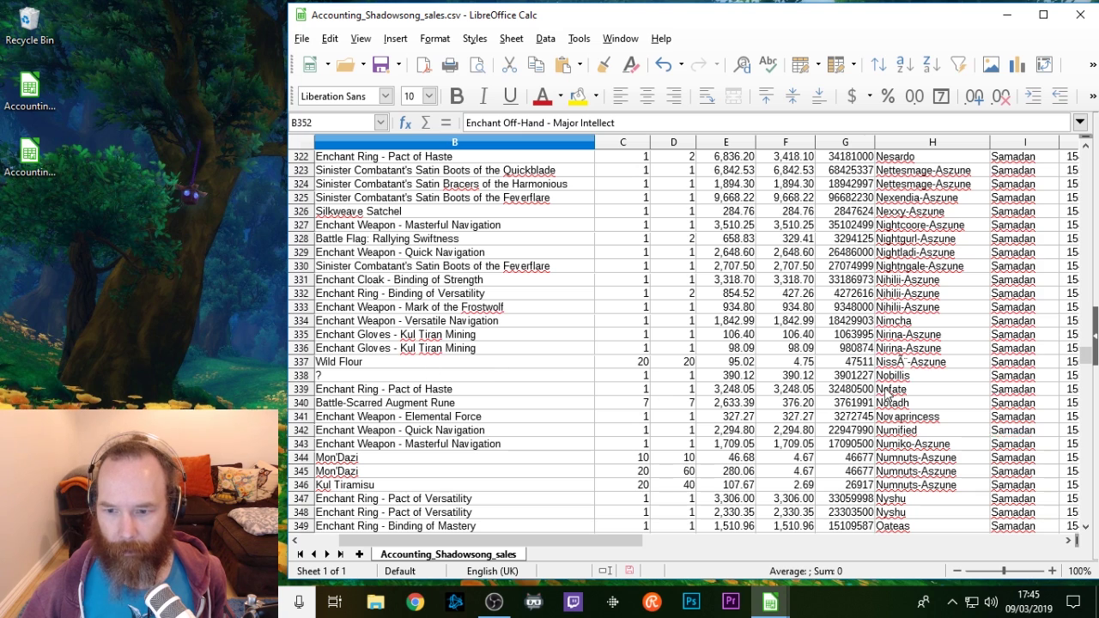
click(805, 379)
click(655, 377)
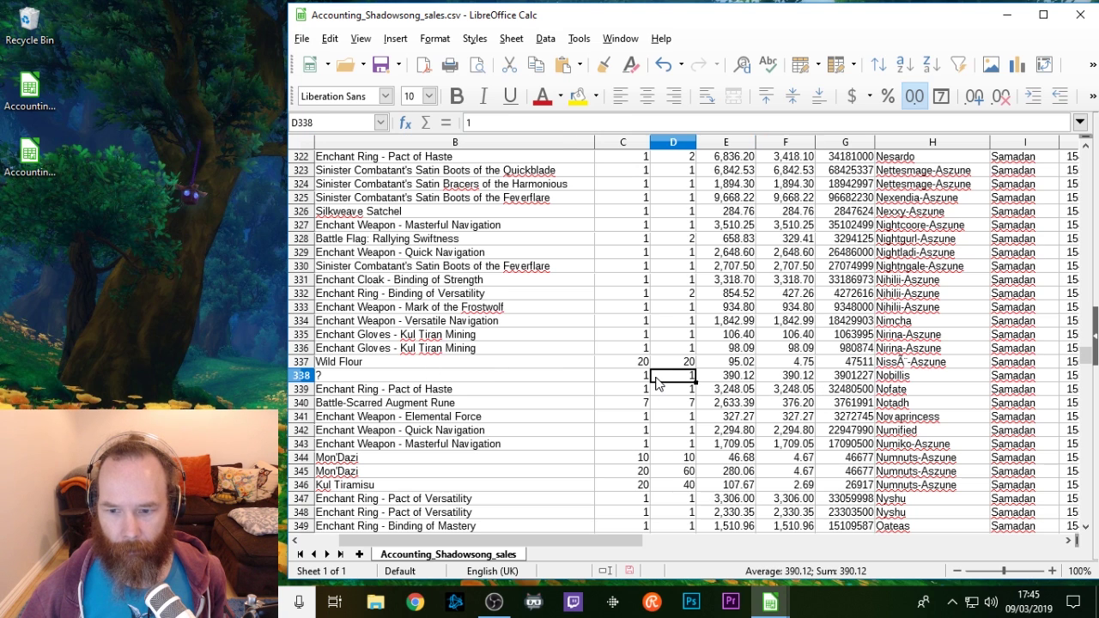
click(785, 383)
click(386, 379)
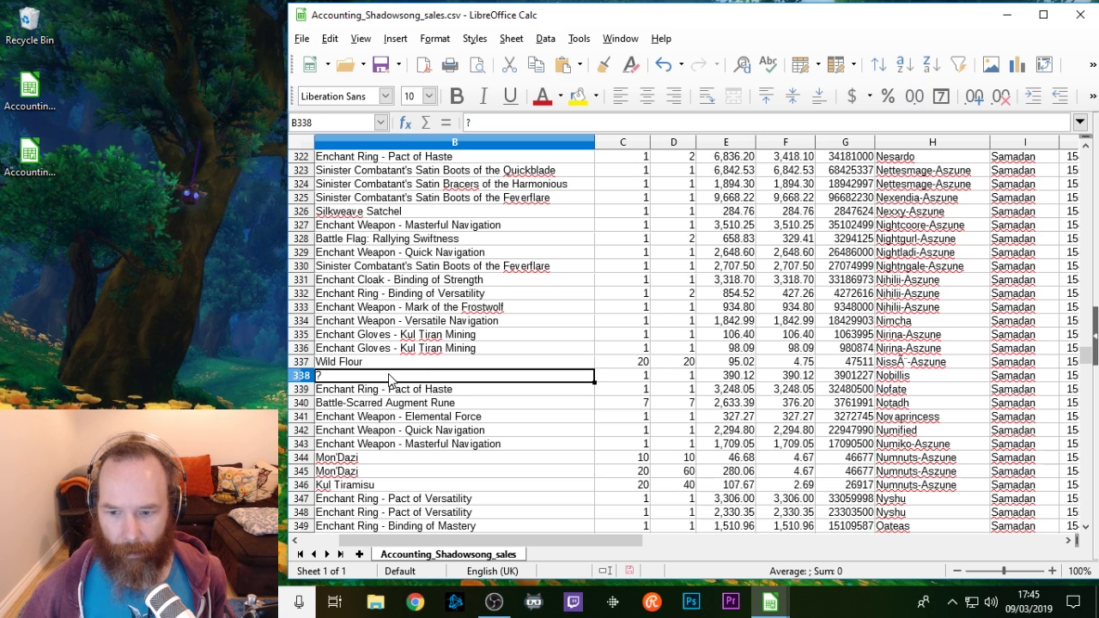
click(300, 375)
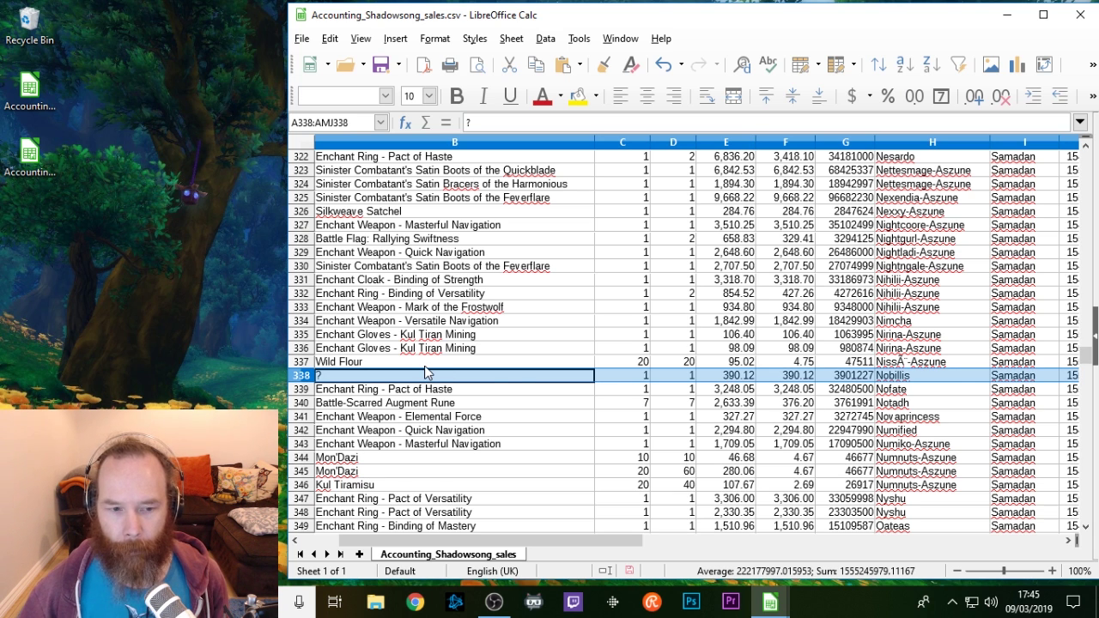
scroll(420, 377, up, 20)
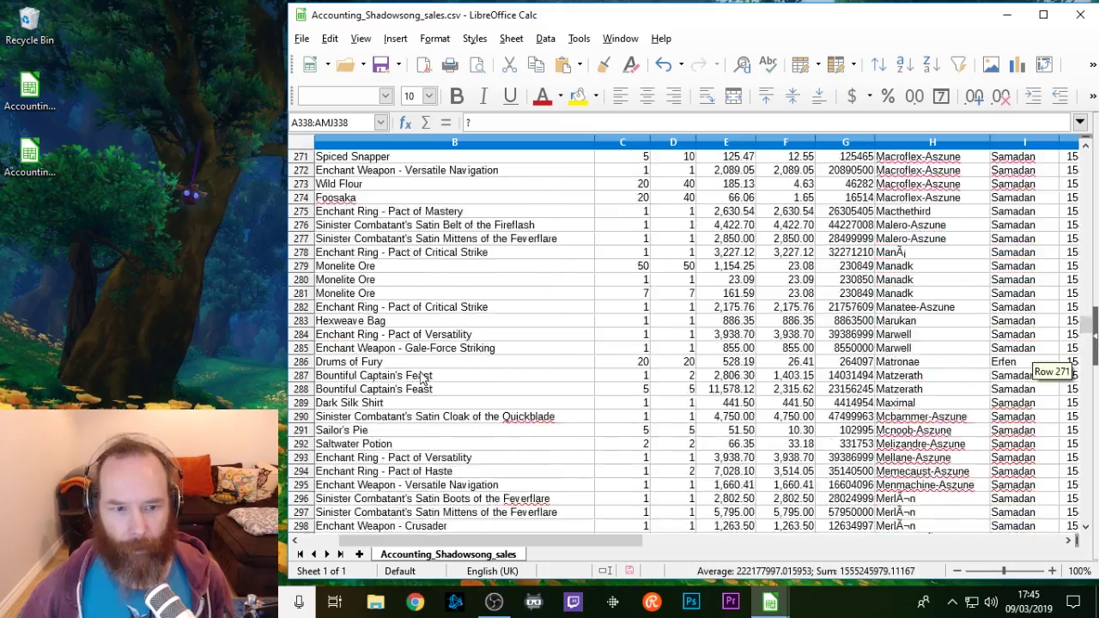
mouse_move(1086, 339)
mouse_down()
mouse_move(1083, 368)
mouse_move(1073, 296)
mouse_move(1087, 163)
mouse_move(1097, 297)
mouse_move(1087, 499)
mouse_move(1087, 356)
mouse_up()
right_click(302, 403)
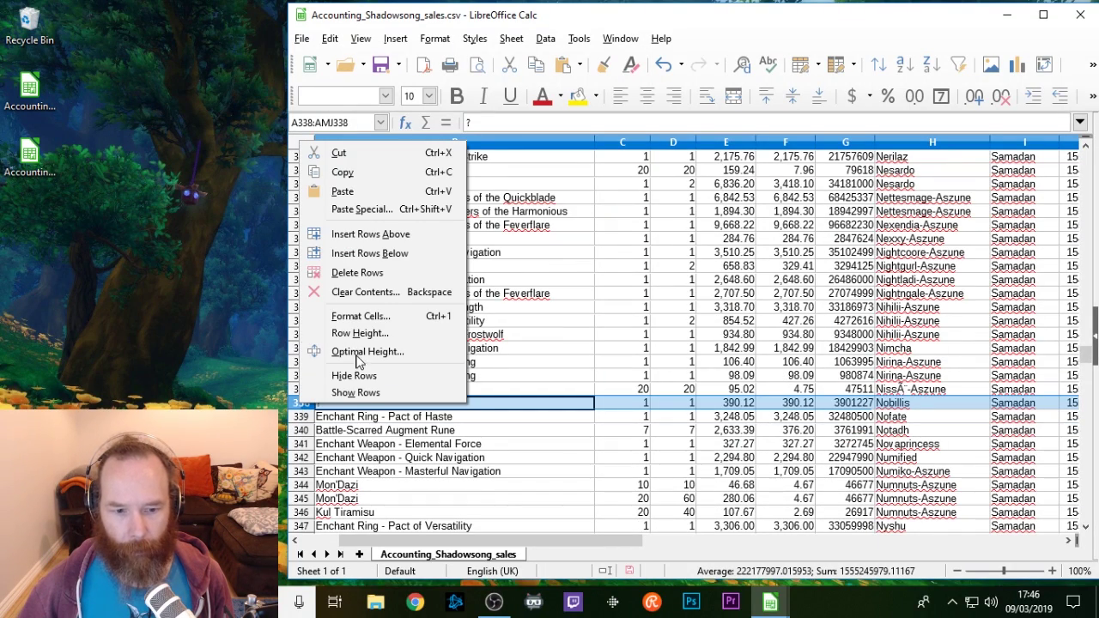
click(357, 273)
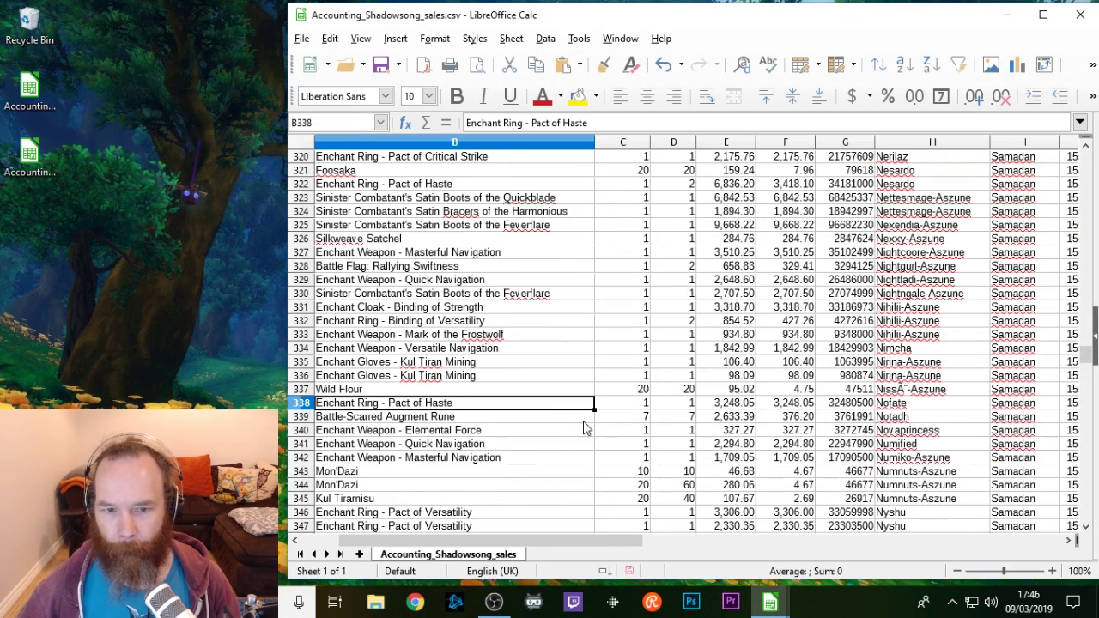
Step: Delete the itemString column from the sales table
scroll(584, 426, up, 3)
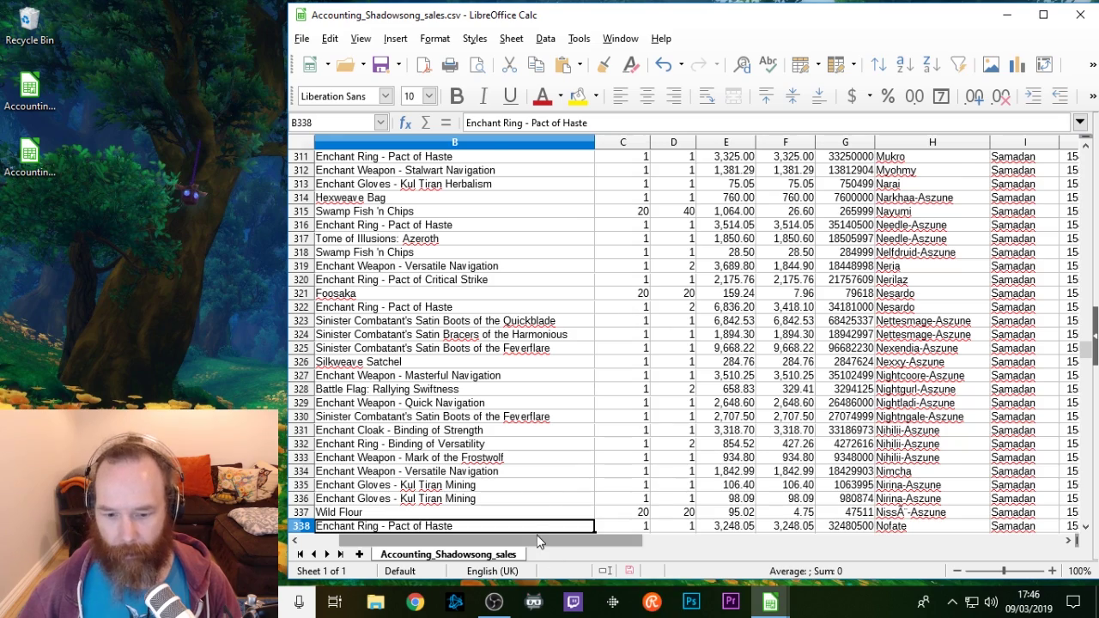
drag(537, 541, 498, 540)
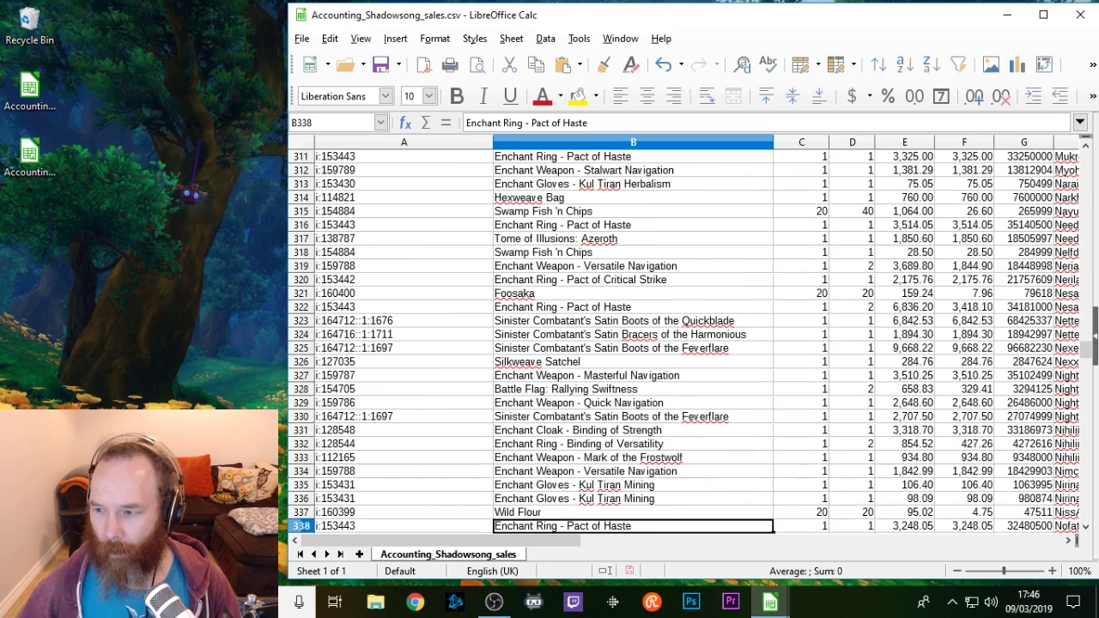
drag(1083, 302, 1075, 163)
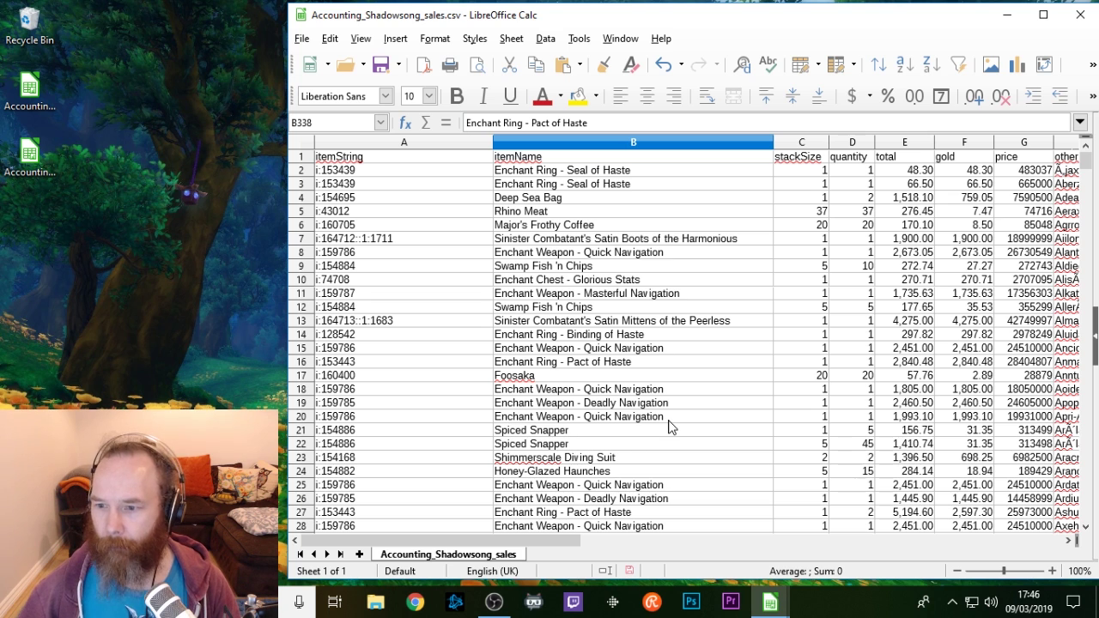
click(403, 143)
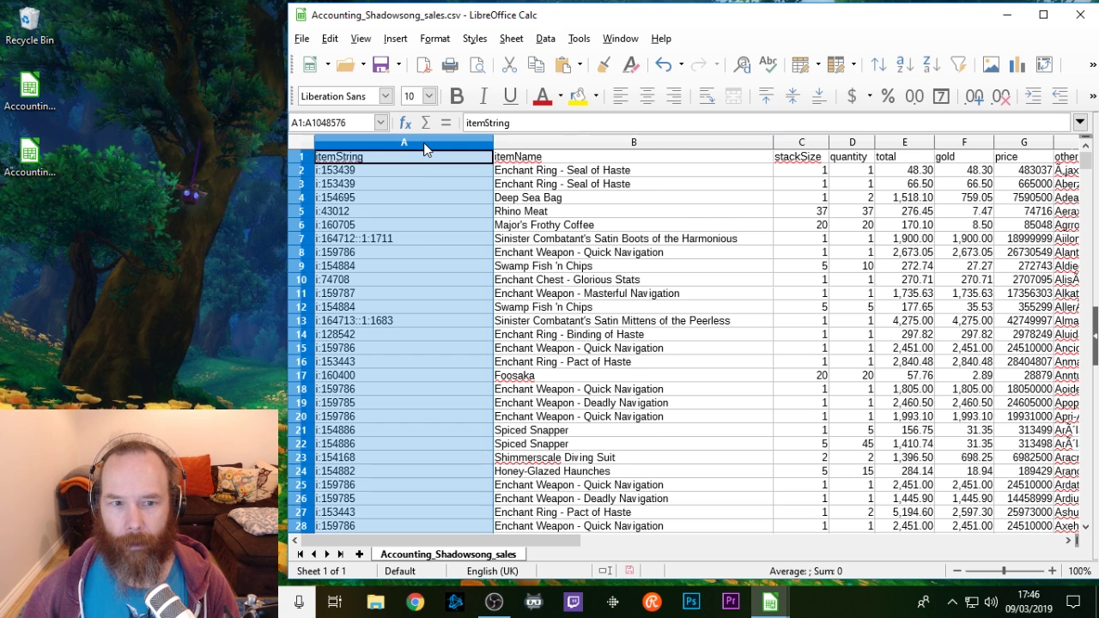
right_click(424, 142)
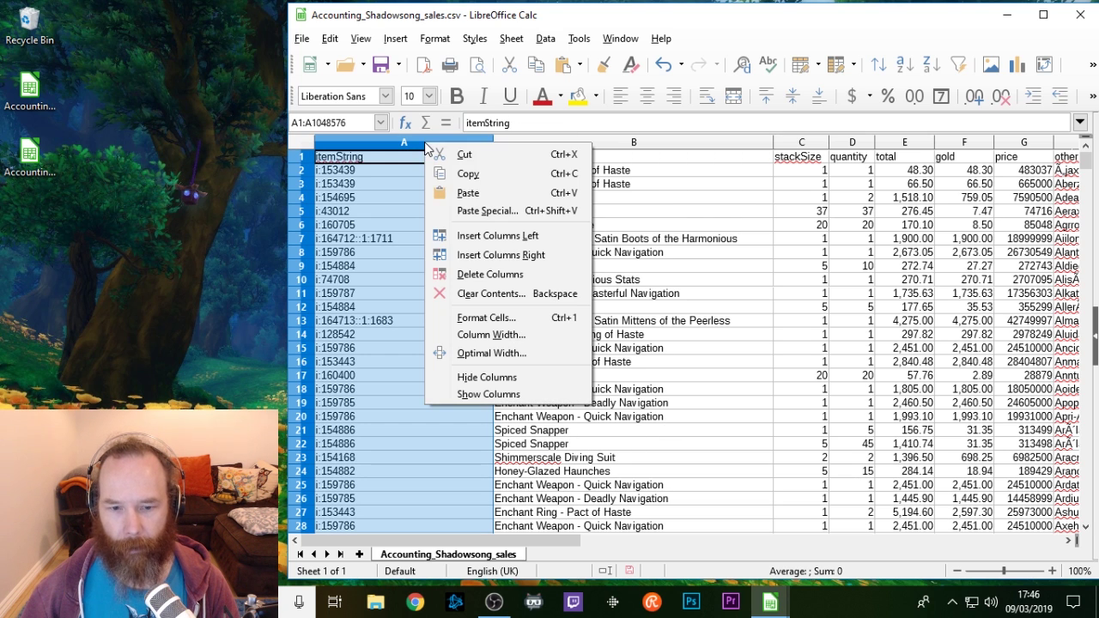
click(481, 274)
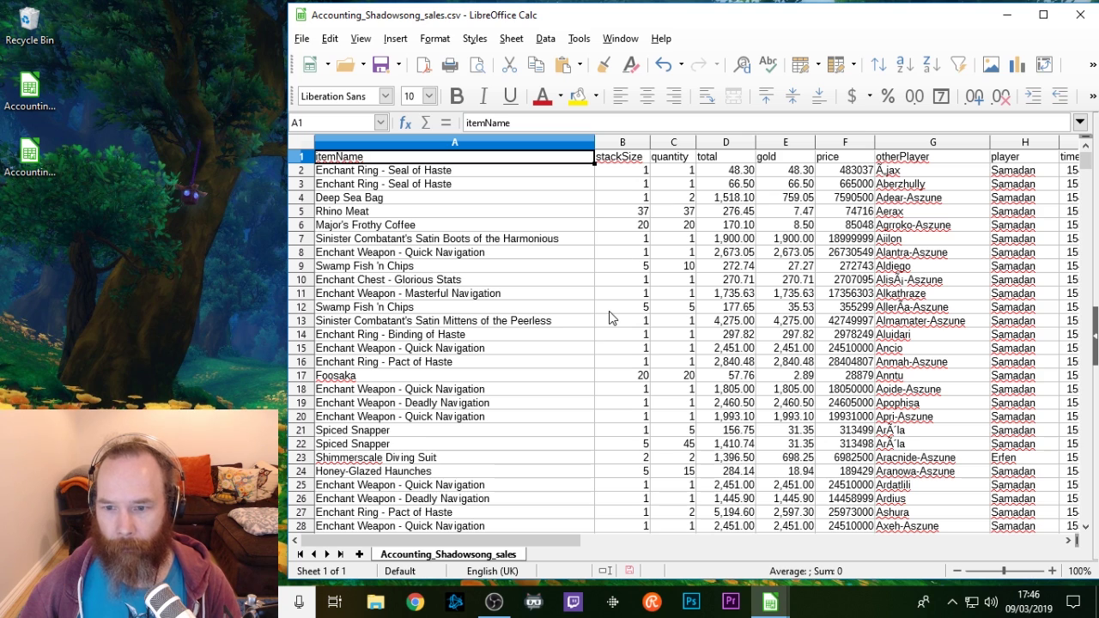
Step: Compare the stackSize, quantity and total of the Swamp Fish 'n Chips sale in row 9 and delete the stackSize column
click(672, 268)
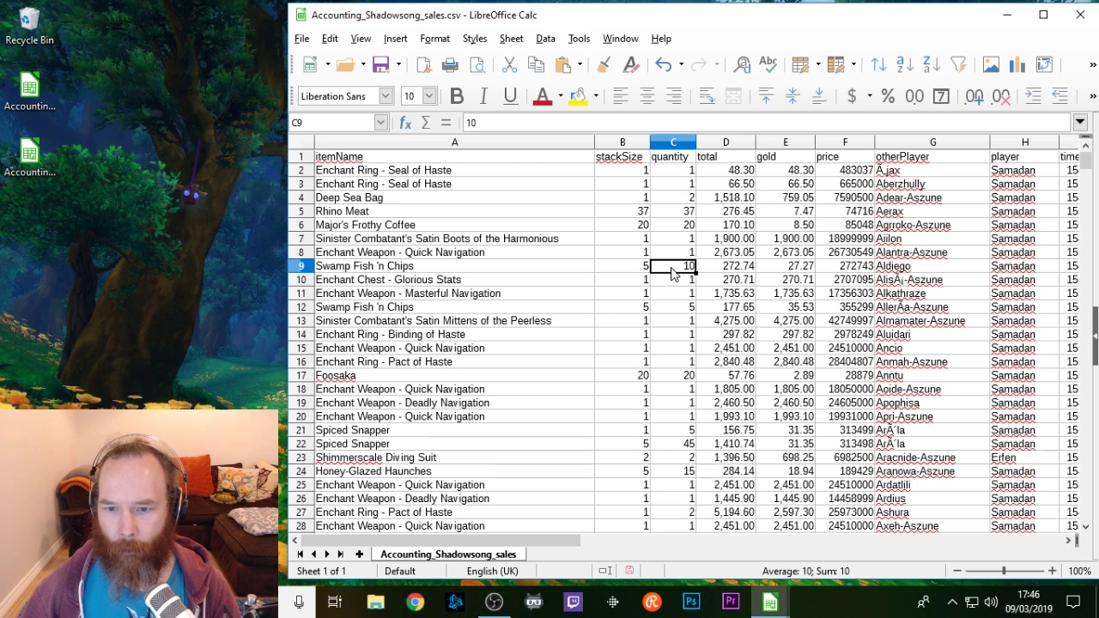
click(626, 268)
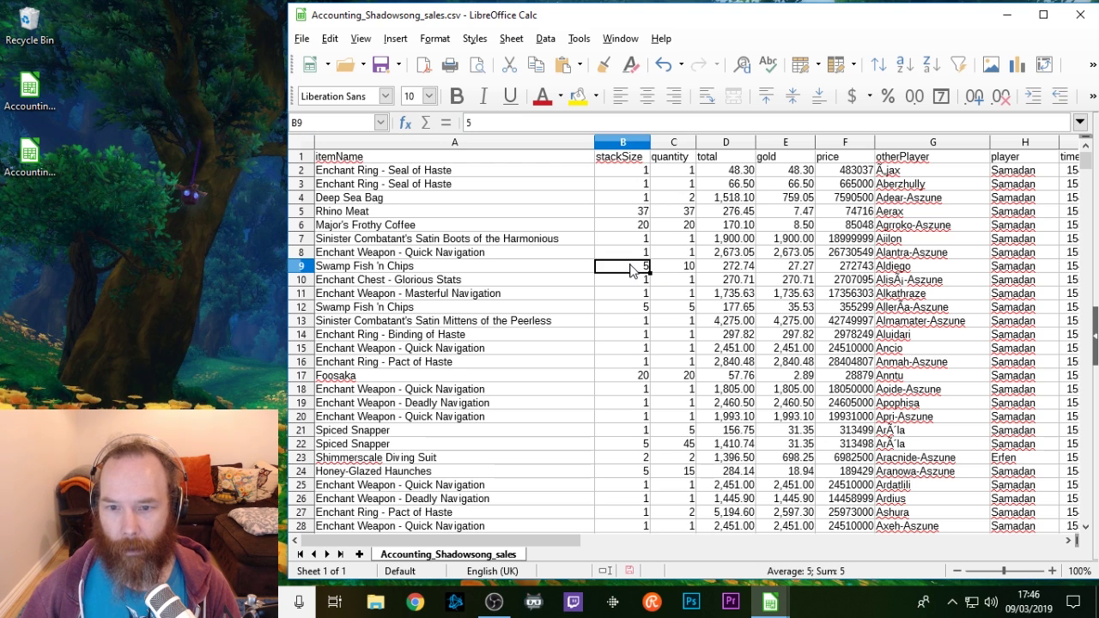
shift+click(687, 272)
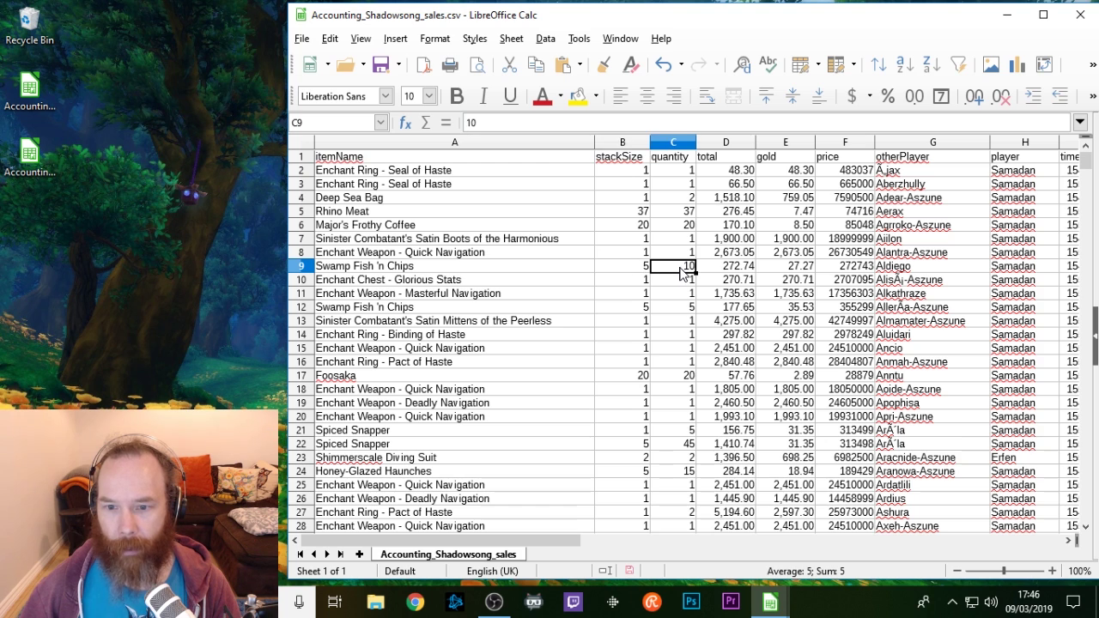
click(637, 273)
click(683, 271)
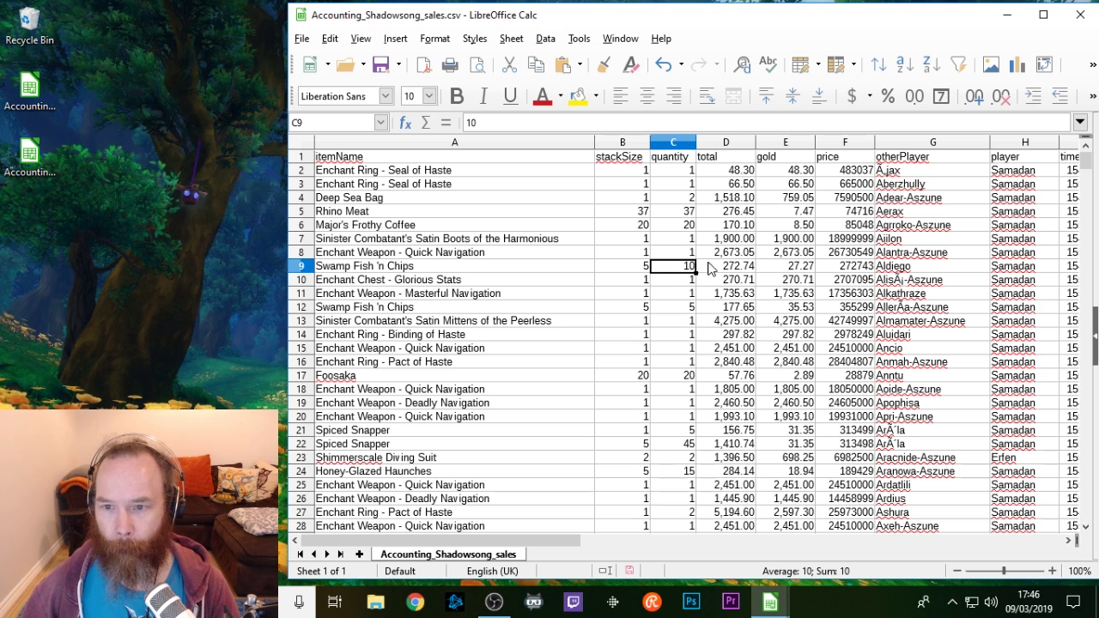
click(725, 273)
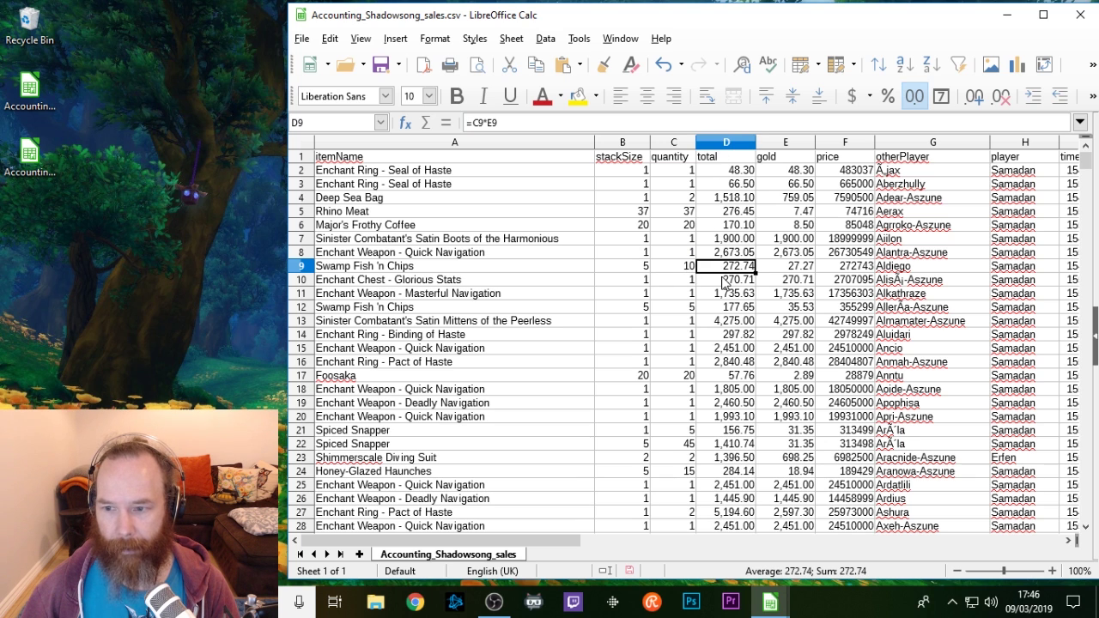
click(627, 144)
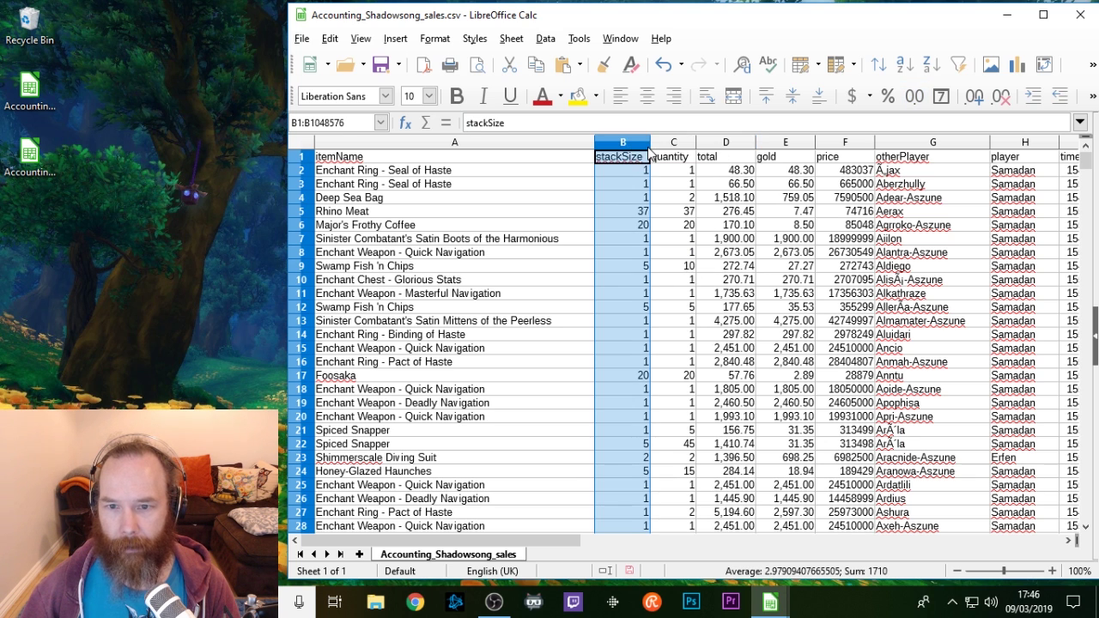
right_click(622, 146)
click(661, 273)
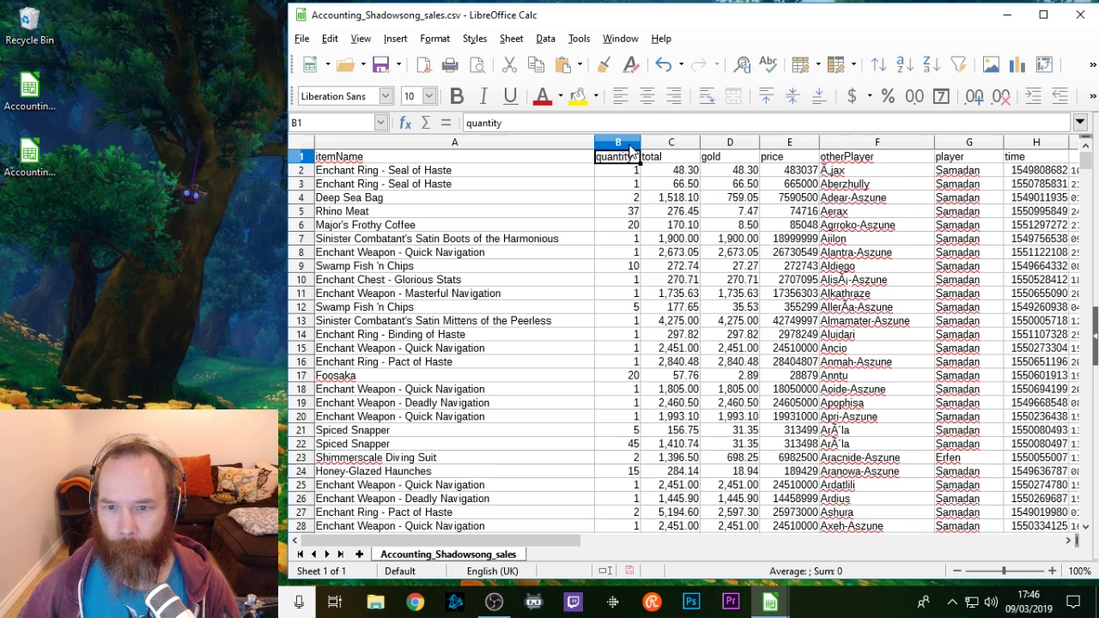
Step: Compare the total, gold and price columns of the sales table
click(670, 143)
click(718, 144)
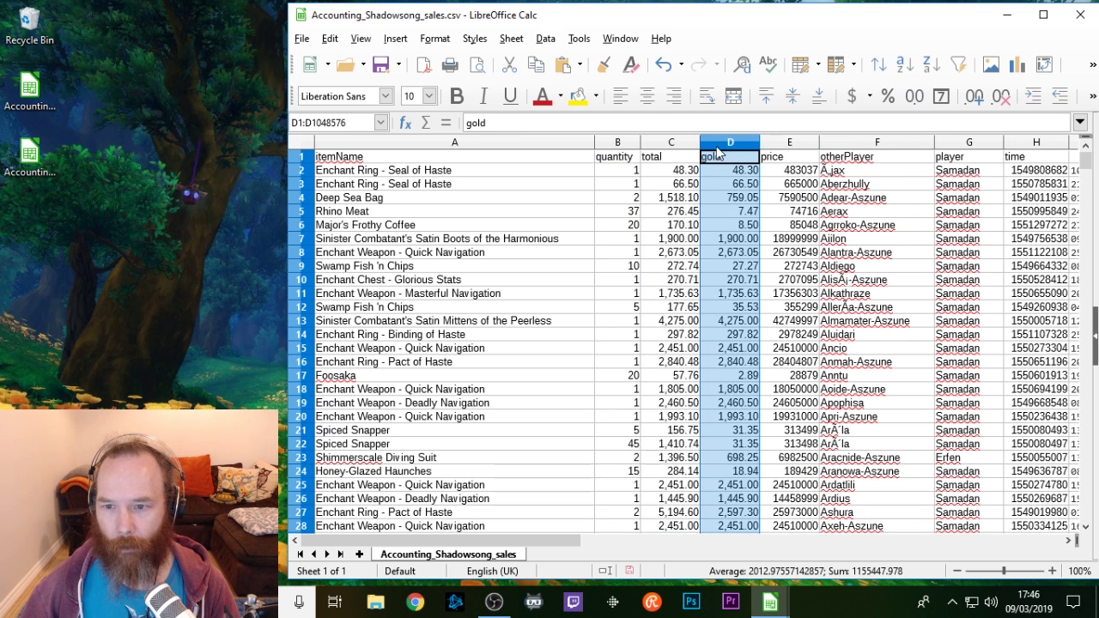
click(663, 146)
click(744, 146)
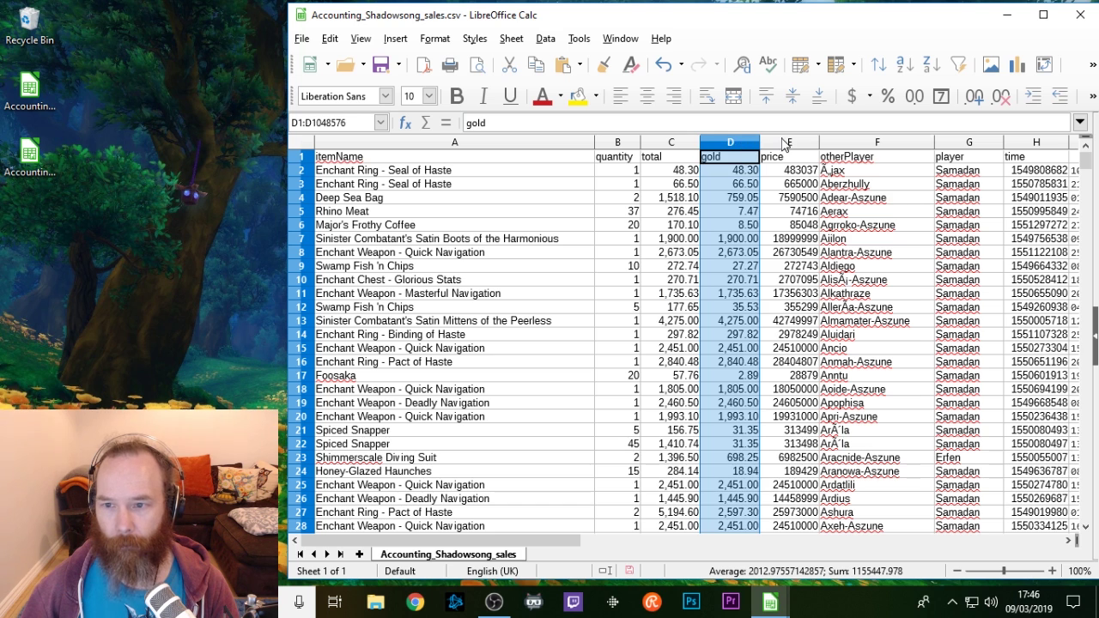
click(784, 144)
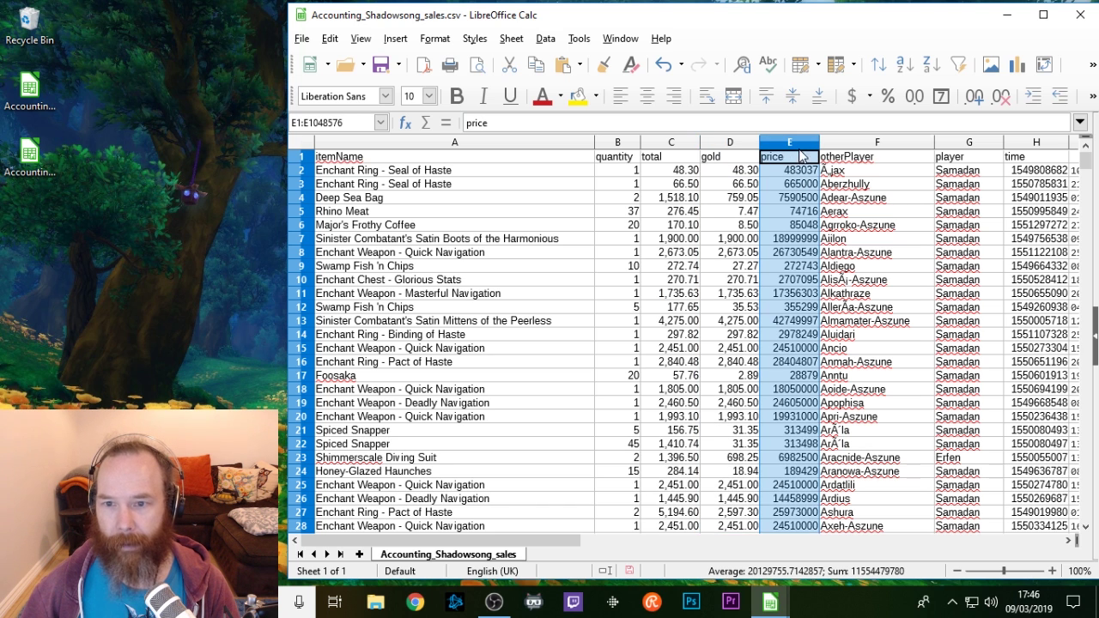
click(731, 144)
click(674, 147)
click(783, 148)
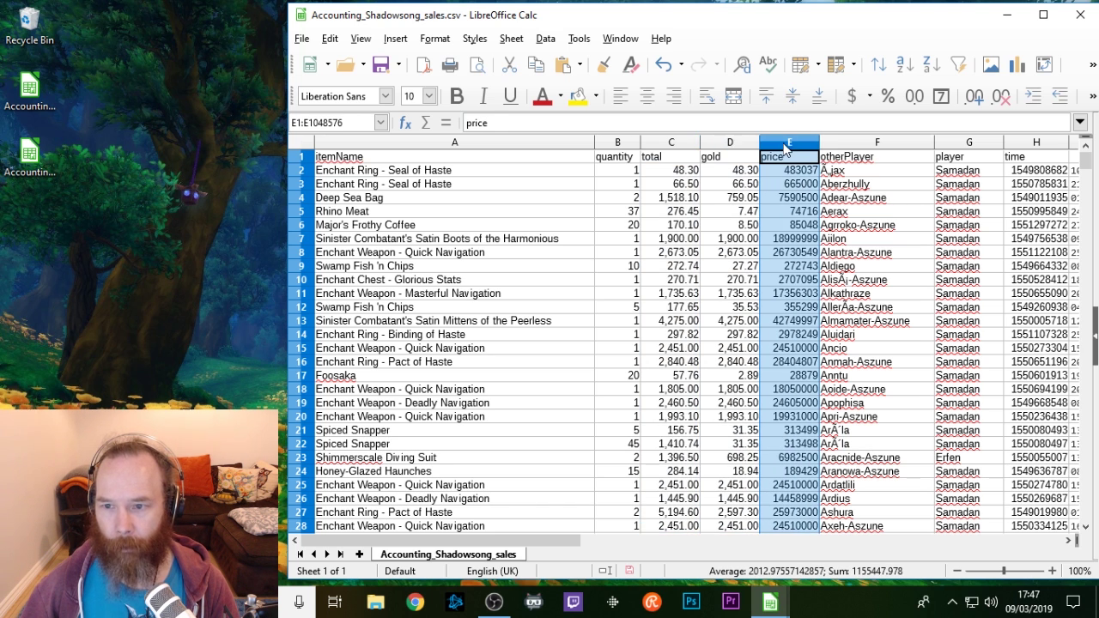
click(907, 448)
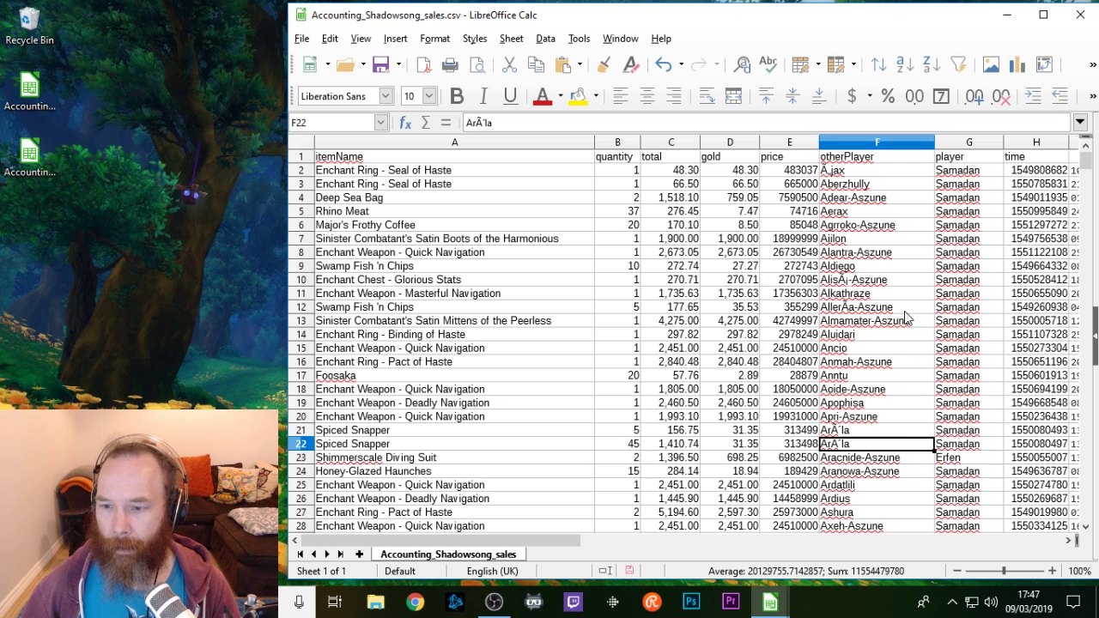
Step: Delete the adjacent otherPlayer and player columns from the sales table
click(889, 144)
click(955, 145)
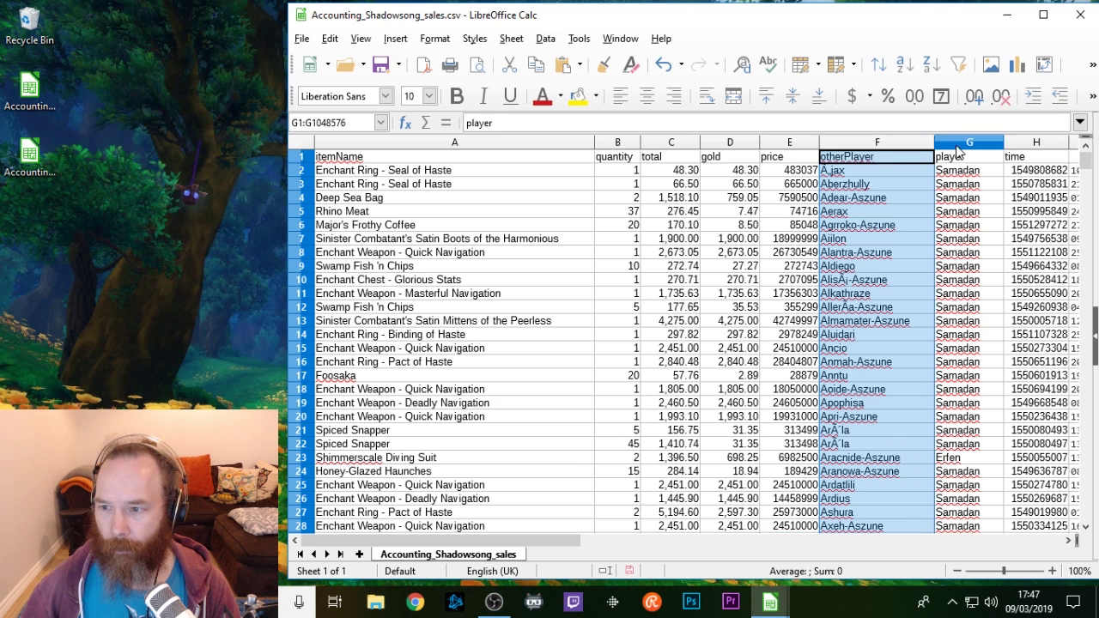
key(shift+Left)
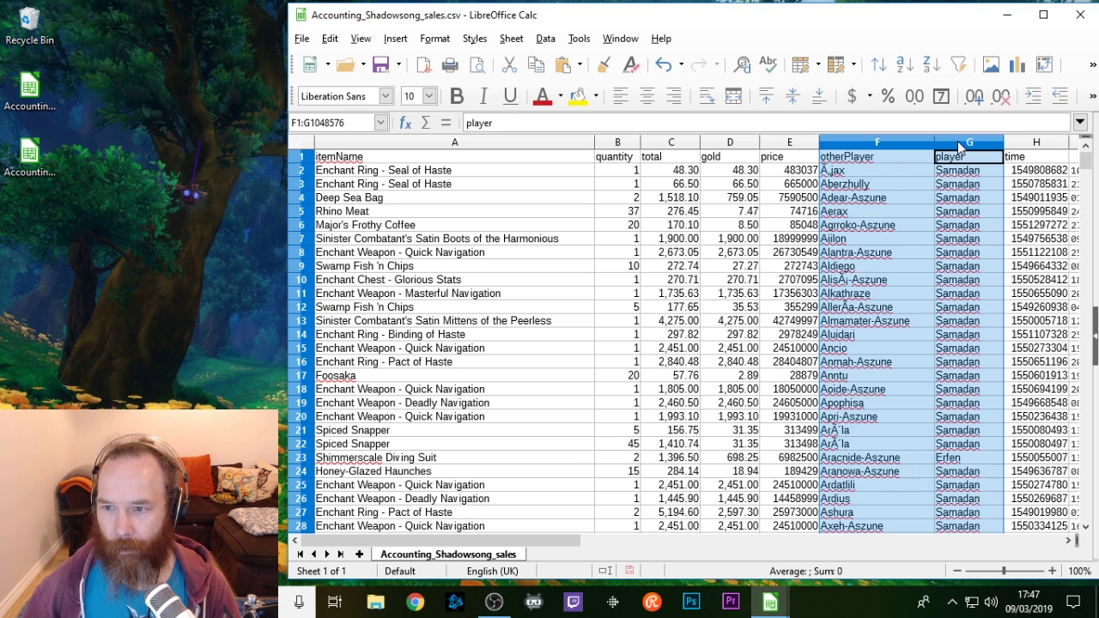
right_click(896, 144)
click(942, 283)
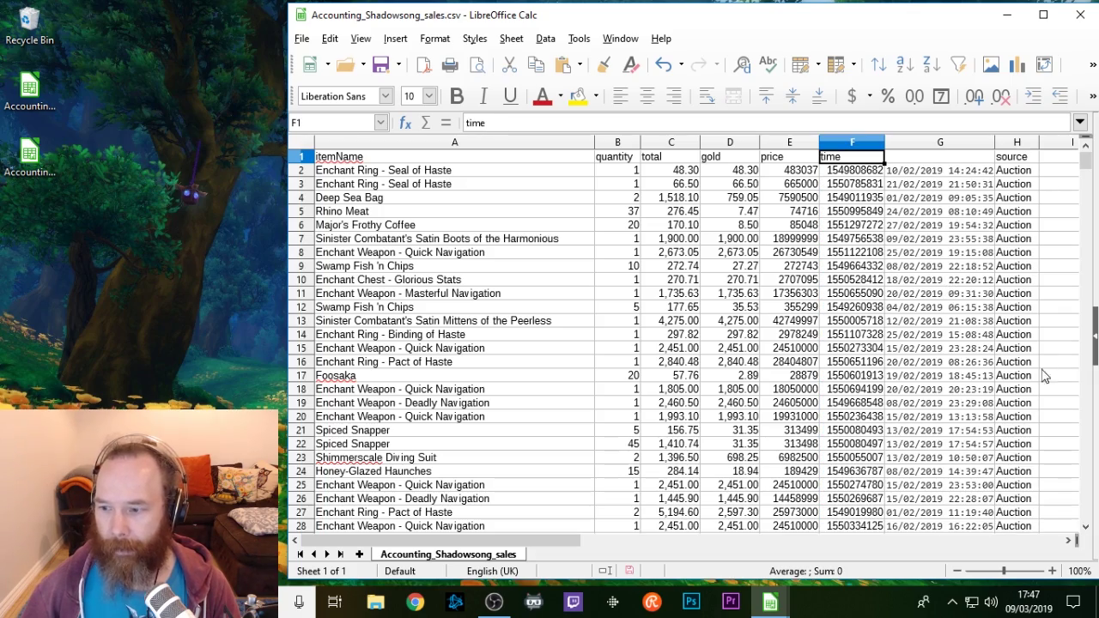
Step: Delete the source column from the sales table
mouse_move(1086, 163)
mouse_down()
mouse_move(1090, 565)
mouse_move(1087, 144)
mouse_up()
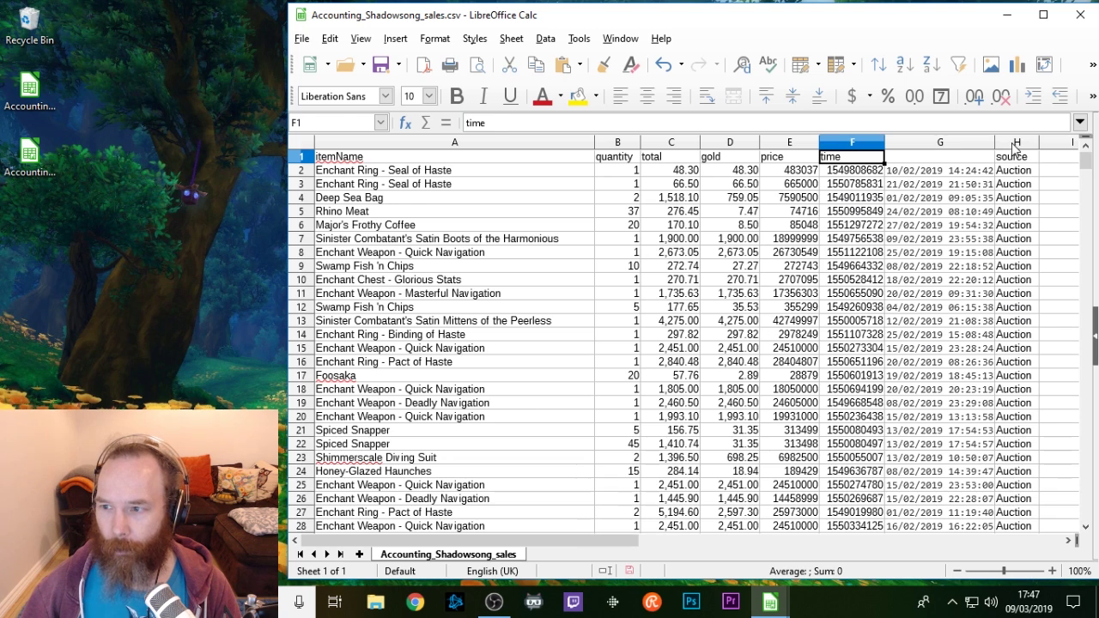
click(1011, 143)
right_click(1011, 142)
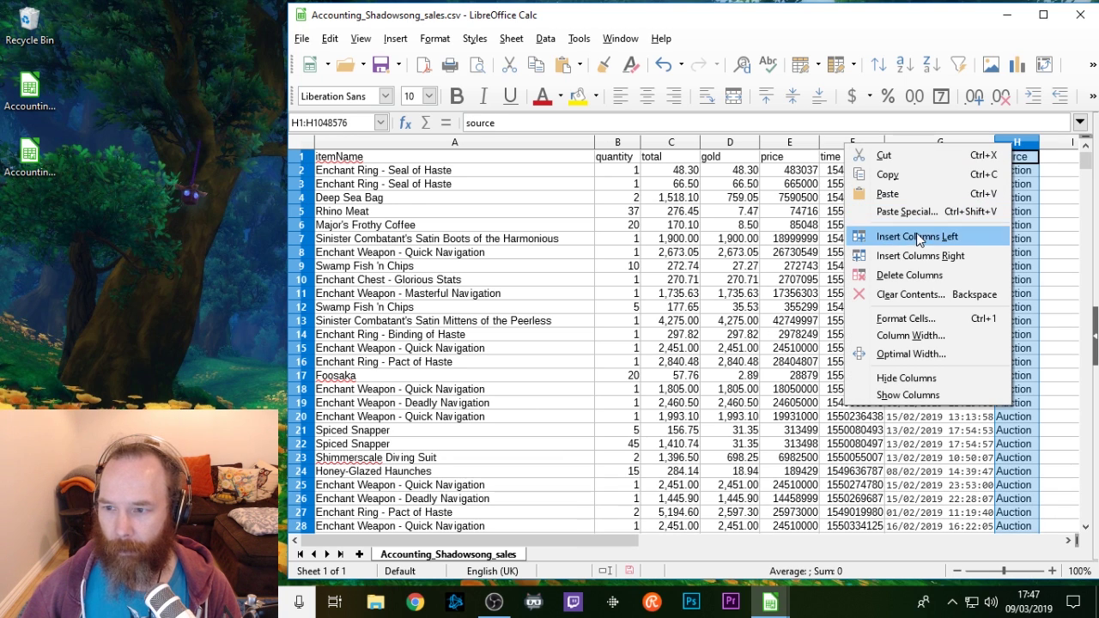
click(910, 275)
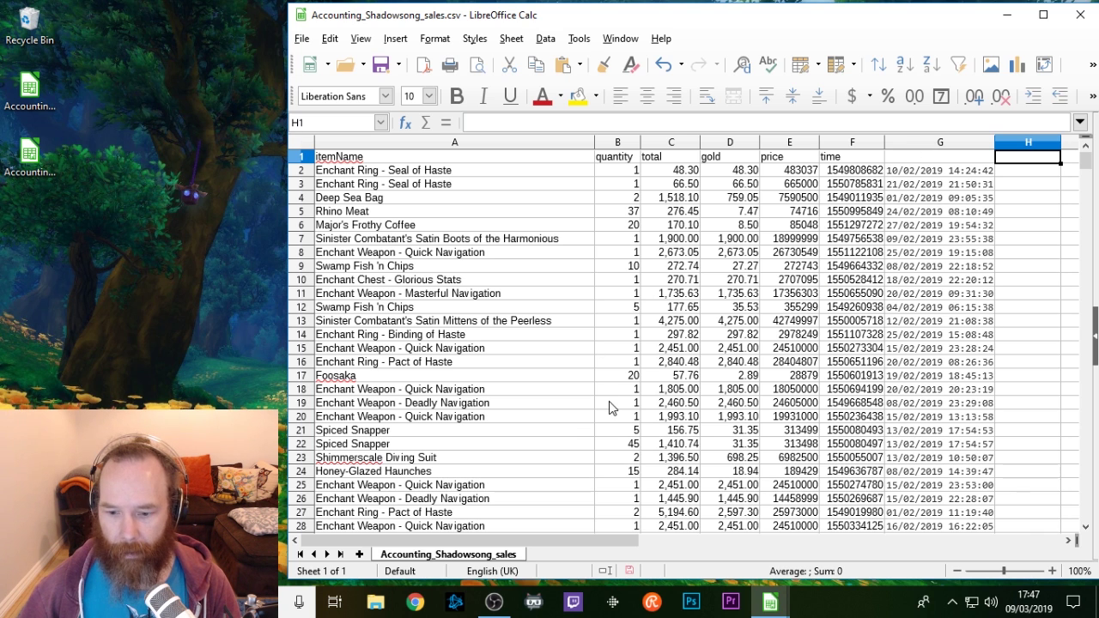
Step: Sort the sales by itemName in ascending order, extending the sort range to the neighbouring columns
click(389, 186)
click(408, 333)
click(384, 389)
click(372, 472)
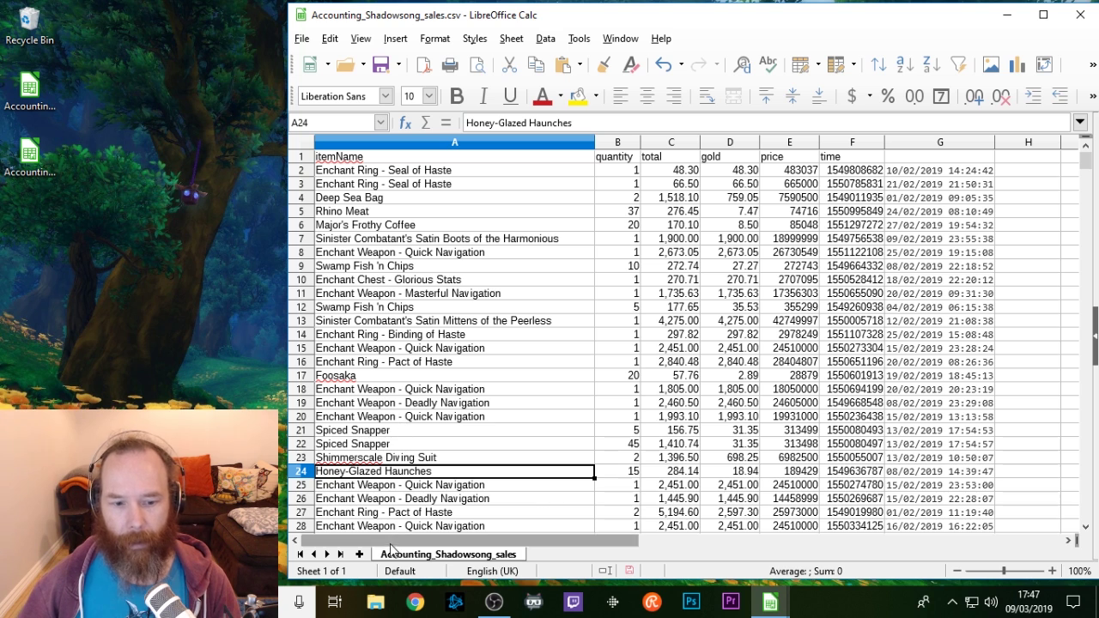
click(434, 146)
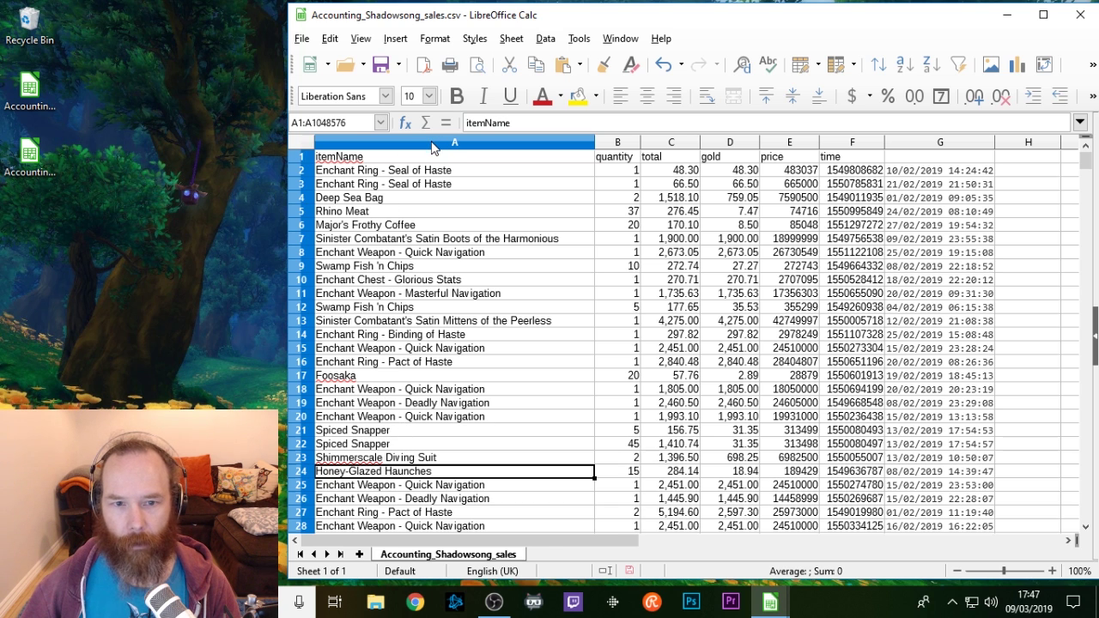
click(903, 71)
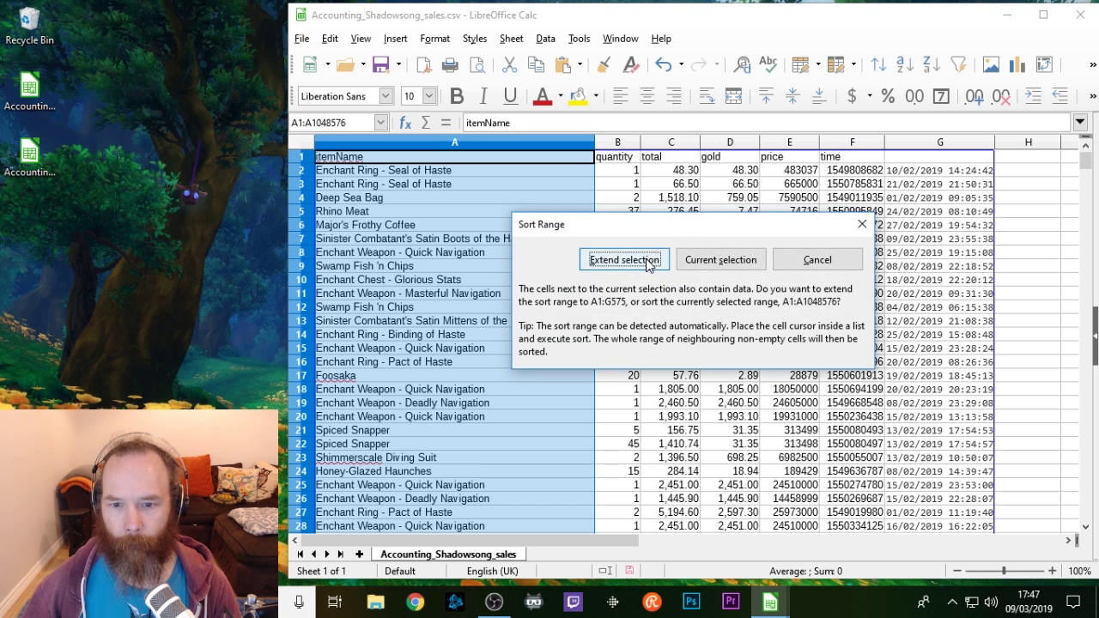
click(631, 260)
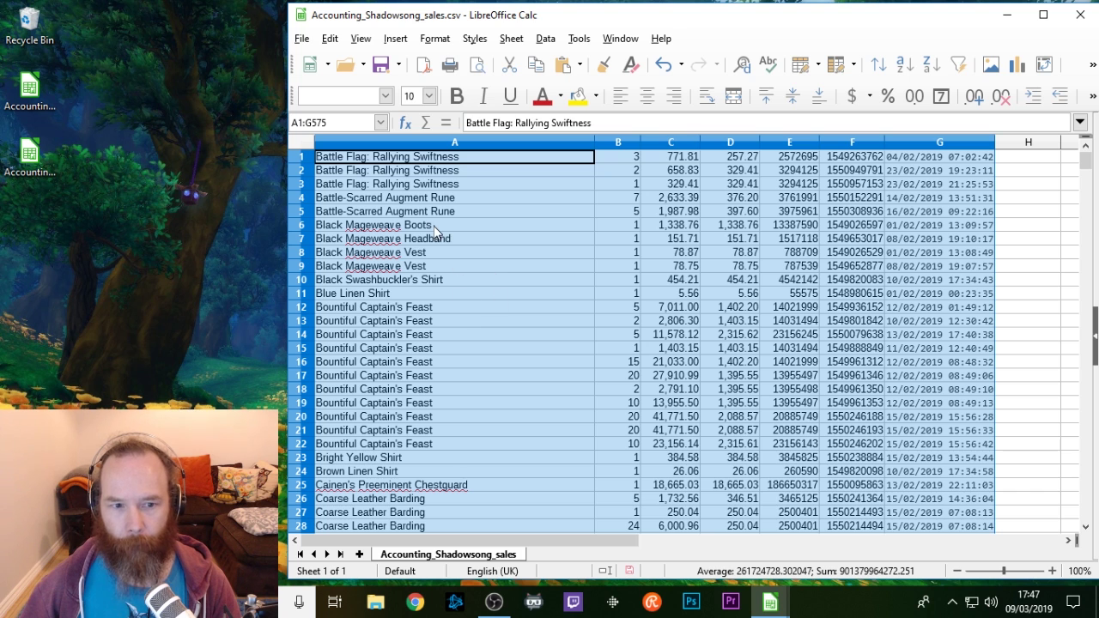
Step: Examine the sorted item names for repeated sales of the same item, such as Battle Flag: Rallying Swiftness and Bountiful Captain's Feast
click(457, 225)
click(460, 159)
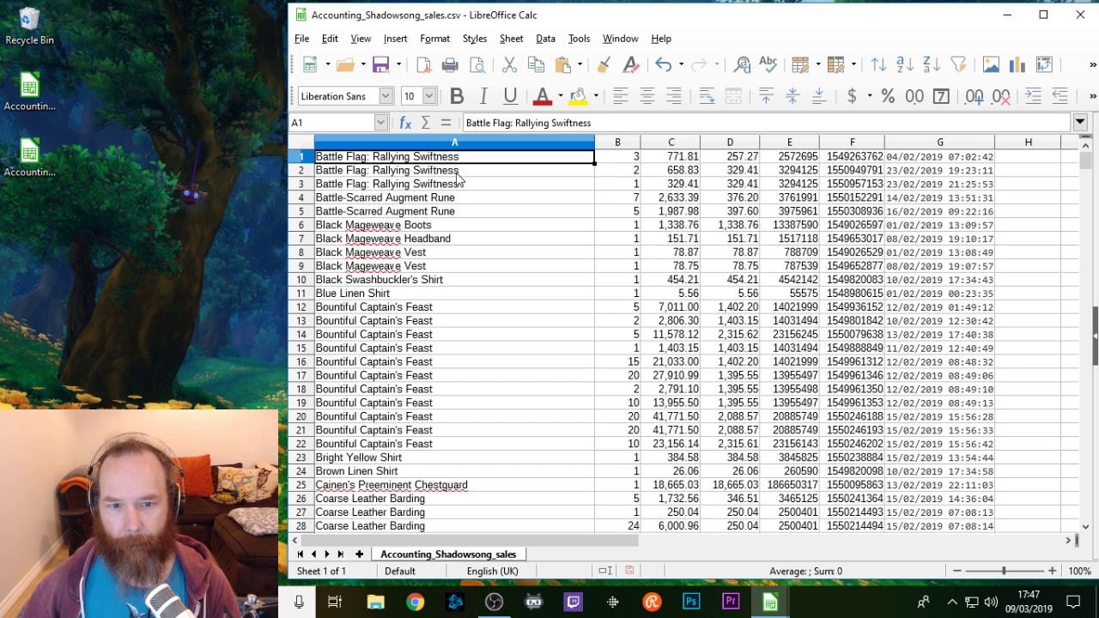
click(459, 172)
click(459, 198)
click(460, 212)
click(455, 294)
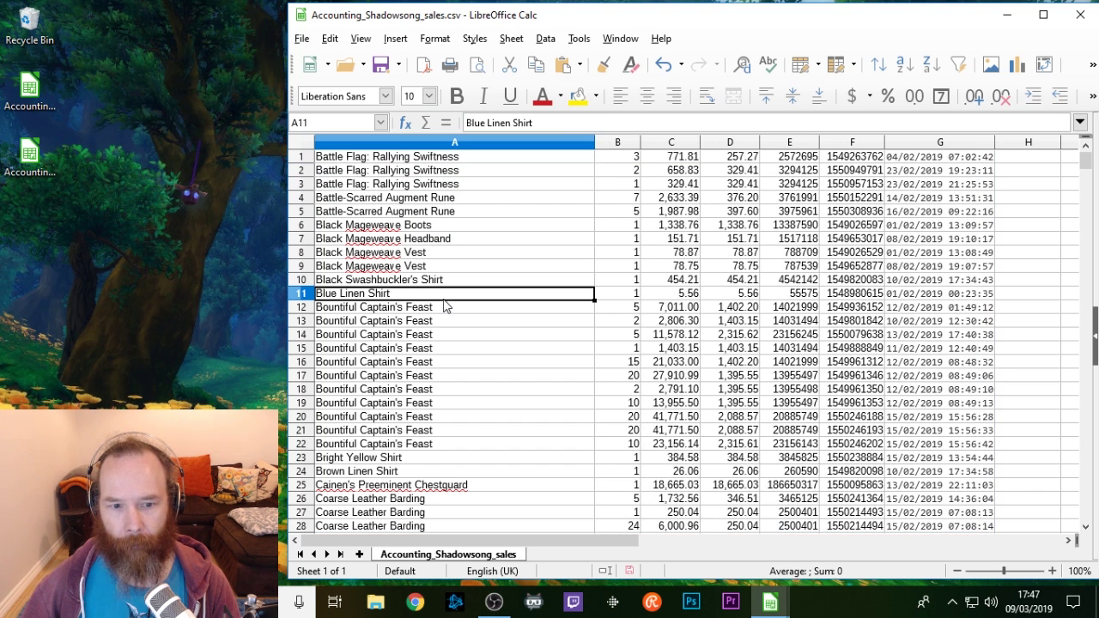
click(449, 321)
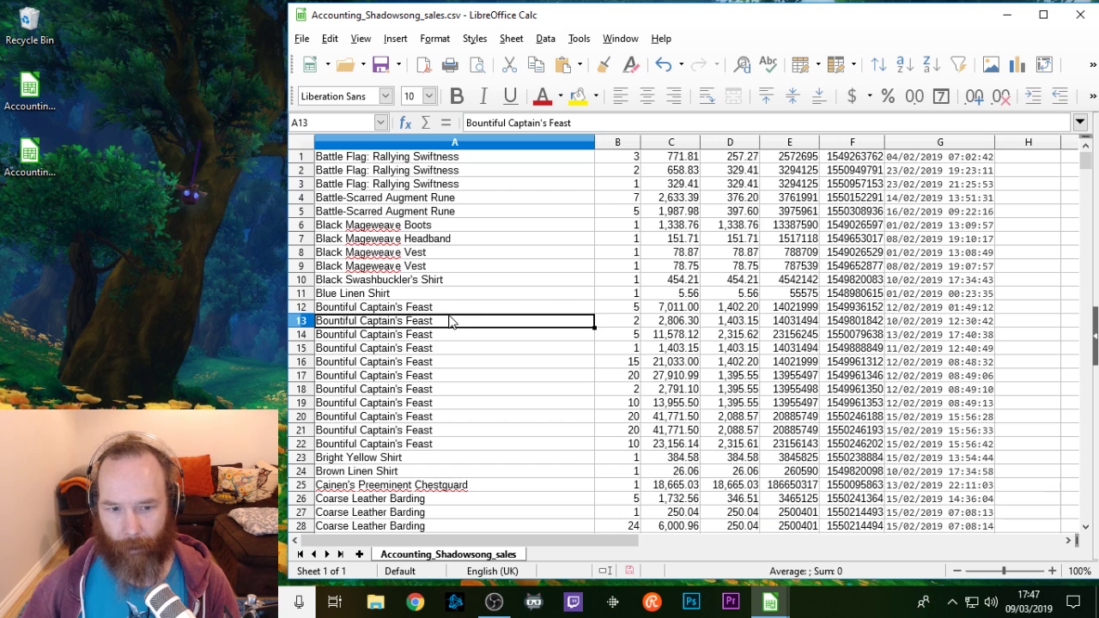
click(470, 431)
click(470, 417)
click(468, 402)
click(468, 389)
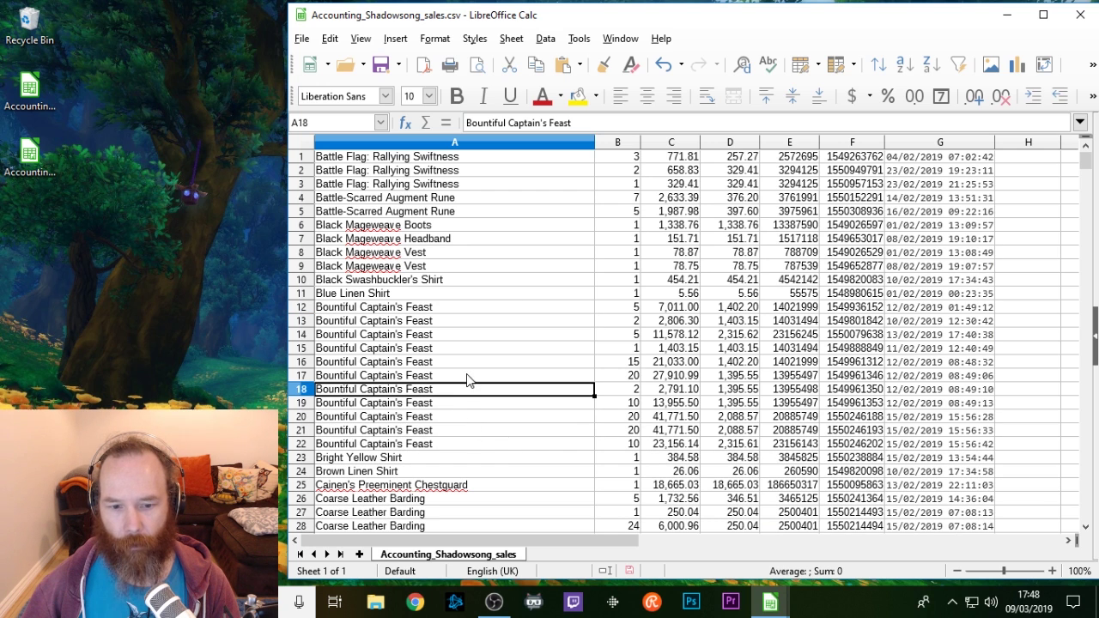
click(468, 375)
click(466, 361)
click(491, 306)
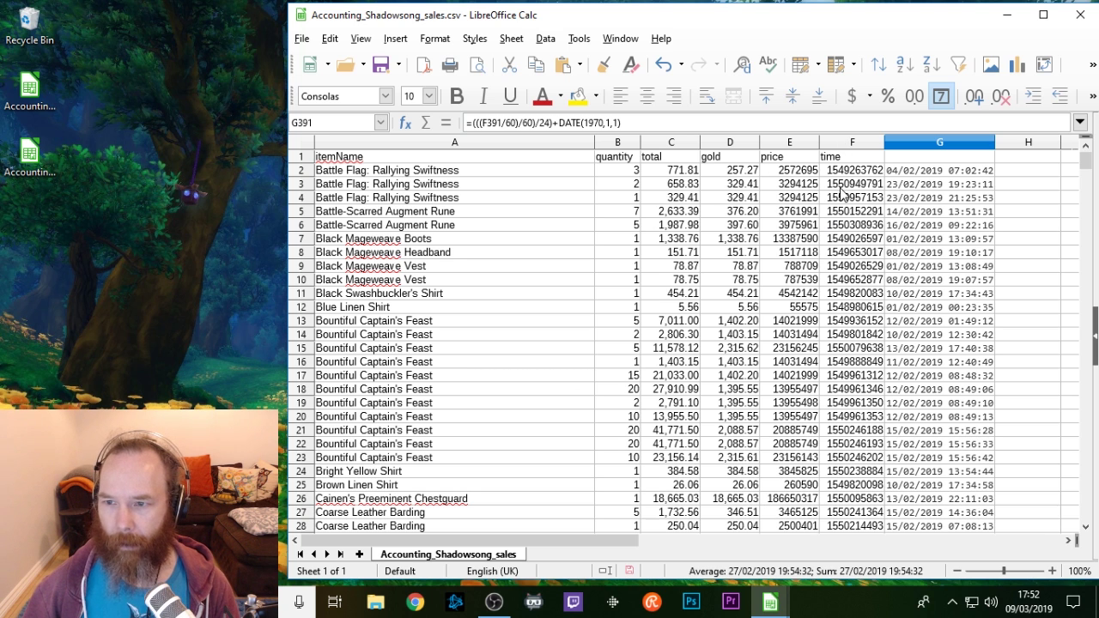
Step: Delete the time column and the adjacent converted date column from the sales table
drag(847, 144, 938, 142)
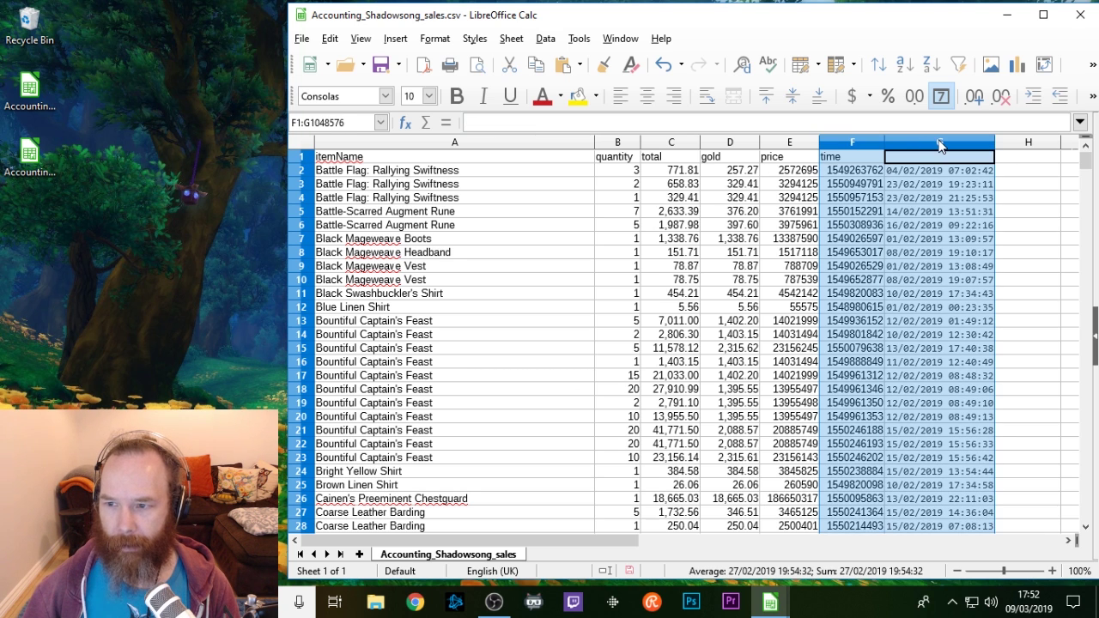
right_click(843, 144)
click(901, 275)
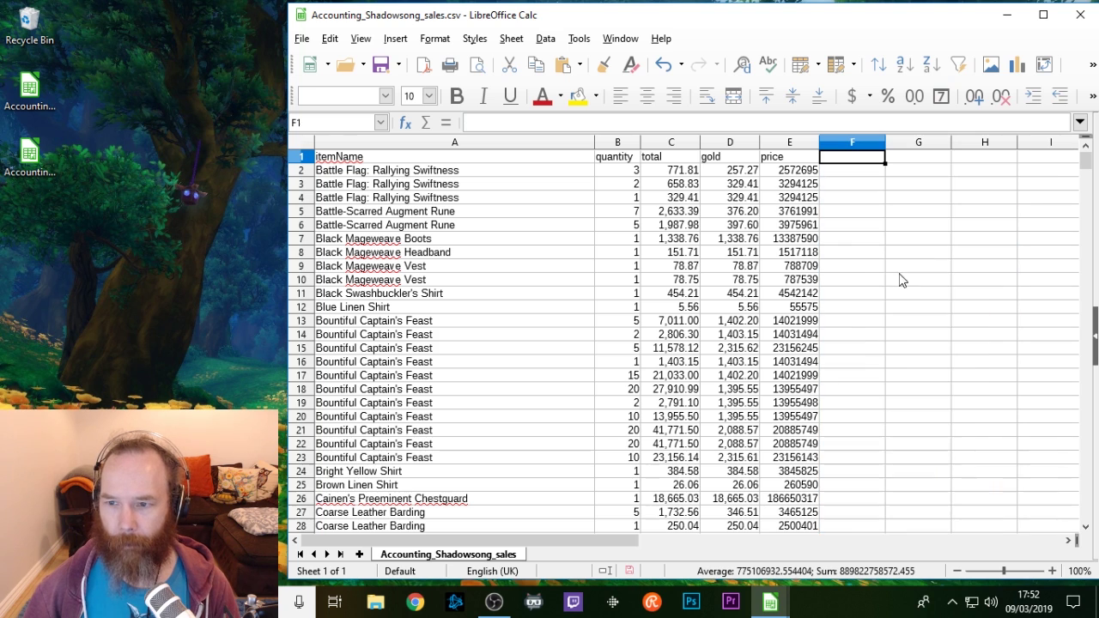
Step: Create a new blank spreadsheet
click(386, 184)
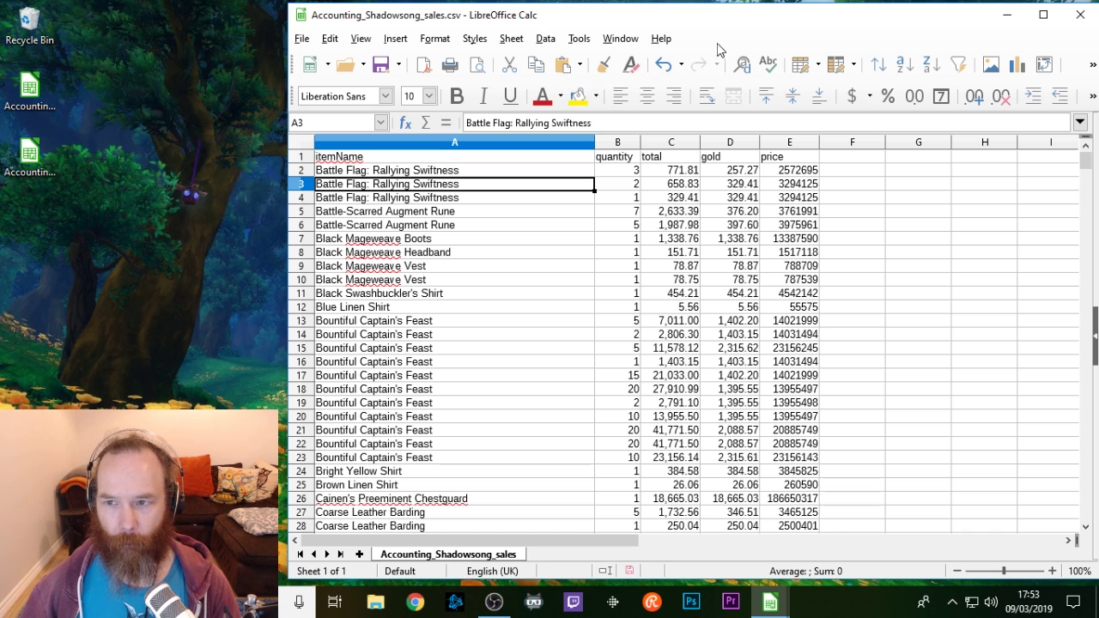
click(302, 39)
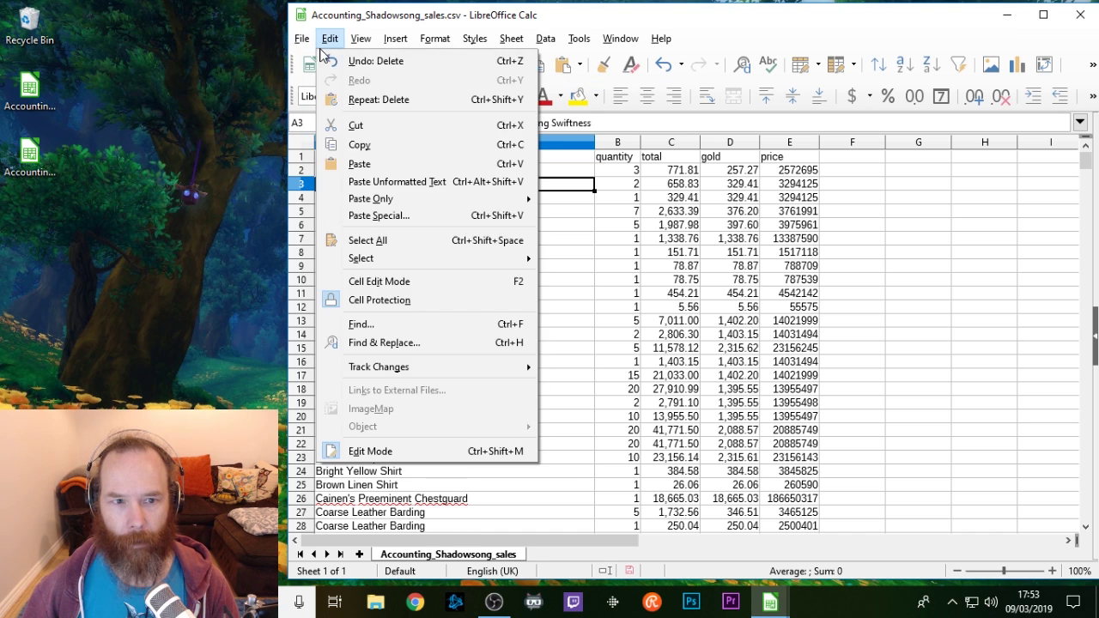
mouse_move(447, 62)
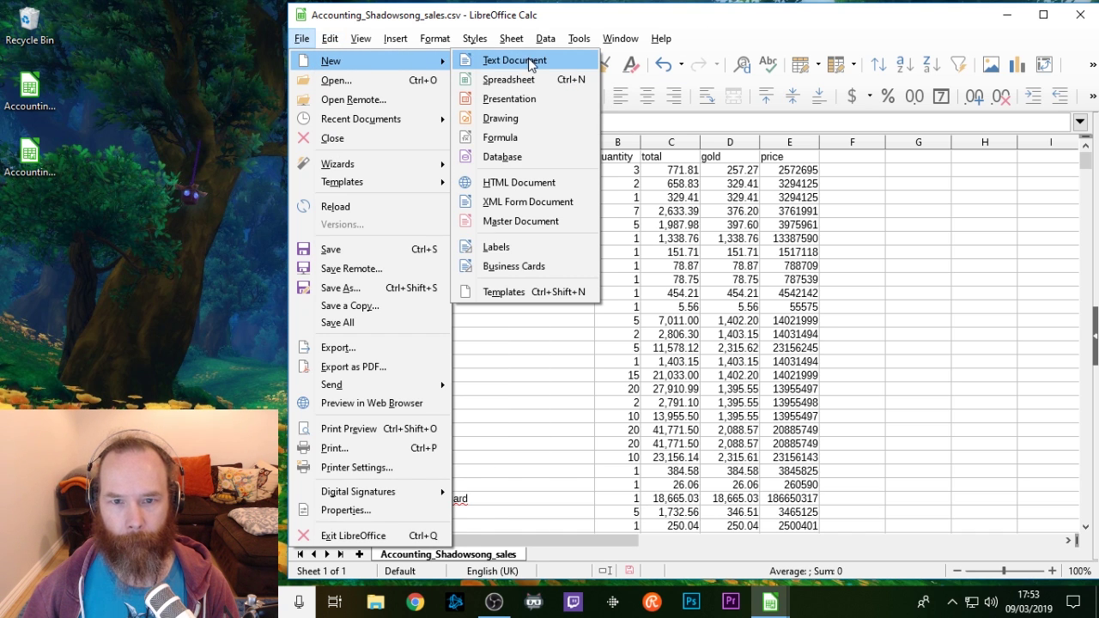
click(508, 79)
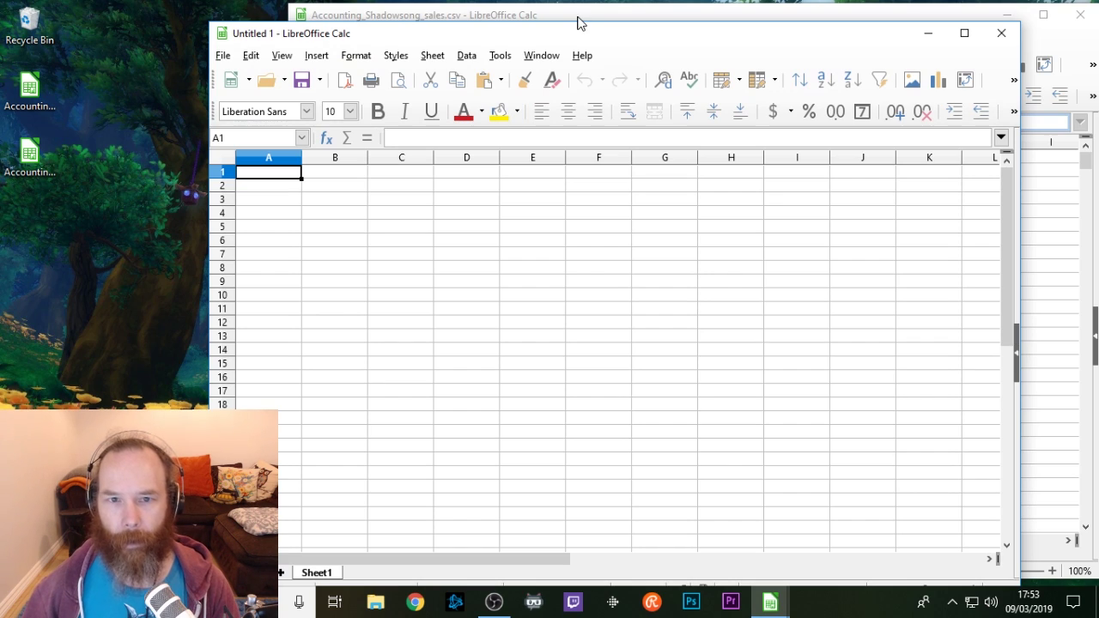
Step: Arrange the sales spreadsheet and the new blank spreadsheet side by side, with the sales on the left half
drag(534, 40, 705, 85)
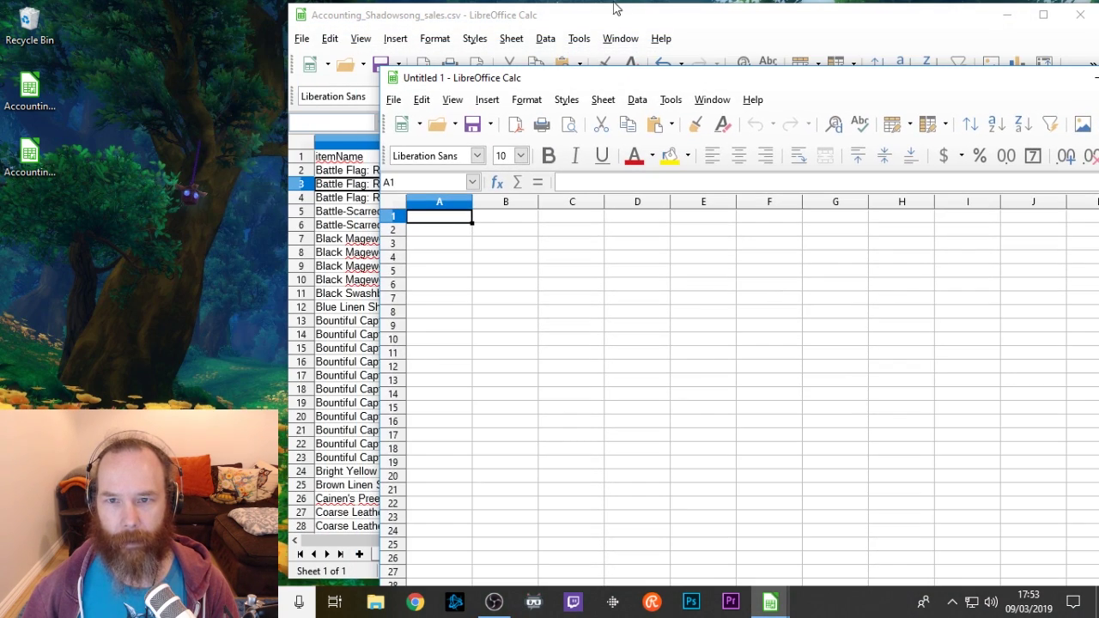
drag(626, 23, 2, 64)
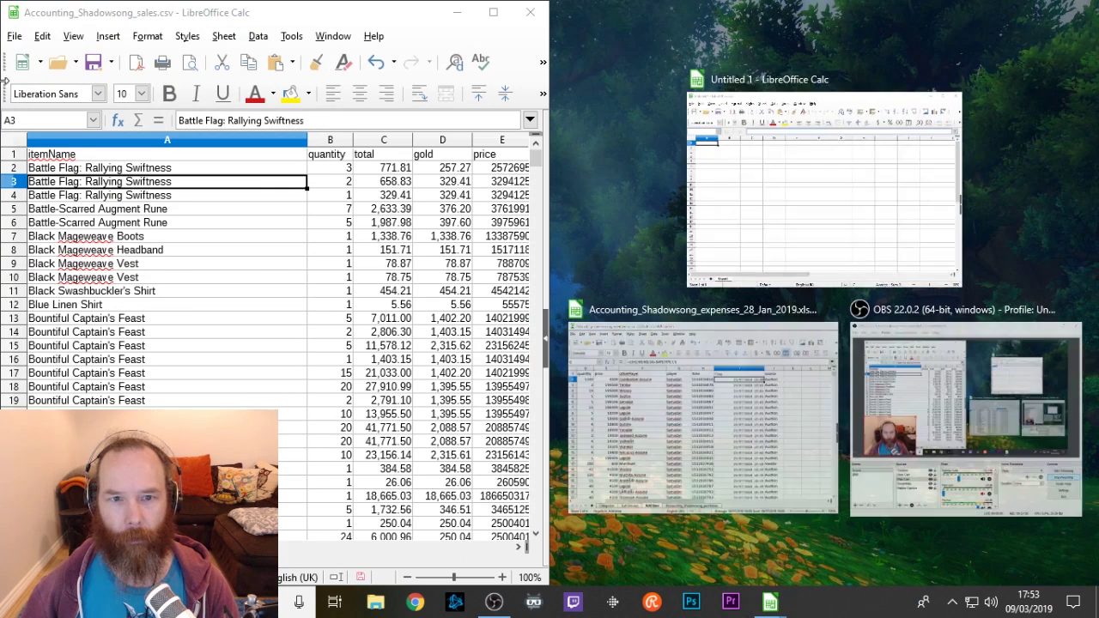
click(815, 195)
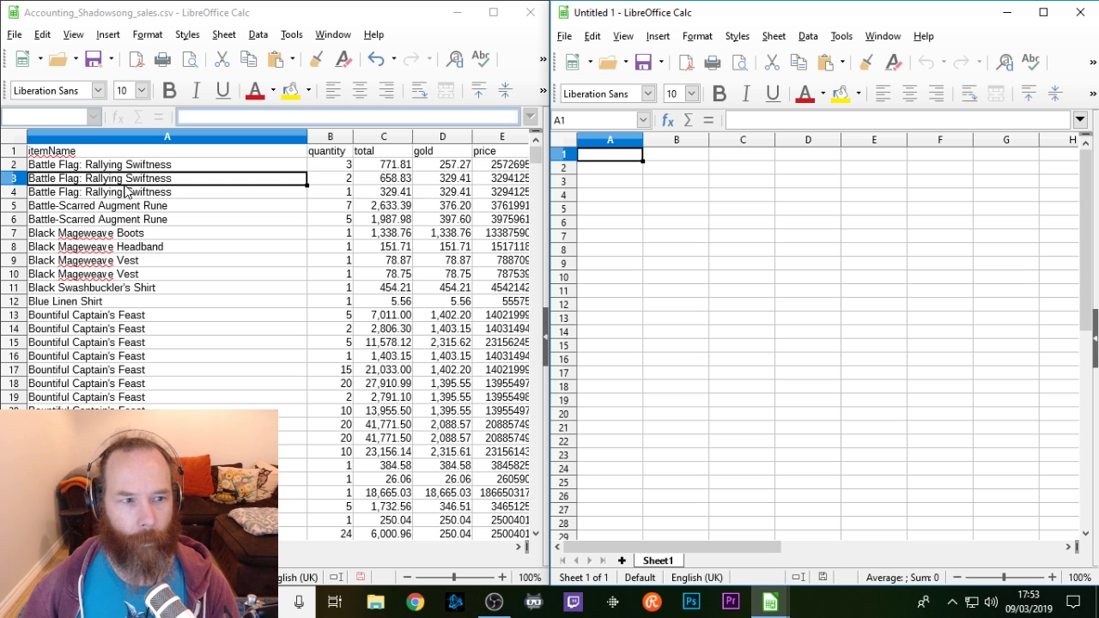
Step: Enter the heading TAILORING in cell A1 of the new spreadsheet
click(34, 151)
click(614, 155)
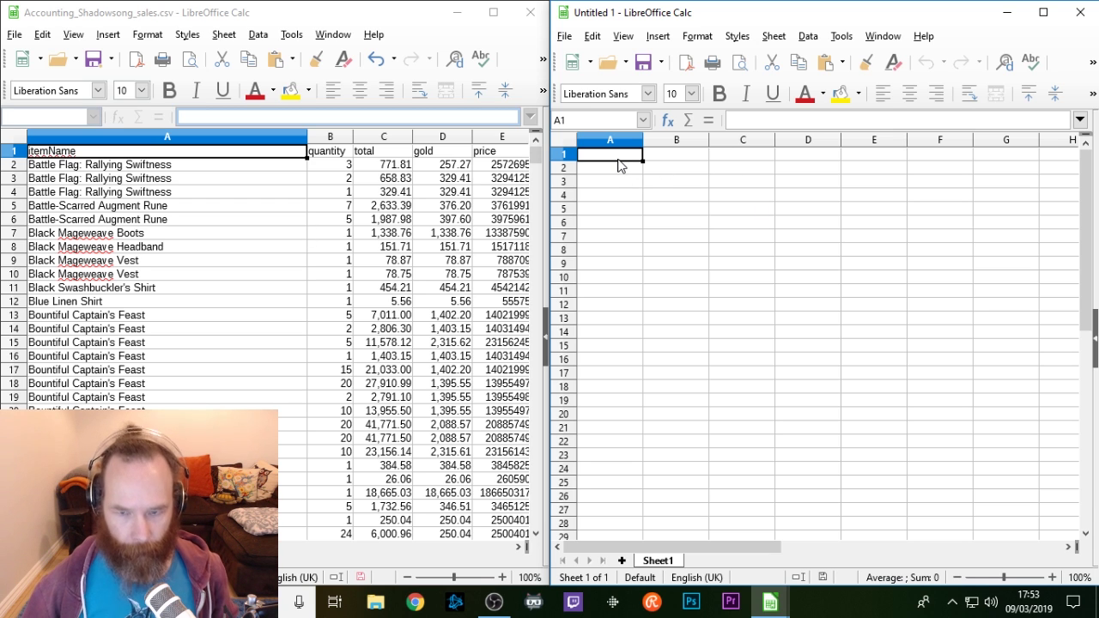
text(TAILORING)
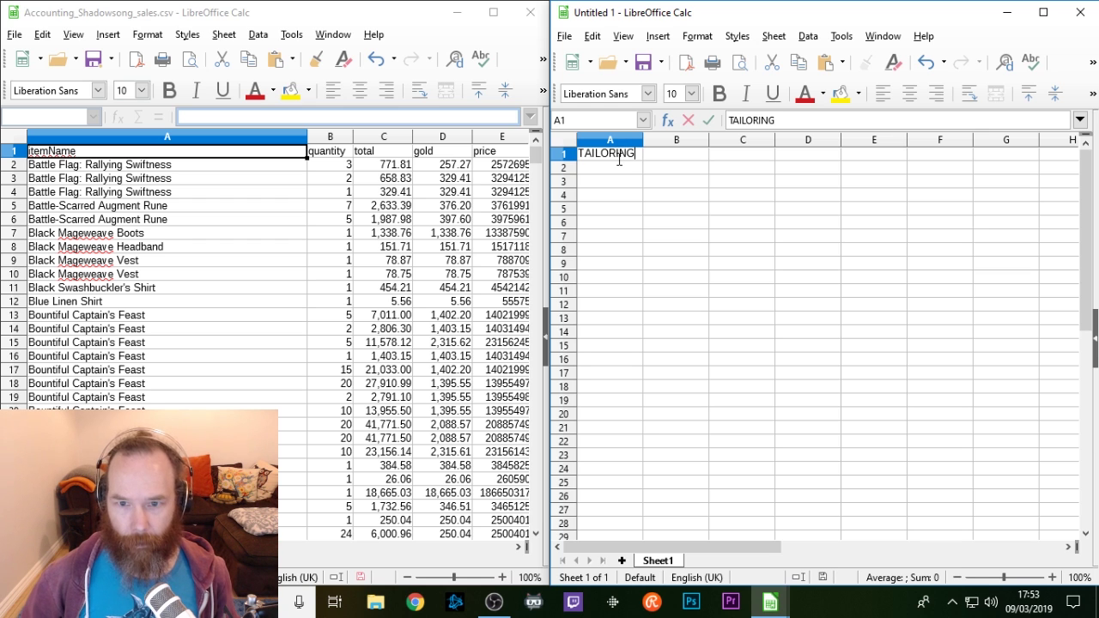
key(Return)
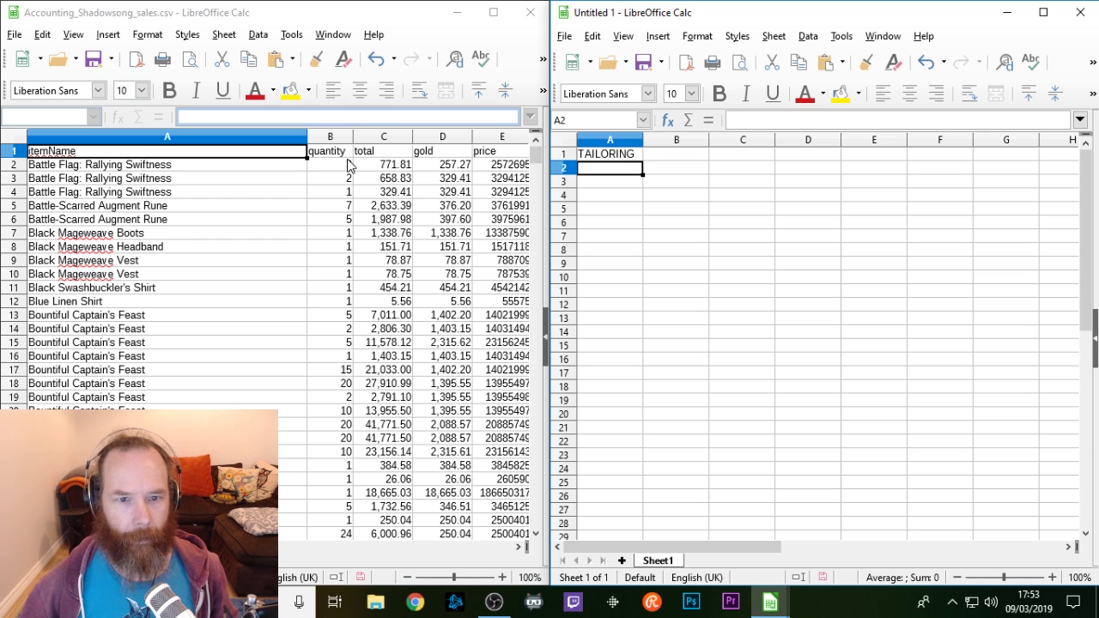
Step: Copy the header row from itemName to price in the sales table into row 2 of the new spreadsheet
drag(163, 157, 213, 165)
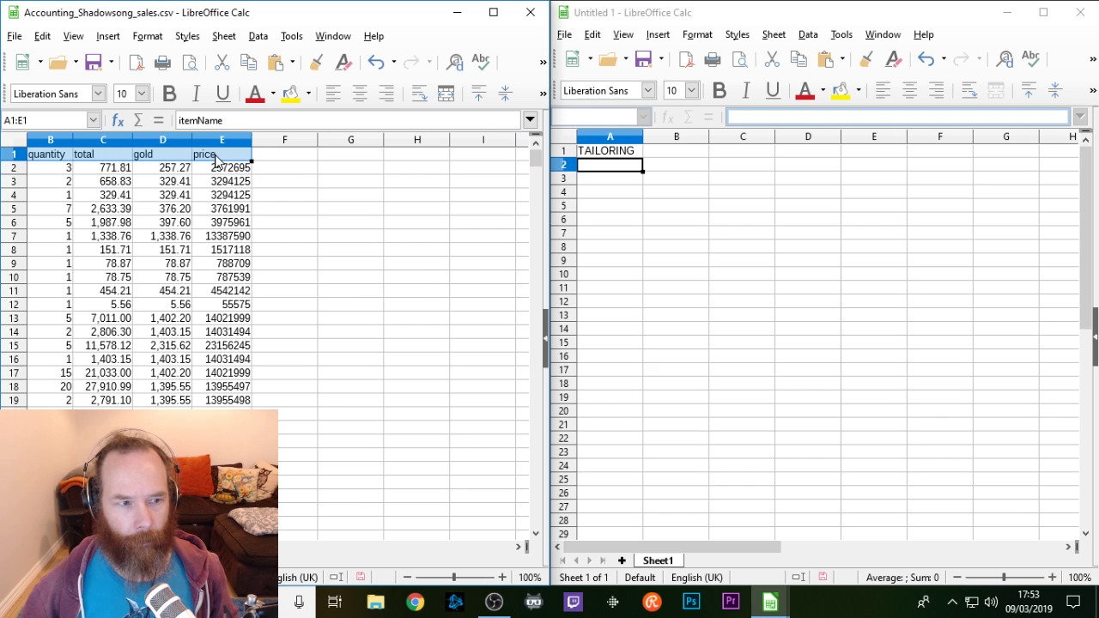
key(ctrl+c)
click(608, 169)
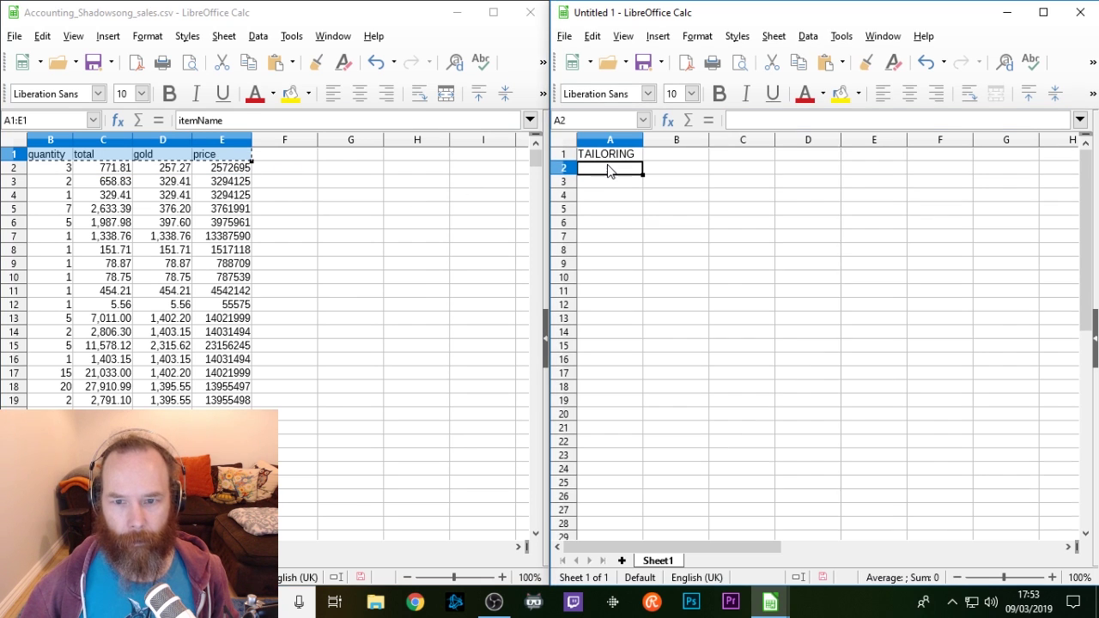
key(ctrl+v)
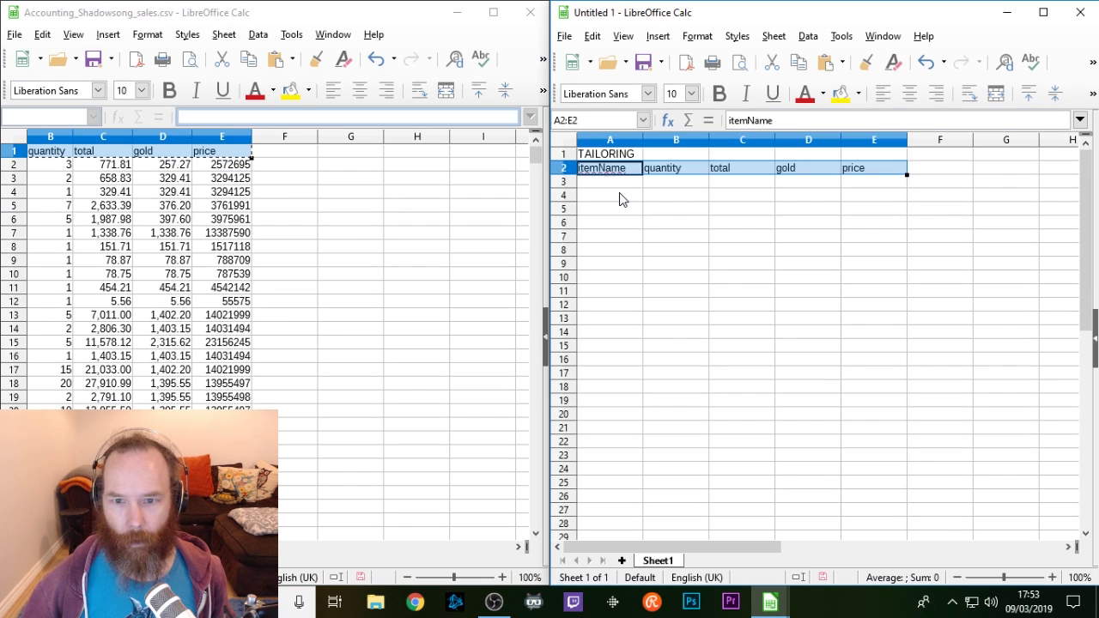
Step: Select the three Battle Flag: Rallying Swiftness rows from itemName to price and widen the sales window to show the whole price column
click(120, 78)
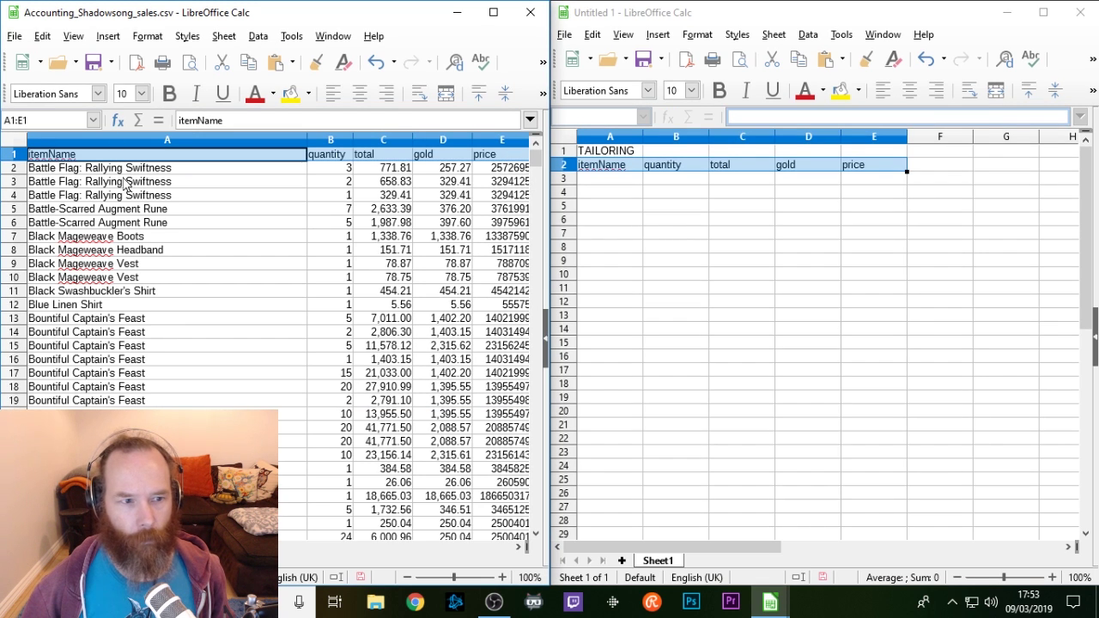
drag(111, 173, 218, 198)
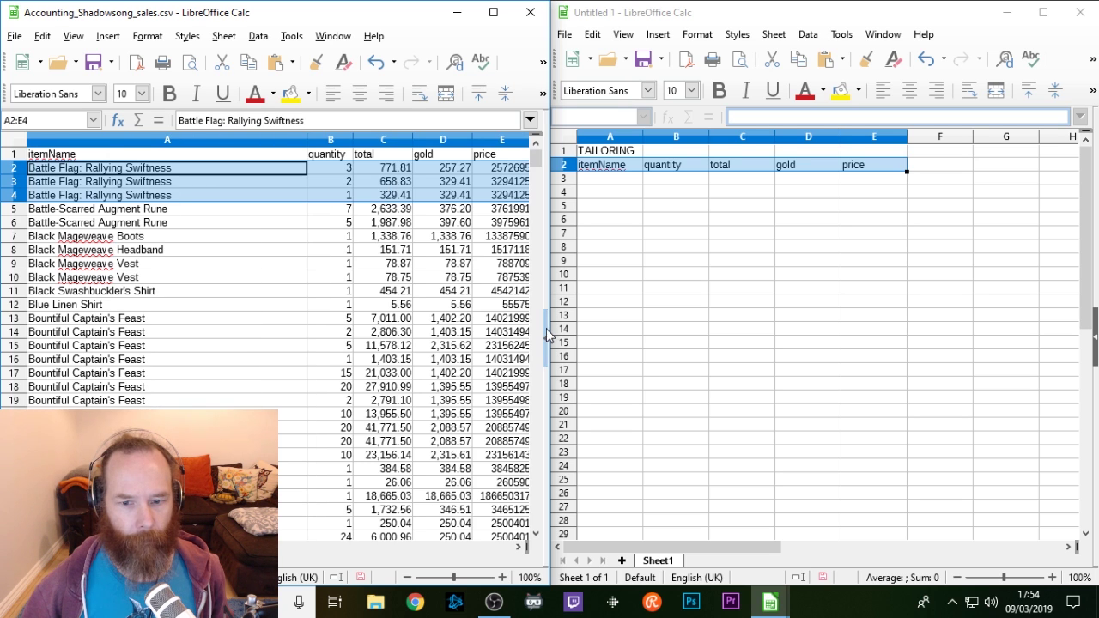
scroll(279, 336, left, 1)
drag(548, 329, 613, 330)
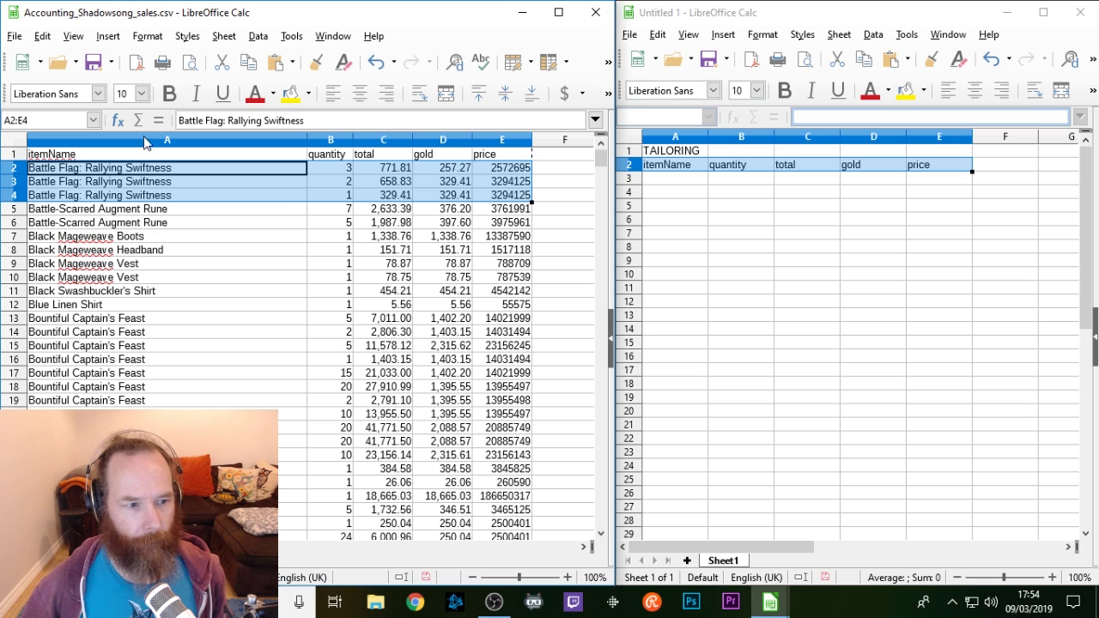
Step: Add the Black Mageweave Boots, Headband and Vest, Black Swashbuckler's Shirt and Blue Linen Shirt rows to the selection
drag(150, 241, 487, 272)
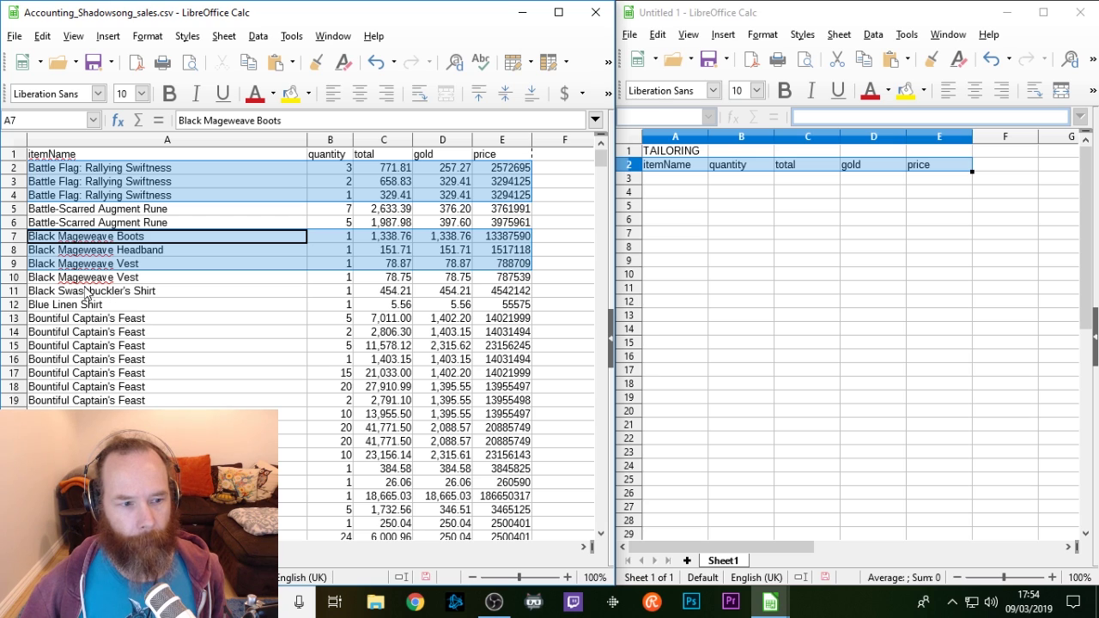
drag(76, 282, 506, 284)
ctrl+click(138, 263)
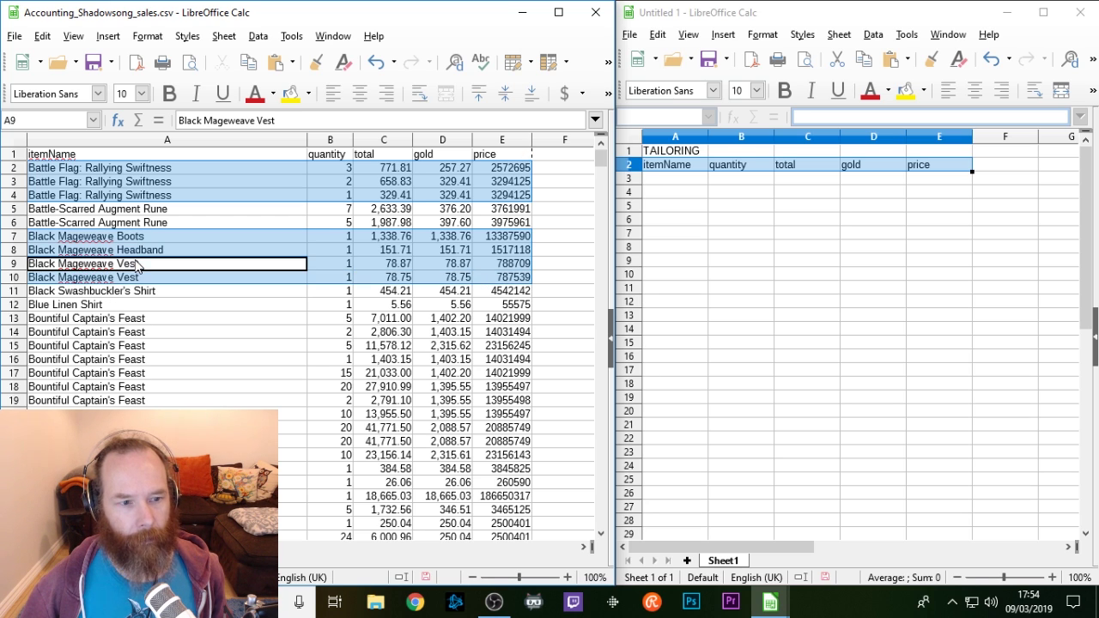
drag(326, 272, 491, 270)
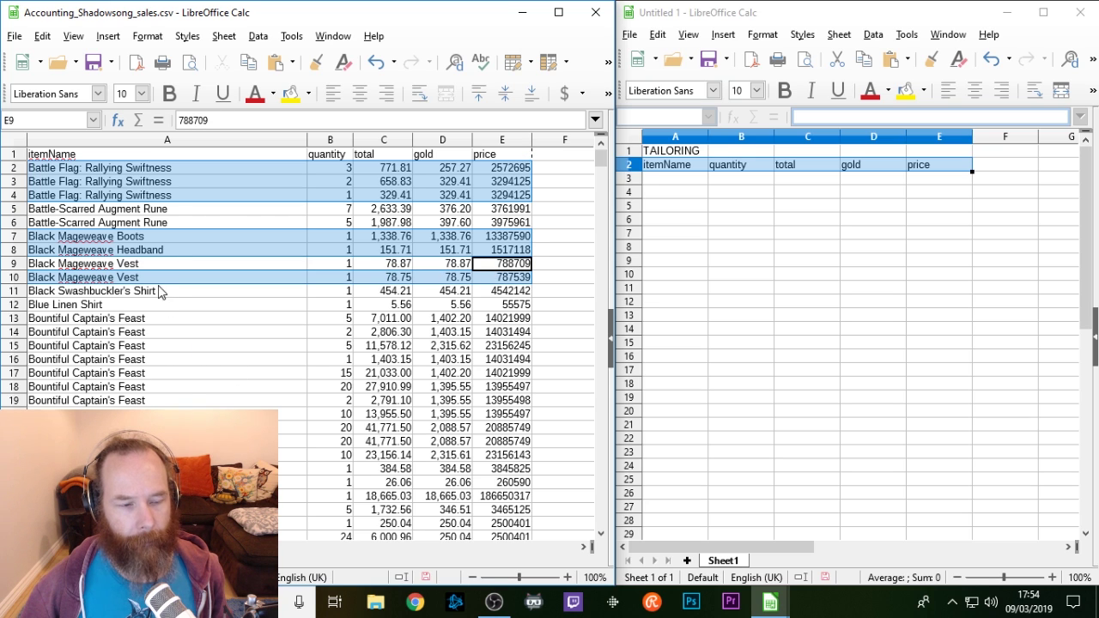
drag(122, 272, 487, 269)
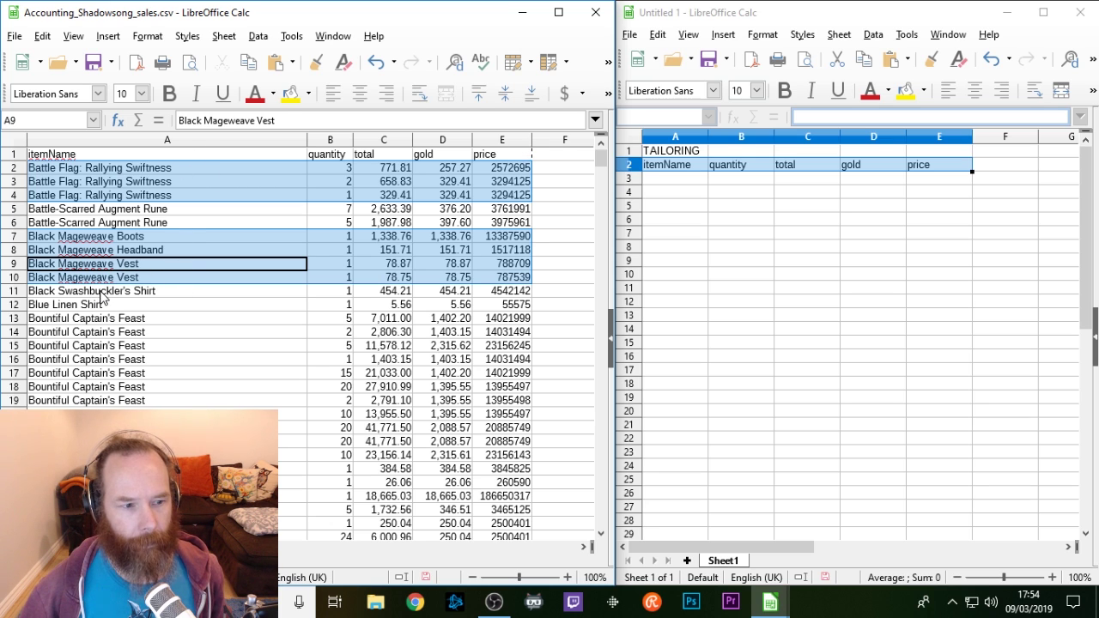
drag(99, 292, 496, 310)
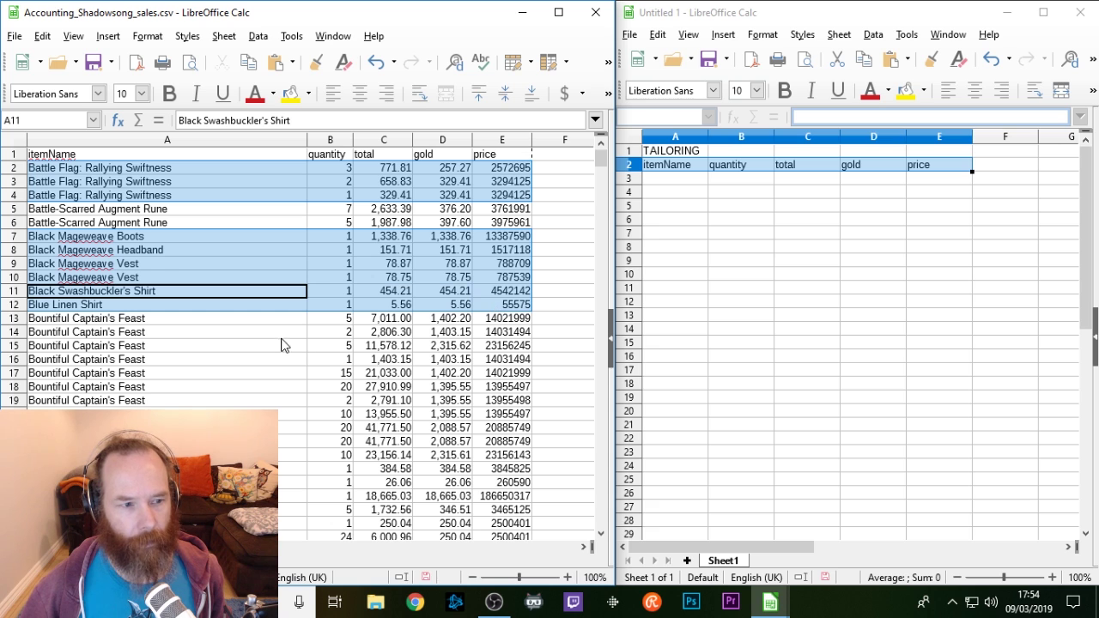
Step: Add the Bright Yellow Shirt, Brown Linen Shirt, Dark Silk Shirt and Deep Sea Bag rows to the selection
scroll(312, 259, down, 3)
scroll(172, 241, down, 2)
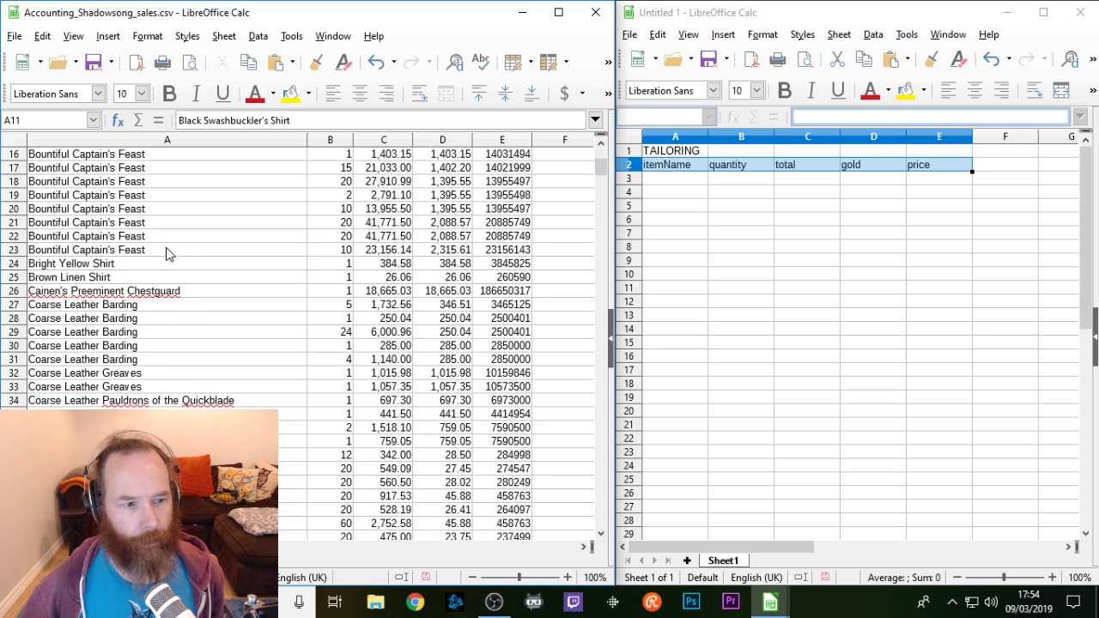
drag(123, 262, 514, 279)
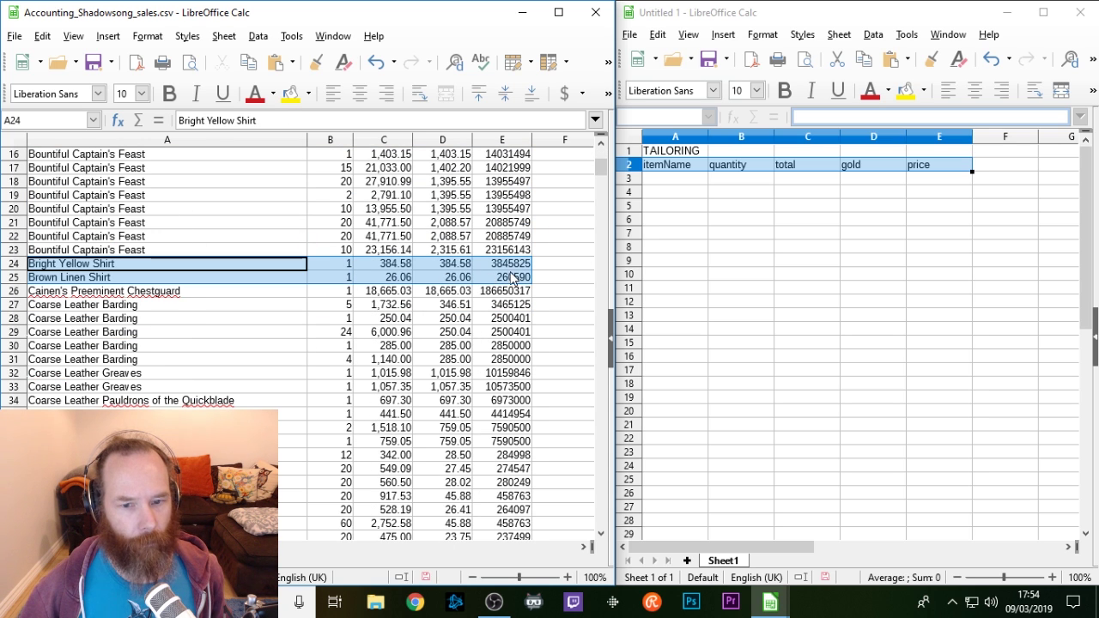
scroll(171, 296, down, 2)
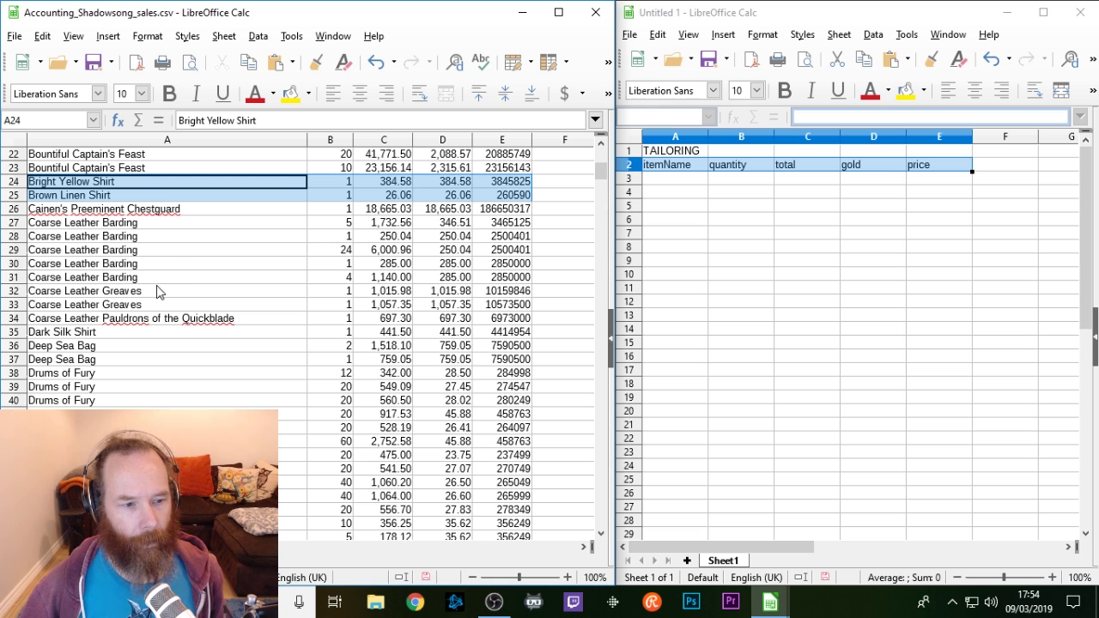
scroll(137, 292, down, 2)
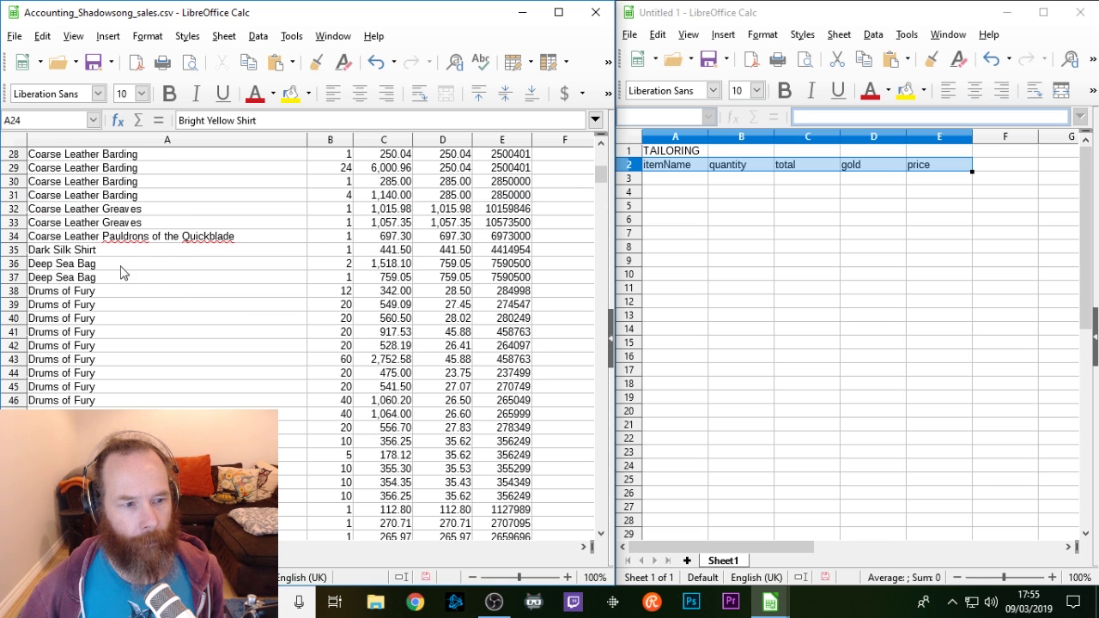
drag(125, 255, 478, 281)
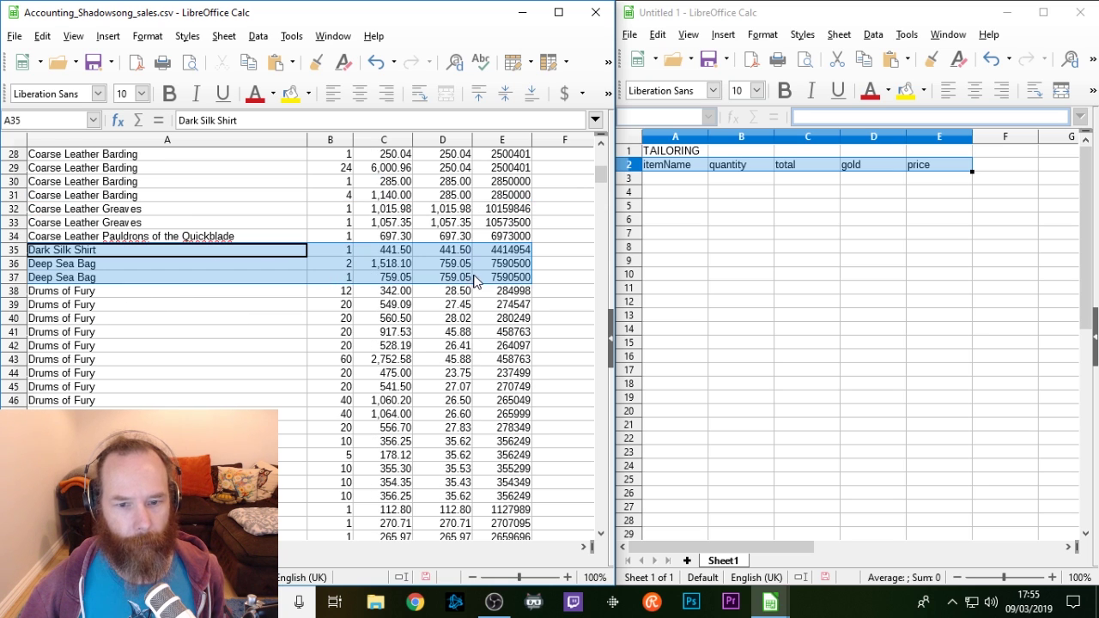
Step: Look through the sales rows below Deep Sea Bag, past the drums and enchants, for further tailoring items
scroll(309, 245, down, 4)
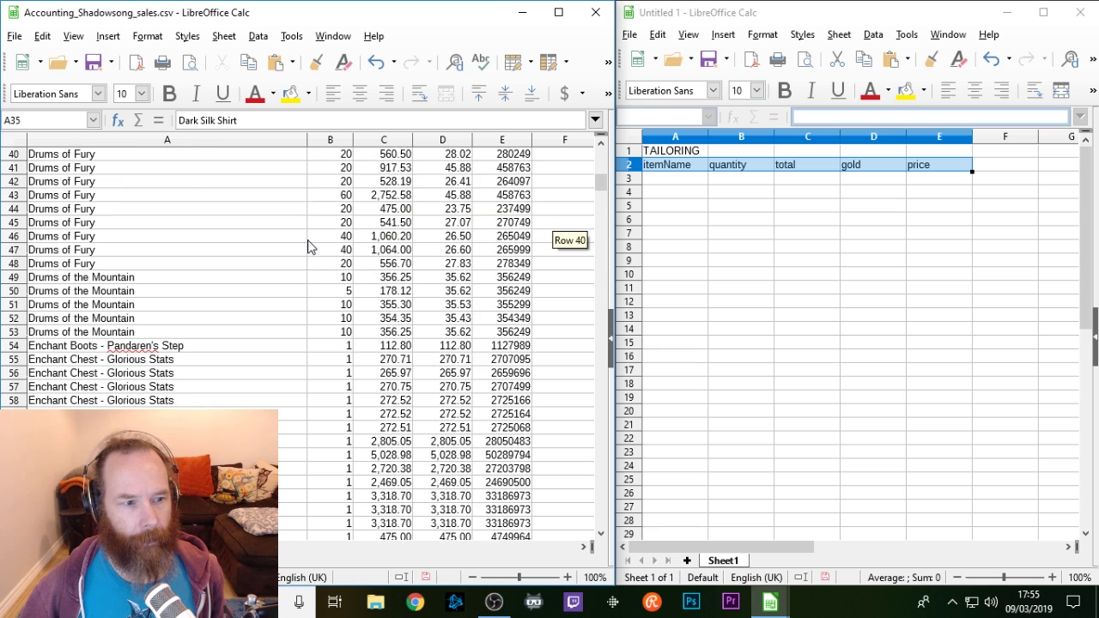
scroll(194, 273, down, 3)
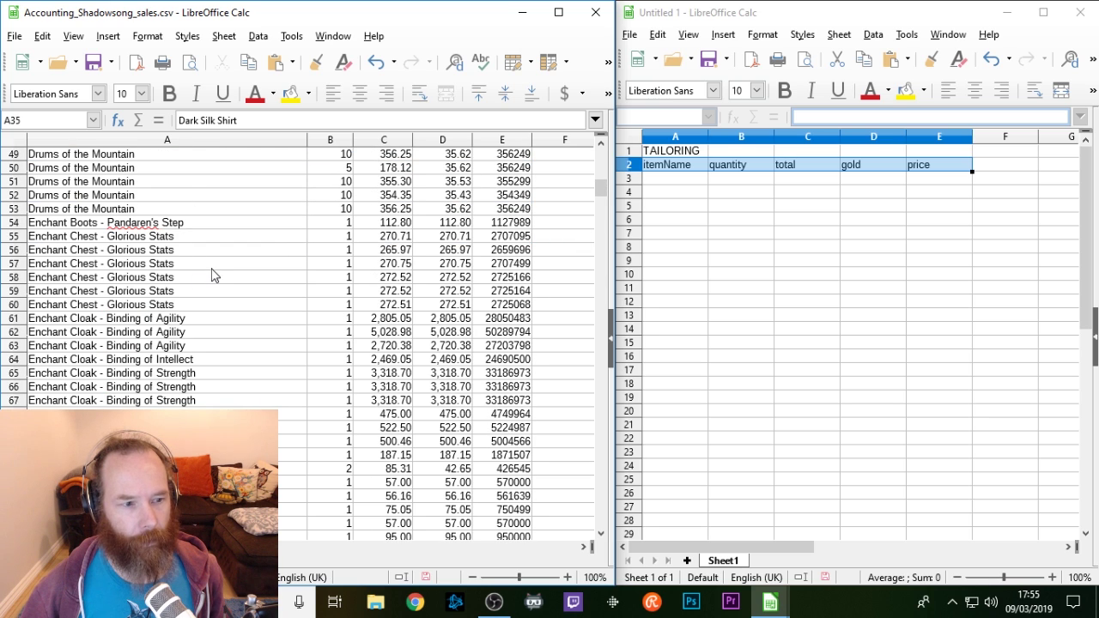
scroll(86, 314, down, 19)
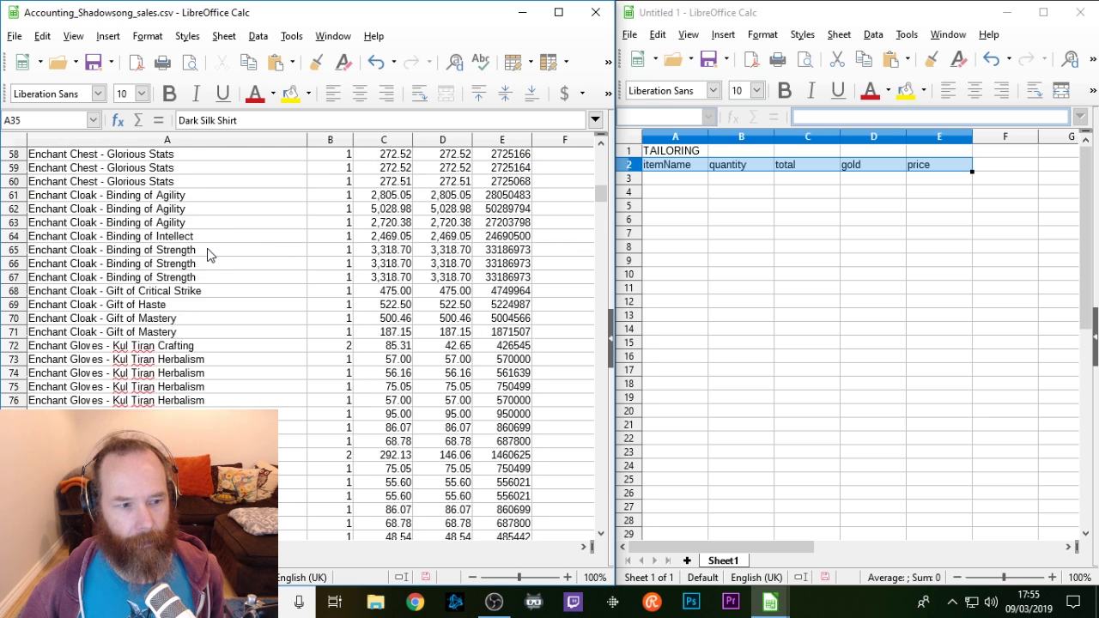
scroll(221, 244, down, 20)
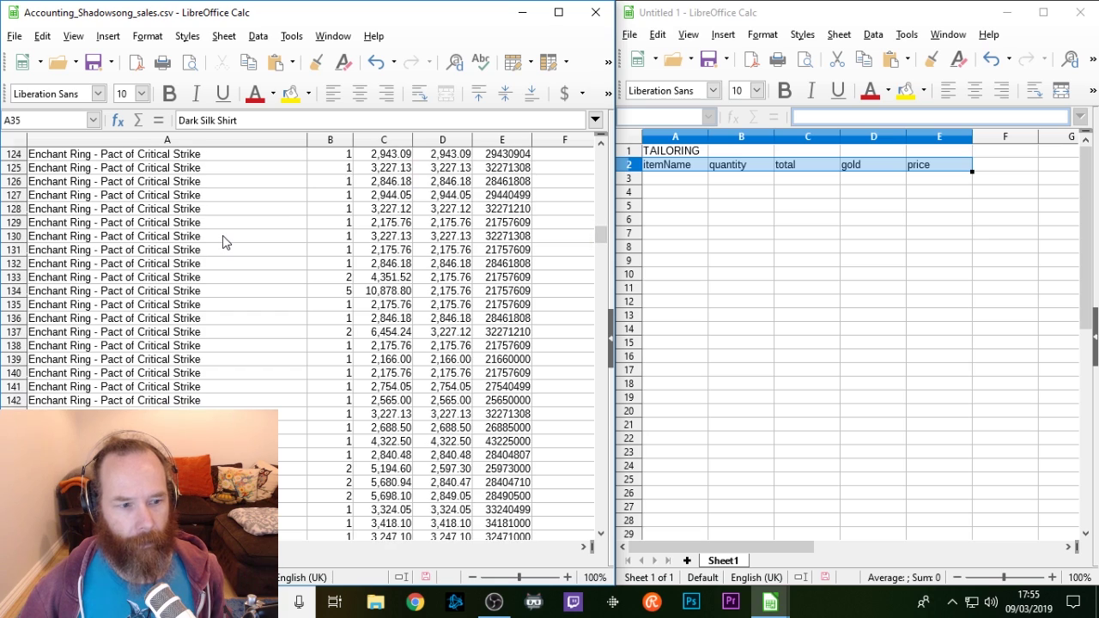
scroll(223, 241, down, 20)
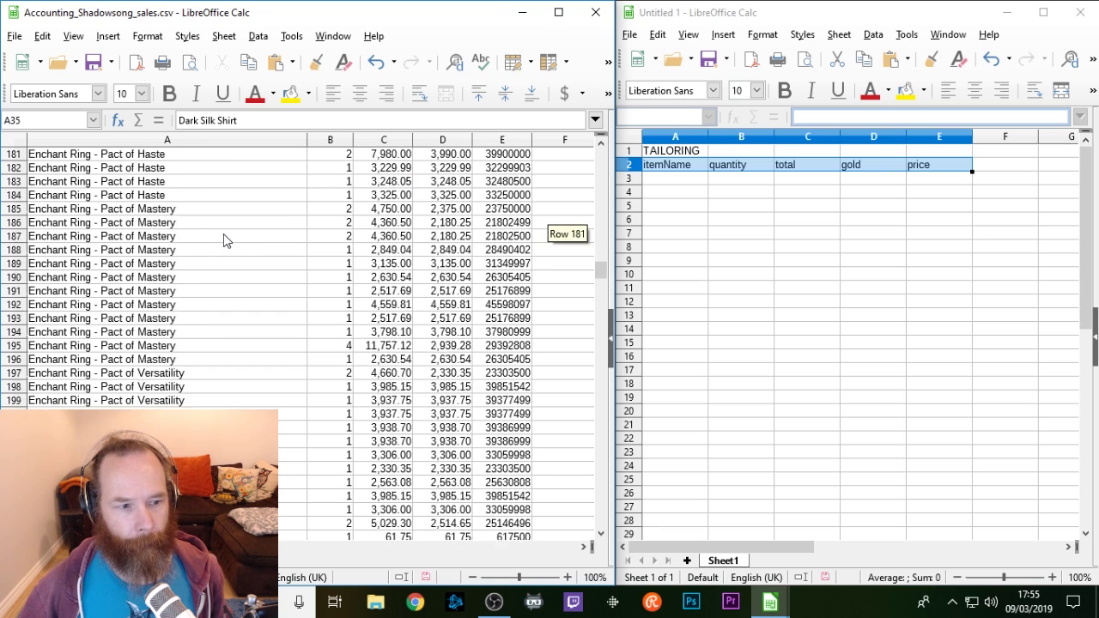
scroll(155, 228, down, 1)
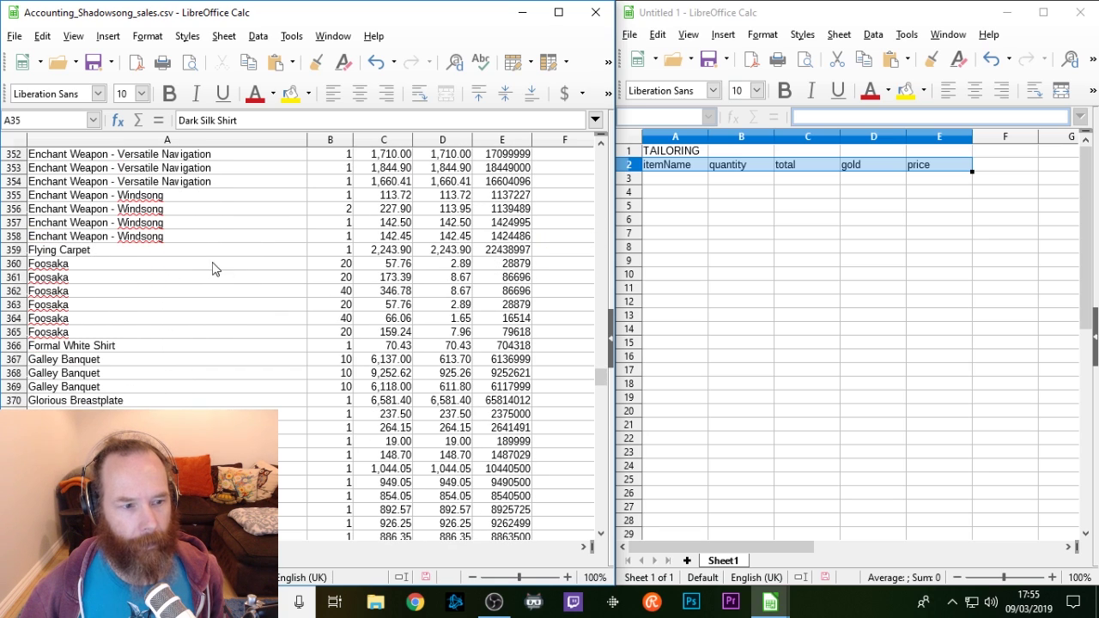
Step: Add the Flying Carpet, Formal White Shirt, Green Holiday Shirt, Green Woolen Vest and Hexweave Bag rows to the tailoring selection in the sales file
drag(165, 255, 498, 262)
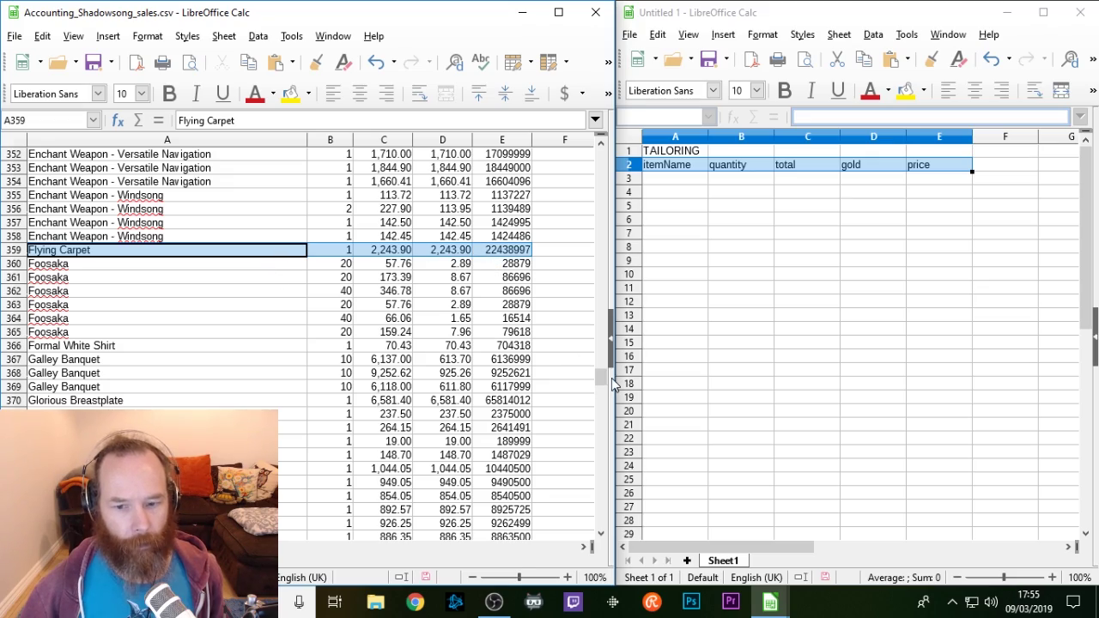
mouse_move(599, 378)
mouse_down()
mouse_move(604, 166)
mouse_move(601, 386)
mouse_up()
click(481, 224)
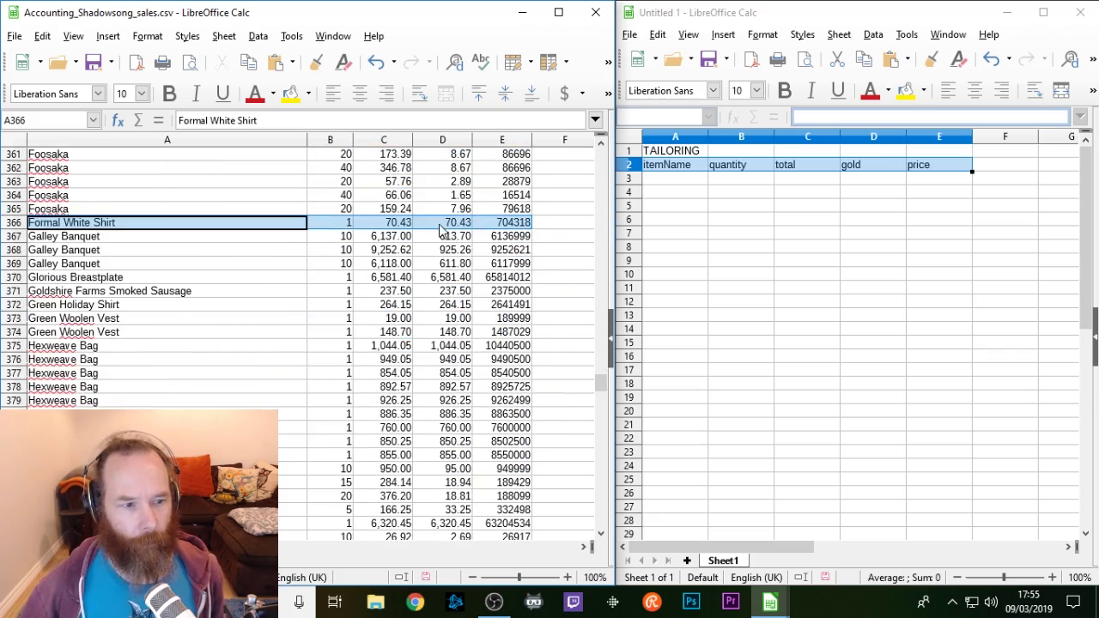
scroll(172, 304, down, 2)
scroll(140, 265, up, 1)
drag(140, 265, 506, 372)
scroll(378, 311, down, 1)
scroll(237, 309, down, 5)
scroll(210, 301, down, 1)
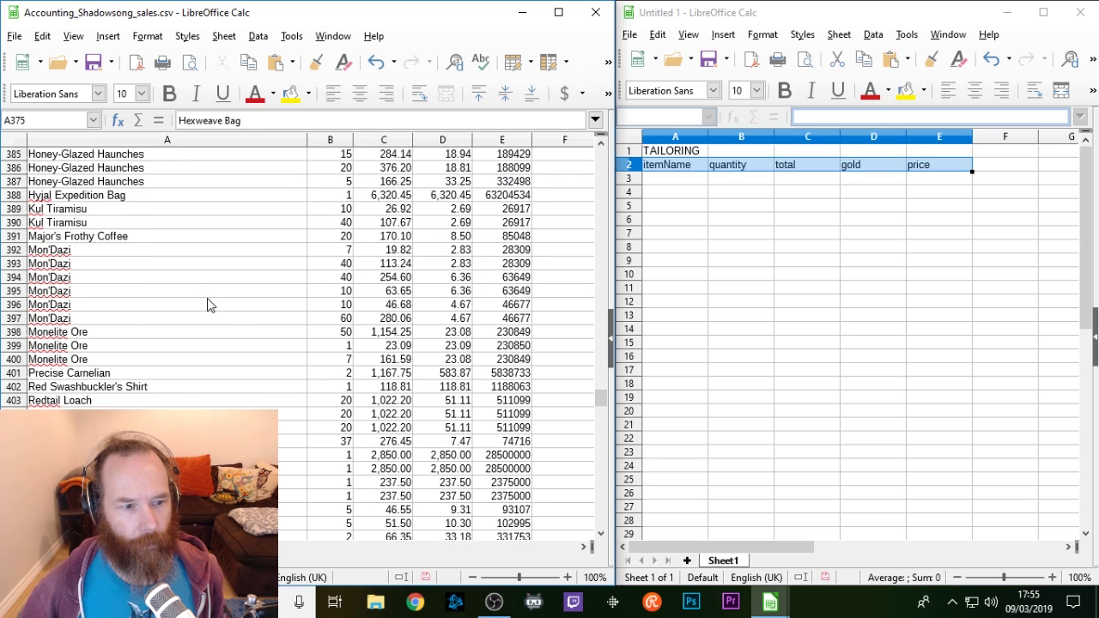
Step: Extend the multi-row selection with the Red Swashbuckler's Shirt row, the tailoring items below it, and Silkweave Satchel rows 435 to 441
scroll(206, 299, down, 3)
drag(444, 269, 505, 264)
drag(214, 333, 506, 350)
scroll(206, 273, down, 8)
drag(188, 188, 507, 189)
scroll(255, 282, down, 4)
drag(215, 223, 512, 307)
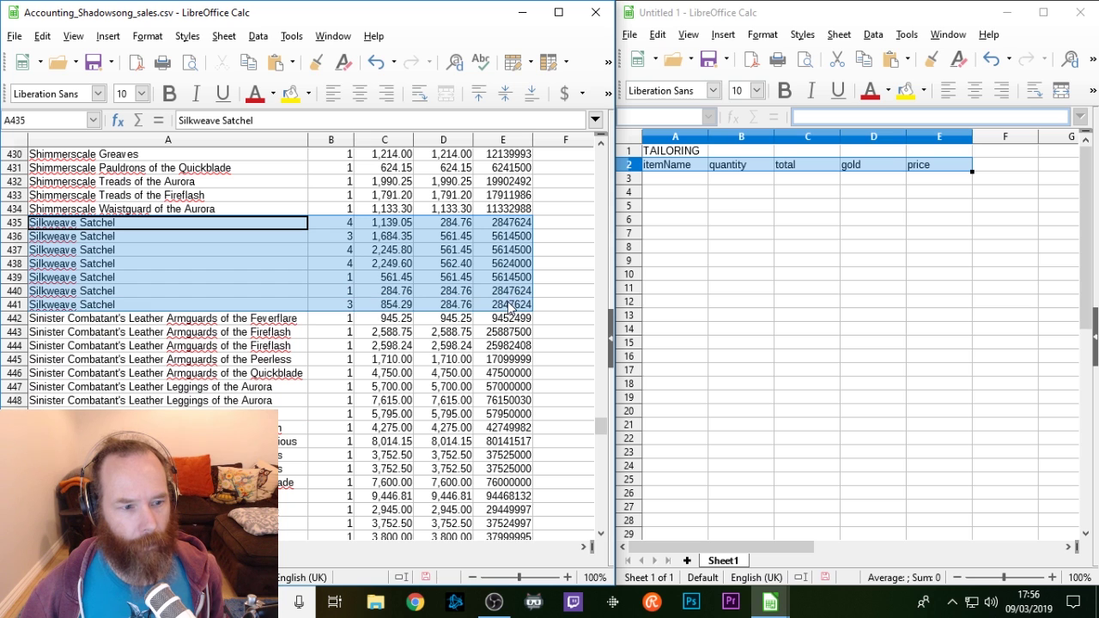
Step: Add all Sinister Combatant's Satin items, rows 466 to 531, columns A to E, to the selection
scroll(234, 309, down, 2)
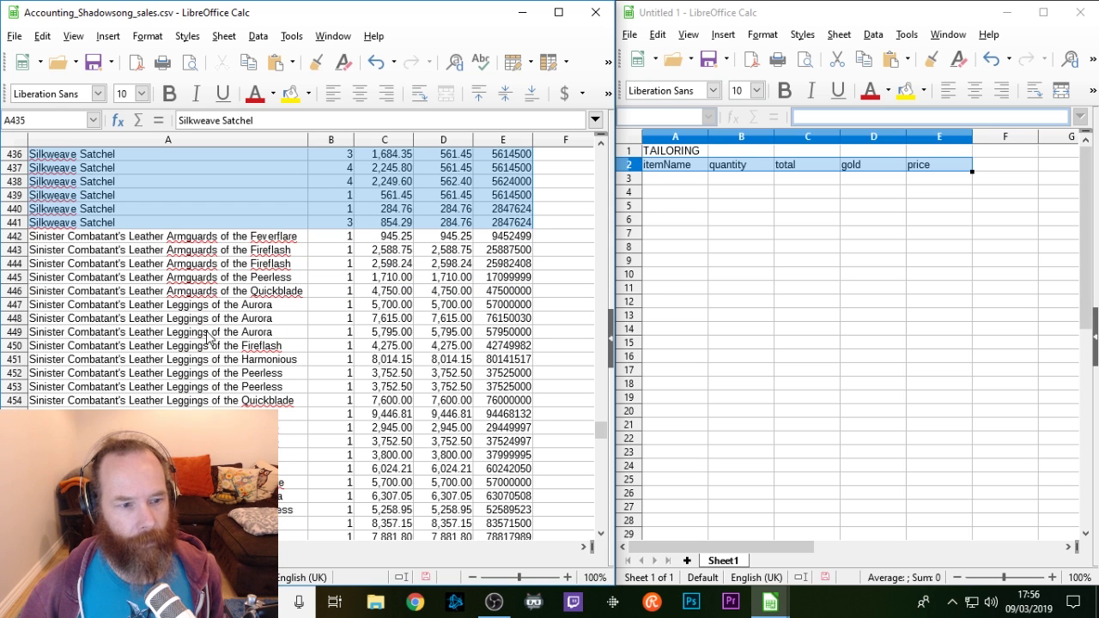
scroll(145, 296, down, 7)
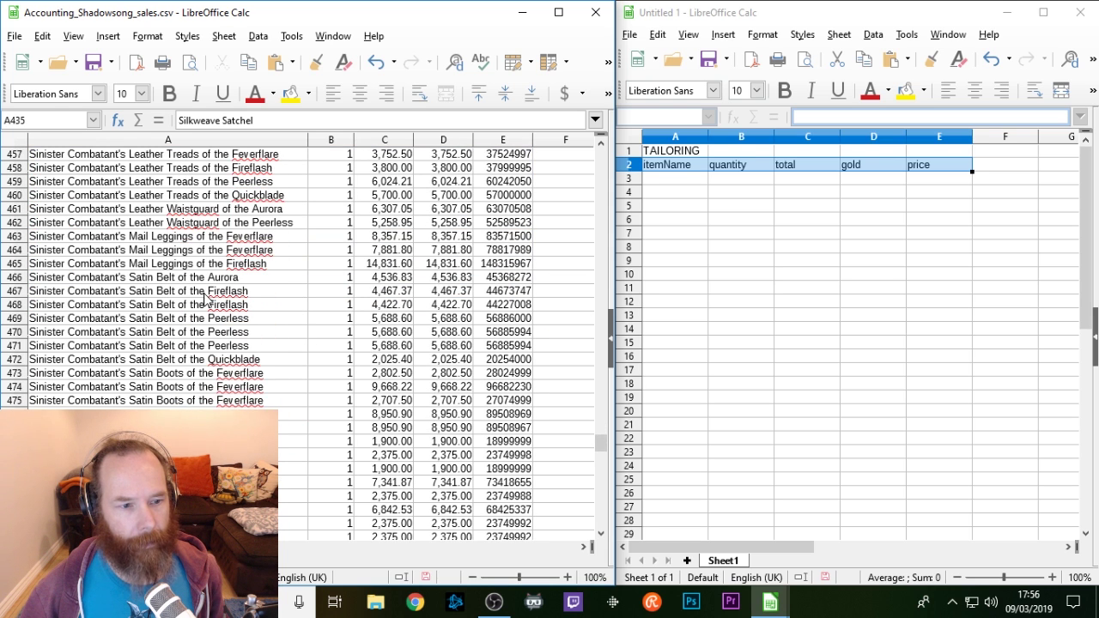
scroll(196, 298, down, 2)
drag(60, 201, 507, 361)
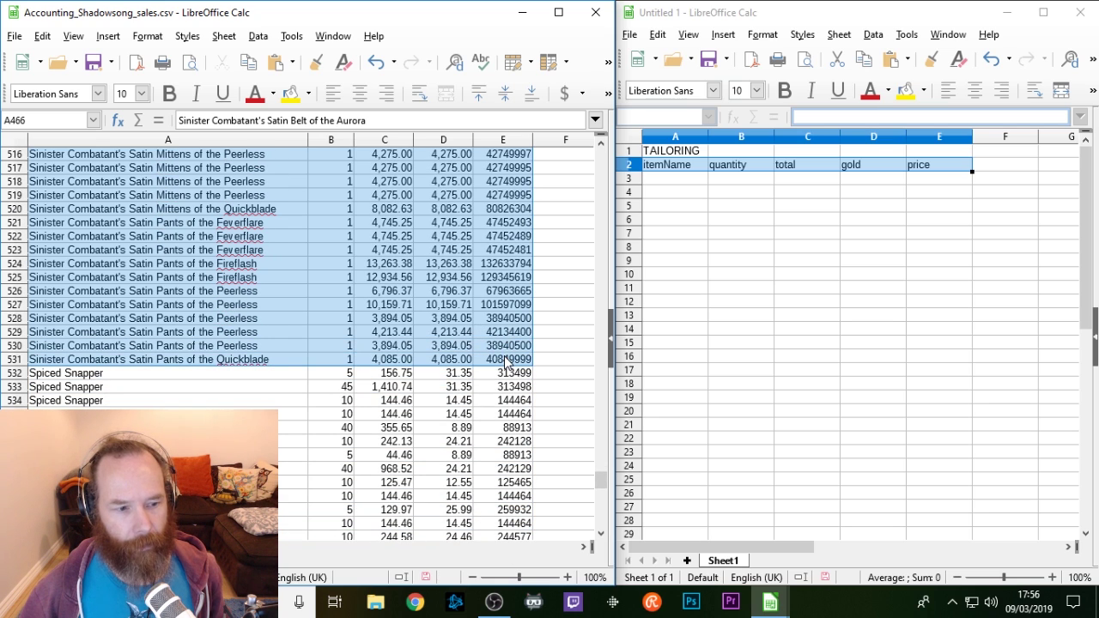
Step: Add the Stylish Red Shirt, White Linen Shirt and White Swashbuckler's Shirt rows to the selection
scroll(404, 368, down, 11)
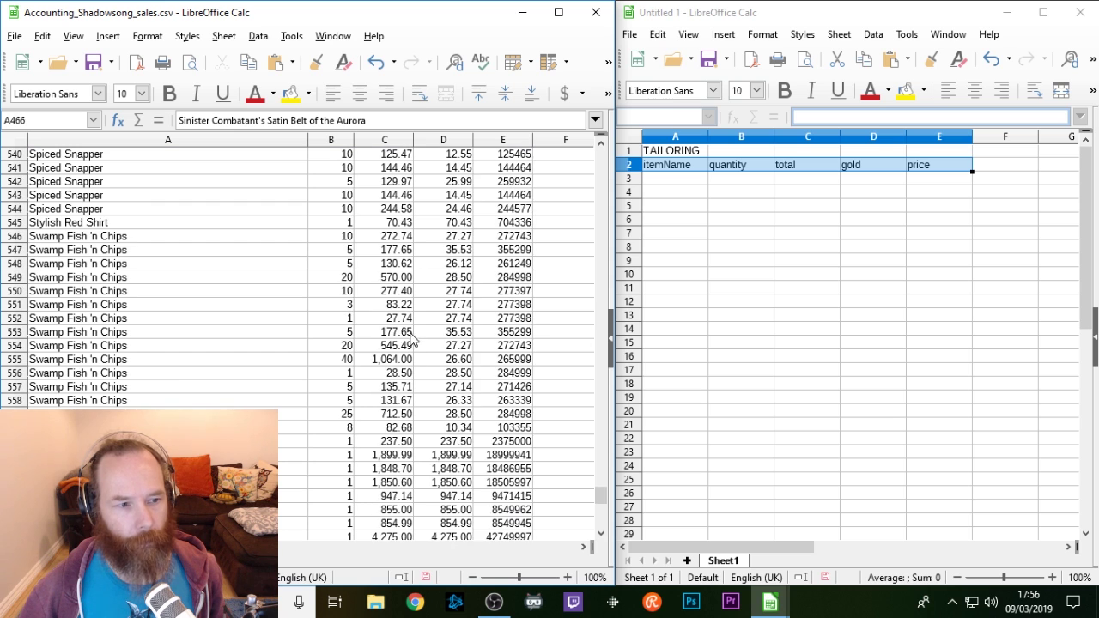
scroll(156, 240, up, 3)
drag(178, 227, 494, 236)
scroll(370, 251, down, 6)
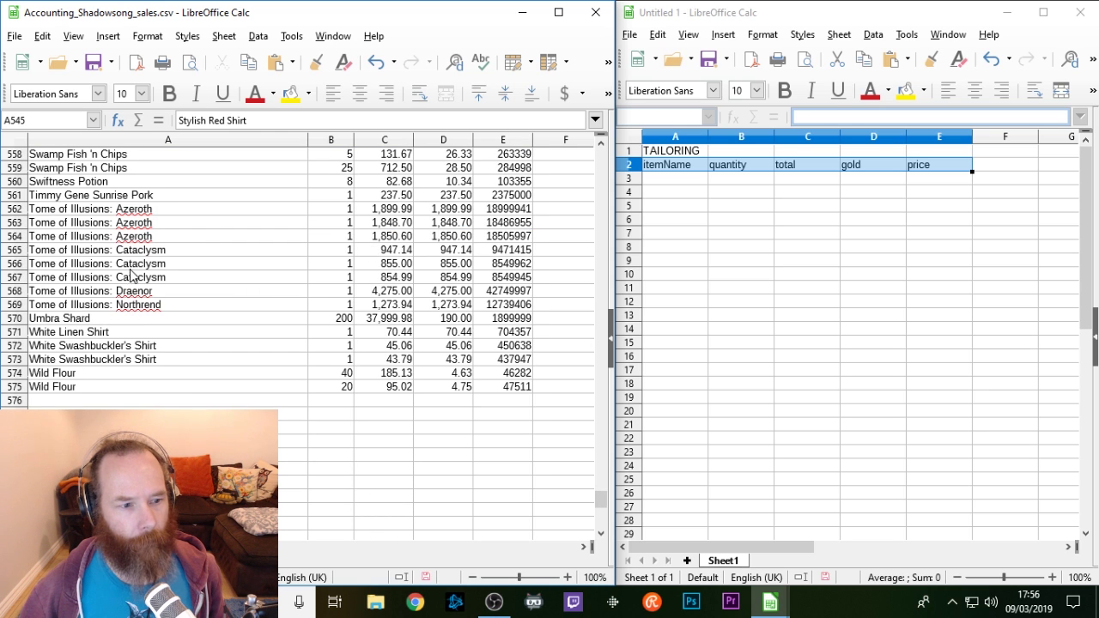
drag(130, 333, 501, 366)
Step: Copy the selected tailoring rows into the TAILORING sheet starting at A3, and clear the originals from the sales file
drag(600, 501, 649, 161)
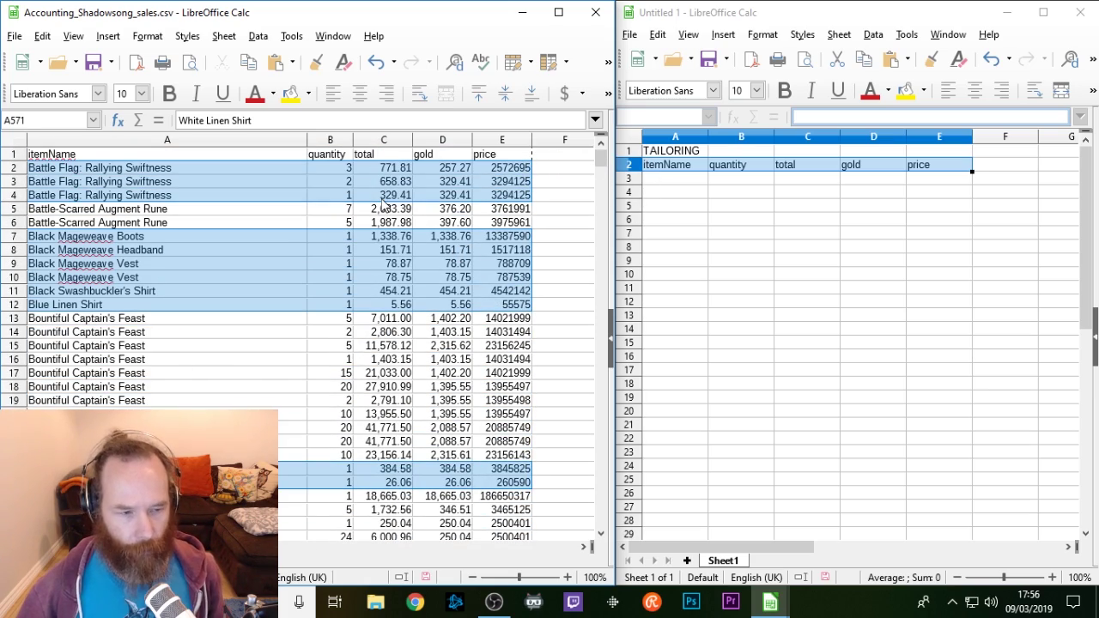
key(ctrl+c)
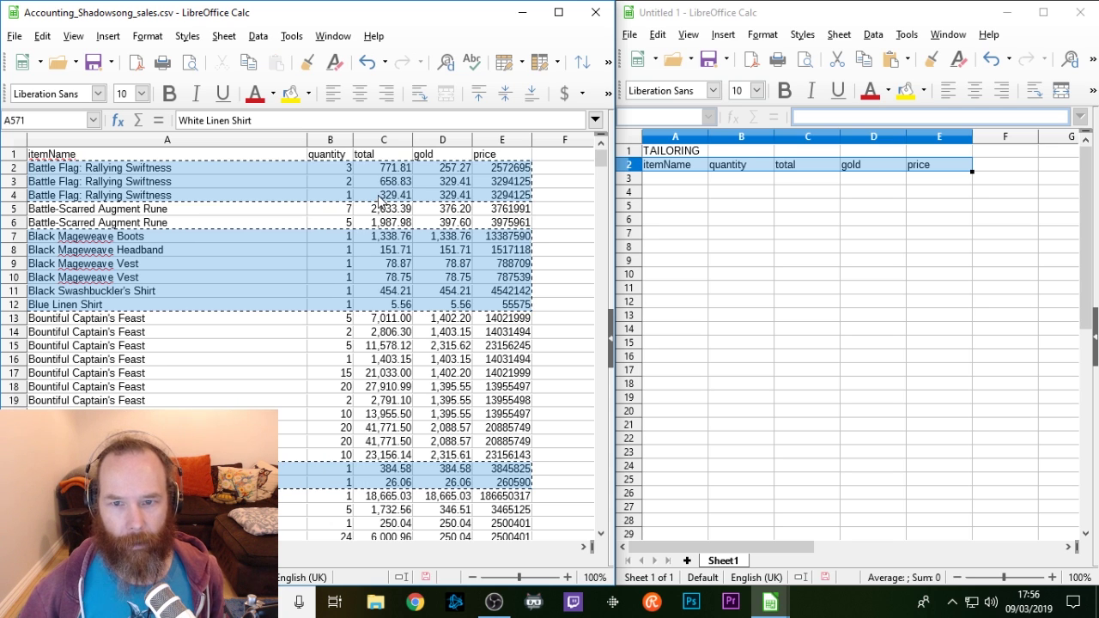
click(667, 182)
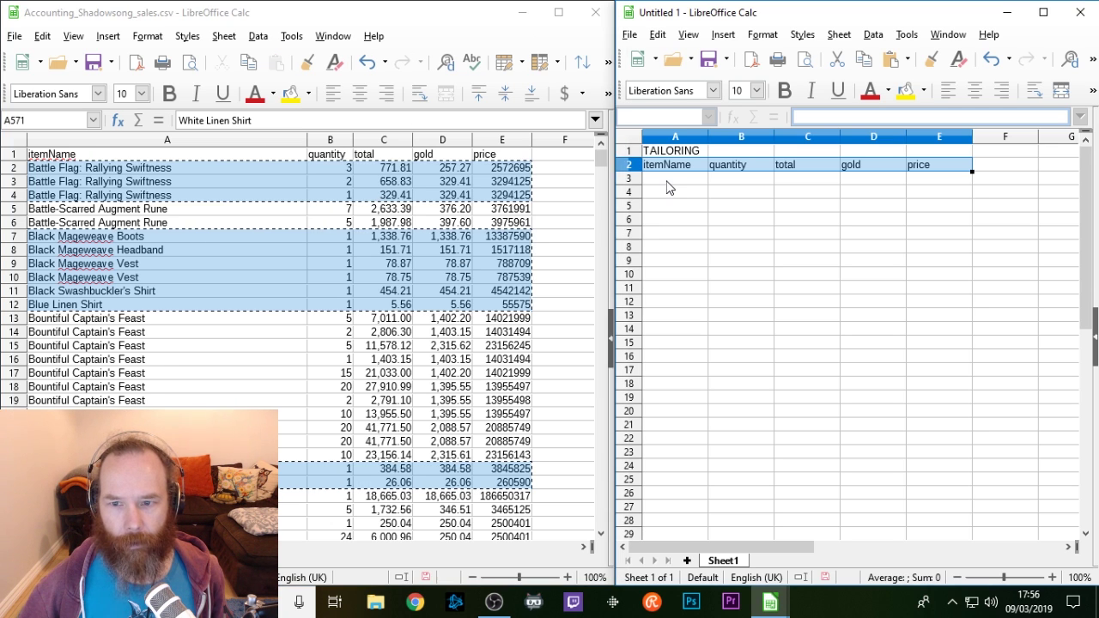
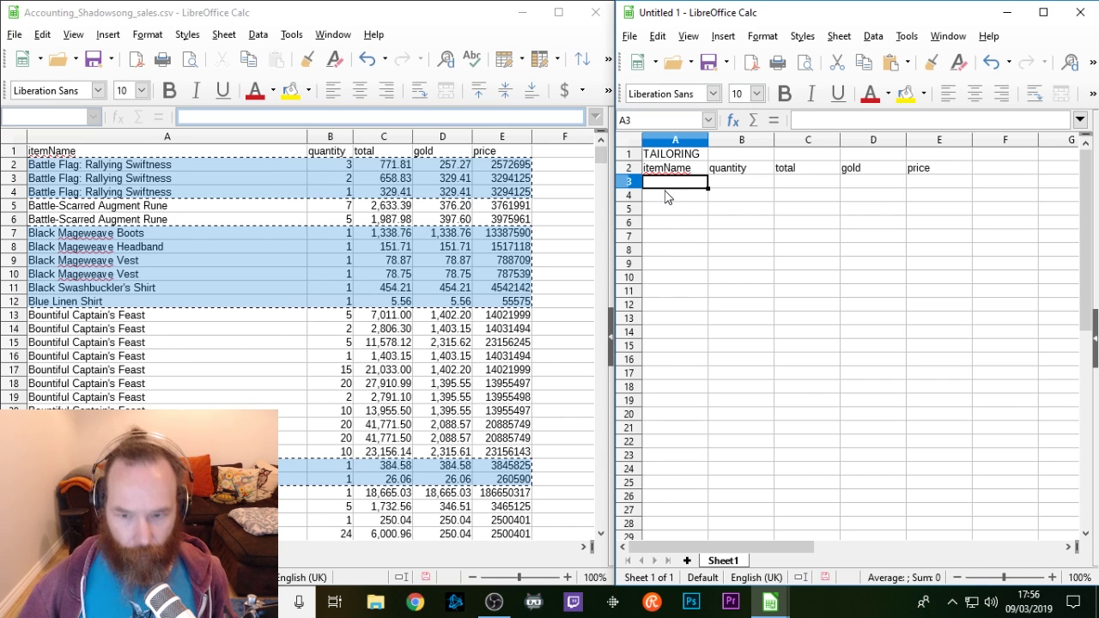
key(ctrl+v)
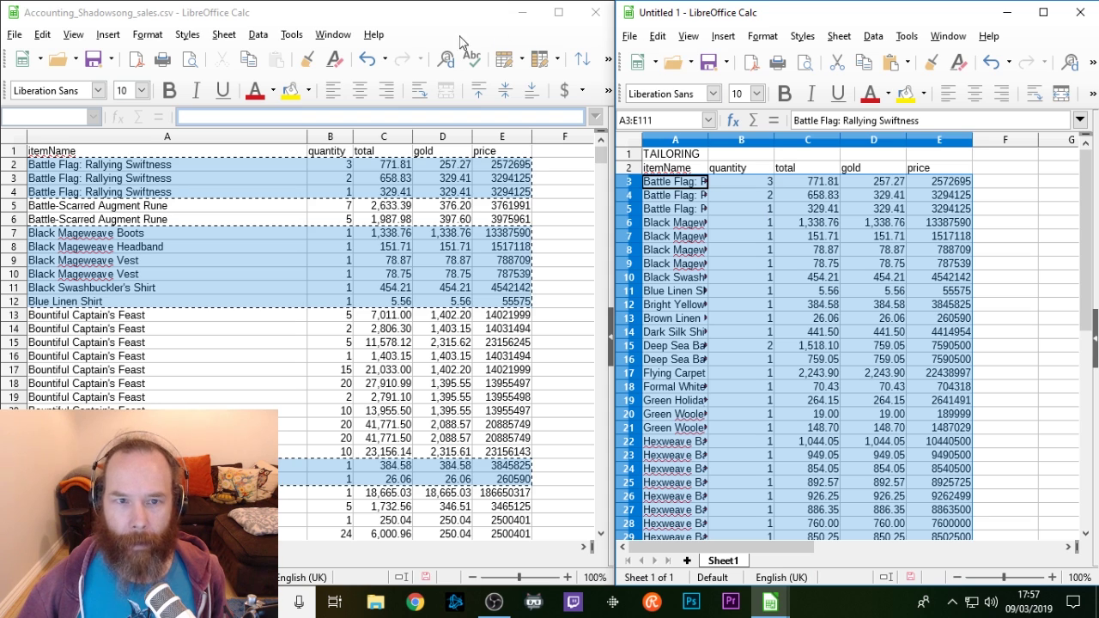
click(411, 21)
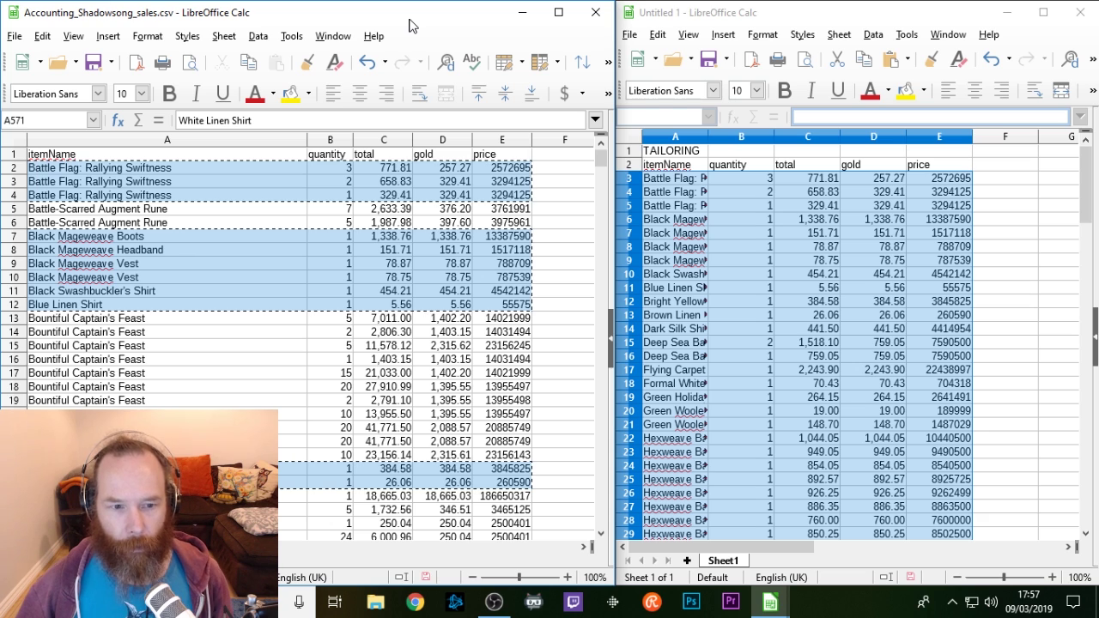
key(Delete)
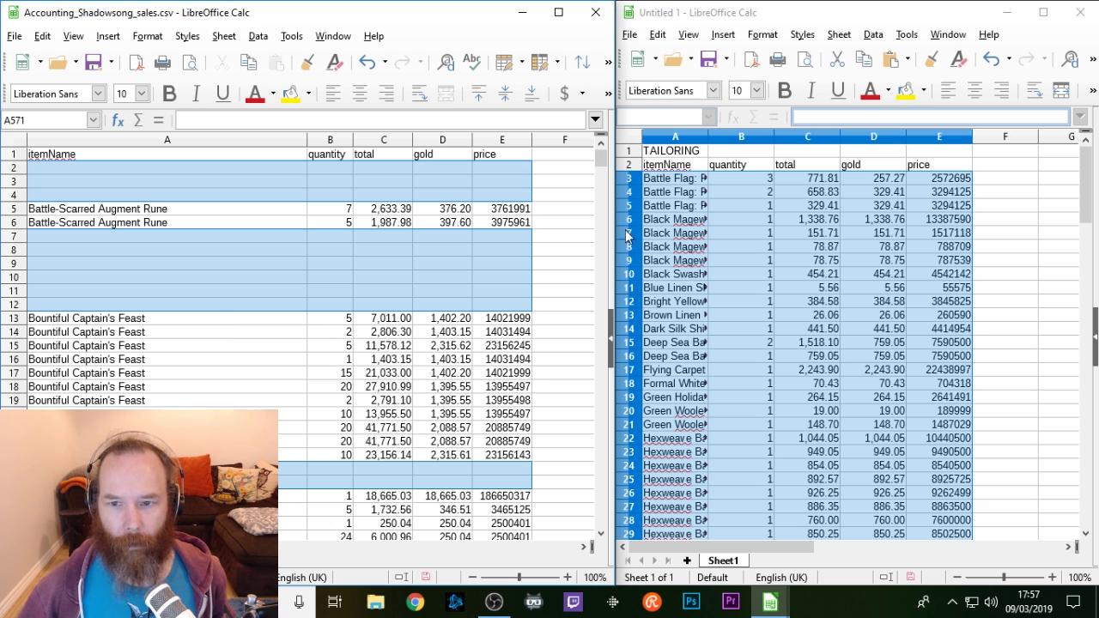
Step: Fit column A of the TAILORING sheet to the item names and review the pasted rows
click(796, 19)
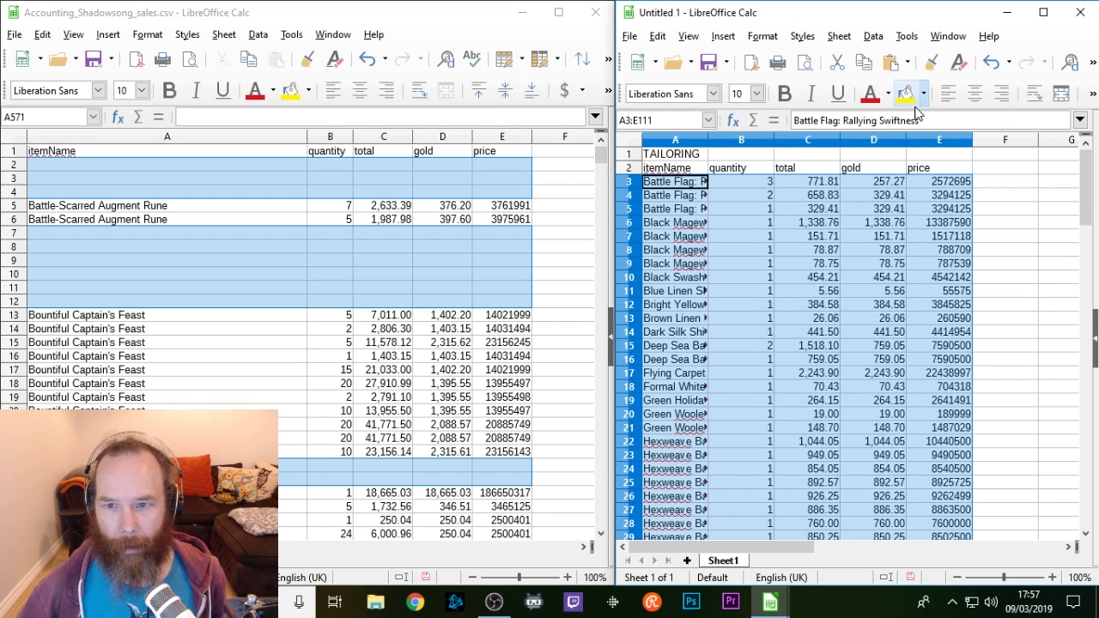
double_click(706, 139)
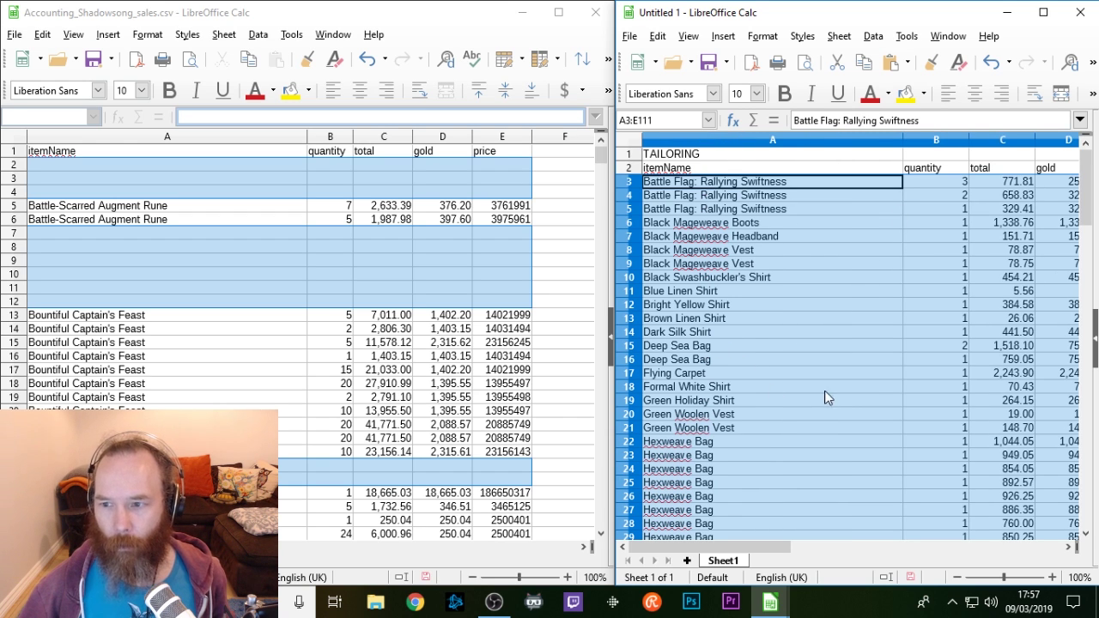
mouse_move(679, 546)
mouse_down()
mouse_move(759, 540)
mouse_move(674, 541)
mouse_up()
click(764, 375)
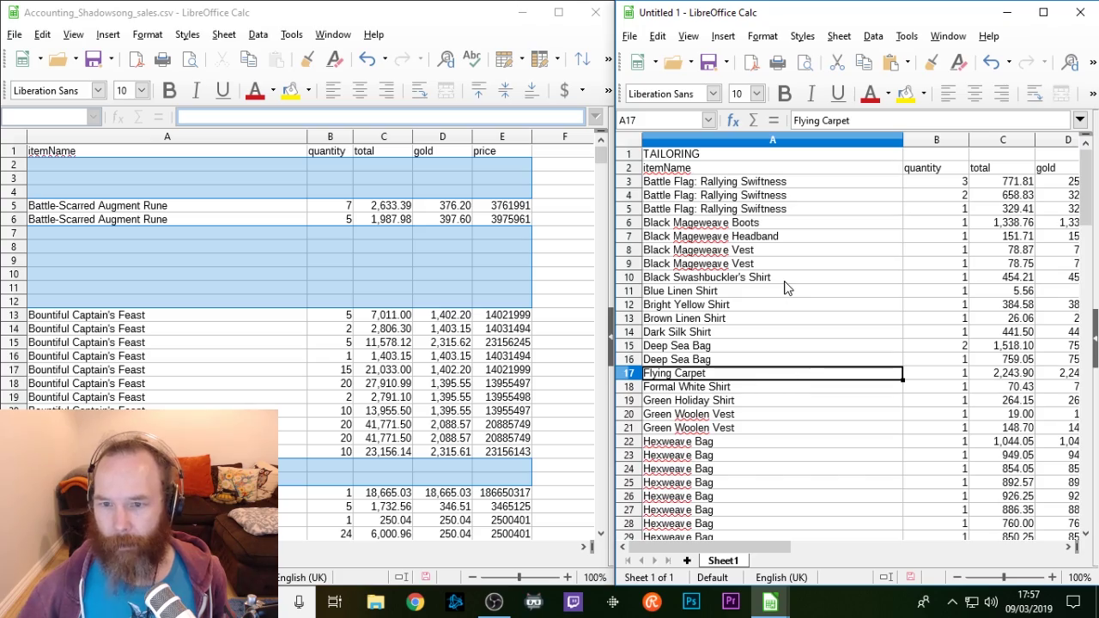
scroll(784, 286, down, 20)
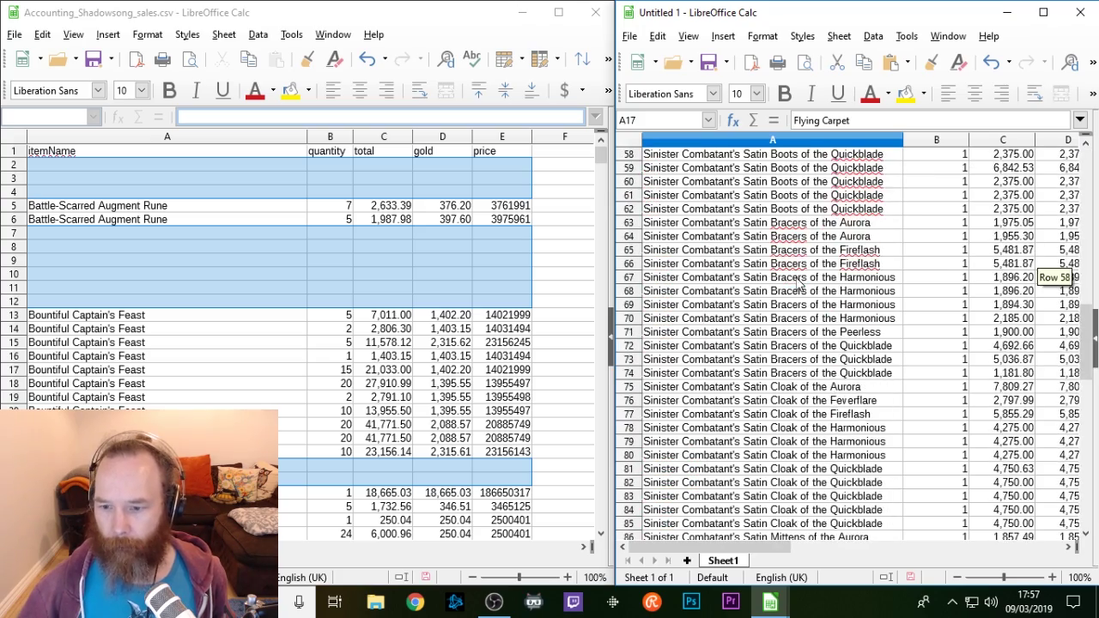
scroll(806, 293, down, 7)
scroll(807, 294, up, 17)
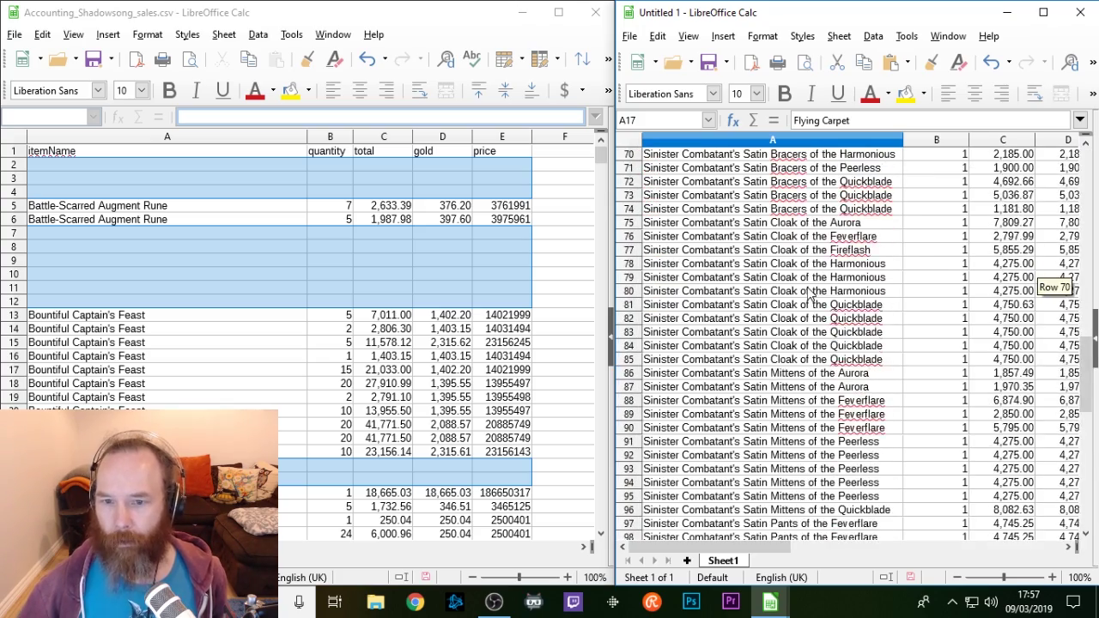
scroll(807, 293, up, 16)
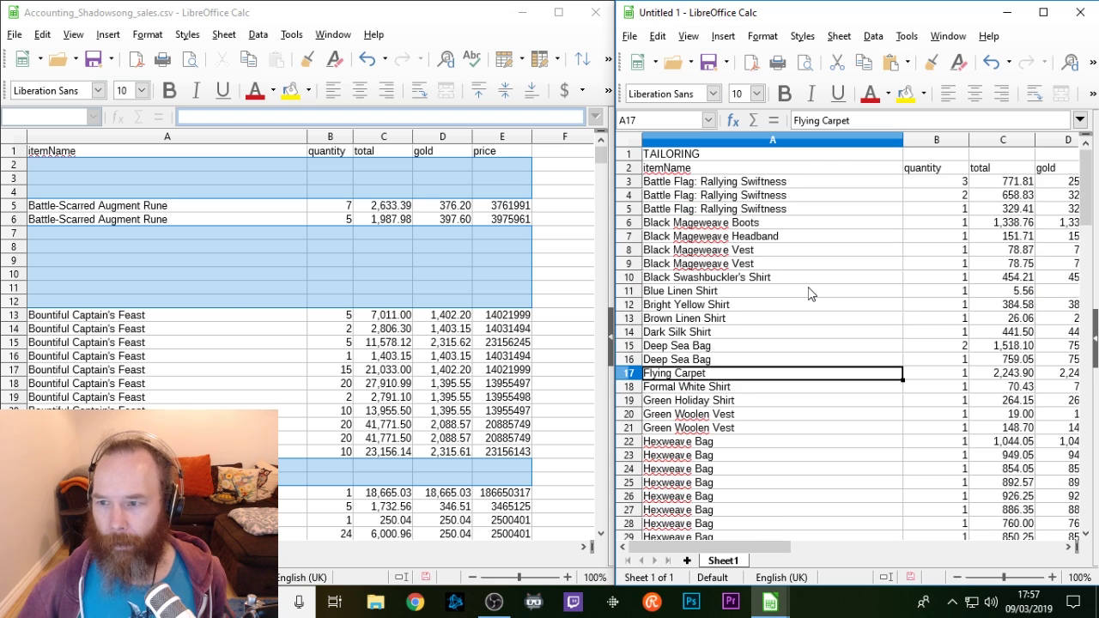
Step: Add a second sheet to the untitled spreadsheet and enter the title COOKING in cell A1
click(182, 336)
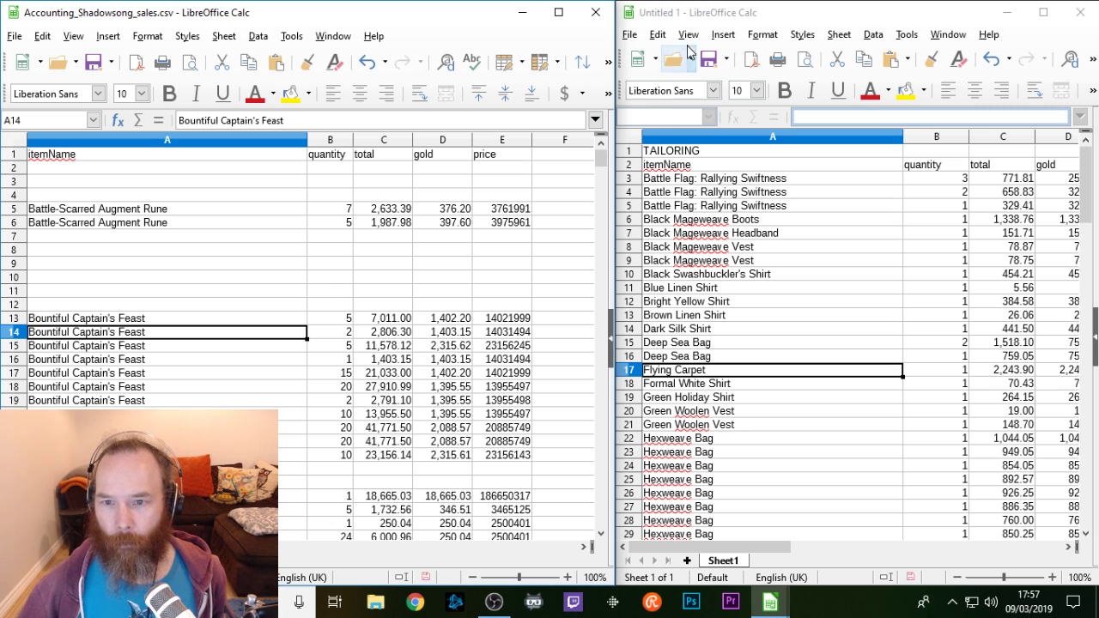
click(721, 563)
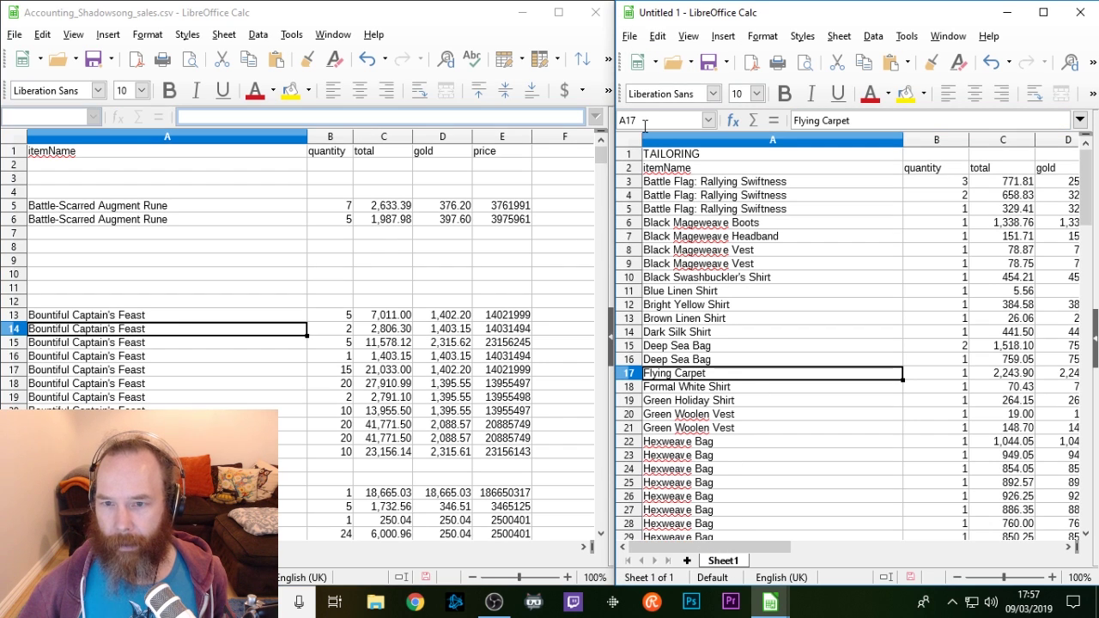
click(688, 560)
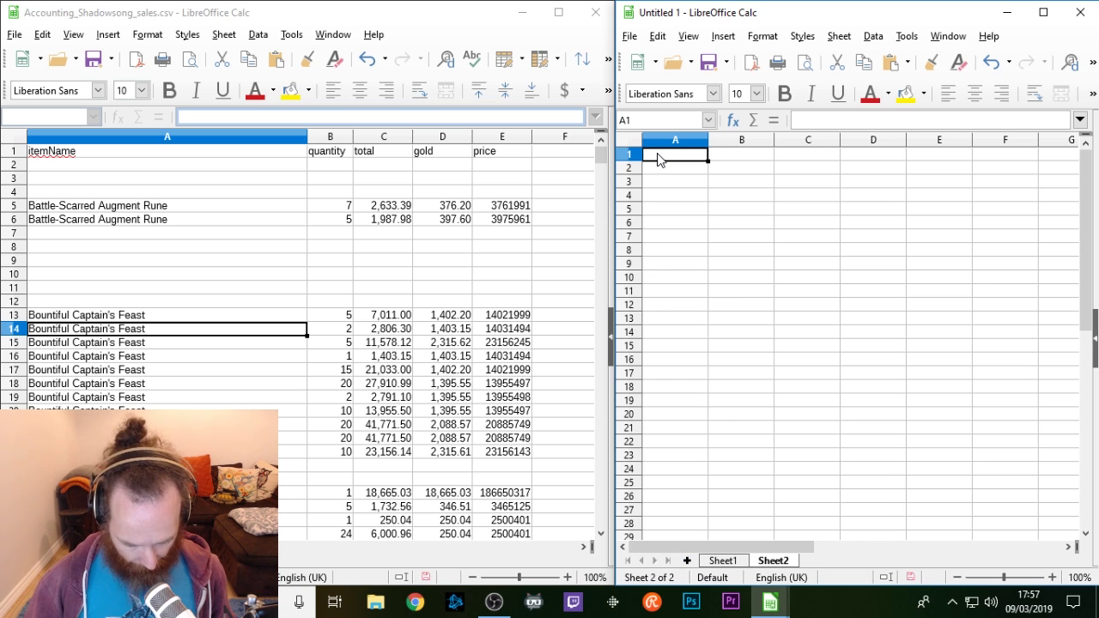
text(COOKING)
key(Return)
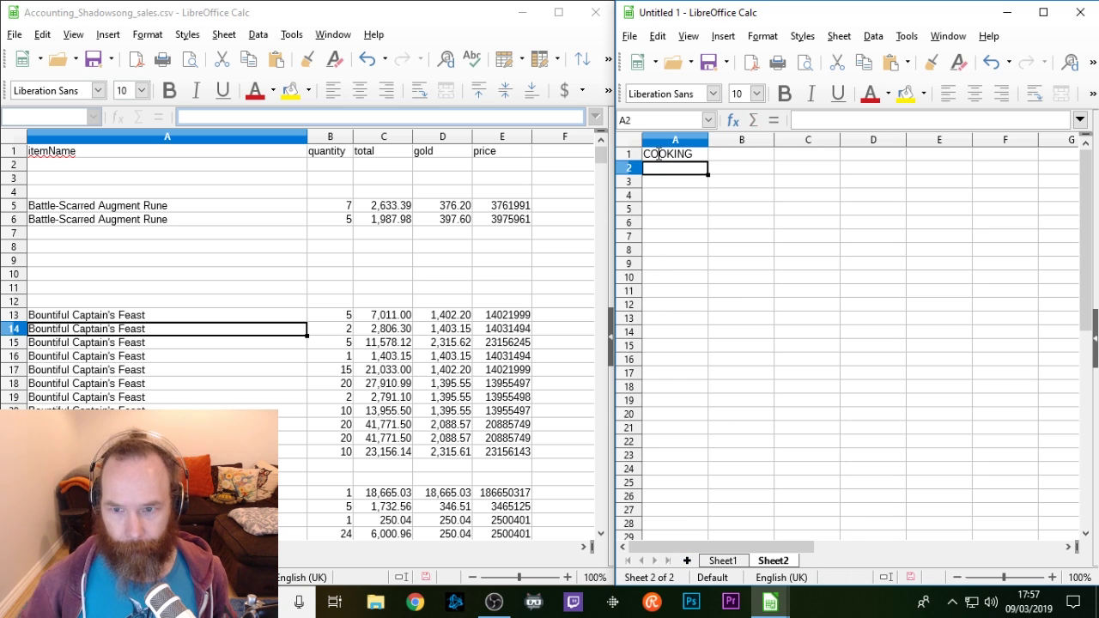
Step: Copy the header row A1:E1 from the sales file into the COOKING sheet at A2
drag(172, 155, 502, 160)
key(ctrl+c)
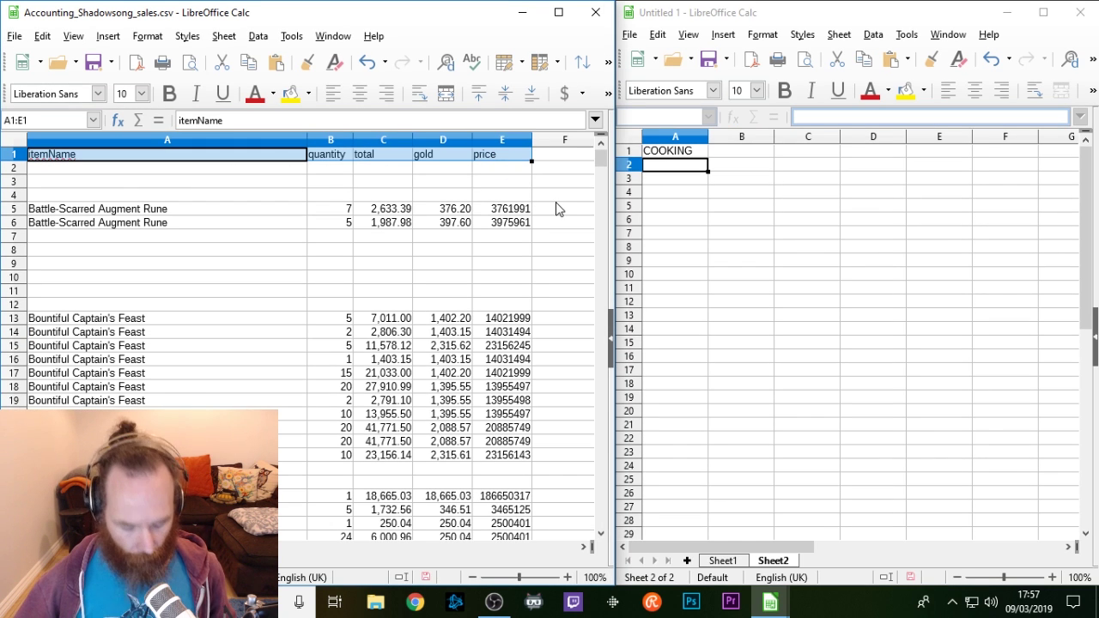
click(704, 210)
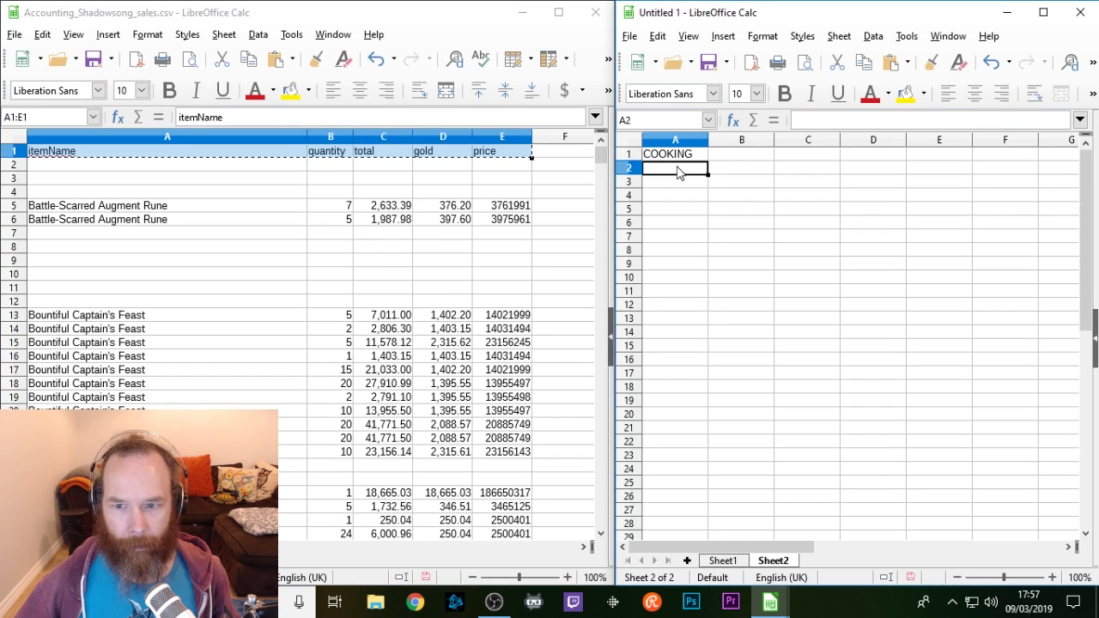
key(ctrl+v)
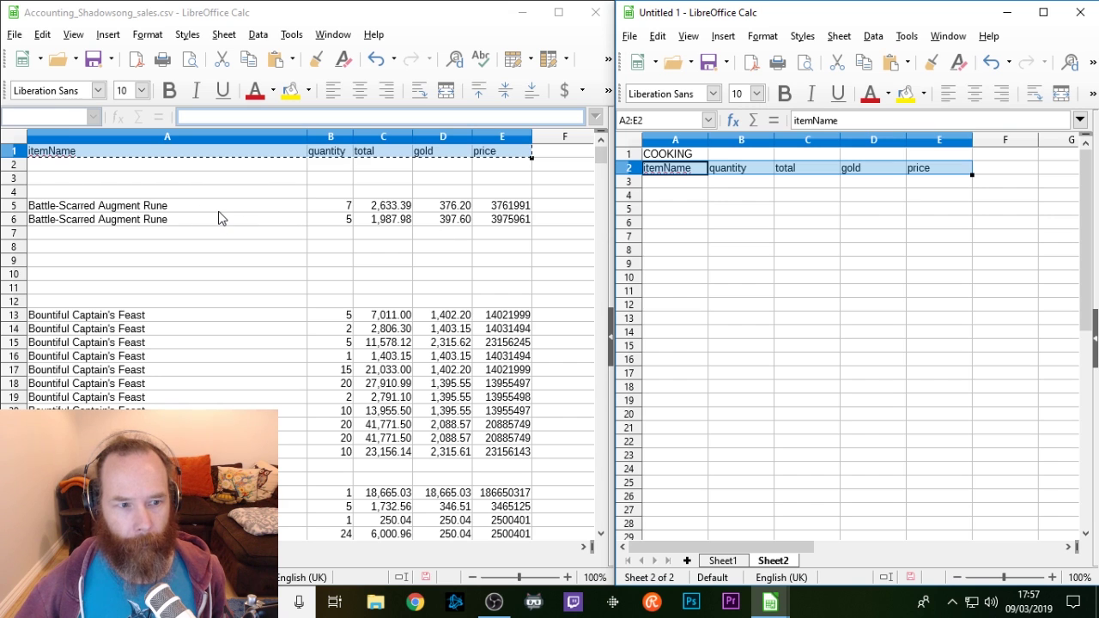
Step: Select the Bountiful Captain's Feast rows, A13:E23, in the sales file
scroll(219, 217, down, 3)
scroll(253, 302, up, 3)
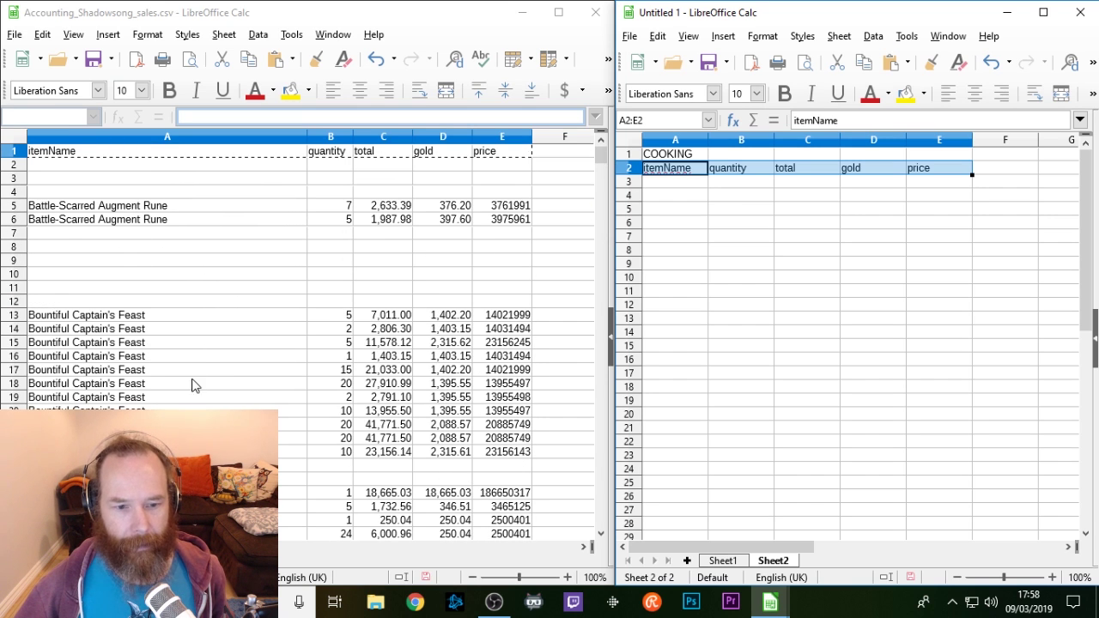
scroll(185, 377, down, 3)
scroll(185, 356, up, 1)
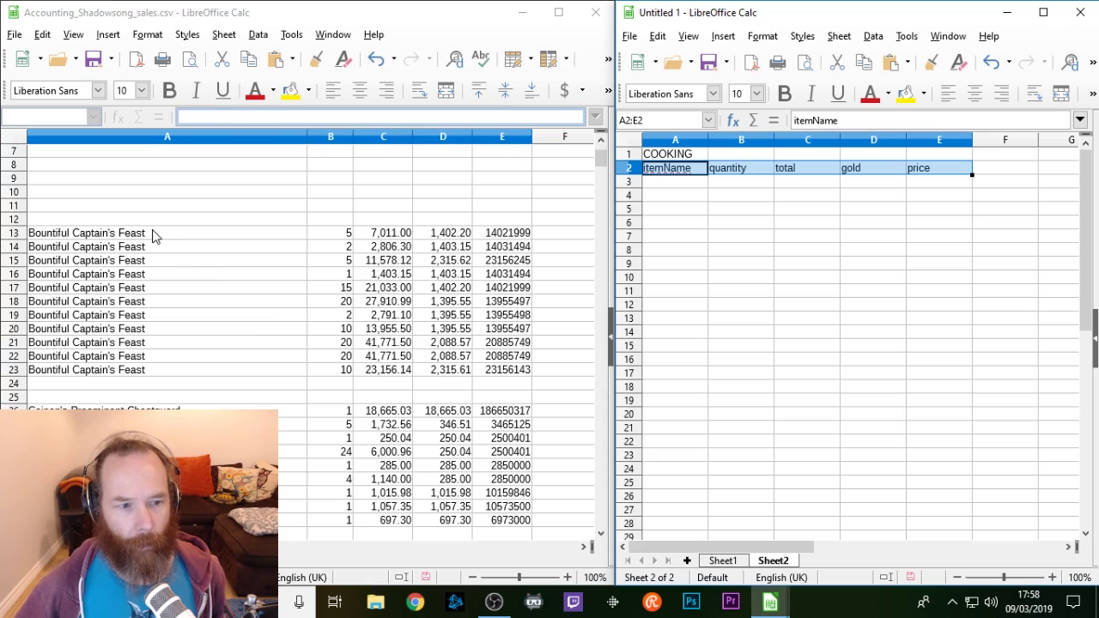
drag(152, 237, 511, 379)
Step: Add the Foosaka, Galley Banquet, Goldshire Farms Smoked Sausage, Honey Potpie and Honey-Glazed Haunches rows to the cooking selection
scroll(369, 386, down, 4)
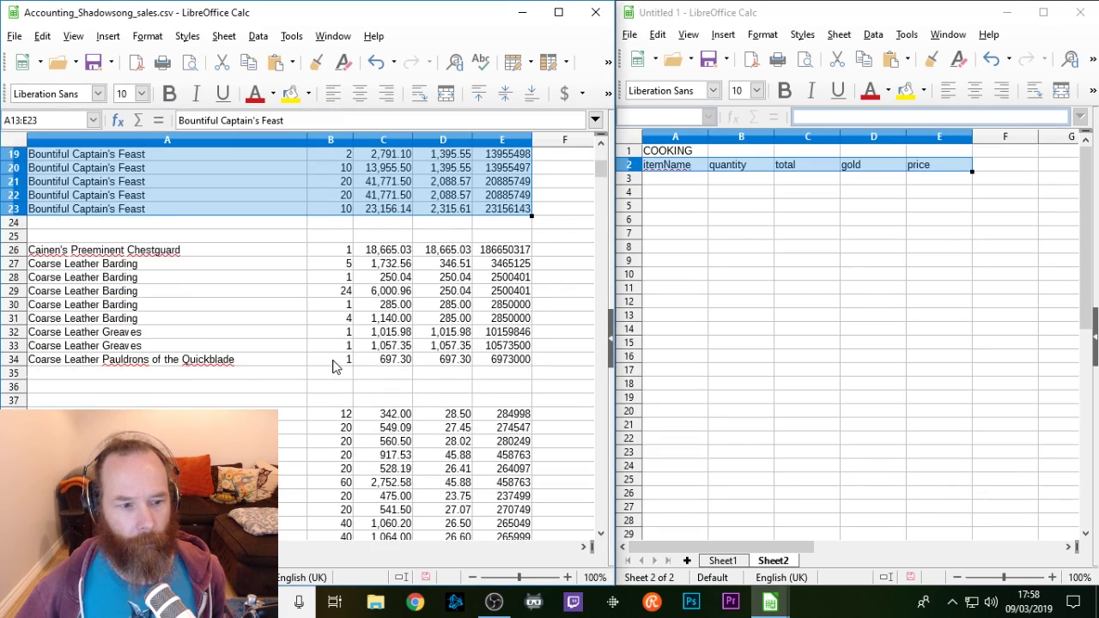
scroll(232, 300, down, 20)
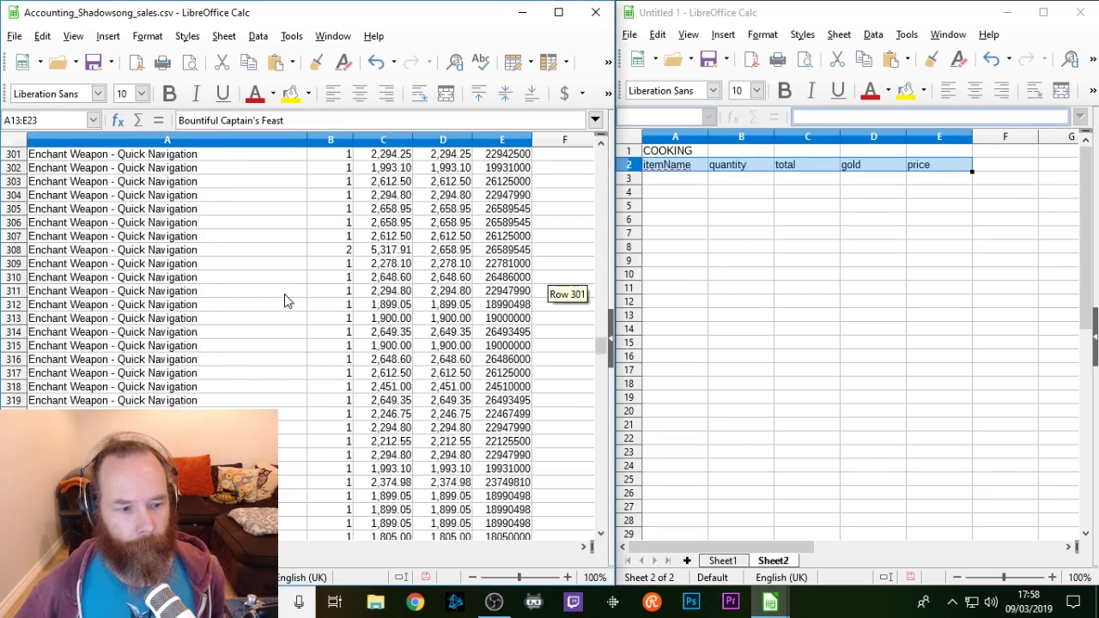
drag(178, 267, 498, 333)
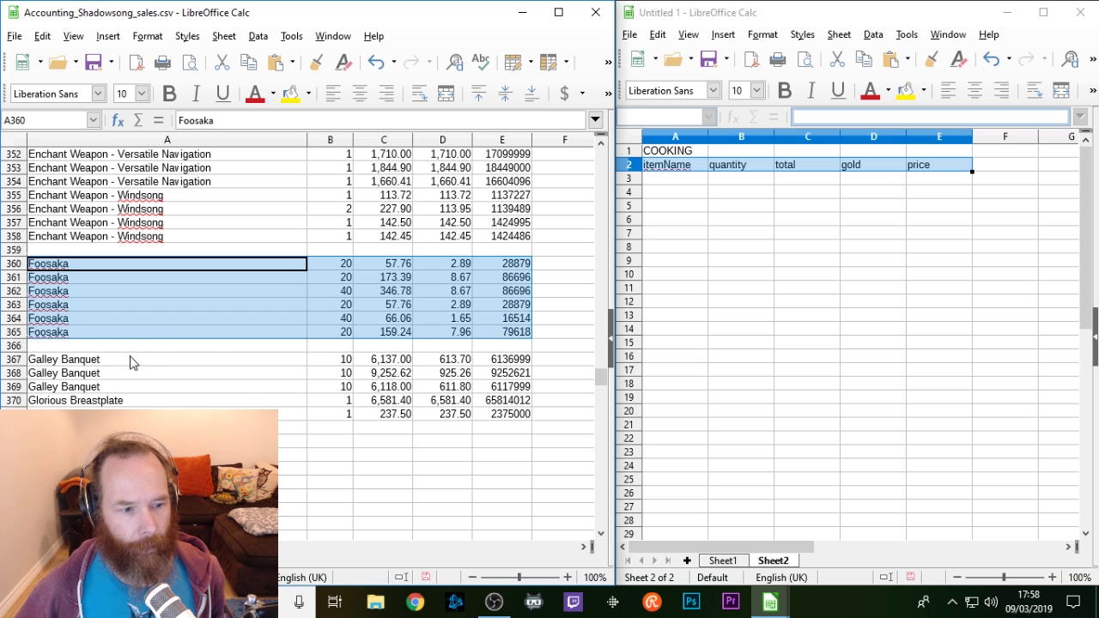
ctrl+drag(132, 361, 488, 389)
ctrl+drag(283, 414, 480, 413)
scroll(386, 391, down, 5)
ctrl+drag(282, 386, 519, 429)
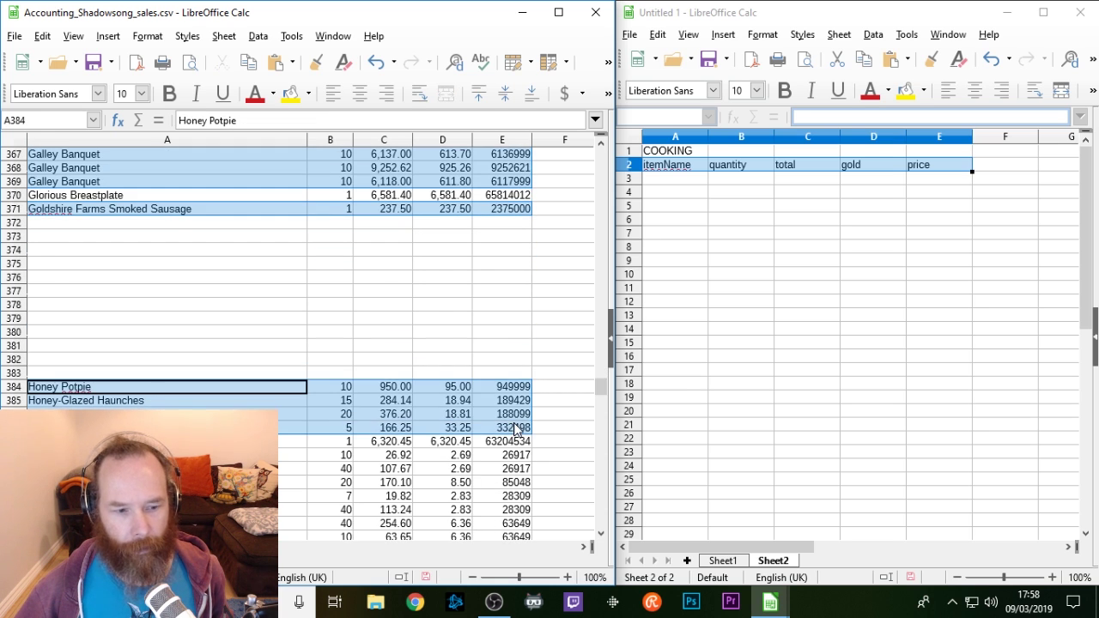
Step: Add the Kul Tiramisu through Mon'Dazi rows A389:E397, the Redtail Loach and Rhino Meat rows A403:E406, and rows A409:E412 to the cooking selection
scroll(109, 260, down, 5)
ctrl+drag(112, 256, 512, 364)
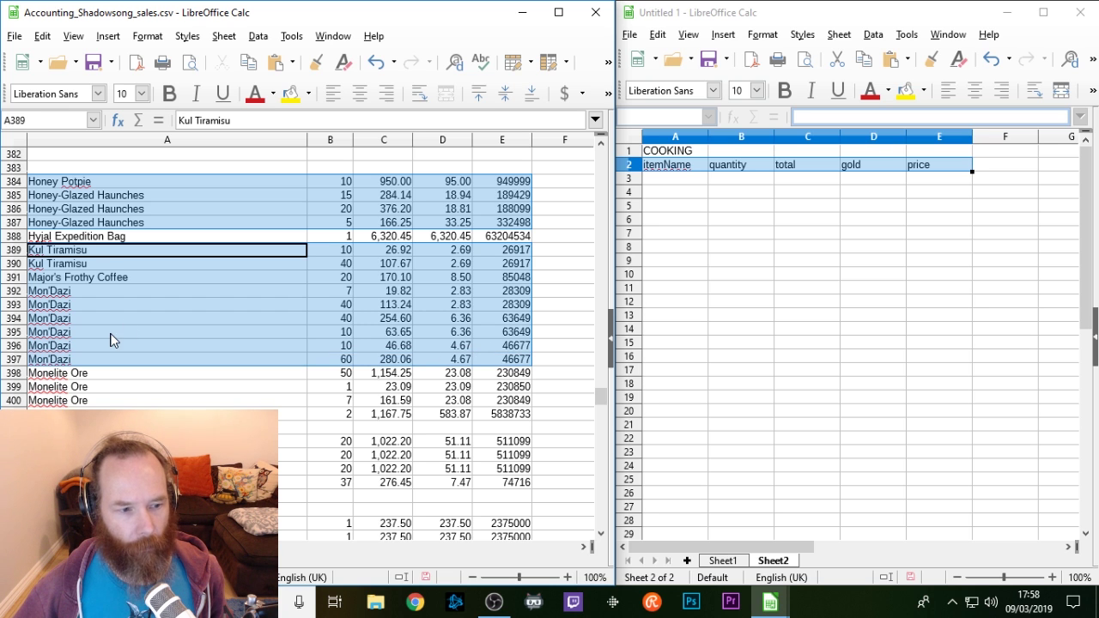
scroll(107, 408, down, 6)
ctrl+drag(51, 189, 441, 263)
ctrl+drag(51, 277, 442, 318)
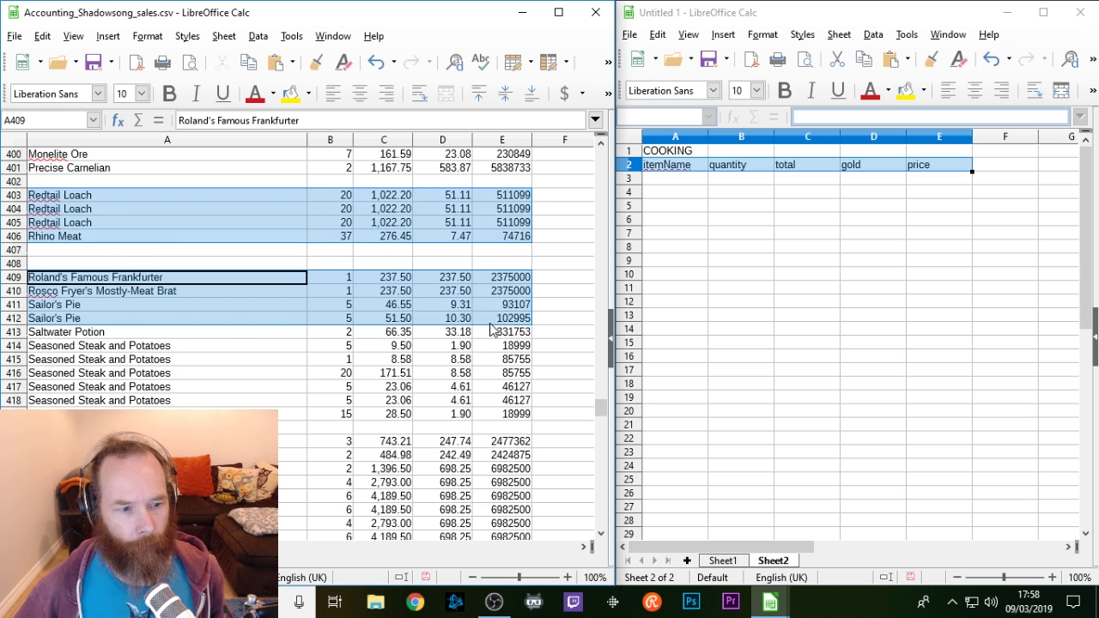
Step: Add the Seasoned Steak and Potatoes, Swamp Fish 'n Chips, Timmy Gene Sunrise Pork and Wild Flour rows to the cooking selection
ctrl+click(51, 346)
scroll(183, 225, down, 20)
scroll(172, 246, down, 5)
ctrl+drag(52, 236, 502, 400)
scroll(263, 265, down, 4)
ctrl+click(262, 265)
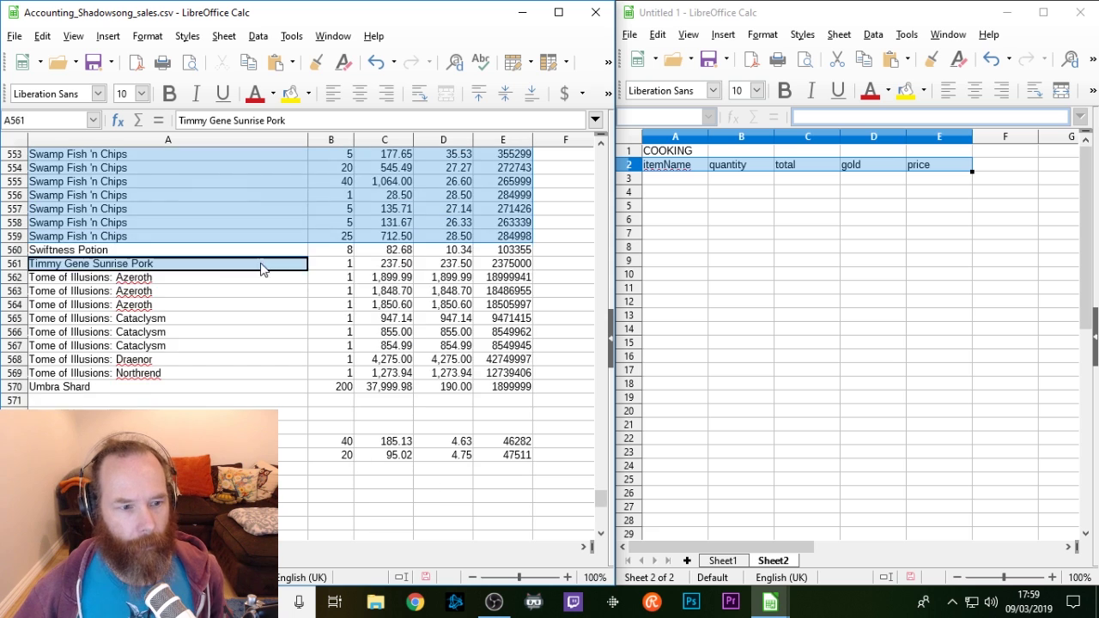
scroll(169, 321, down, 3)
ctrl+drag(169, 321, 455, 333)
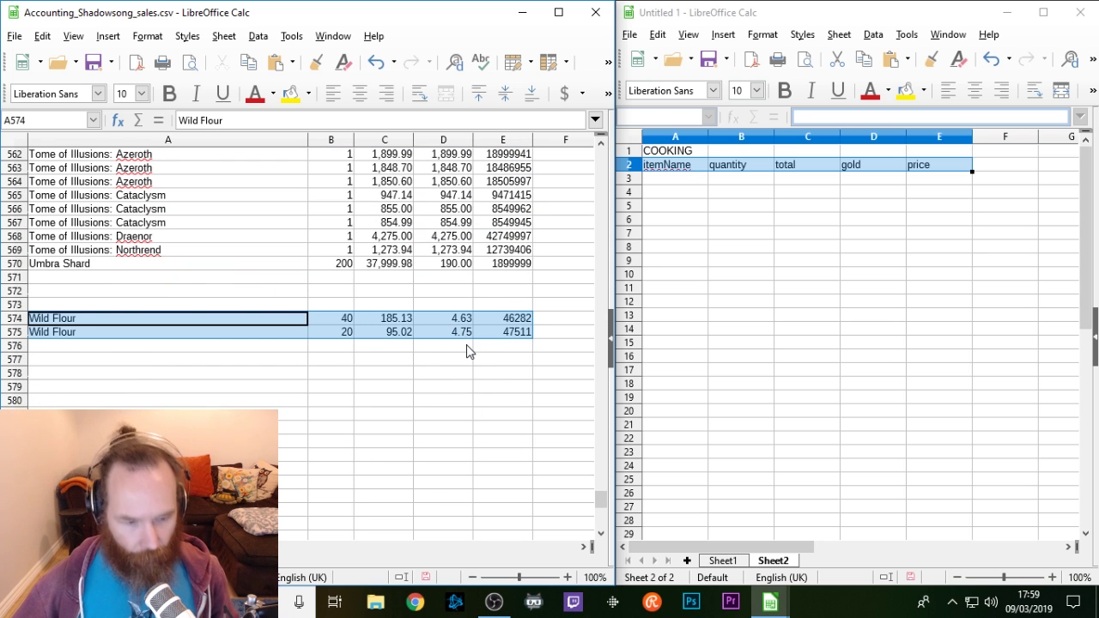
Step: Copy the selected cooking rows into the COOKING sheet at A3 and fit column A's width to its contents
key(ctrl+c)
click(675, 181)
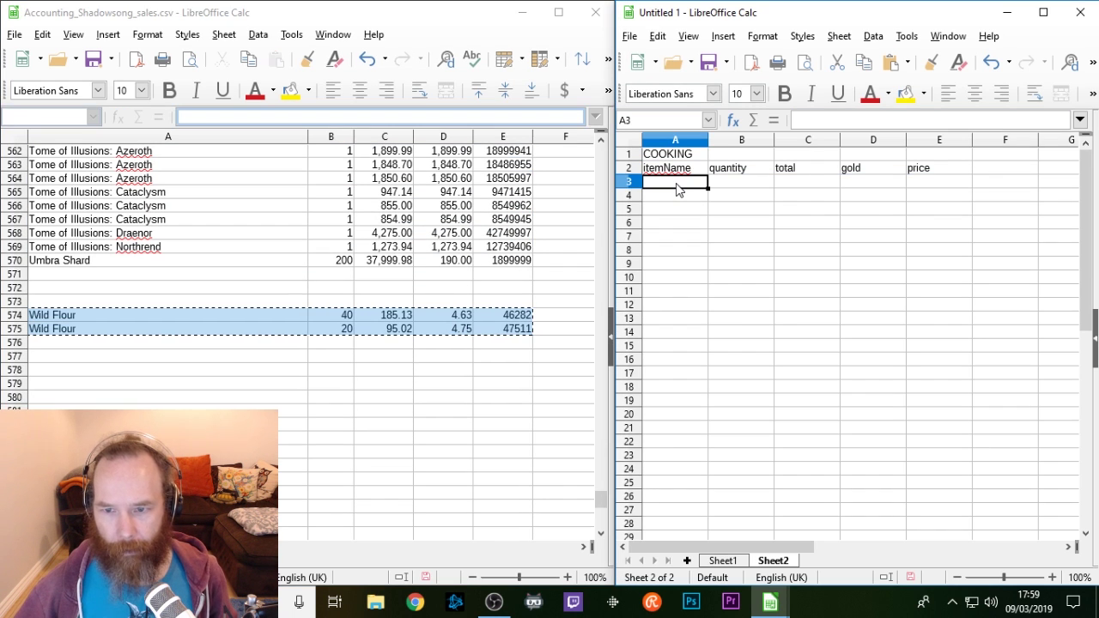
key(ctrl+v)
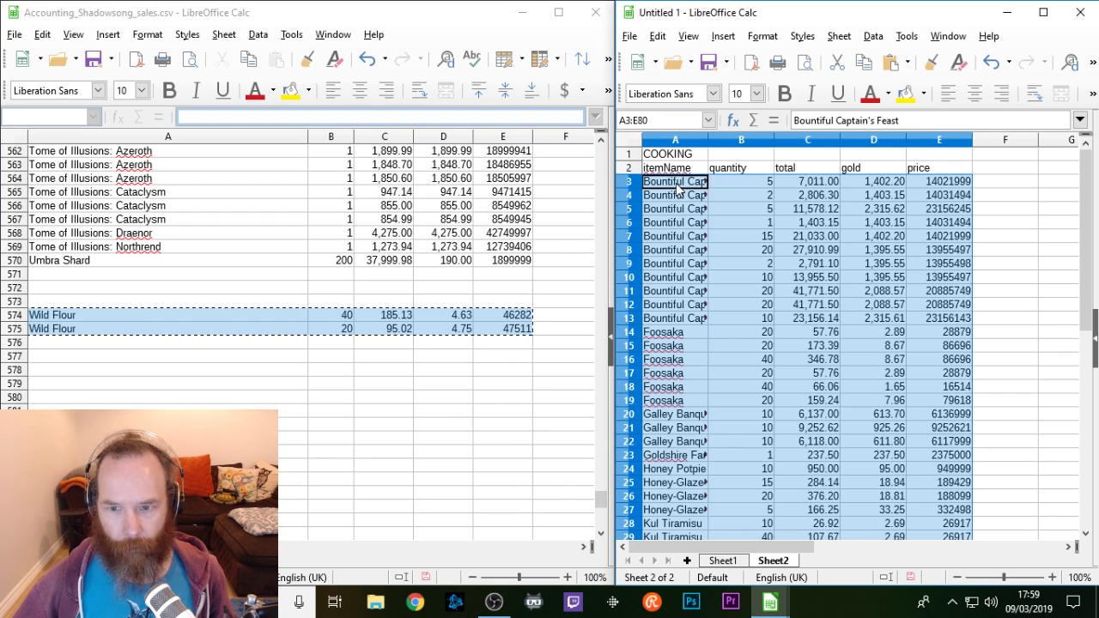
double_click(708, 141)
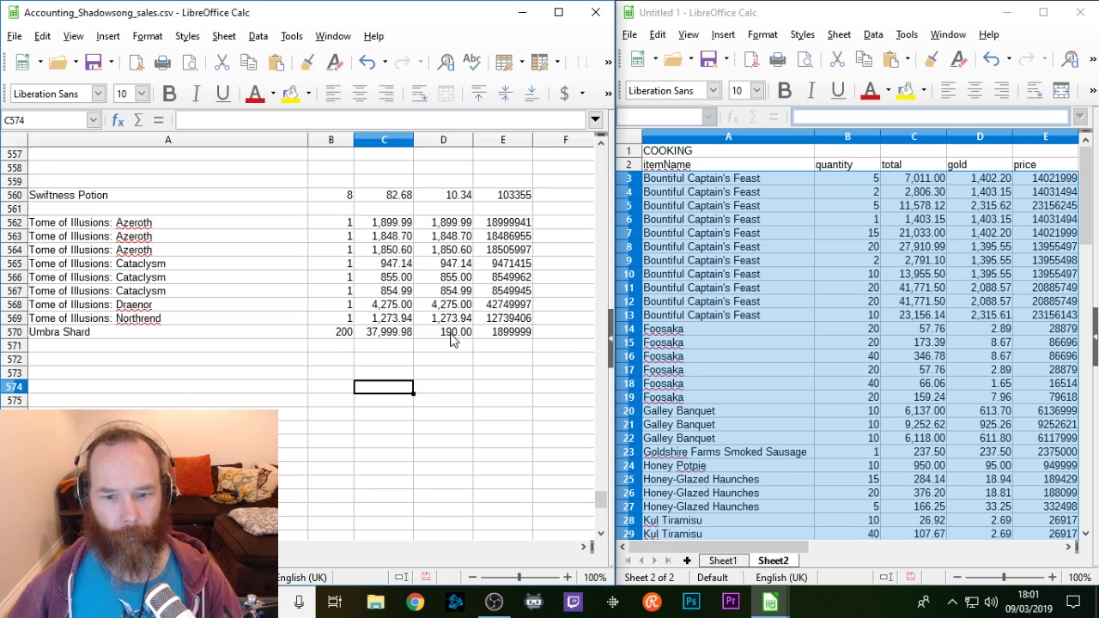
scroll(302, 326, up, 2)
click(729, 397)
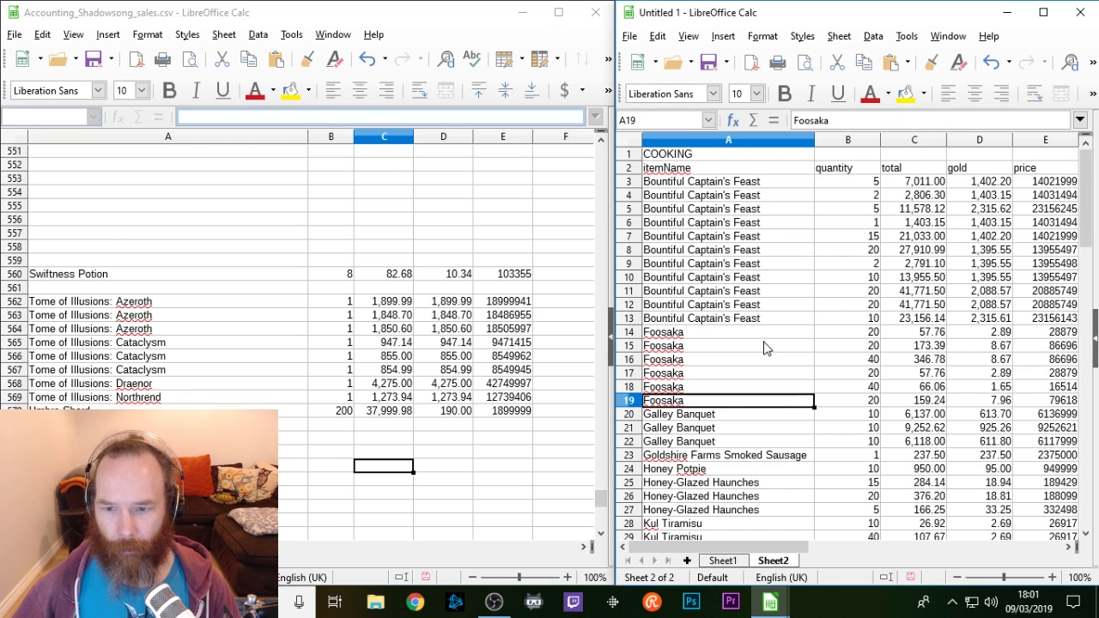
click(764, 219)
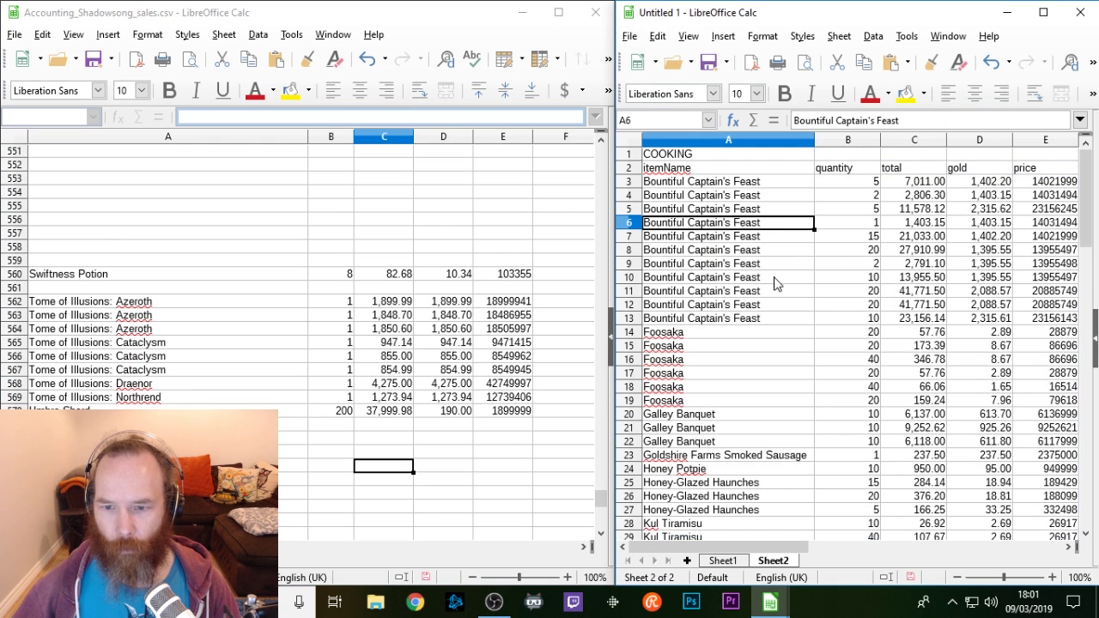
Step: Insert an empty row above Red Swashbuckler's Shirt, row 31, in Sheet1 of the new spreadsheet
click(732, 561)
drag(604, 498, 604, 395)
scroll(791, 332, down, 5)
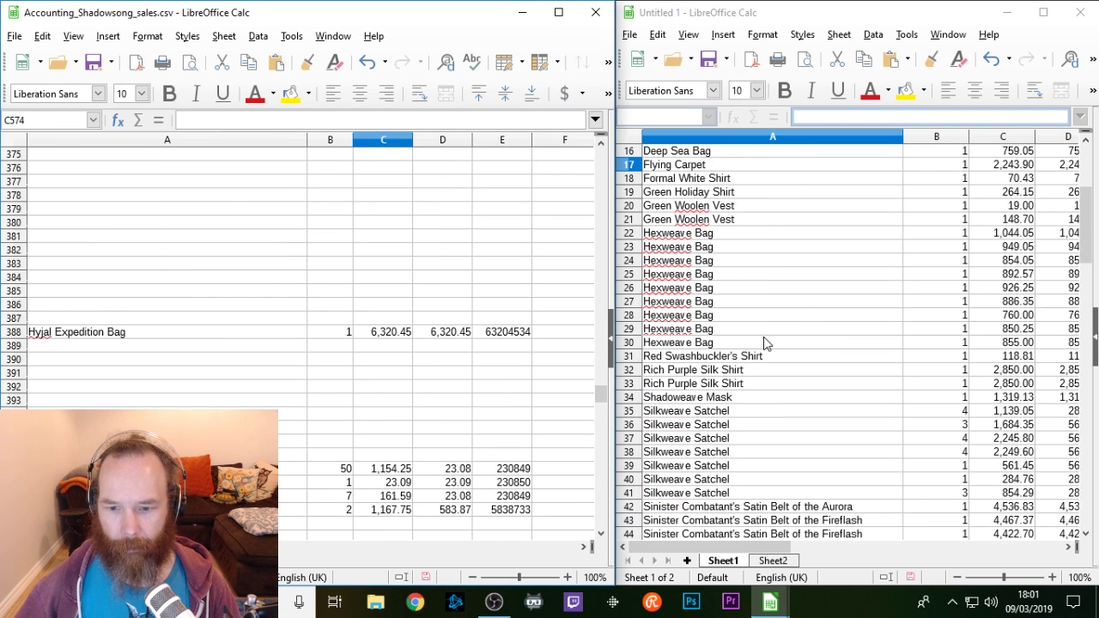
click(631, 362)
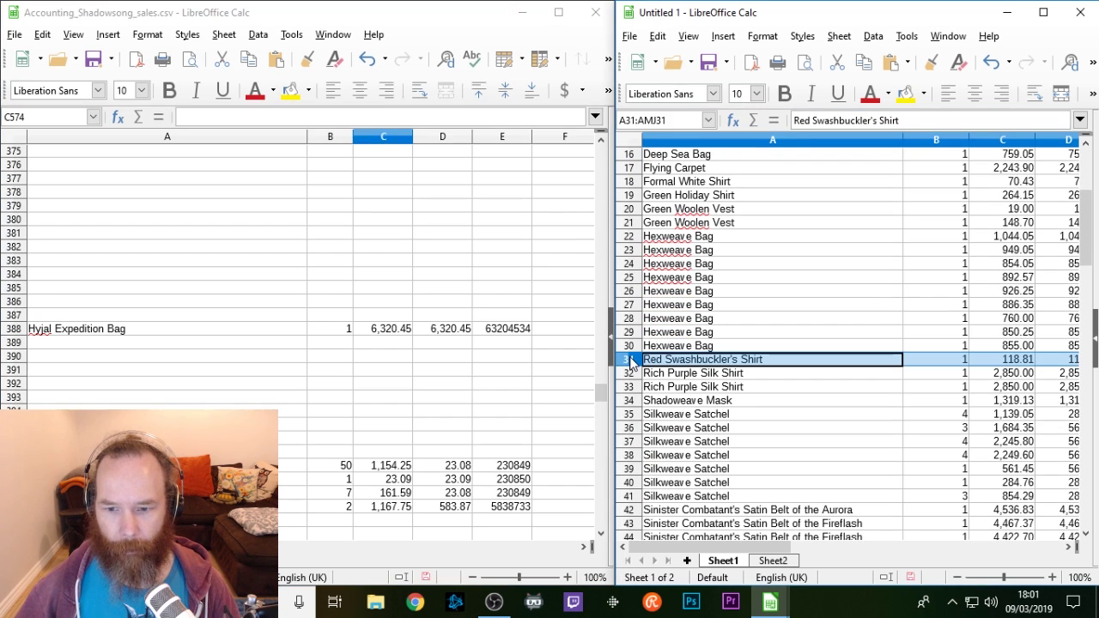
right_click(631, 361)
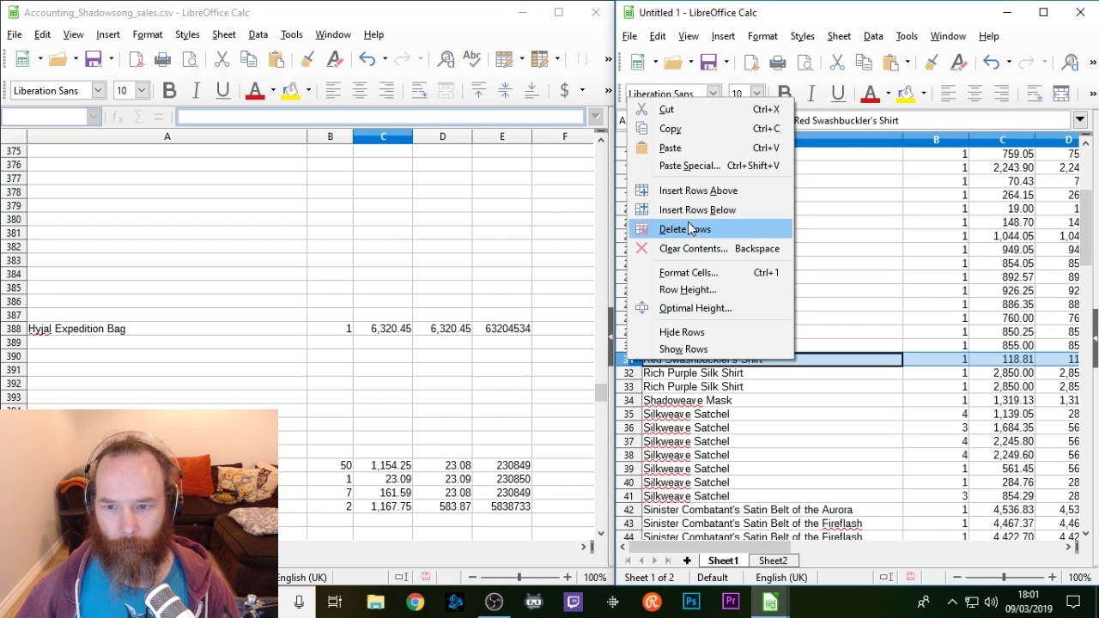
click(694, 191)
Step: Move the Hyjal Expedition Bag row, A388:E388, from the sales file into the empty row of Sheet1 at A31
drag(97, 325, 487, 336)
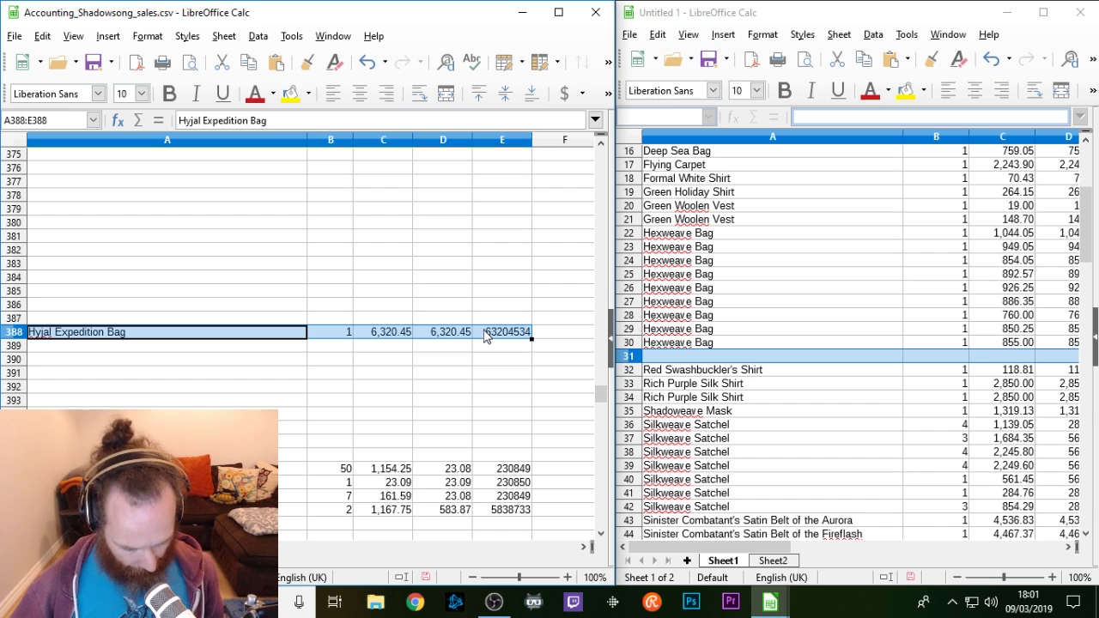
key(ctrl+c)
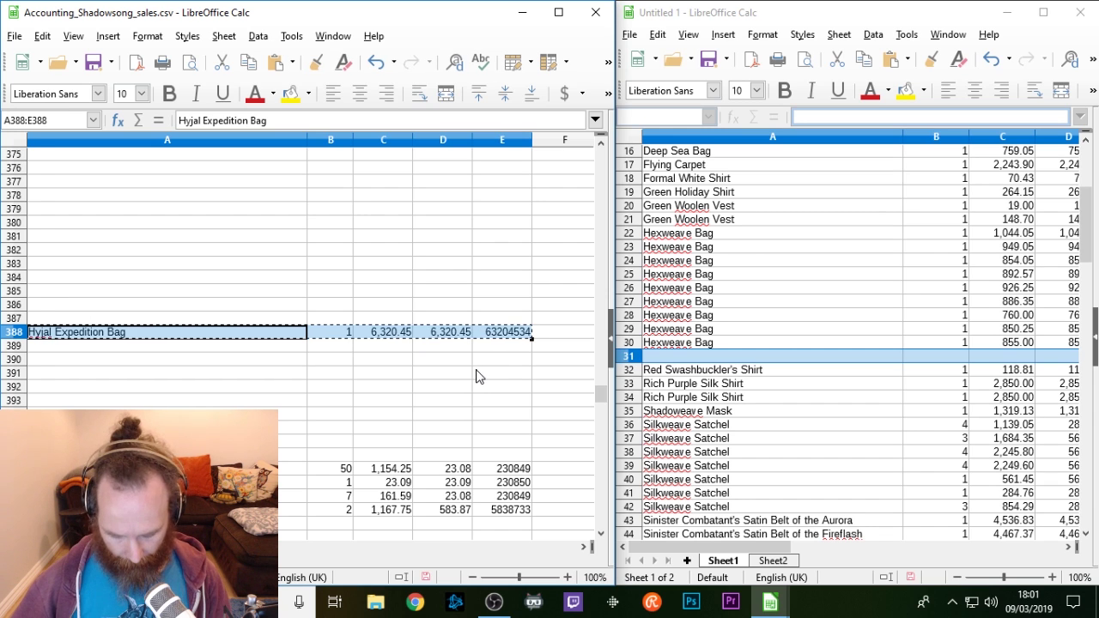
key(Delete)
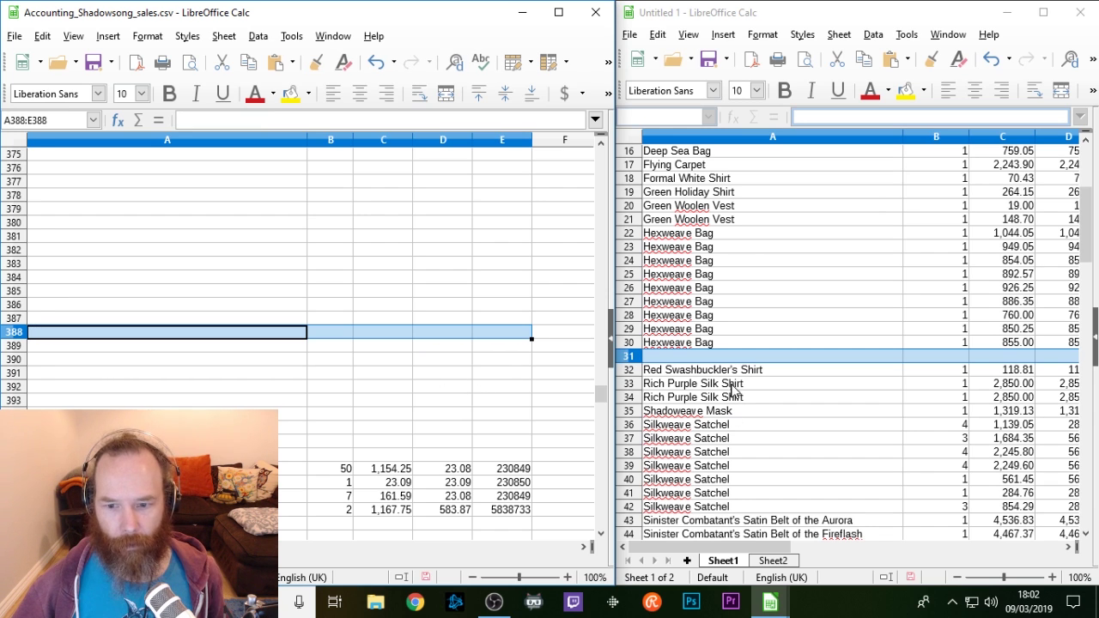
click(674, 347)
click(671, 361)
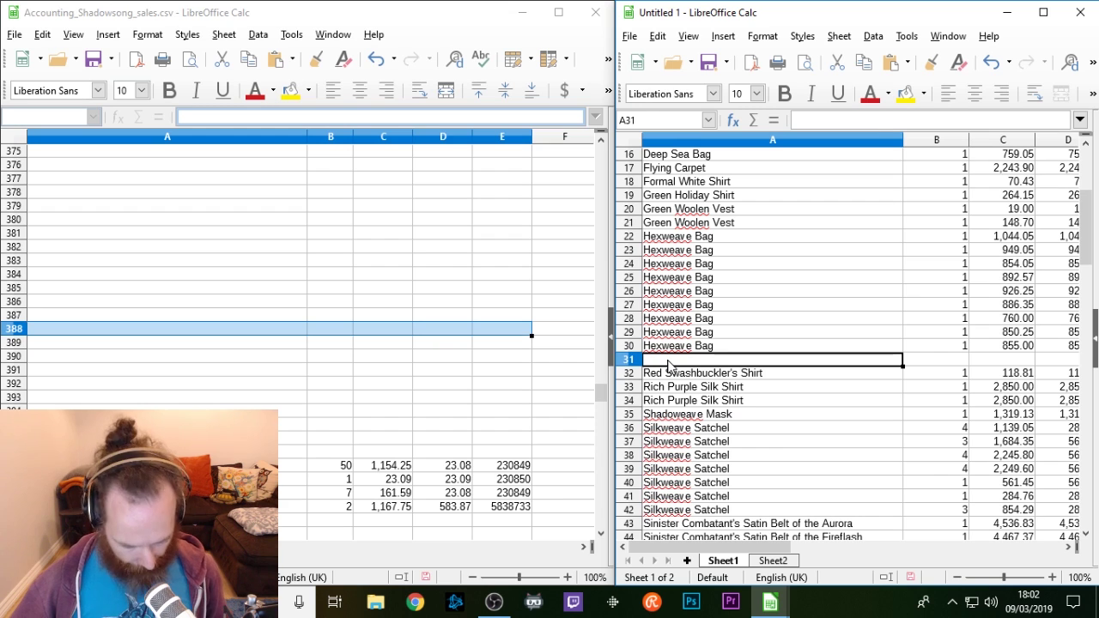
key(ctrl+v)
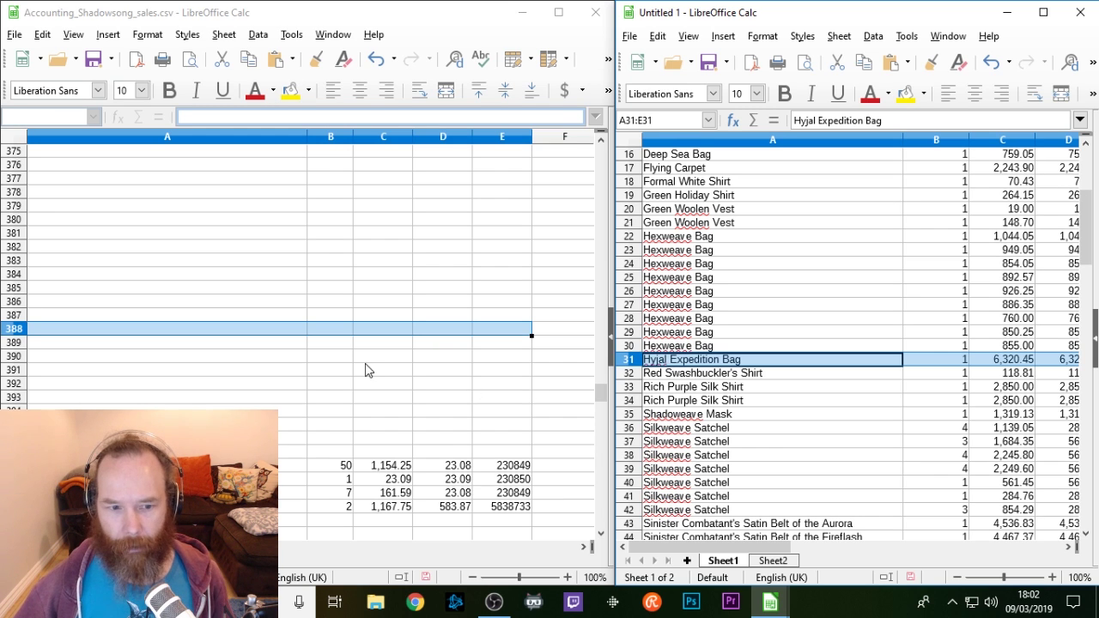
click(365, 363)
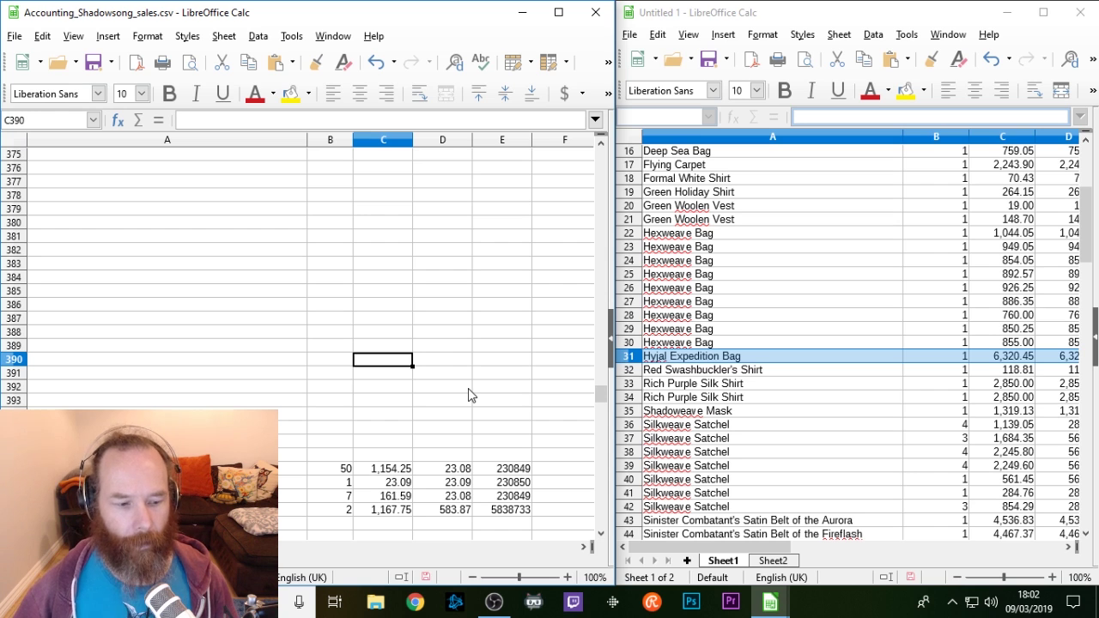
click(773, 560)
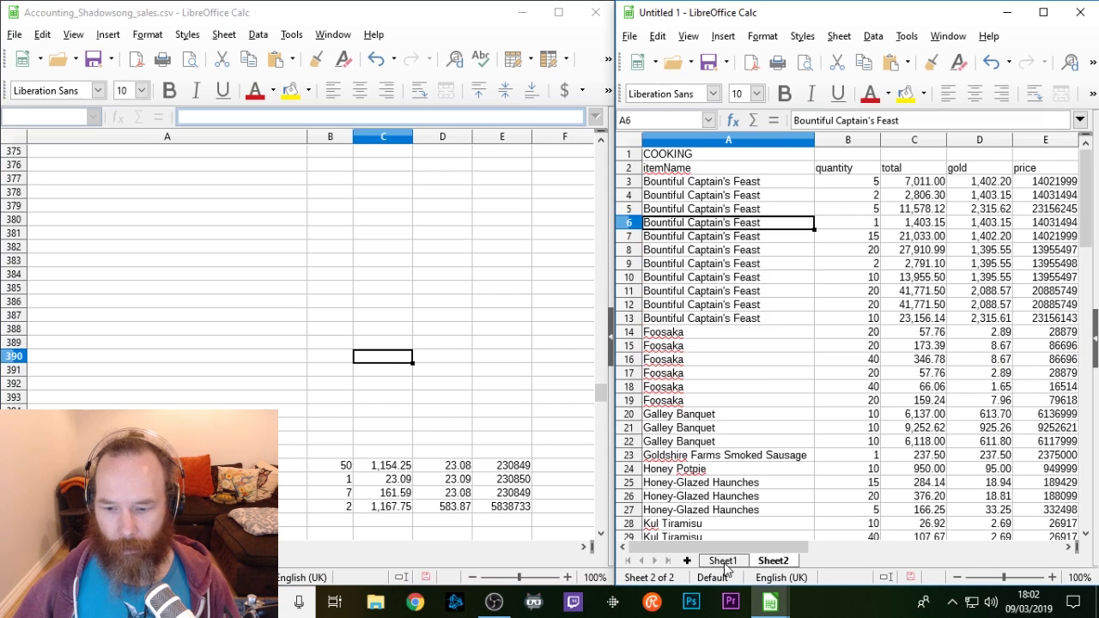
click(725, 561)
click(770, 562)
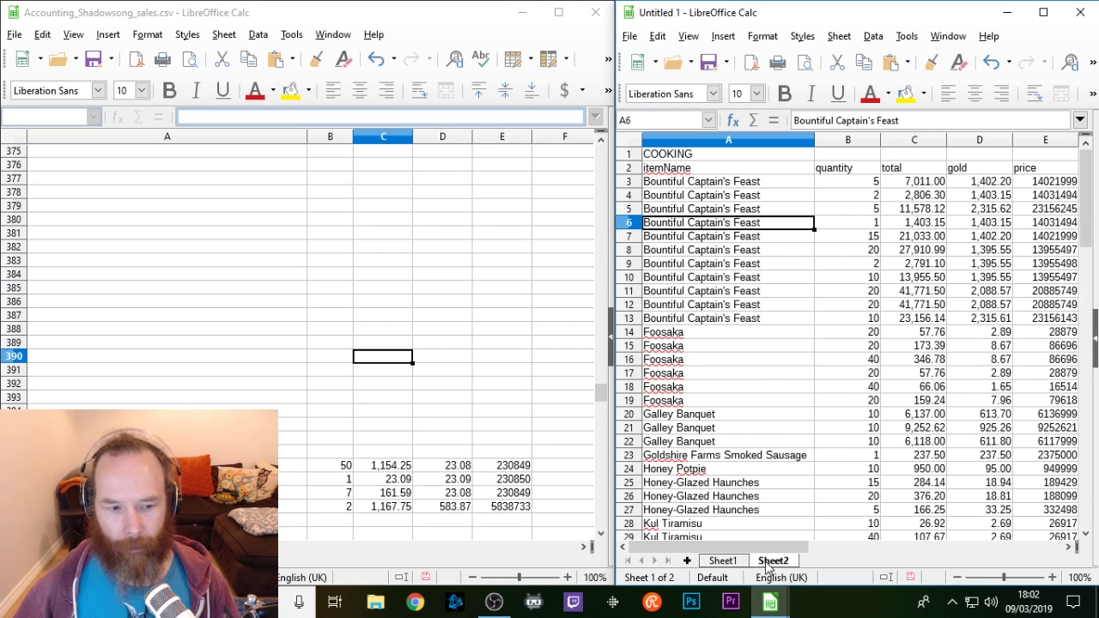
Step: Add a third sheet titled ENCHANTING in A1 and copy the sales file's header row A1:E1 into it at A2
drag(601, 393, 600, 155)
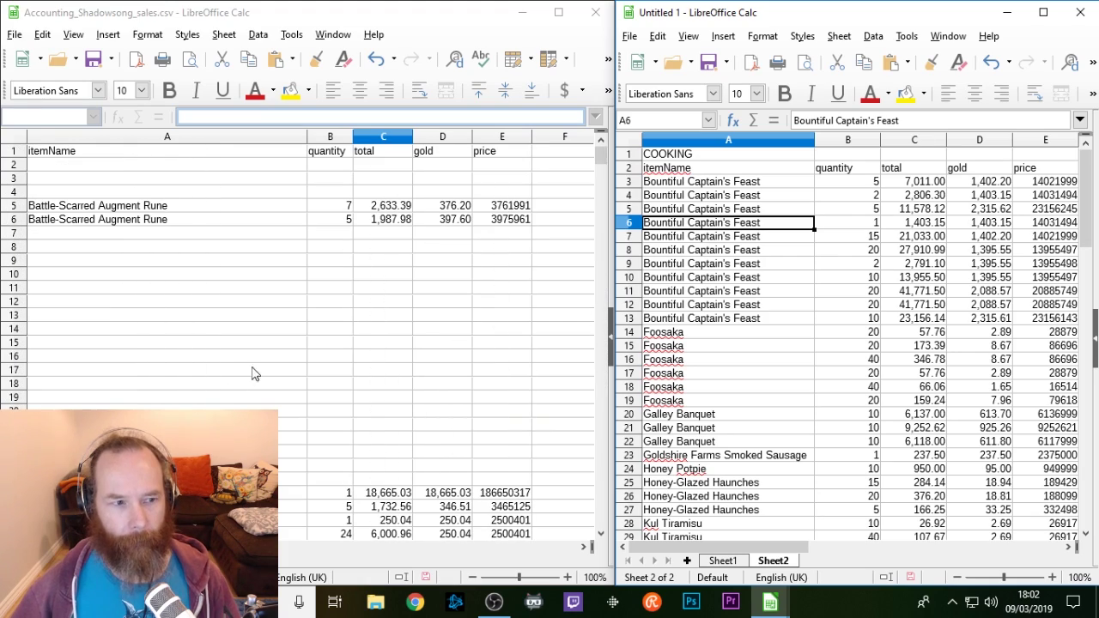
click(687, 560)
text(ENCHANTING)
drag(167, 151, 502, 150)
key(ctrl+c)
click(675, 165)
key(ctrl+v)
Step: Copy the block of enchant item rows, starting at A54 in the sales file, into the ENCHANTING sheet at A3
drag(601, 155, 599, 239)
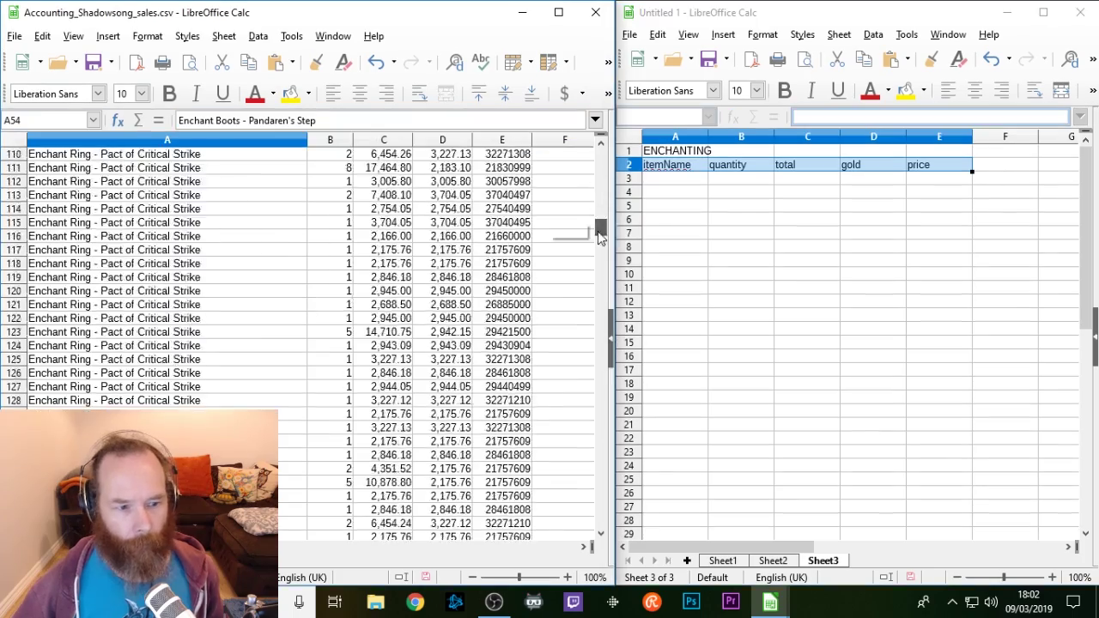
shift+click(502, 425)
scroll(503, 425, down, 20)
shift+click(502, 425)
key(ctrl+c)
click(674, 179)
key(ctrl+v)
Step: Add a fourth sheet to the new spreadsheet and enter the title LEATHERWORKING in cell A1
click(687, 560)
text(LEATHERW)
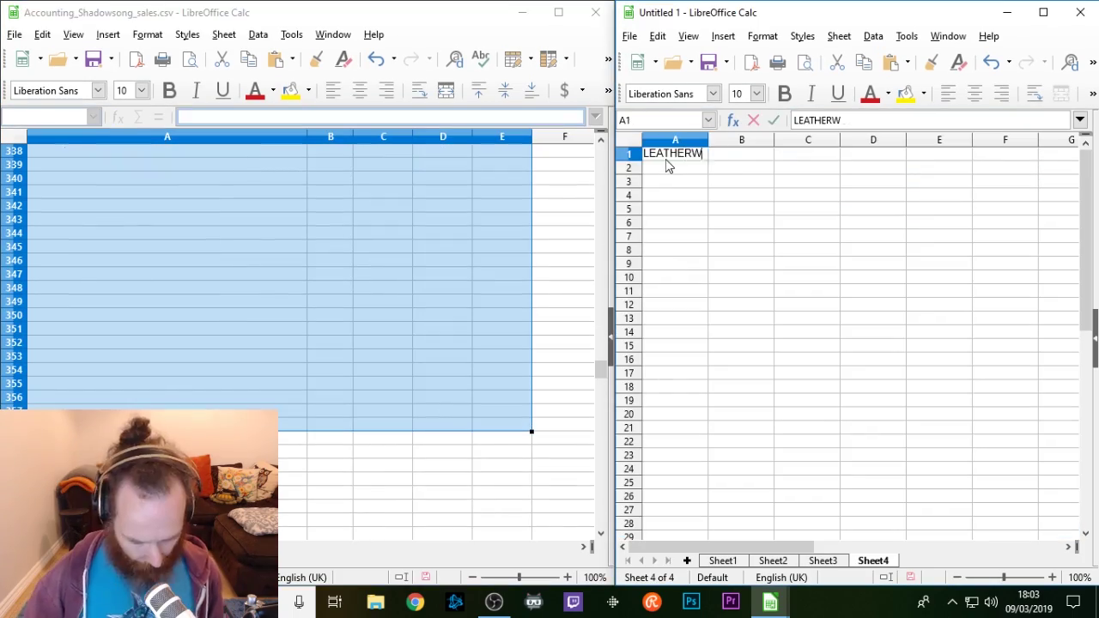
text(ORKING)
key(Return)
Step: Gather the leatherworking item rows, including Drums of Fury, in the sales file and paste them into the LEATHERWORKING sheet at A3
drag(601, 371, 596, 146)
drag(86, 154, 503, 196)
click(86, 248)
scroll(461, 334, down, 20)
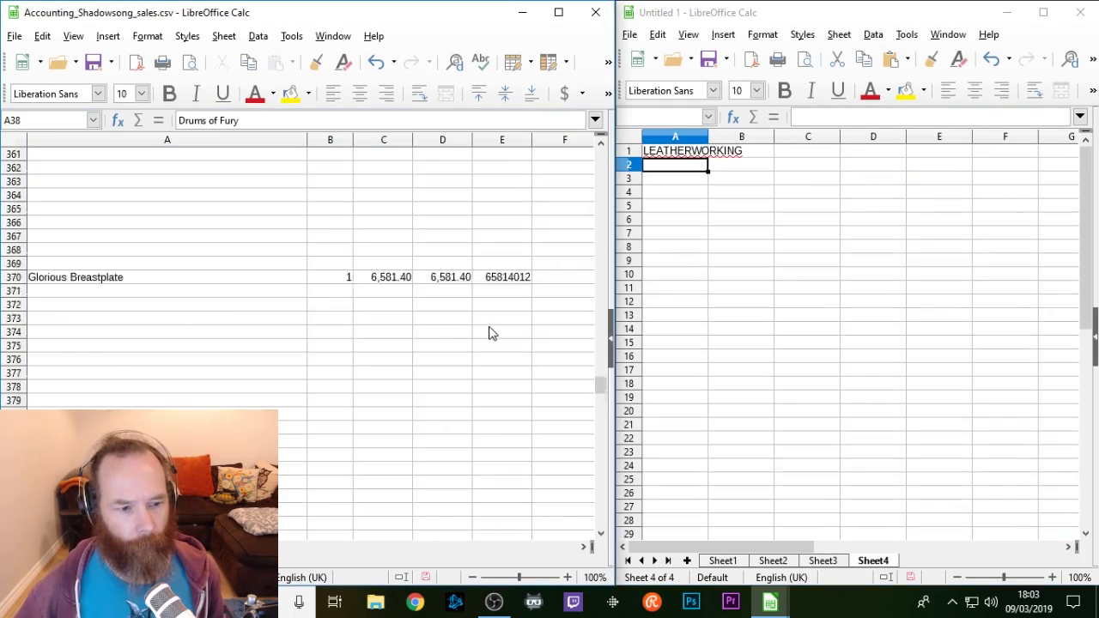
scroll(489, 333, down, 18)
drag(86, 194, 493, 372)
scroll(493, 373, down, 9)
drag(86, 168, 500, 485)
click(676, 186)
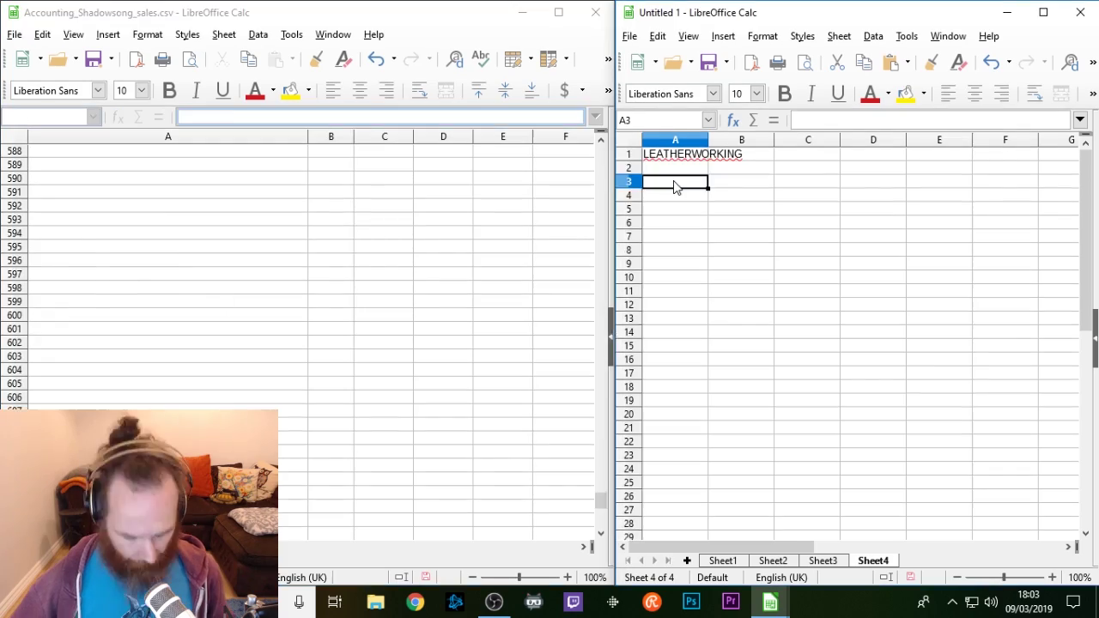
key(ctrl+v)
Step: Copy the header row A1:E1 from the sales file into the LEATHERWORKING sheet at A2
drag(601, 500, 601, 155)
drag(168, 155, 483, 160)
key(ctrl+c)
click(675, 167)
key(ctrl+v)
Step: Add a fifth sheet titled MISC in A1 and paste the copied header row at A2
click(686, 560)
text(MISC)
key(Return)
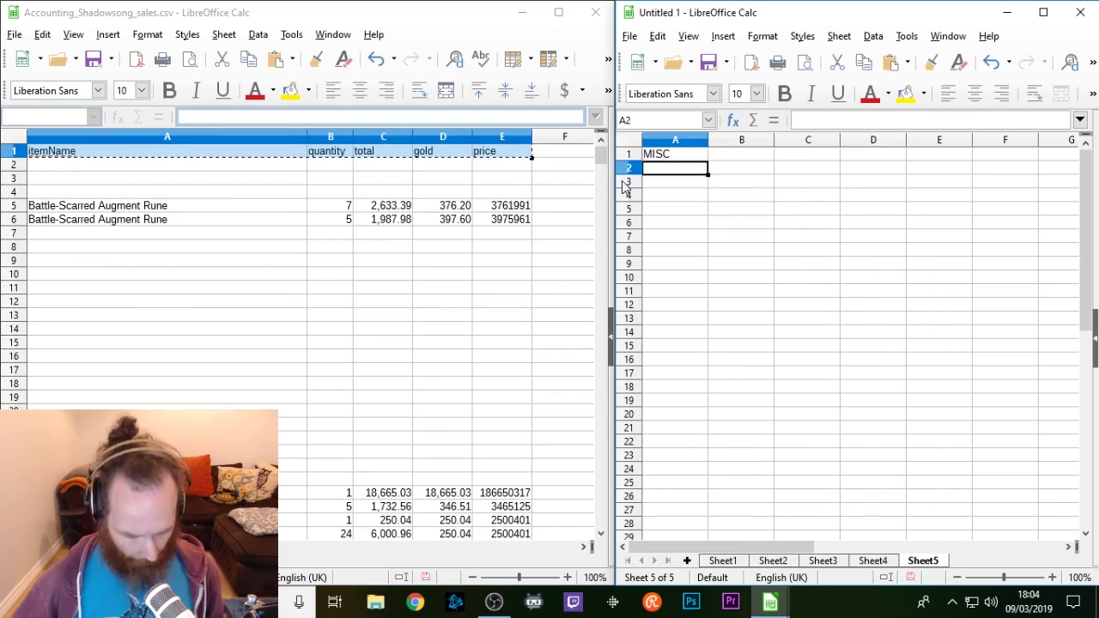
key(ctrl+v)
drag(167, 206, 502, 220)
scroll(343, 343, down, 4)
drag(167, 331, 481, 459)
scroll(407, 327, up, 4)
Step: Select the Battle-Scarred Augment Rune, Glorious Breastplate, Monelite Ore, Precise Carnelian, Saltwater Potion and Swiftness Potion rows in the sales file
drag(167, 208, 502, 223)
scroll(378, 318, down, 20)
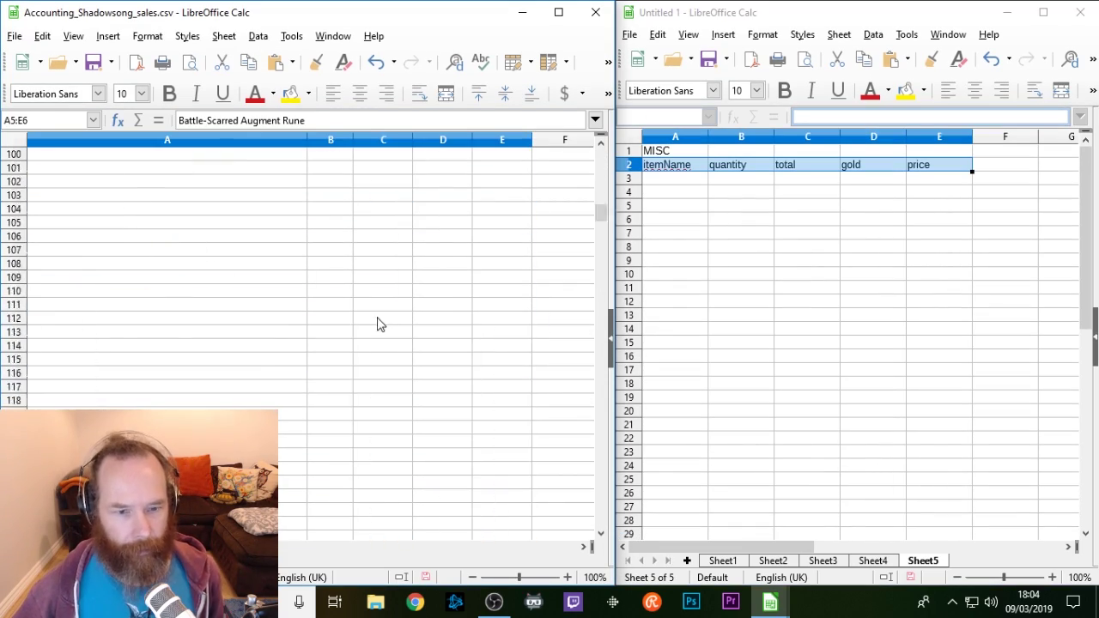
ctrl+drag(167, 277, 502, 277)
scroll(429, 326, down, 9)
ctrl+drag(167, 290, 502, 291)
scroll(429, 326, down, 5)
scroll(178, 282, down, 13)
scroll(179, 288, down, 20)
ctrl+drag(168, 248, 318, 255)
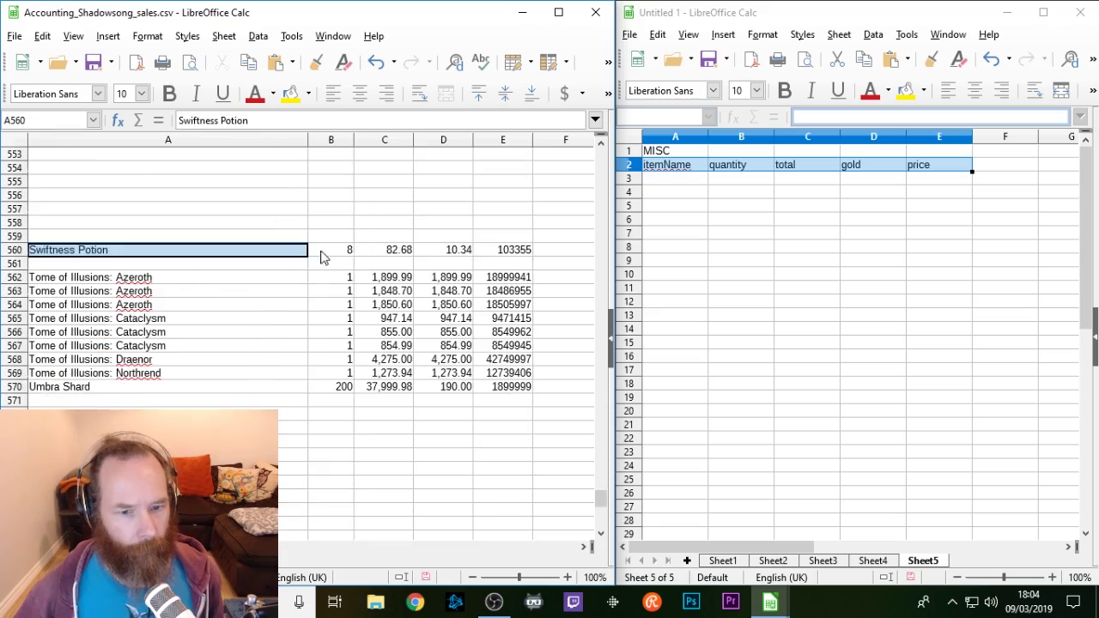
Step: Copy the selected miscellaneous item rows into the MISC sheet at A3
scroll(319, 255, up, 1)
key(ctrl+c)
click(673, 184)
key(ctrl+v)
Step: Move the Tome of Illusions and Umbra Shard rows, A562:E570, from the sales file to the end of the ENCHANTING sheet at A308
drag(167, 304, 502, 428)
key(ctrl+c)
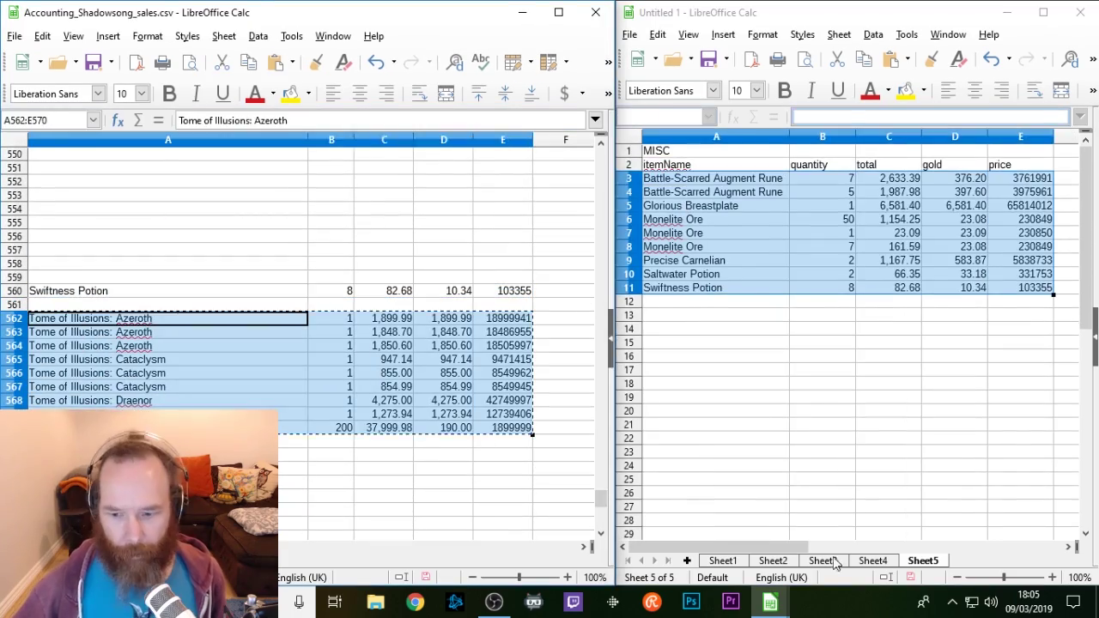
click(822, 559)
scroll(849, 343, down, 20)
click(712, 219)
key(ctrl+v)
key(Delete)
click(503, 317)
drag(601, 502, 599, 153)
click(113, 168)
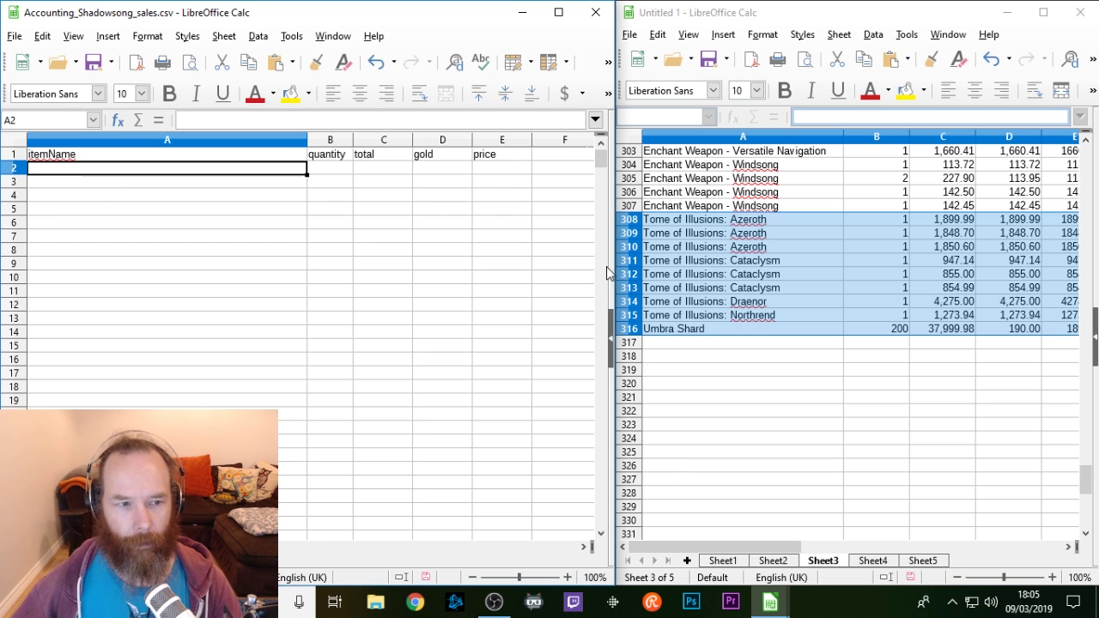
click(764, 387)
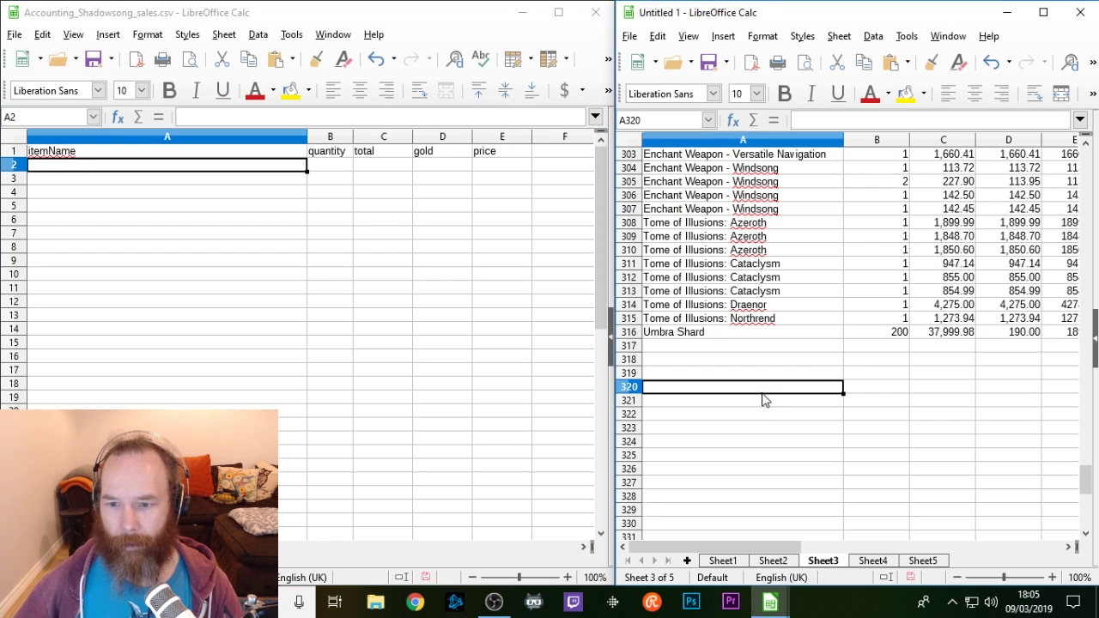
Step: Rename Sheet1 of the new spreadsheet as TAILORING
click(724, 561)
scroll(910, 377, up, 3)
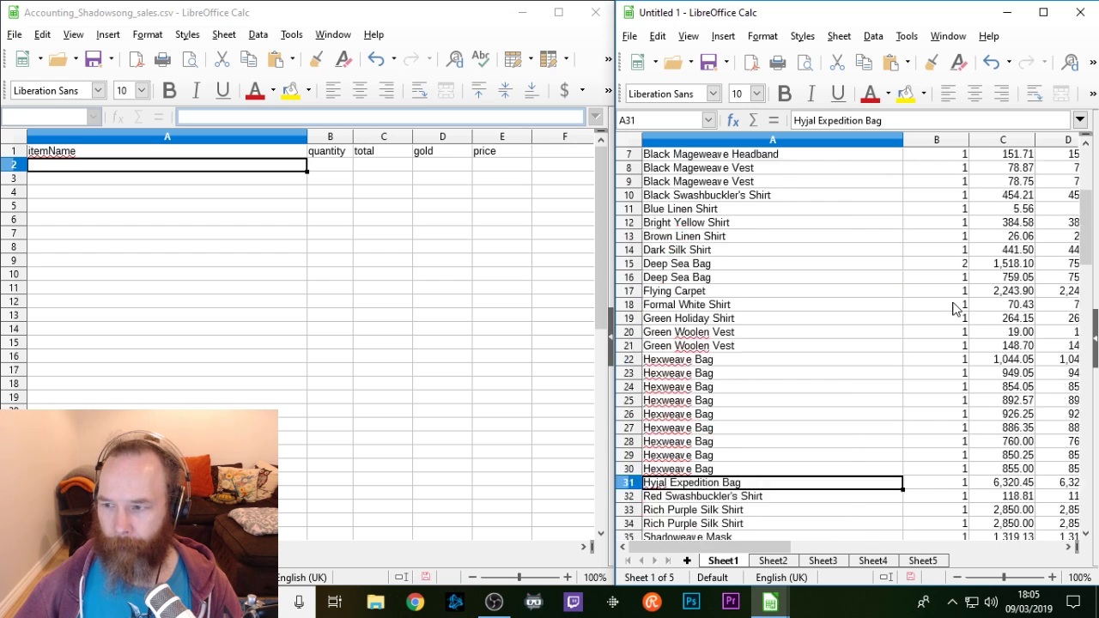
scroll(955, 309, up, 2)
double_click(719, 563)
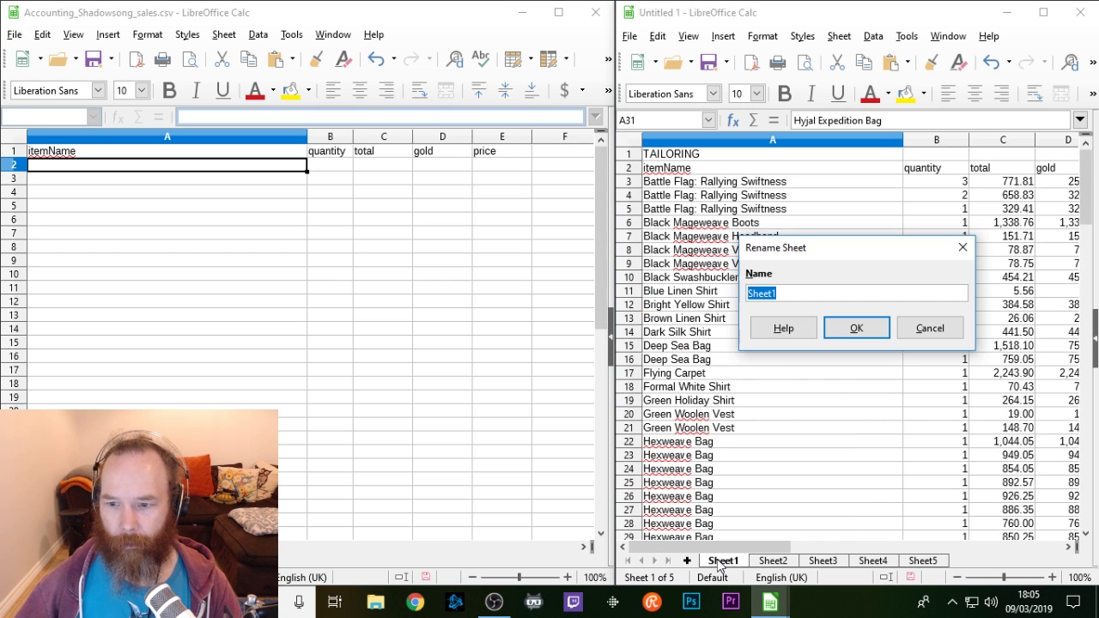
text(TAILORING)
key(Return)
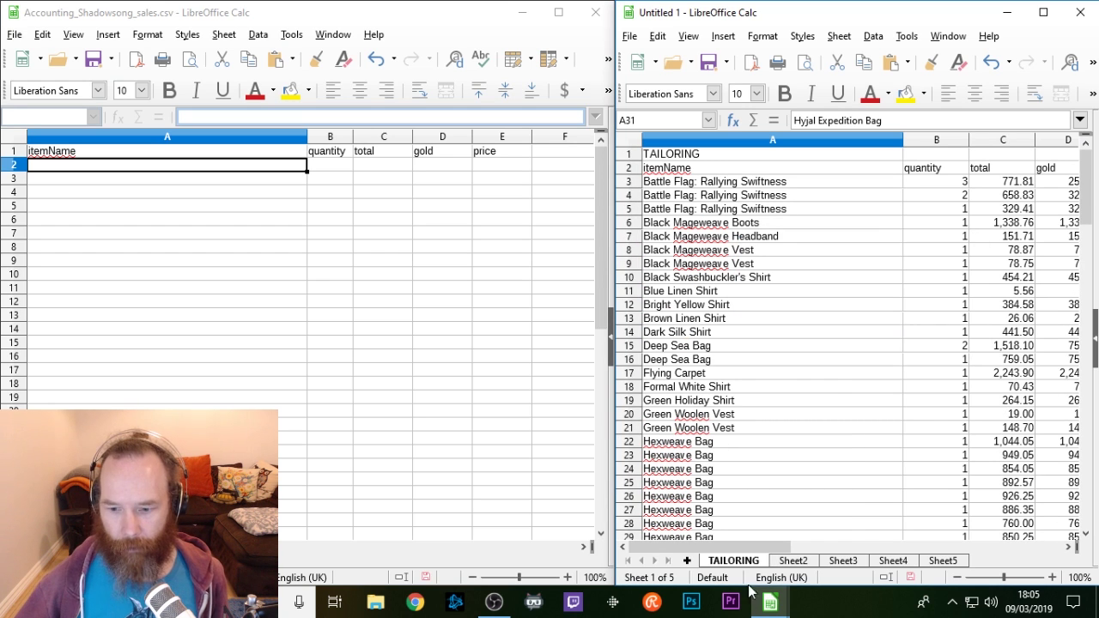
Step: Rename Sheet2 of the new spreadsheet as COOKING
double_click(794, 560)
text(COOKING)
key(Return)
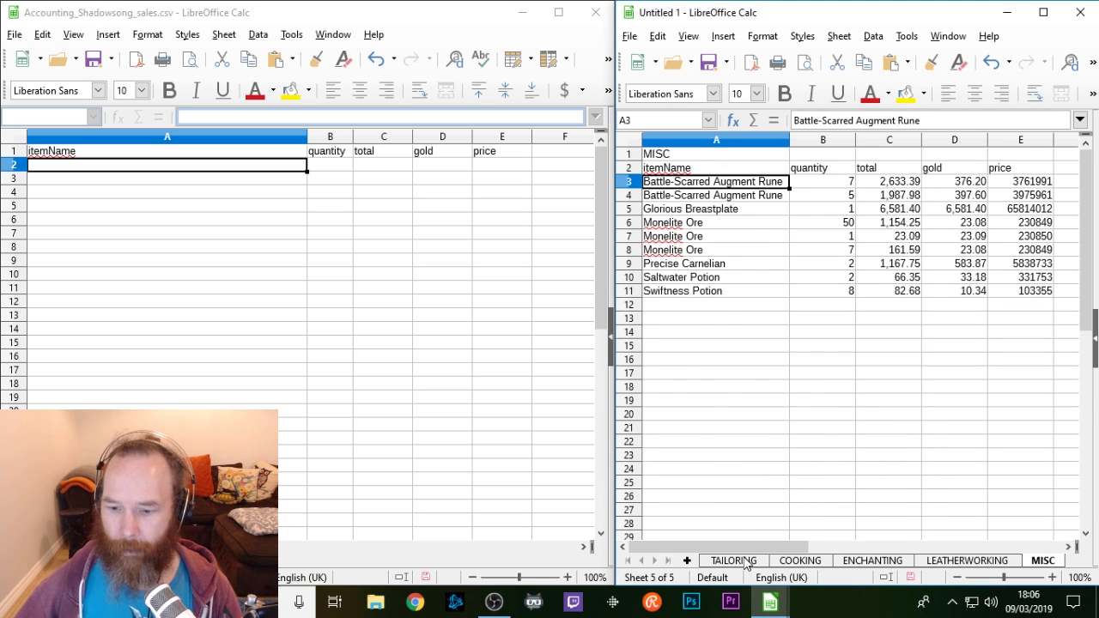
Step: Review the TAILORING, COOKING, ENCHANTING, LEATHERWORKING and MISC sheets in turn, with the new spreadsheet's window widened
click(733, 560)
click(799, 561)
click(873, 561)
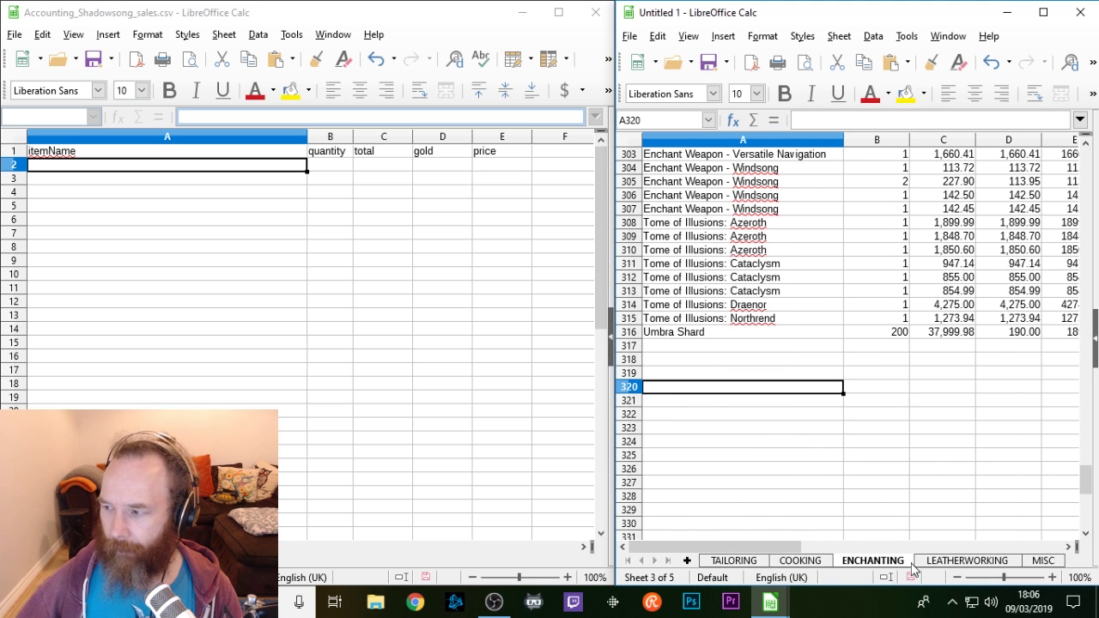
drag(610, 319, 464, 319)
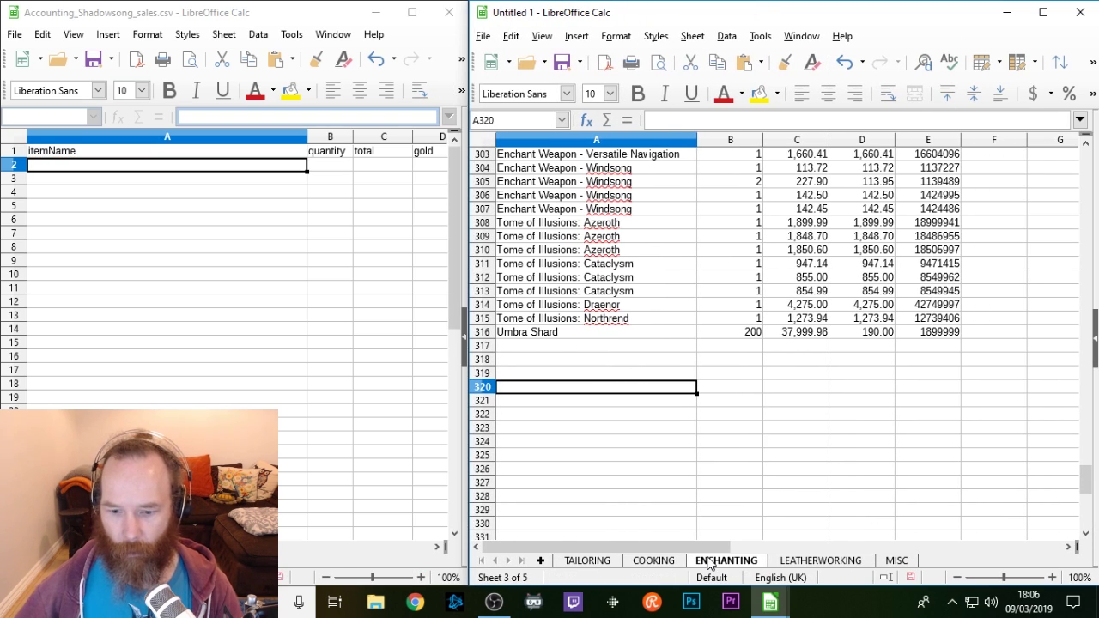
click(588, 561)
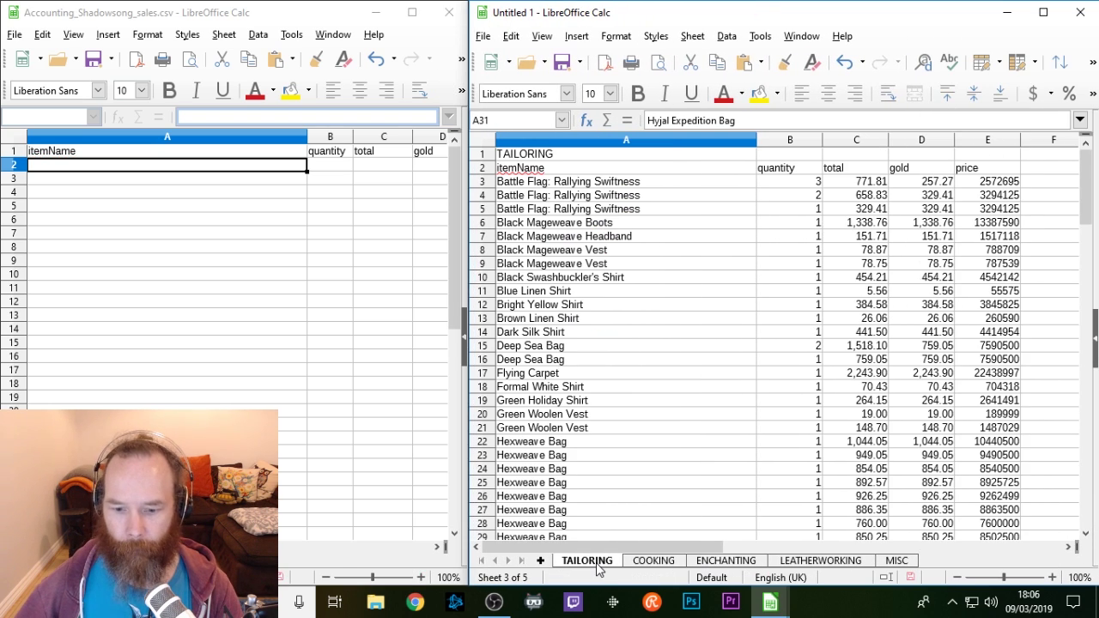
click(646, 560)
click(723, 561)
click(816, 560)
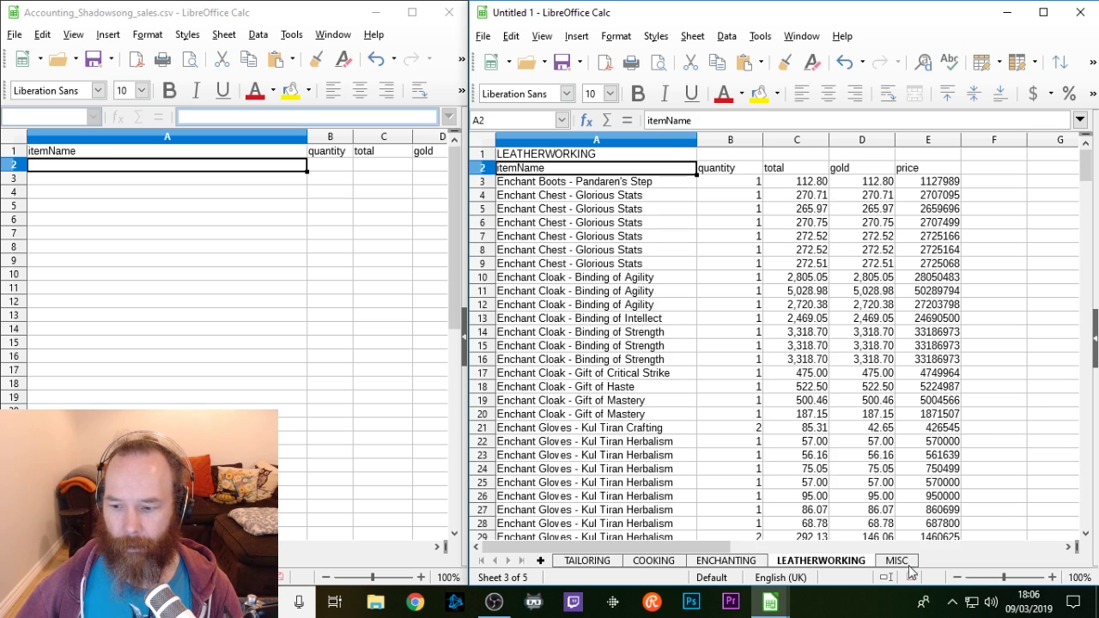
click(897, 561)
click(640, 359)
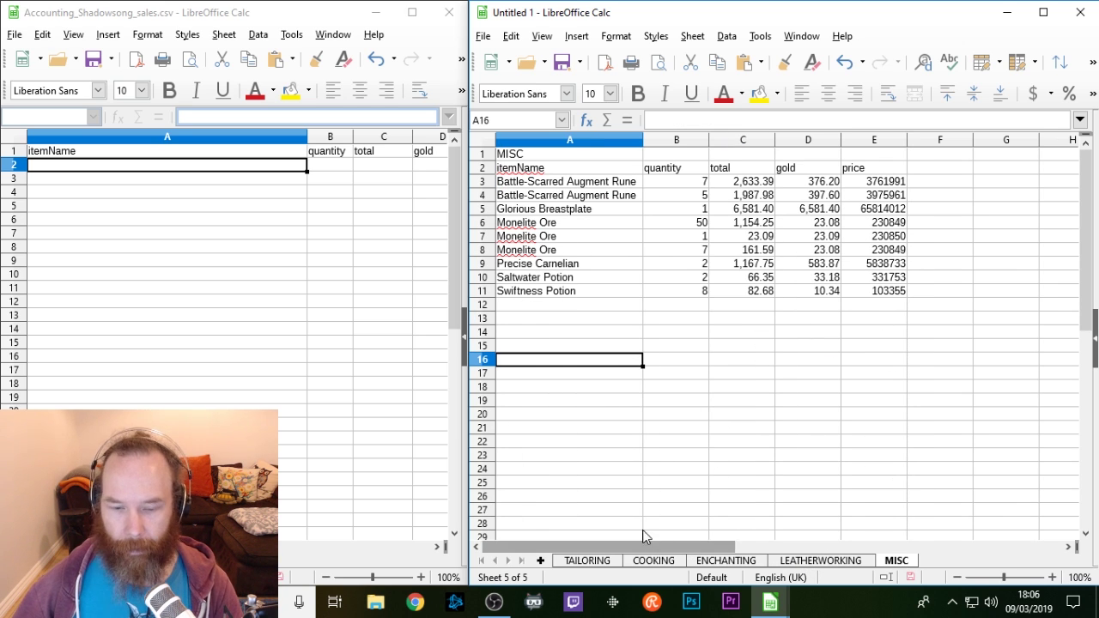
Step: Examine the TAILORING sheet for repeated items and their separate quantities, starting with the Battle Flag: Rallying Swiftness rows
click(577, 564)
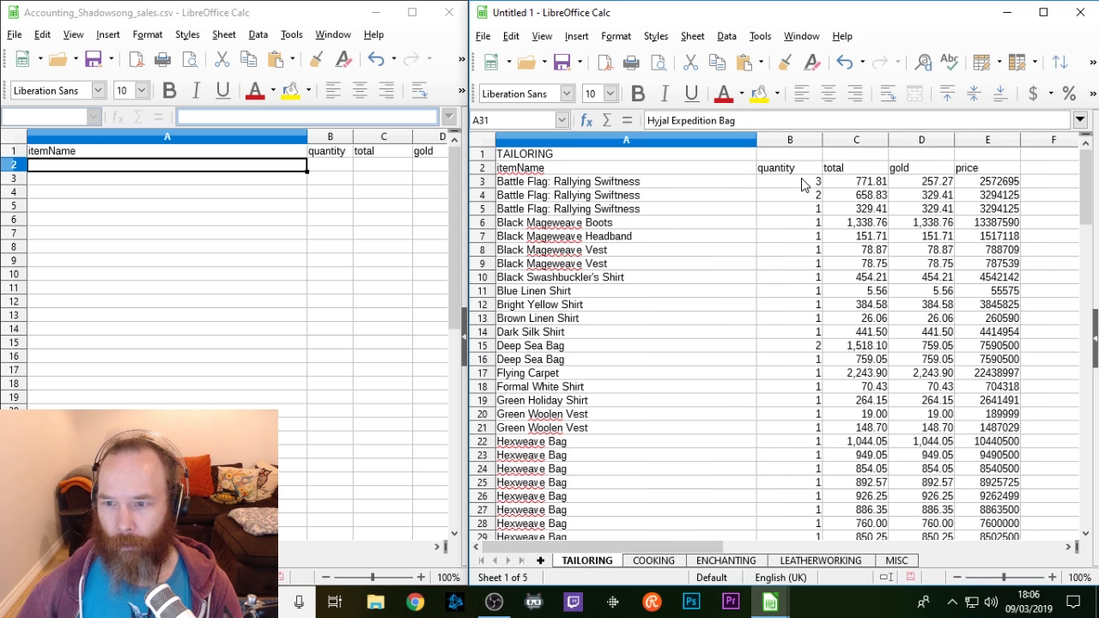
click(591, 182)
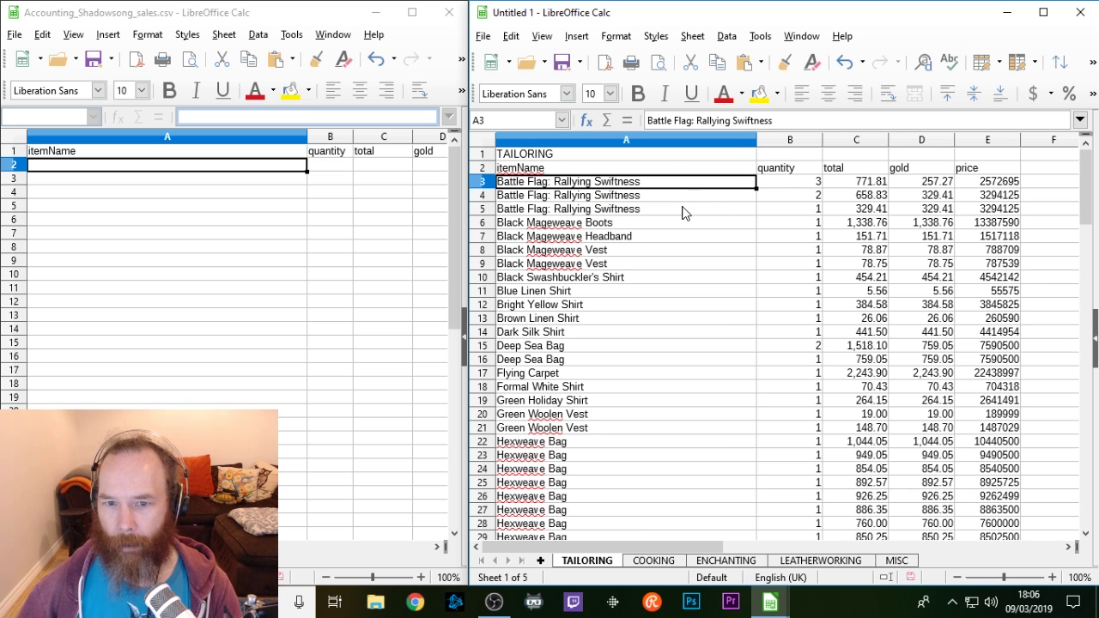
click(805, 198)
click(789, 213)
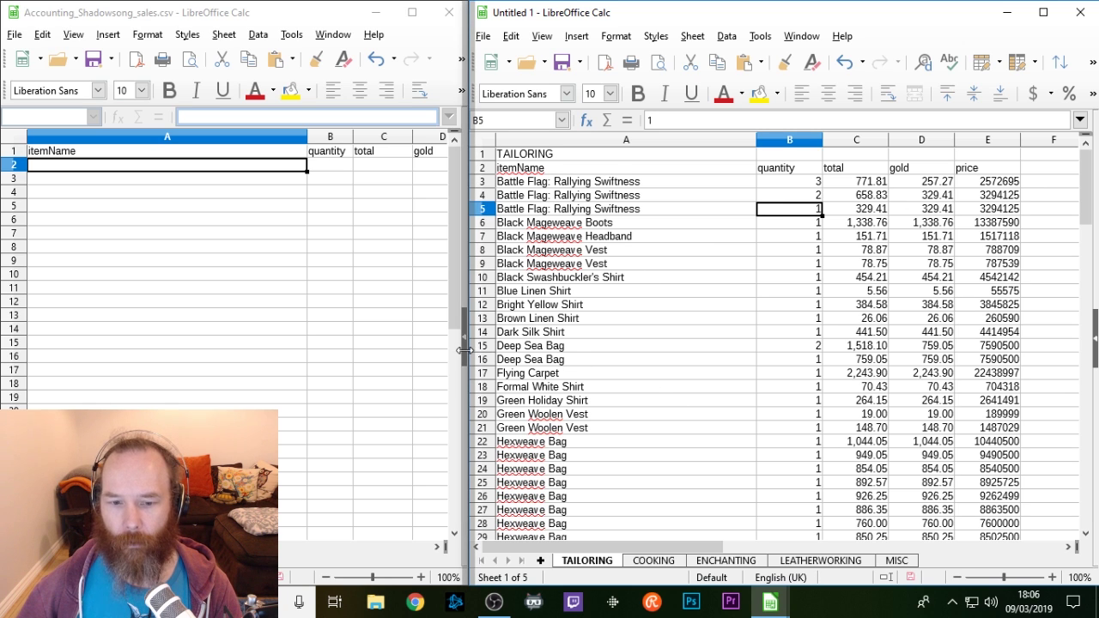
drag(464, 349, 495, 350)
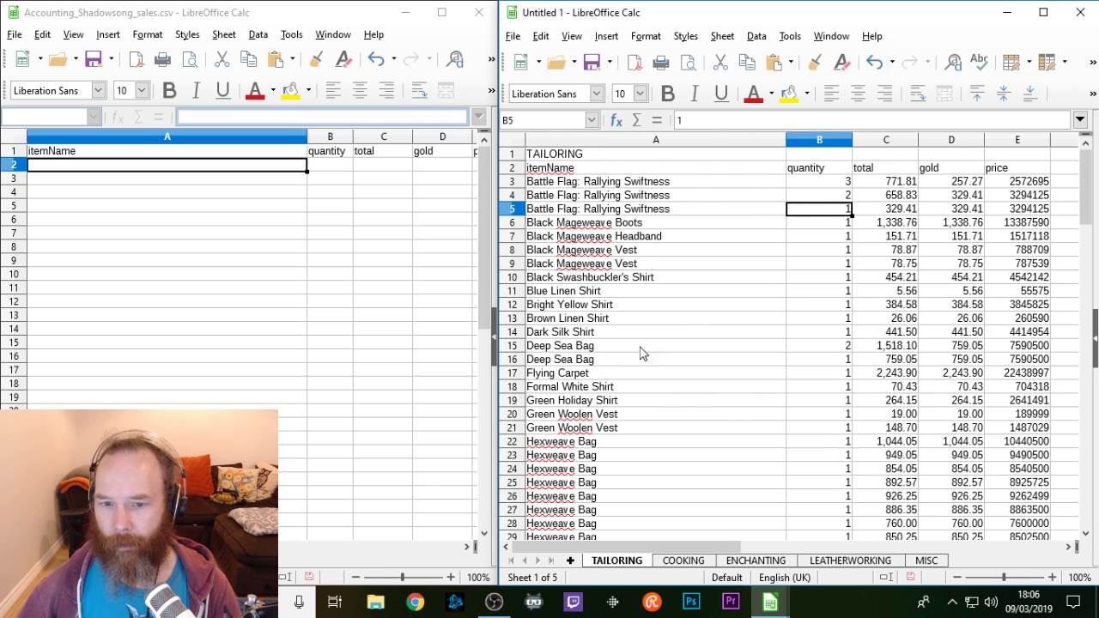
scroll(680, 422, down, 5)
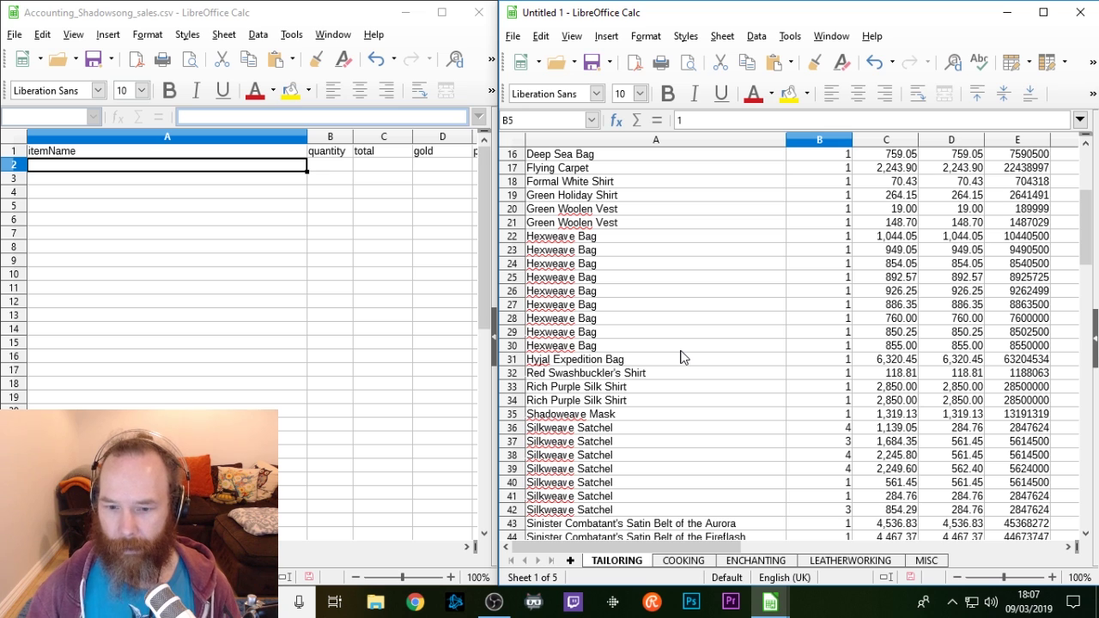
scroll(681, 358, up, 5)
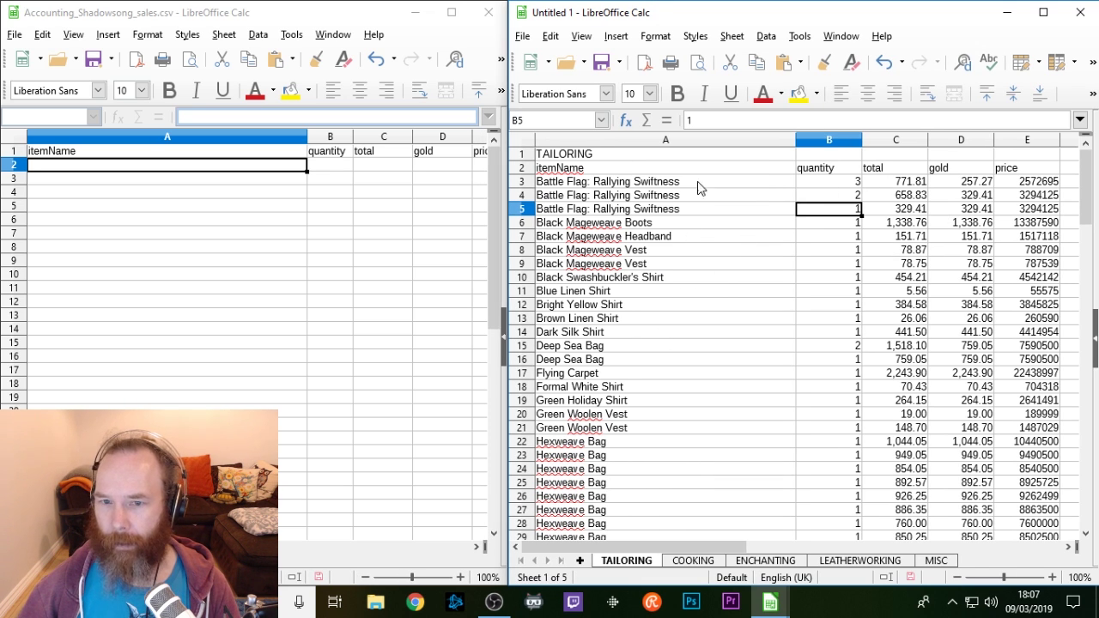
Step: Start a pivot table from the current selection A2:D112 on the TAILORING sheet, leaving out the price column
click(573, 171)
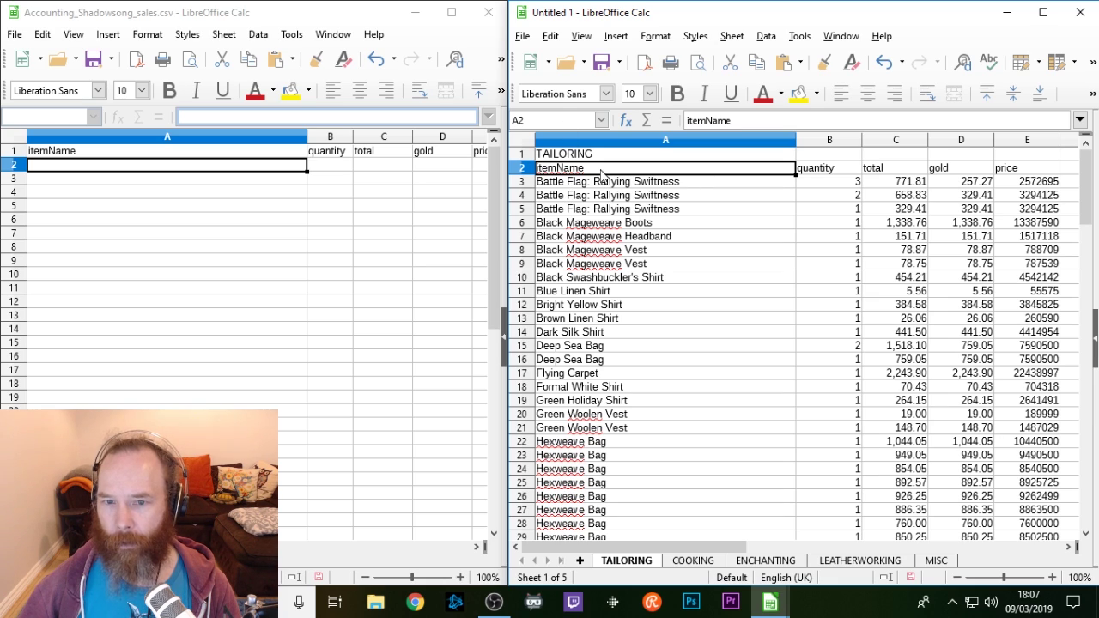
scroll(771, 262, down, 20)
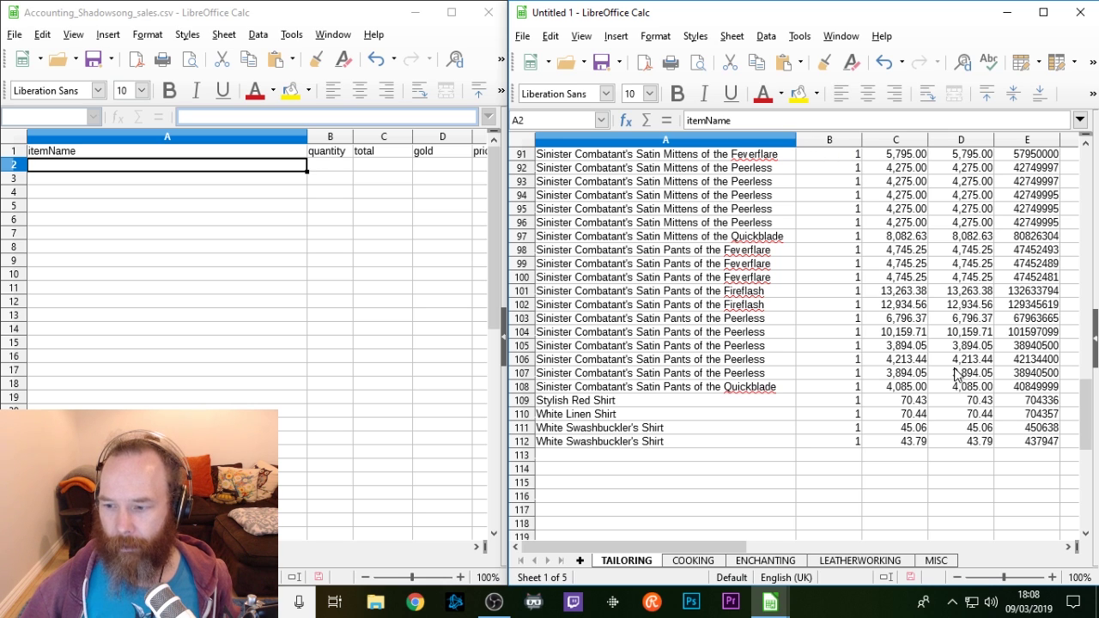
shift+click(954, 445)
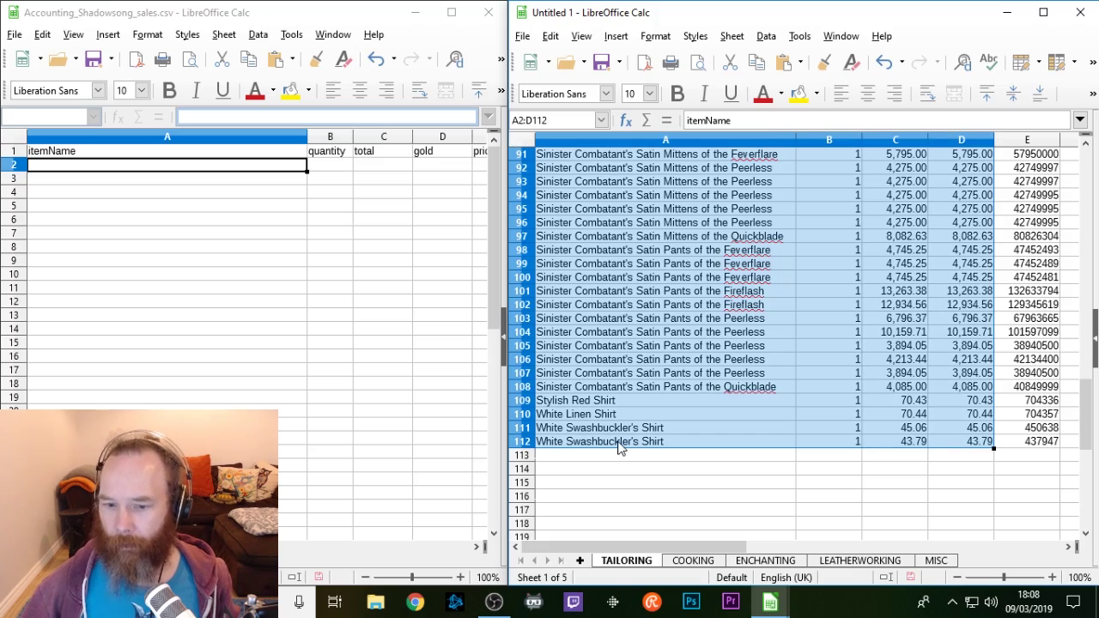
drag(1088, 429, 1062, 192)
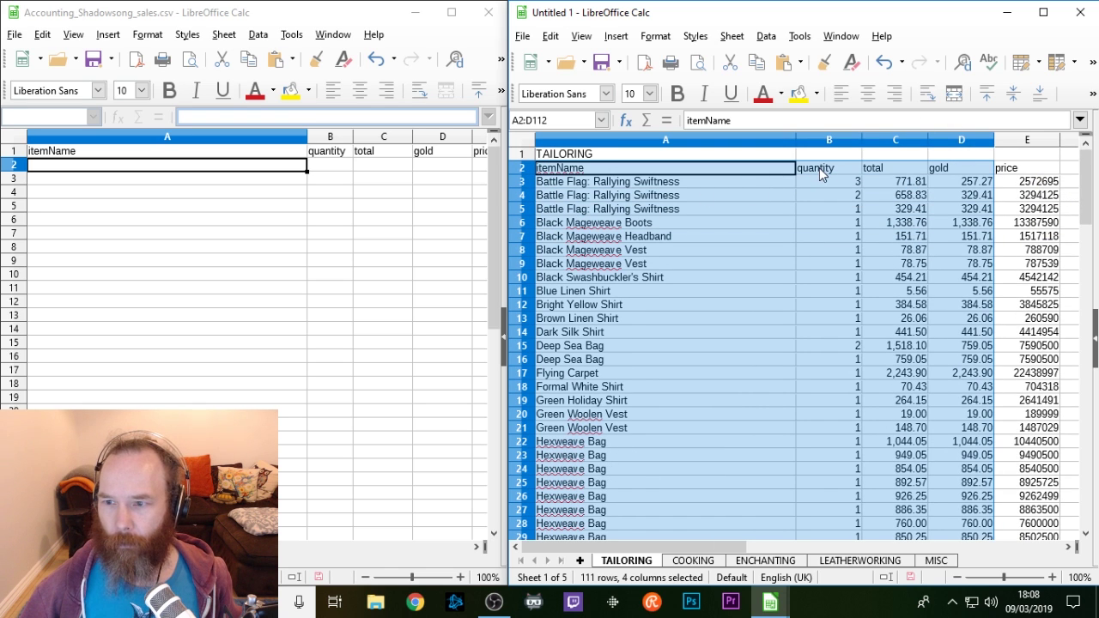
click(614, 36)
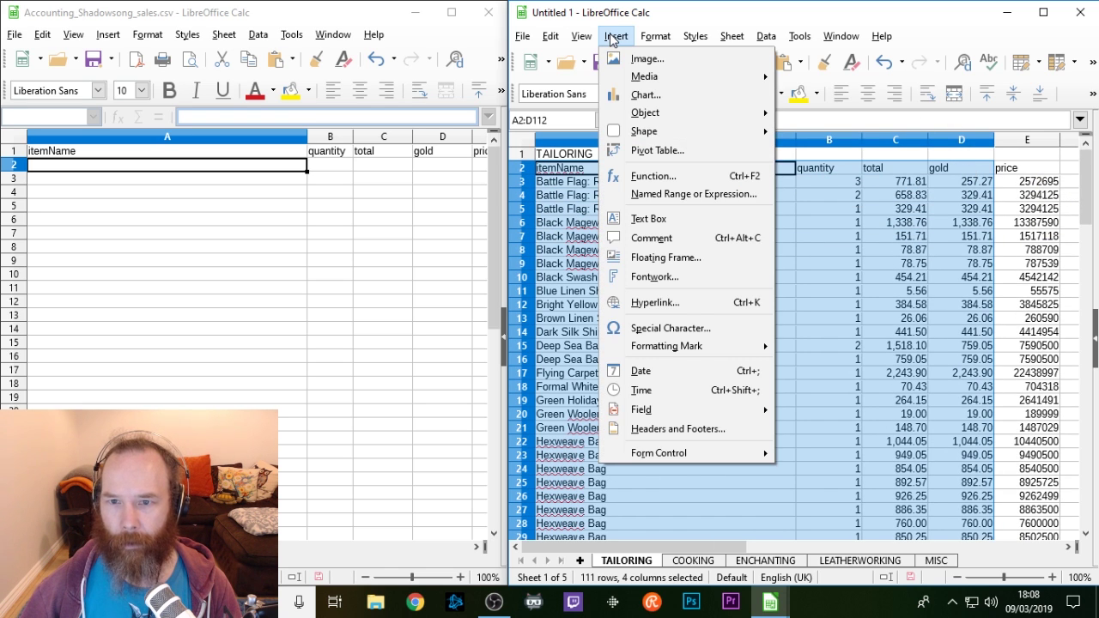
click(644, 151)
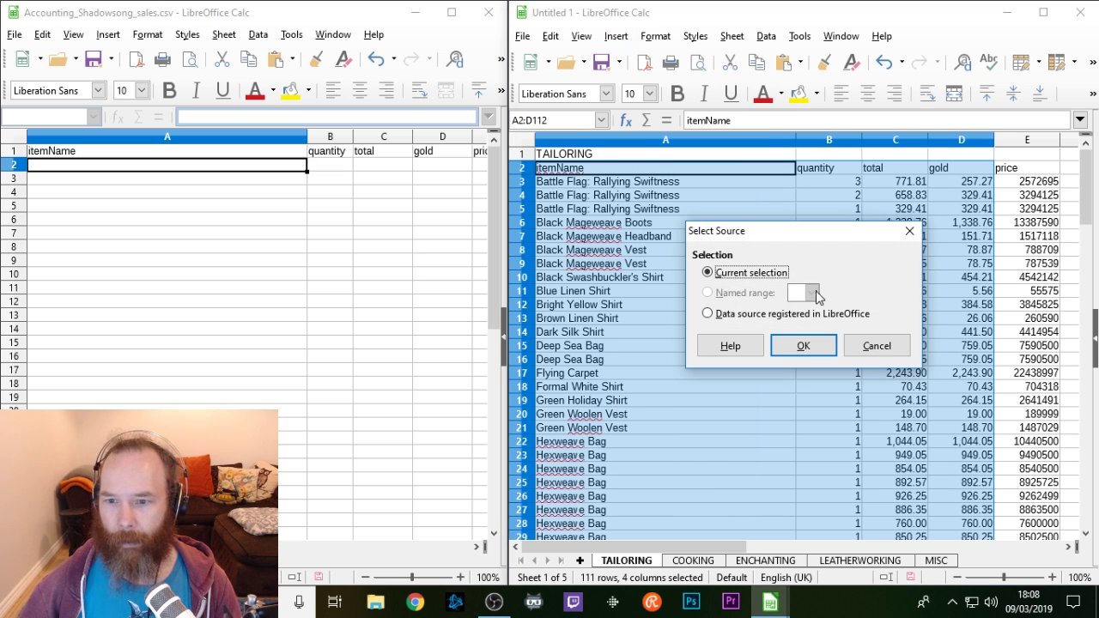
click(799, 347)
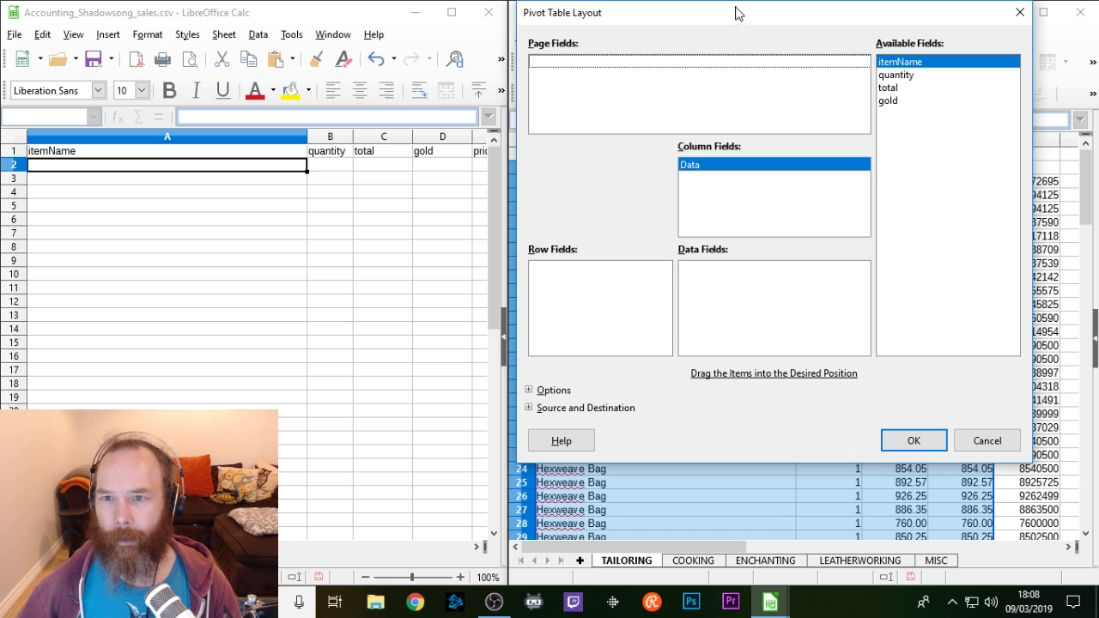
Step: Lay out the pivot table with itemName as the row field and quantity, total and gold as data fields
mouse_move(736, 13)
mouse_down()
mouse_move(736, 32)
mouse_move(747, 31)
mouse_up()
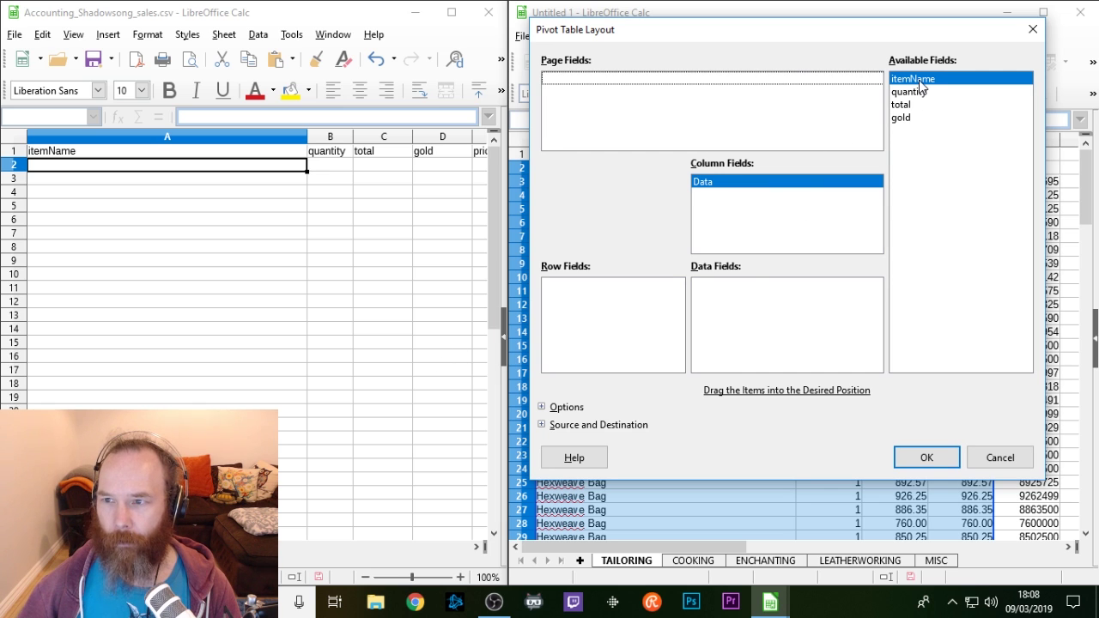
drag(918, 79, 616, 309)
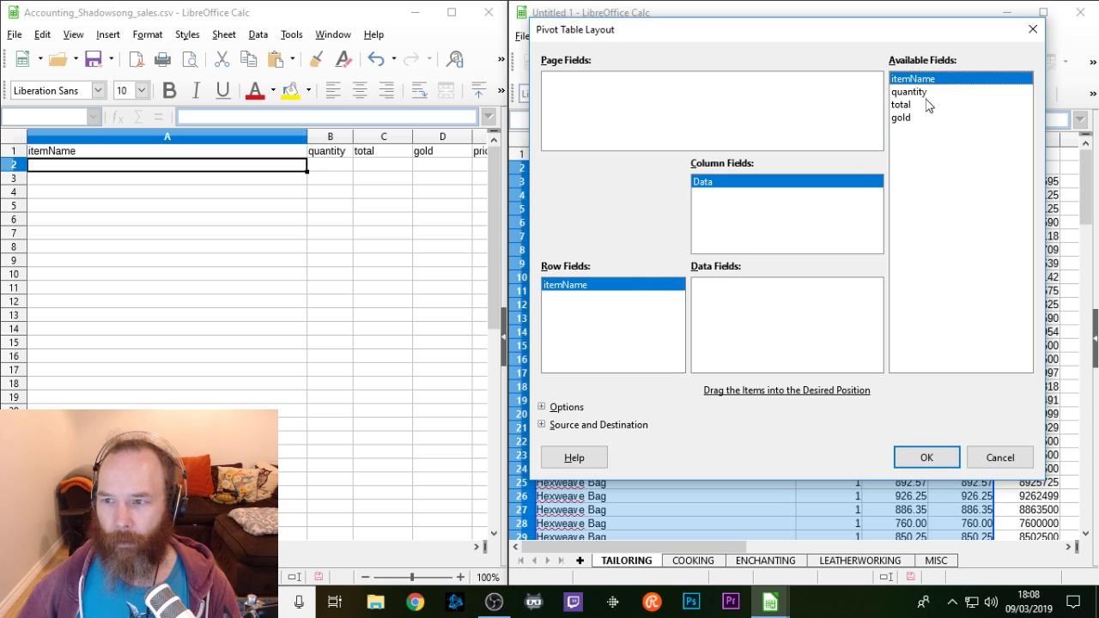
drag(930, 96, 767, 303)
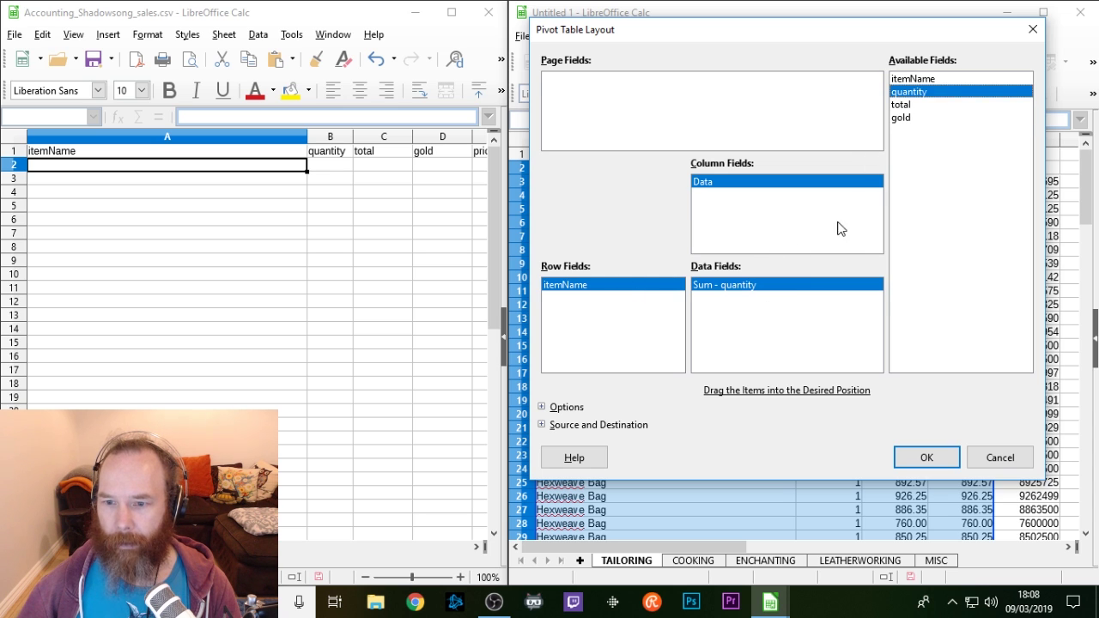
drag(901, 104, 788, 324)
drag(902, 118, 776, 296)
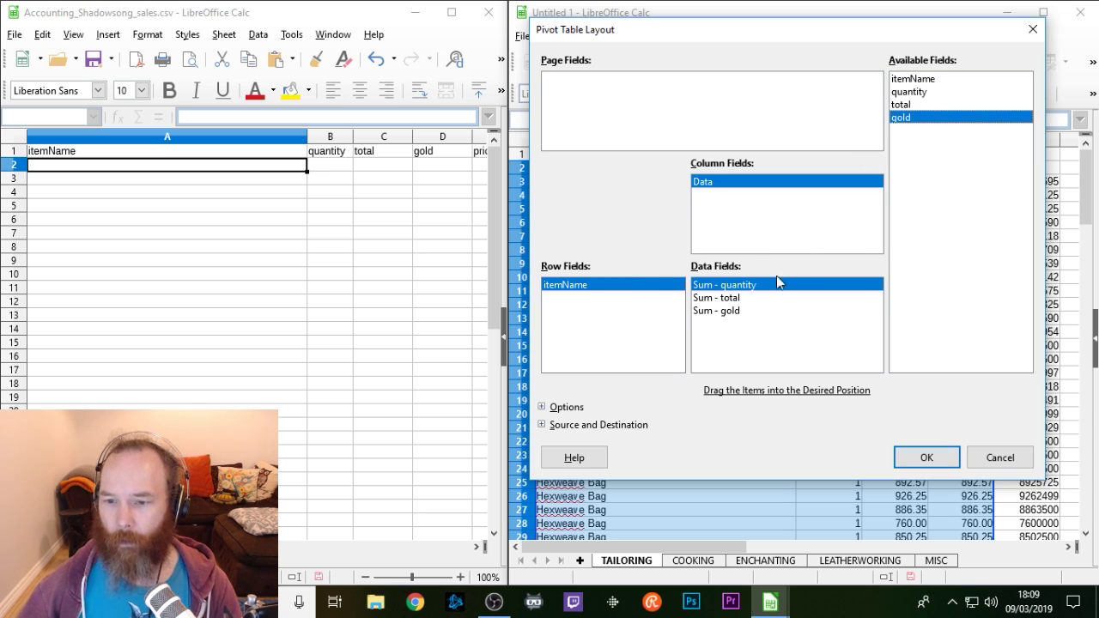
Step: Change the function of the pivot table's gold data field to Average
double_click(720, 313)
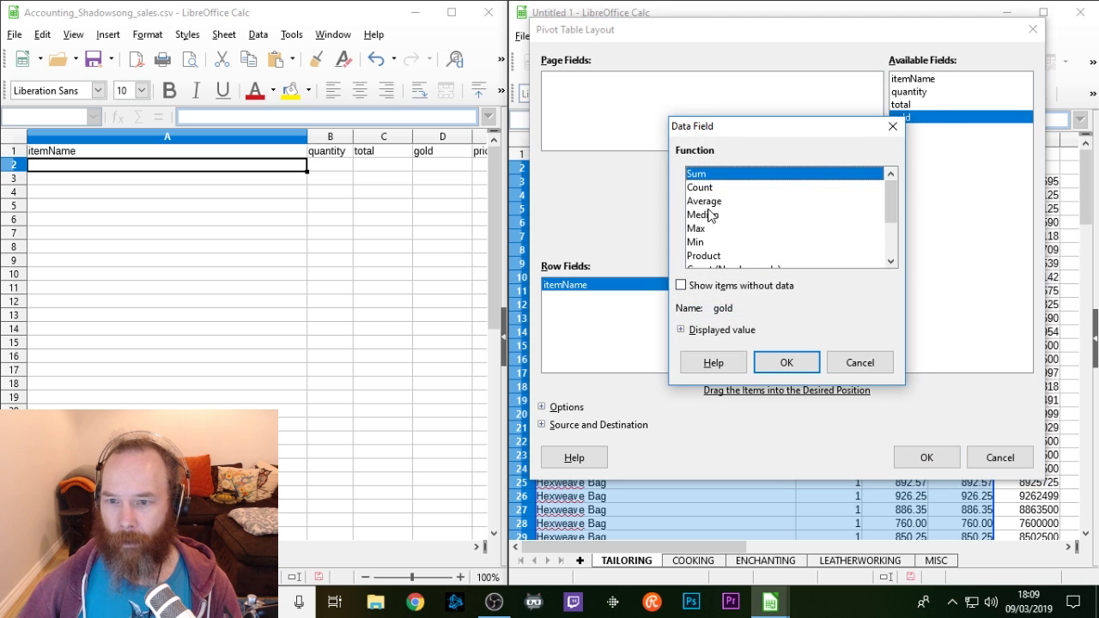
click(705, 203)
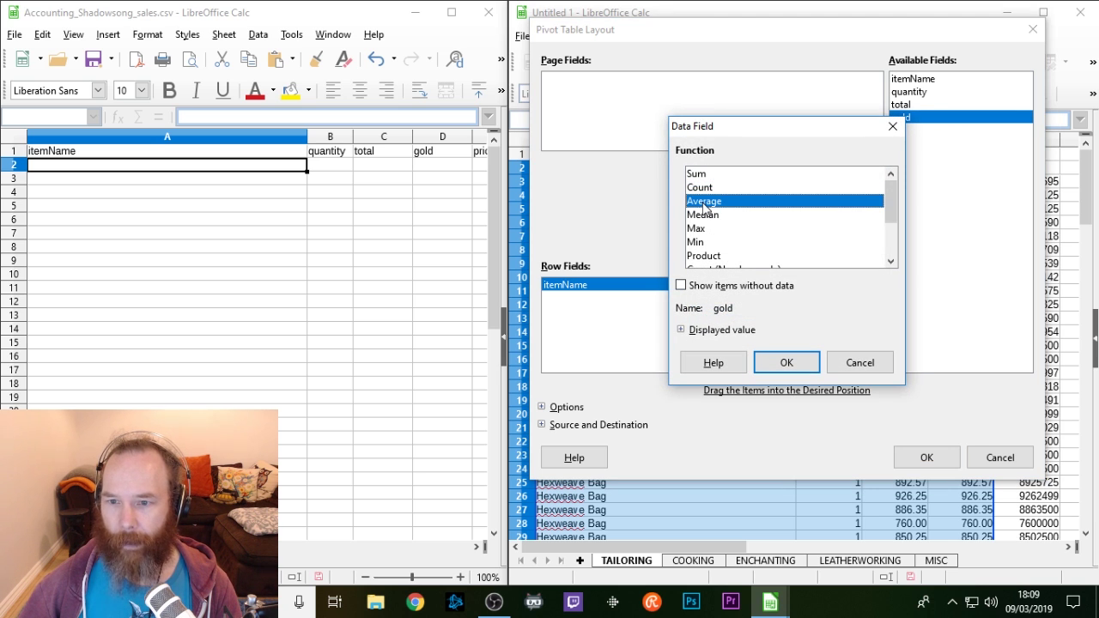
click(784, 368)
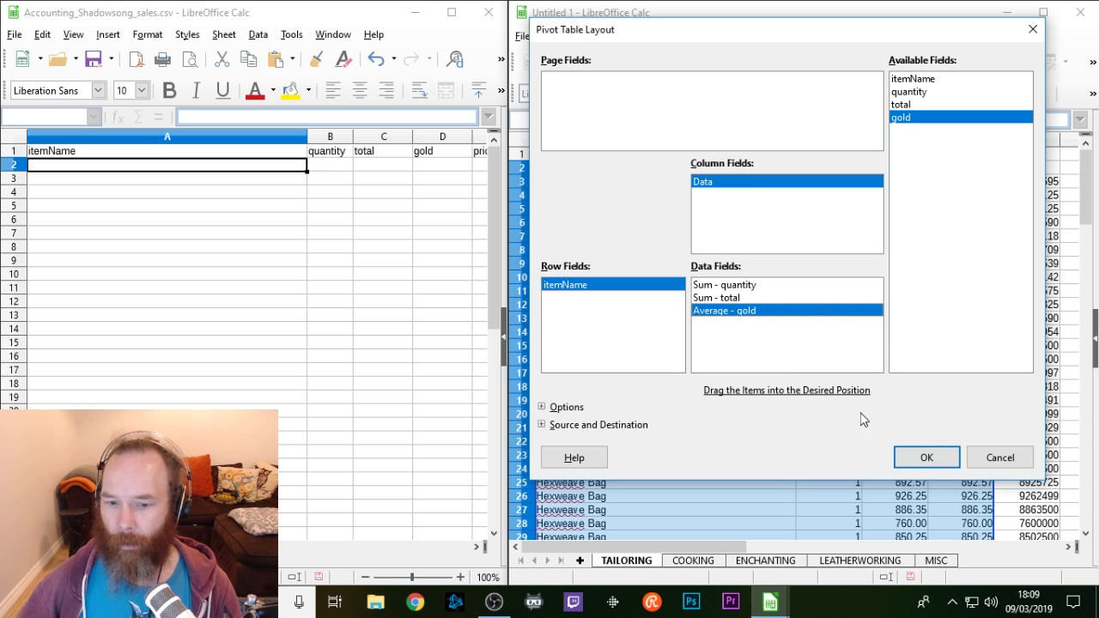
Step: Create the pivot table on a new sheet and fit its item name, quantity and average gold columns to their contents
click(641, 424)
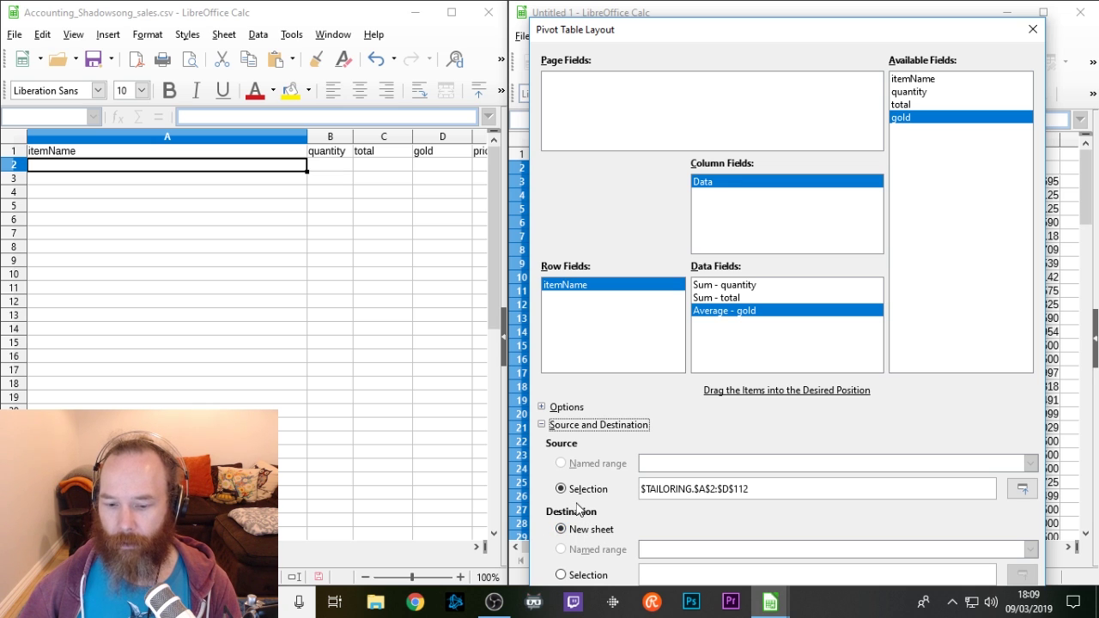
click(543, 428)
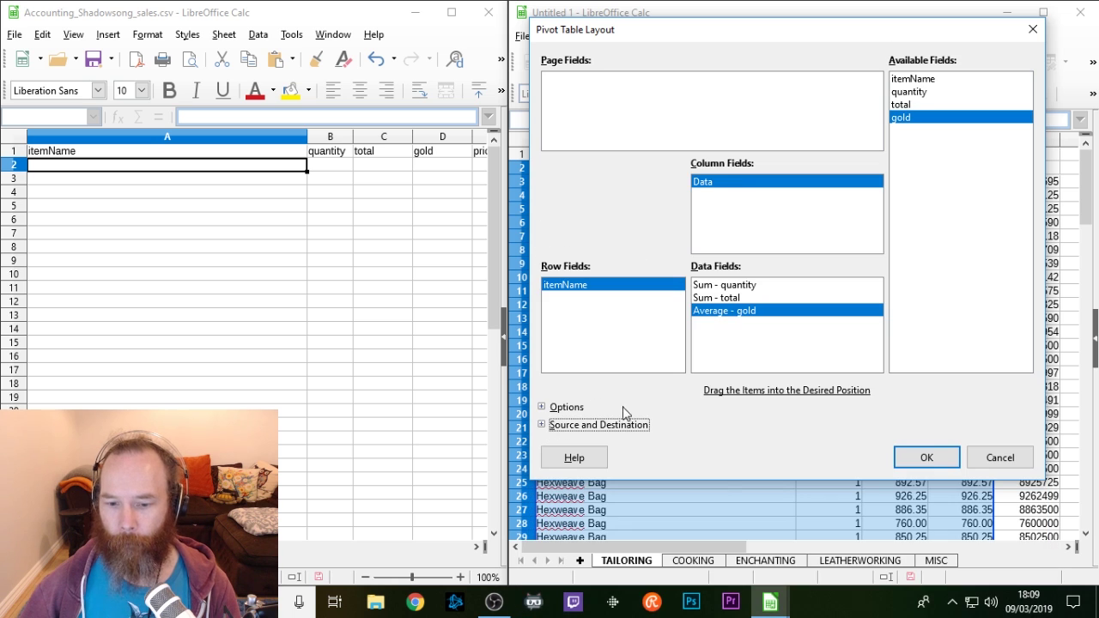
click(928, 459)
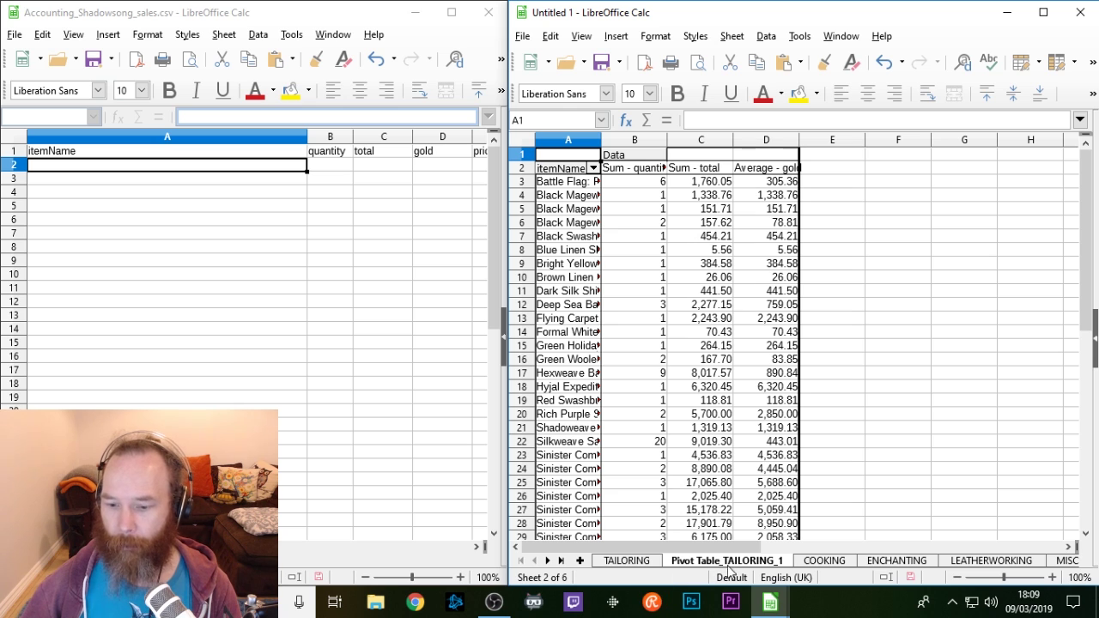
double_click(601, 142)
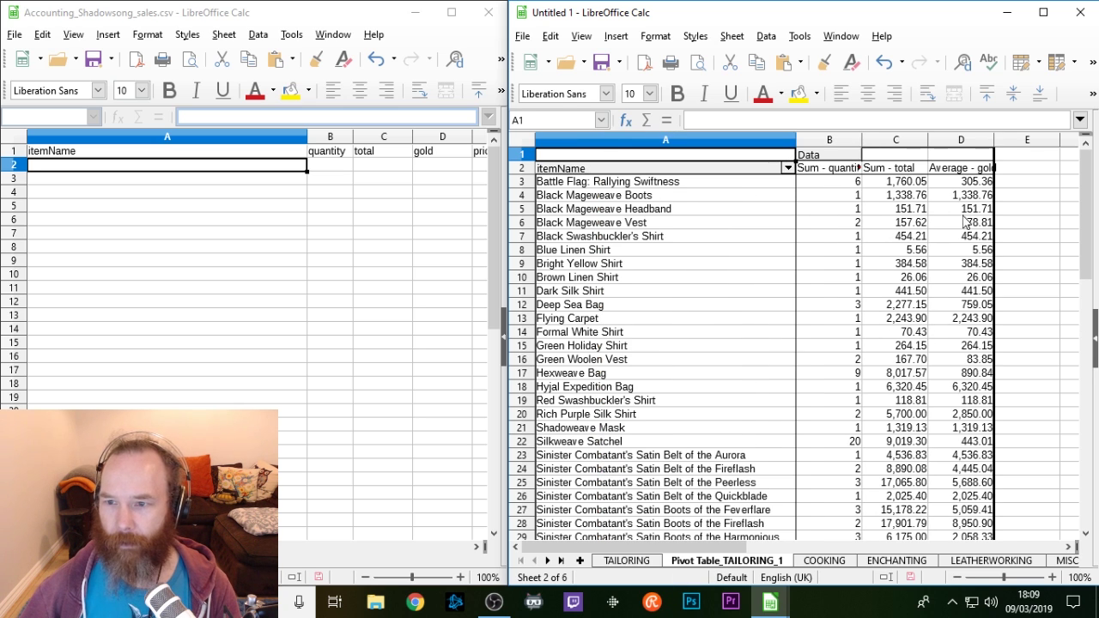
double_click(861, 141)
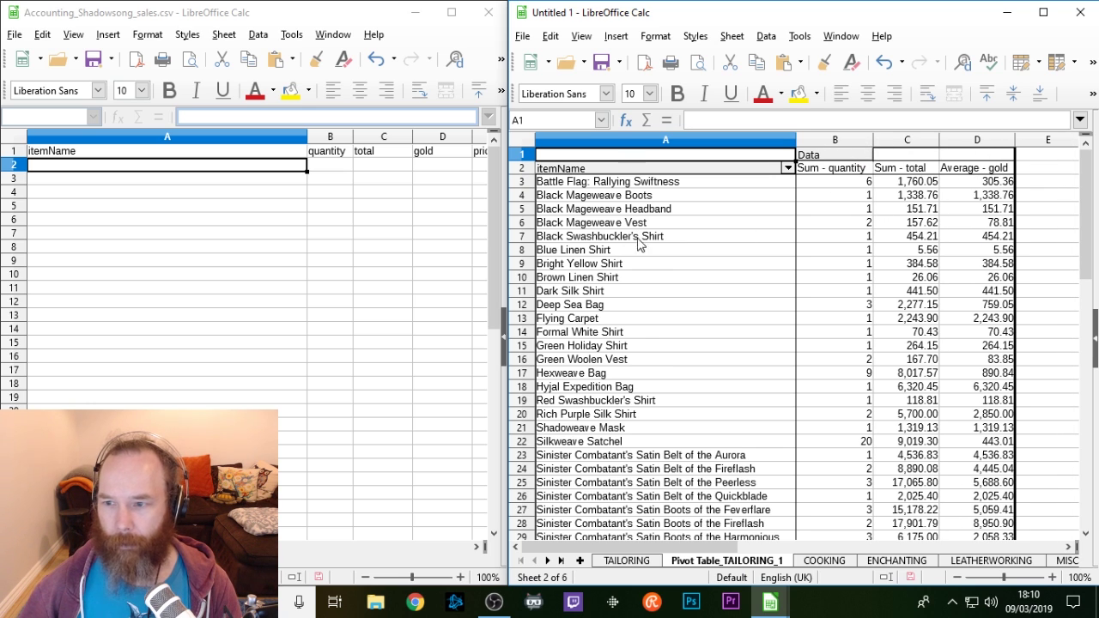
Step: Compare the pivot table's summed Battle Flag: Rallying Swiftness quantity with the individual quantities in B3:B5 of the TAILORING sheet
click(633, 184)
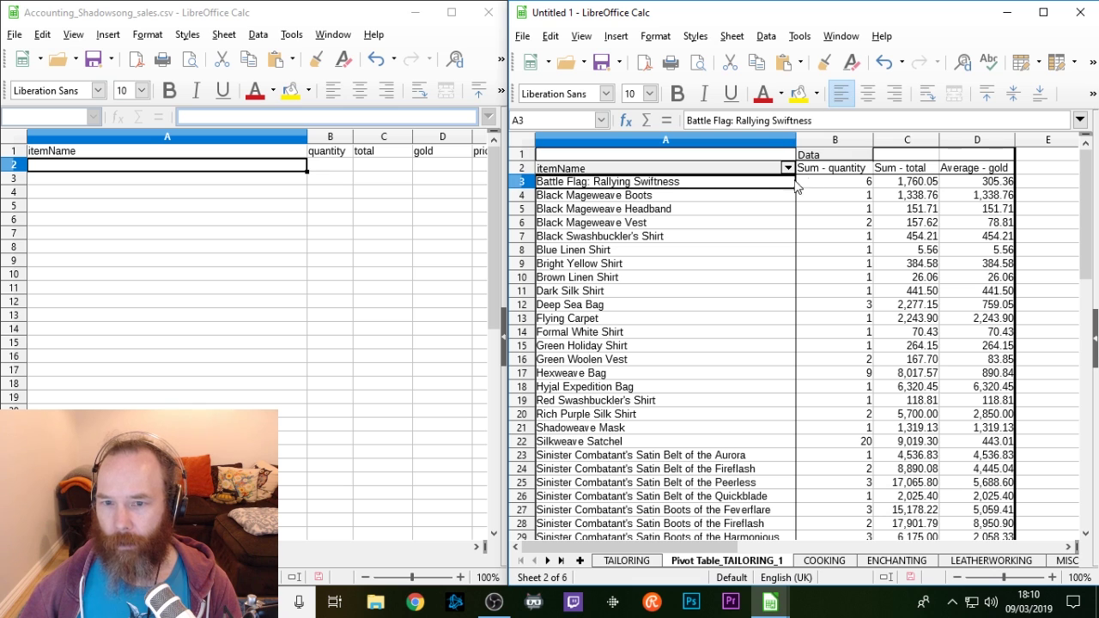
click(816, 182)
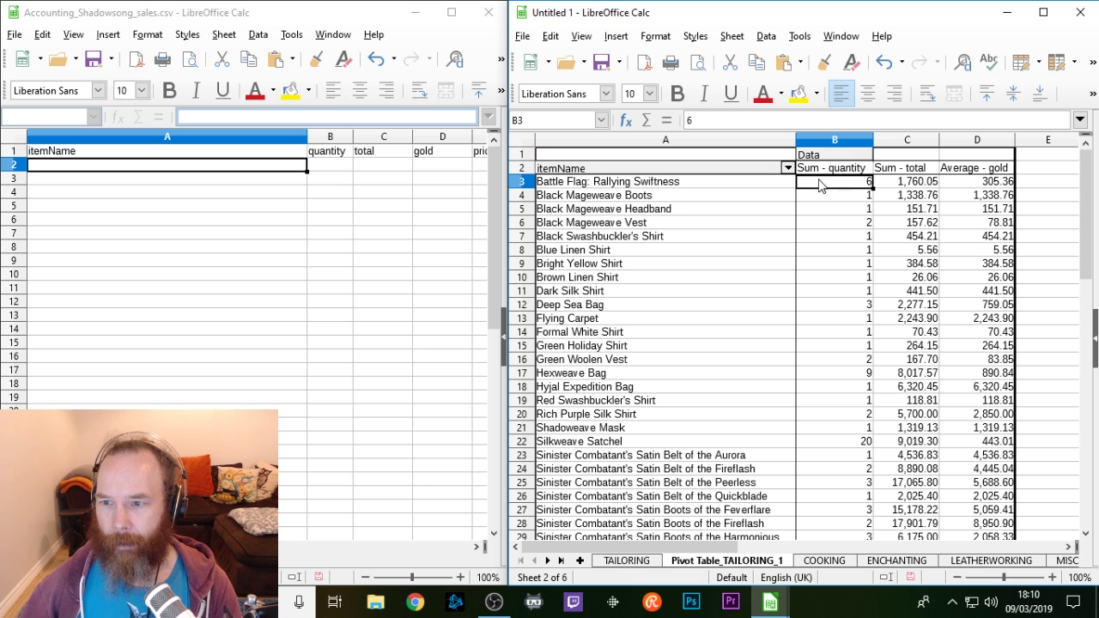
click(643, 563)
click(850, 182)
click(846, 197)
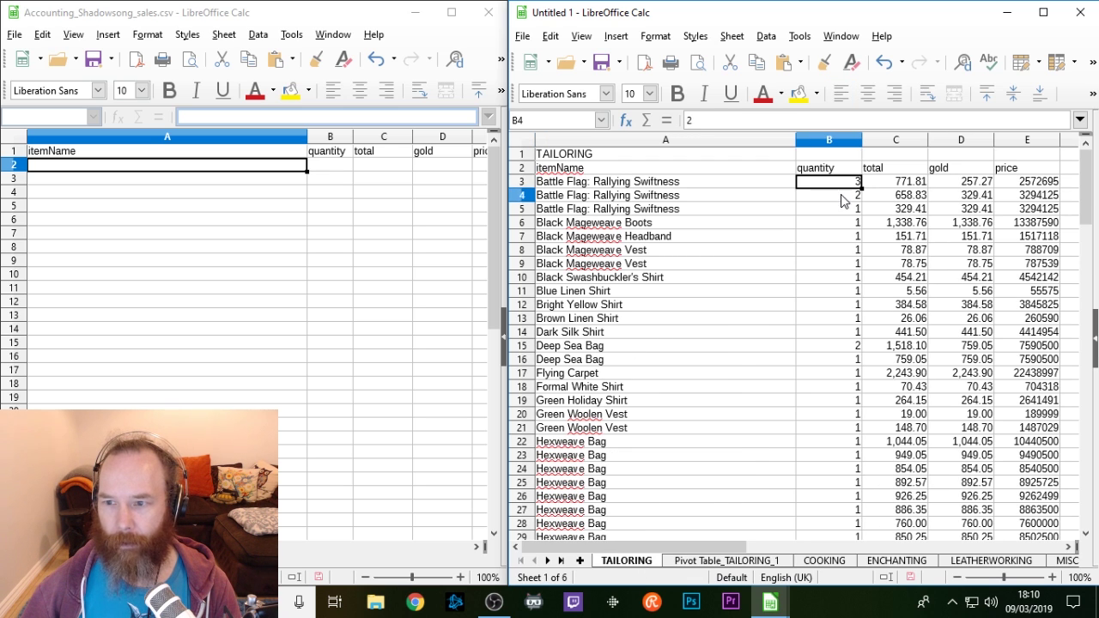
click(843, 211)
click(694, 560)
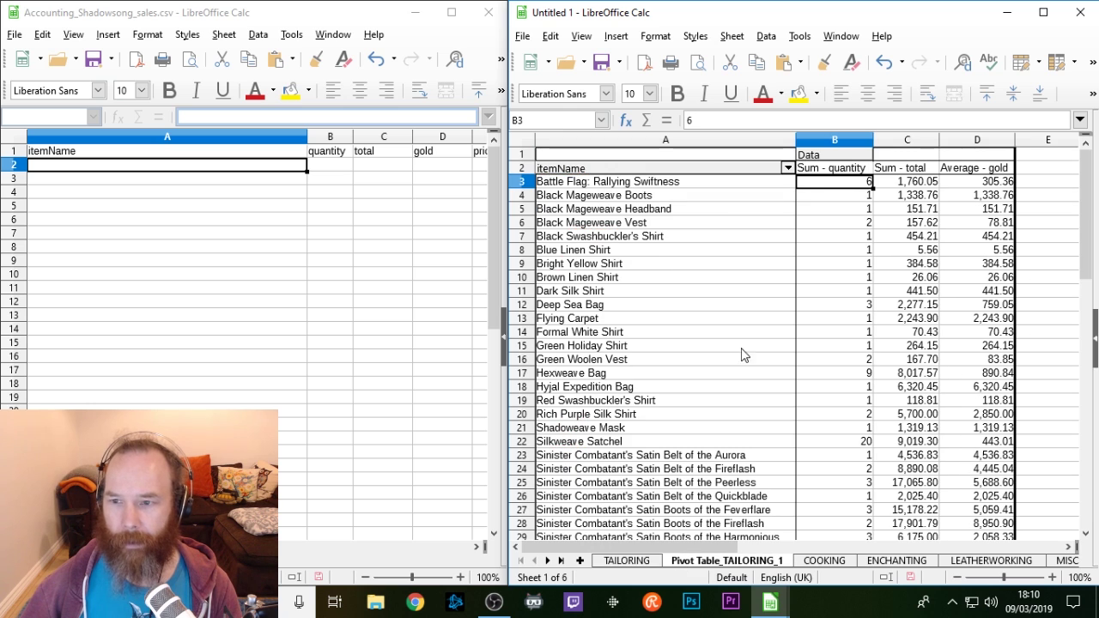
click(660, 189)
click(845, 184)
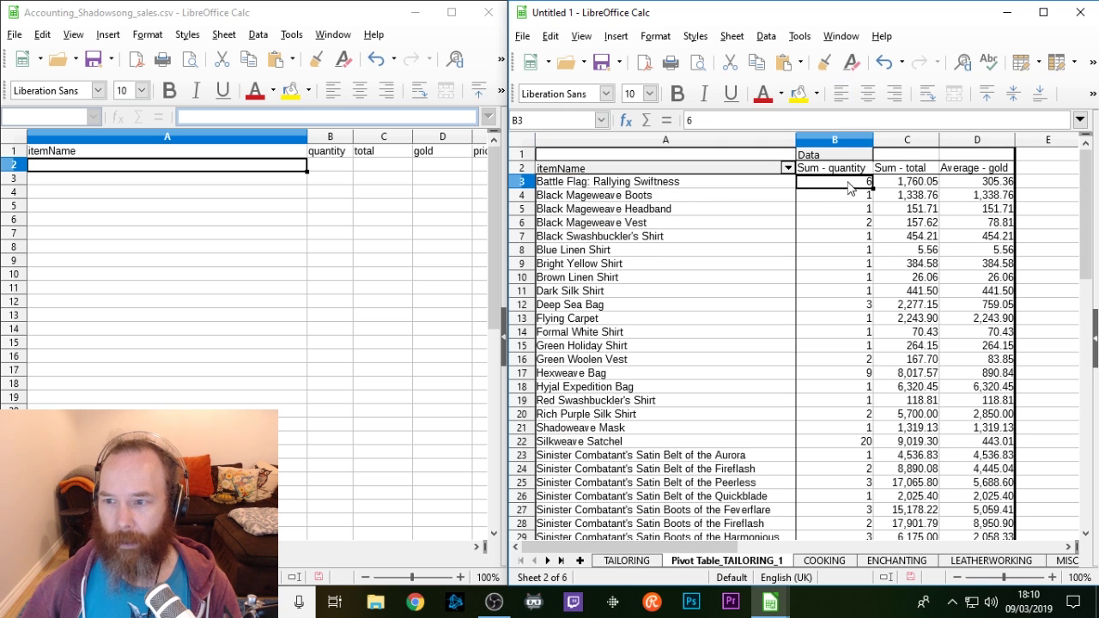
Step: Compare the pivot table's summed Battle Flag: Rallying Swiftness total with the individual totals in C3:C5 of the TAILORING sheet
click(920, 184)
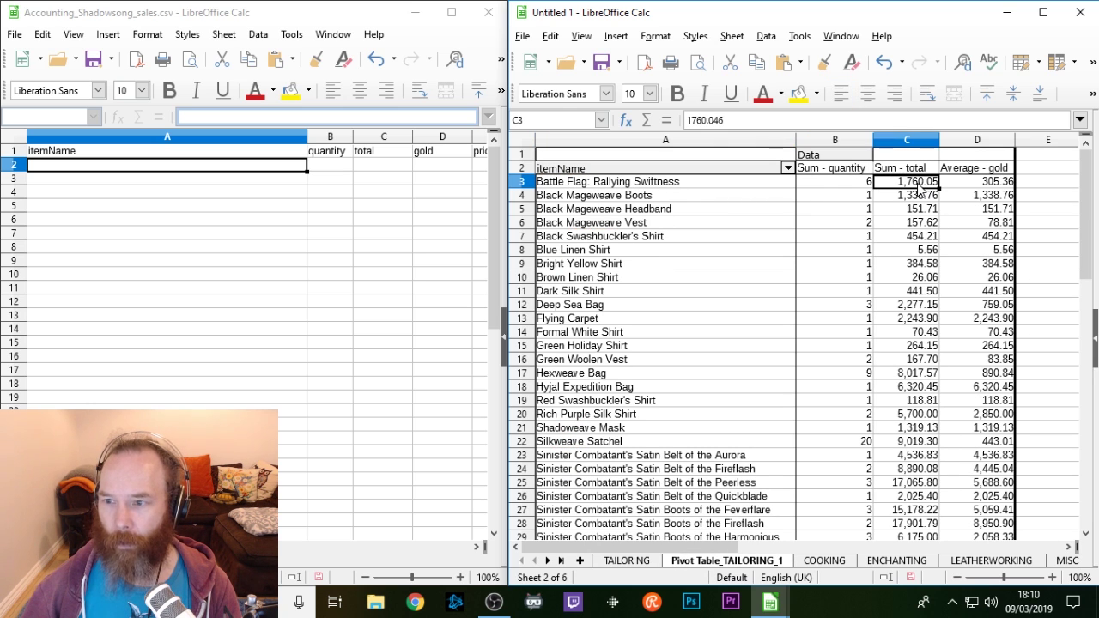
click(626, 561)
click(906, 185)
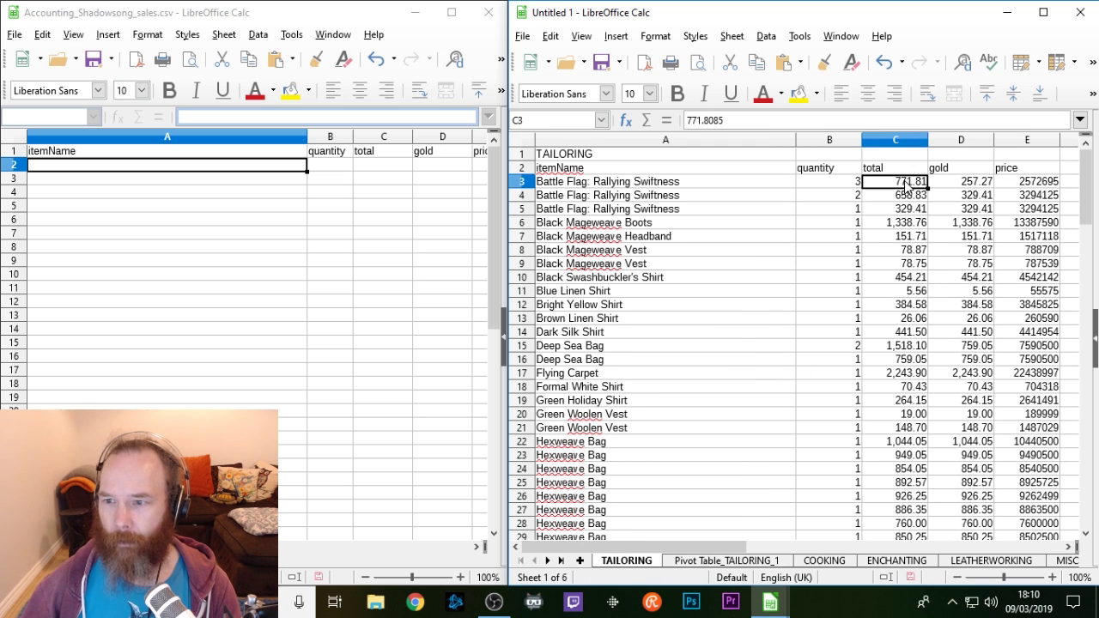
click(896, 198)
click(894, 211)
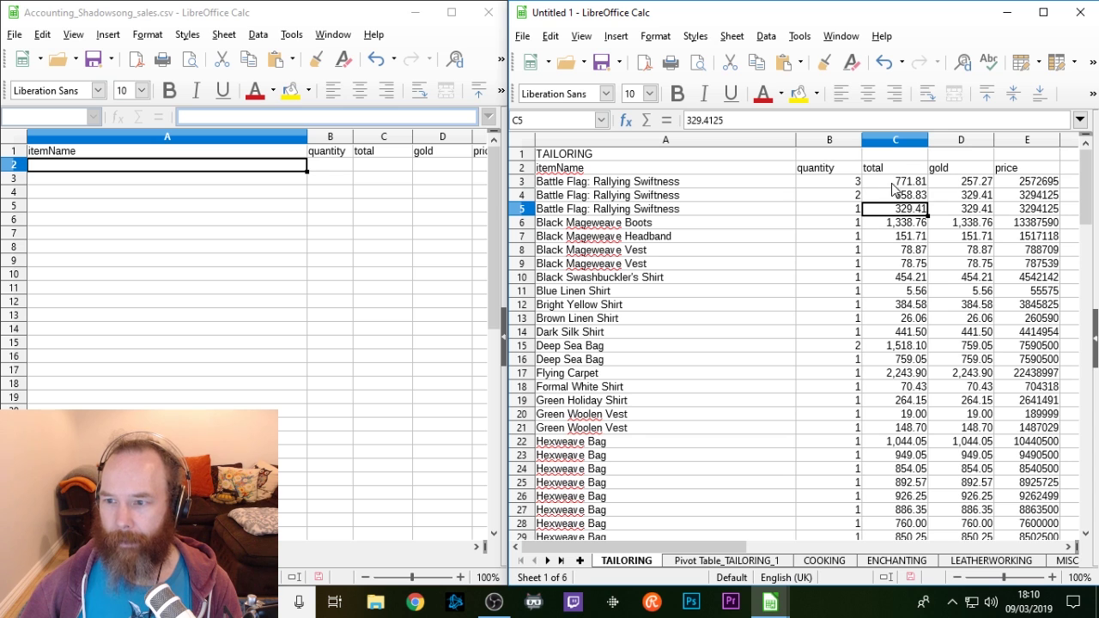
key(ctrl+Page_Down)
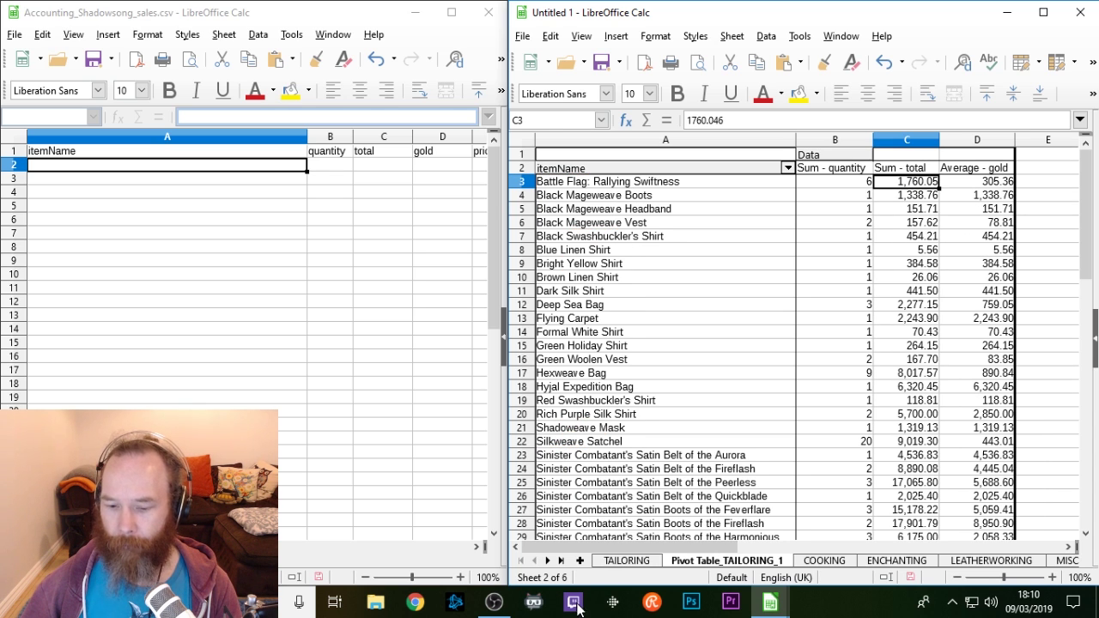
Step: Compare the individual Battle Flag: Rallying Swiftness gold values in D3:D5 of the TAILORING sheet with the pivot table's average gold
click(645, 564)
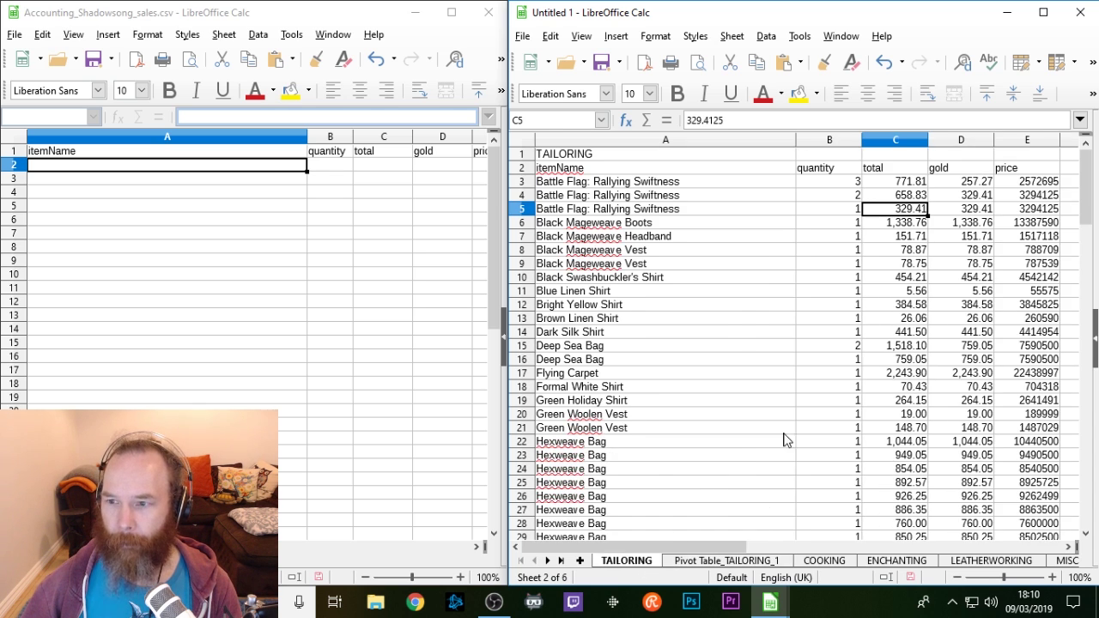
click(974, 183)
click(975, 197)
click(976, 210)
click(726, 560)
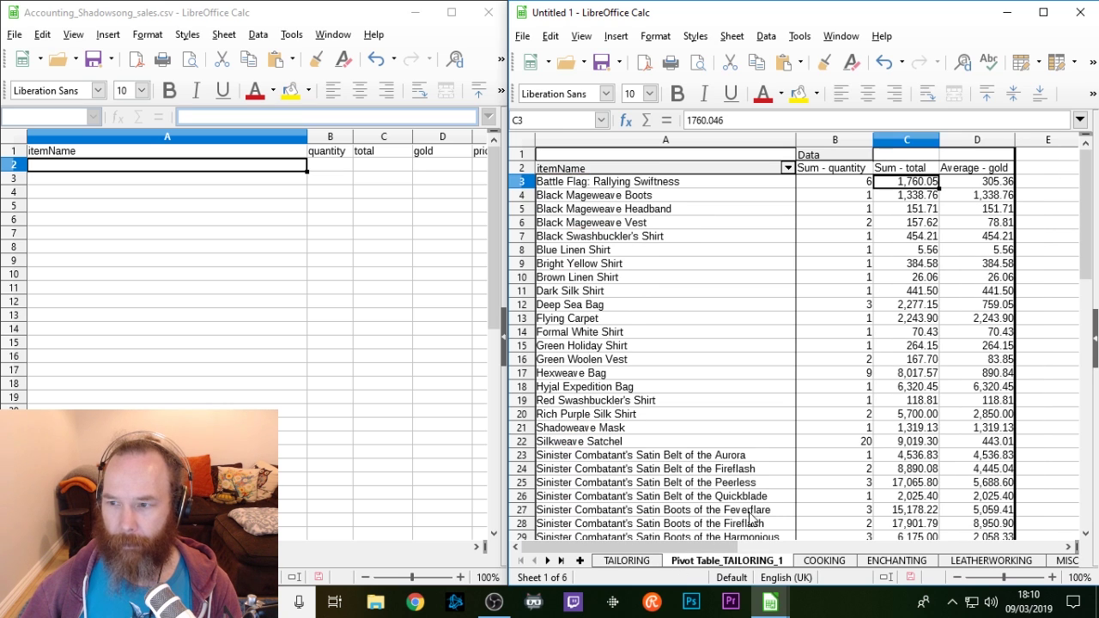
click(967, 184)
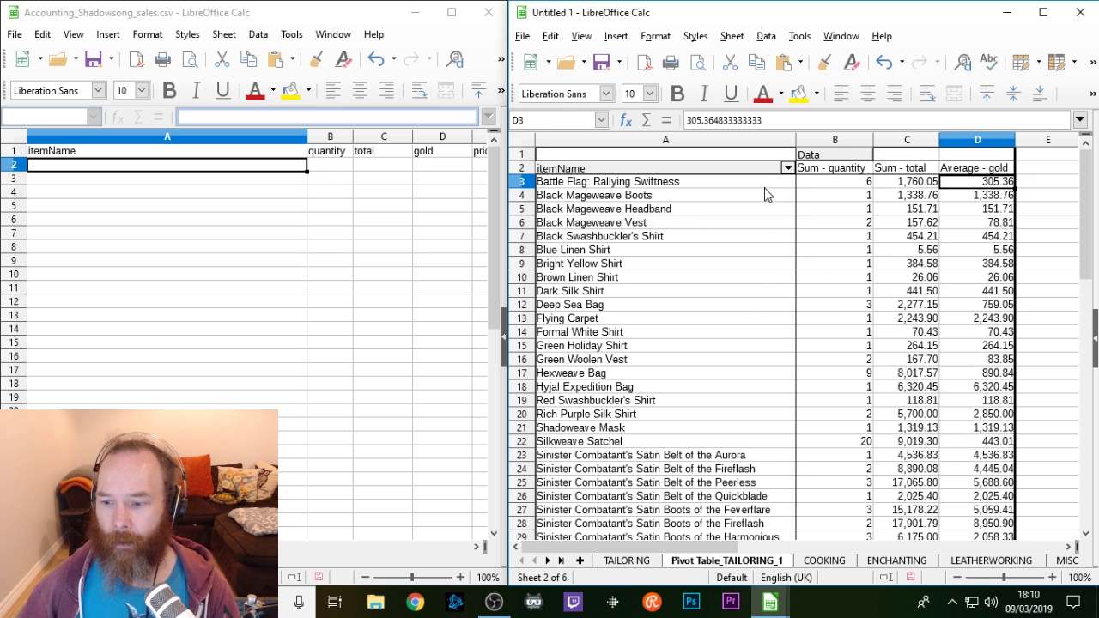
Step: Examine the Silkweave Satchel's summed quantity, summed total and average gold in the pivot table
click(605, 443)
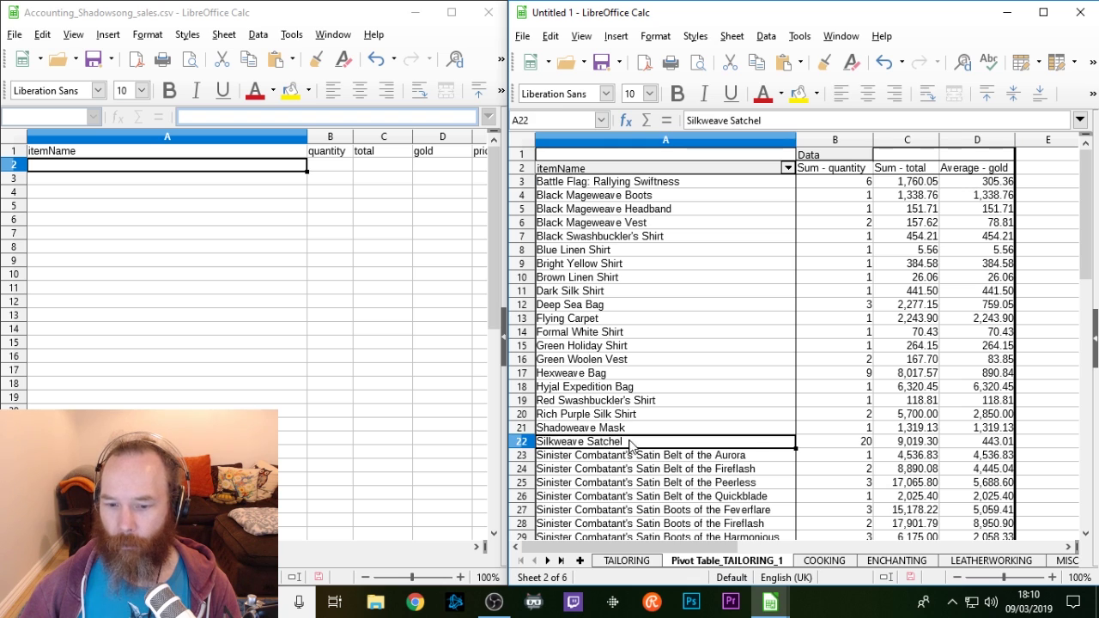
click(822, 443)
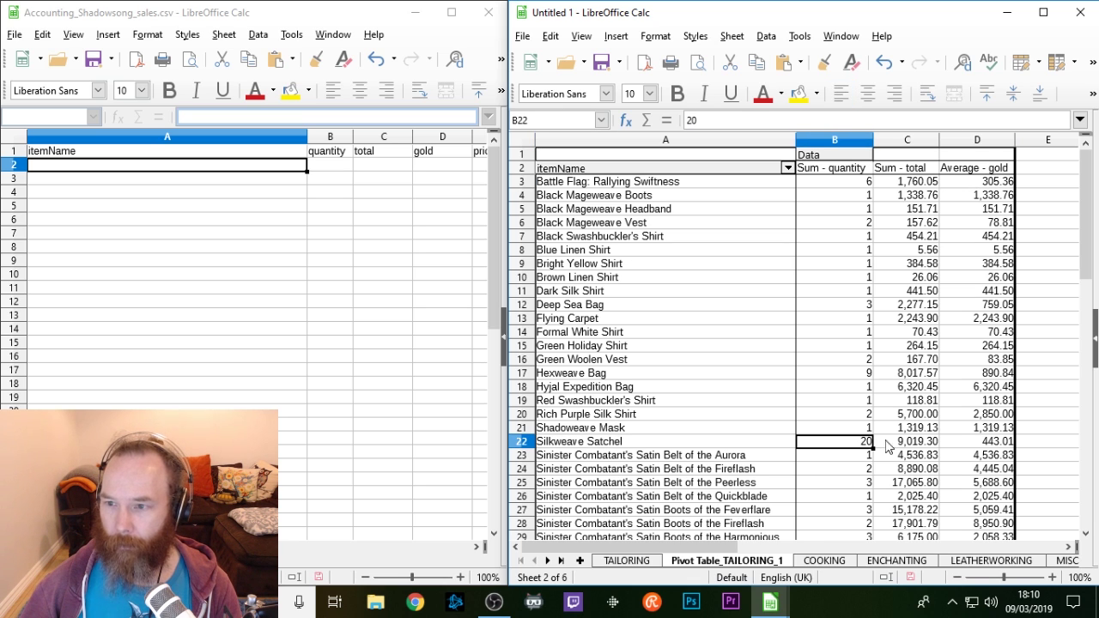
click(903, 443)
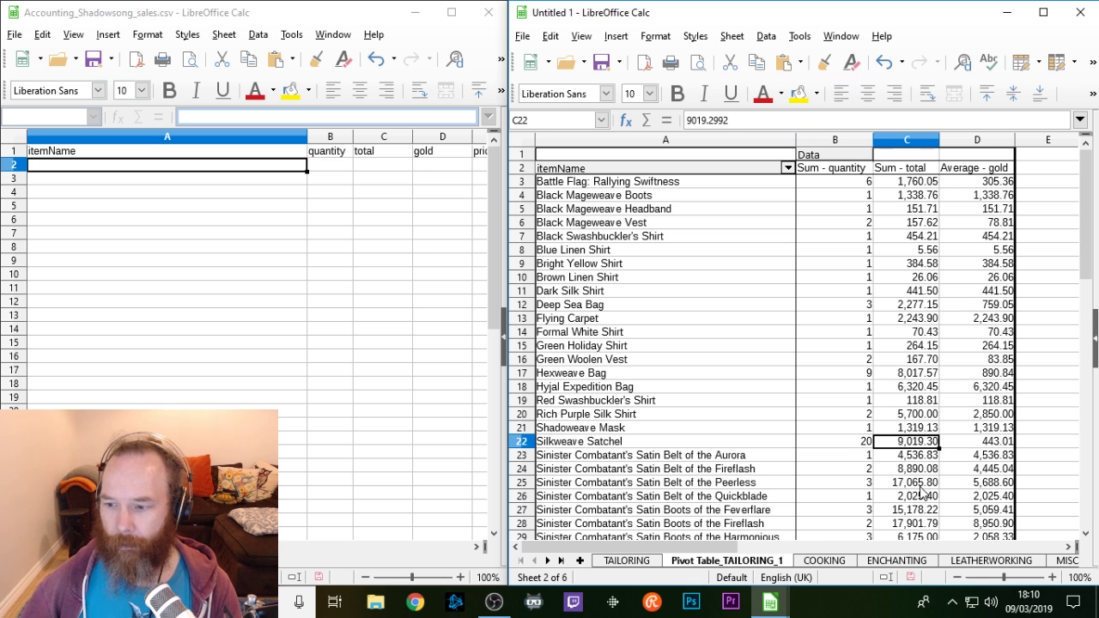
click(991, 443)
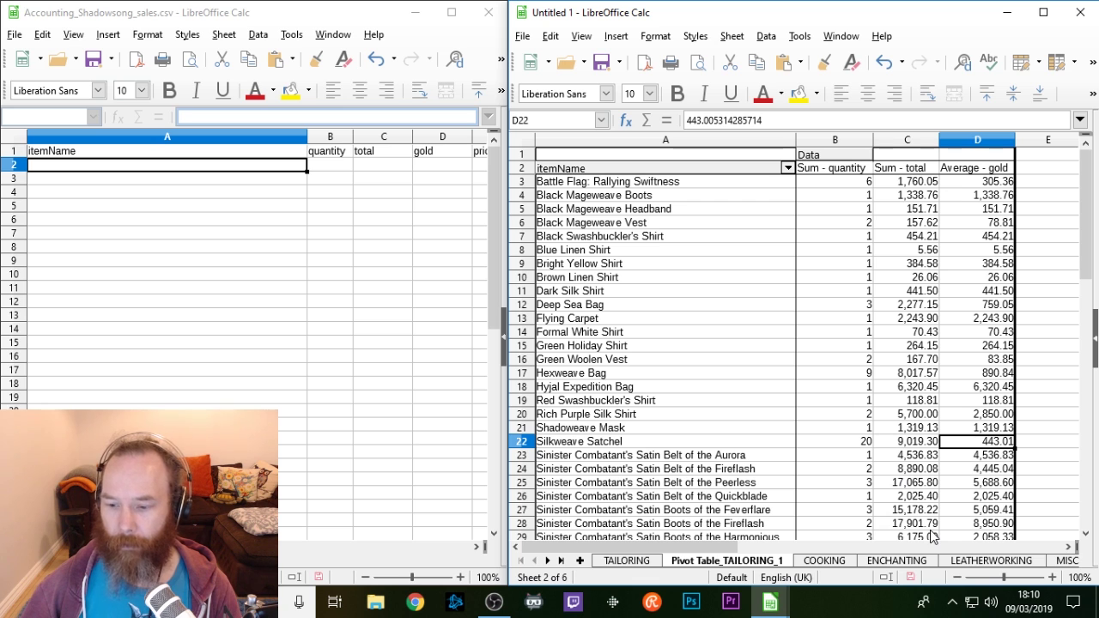
Step: Examine the White Swashbuckler's Shirt figures and the Total Result quantity and total, and look back over the pivot table's item rows
scroll(679, 318, down, 7)
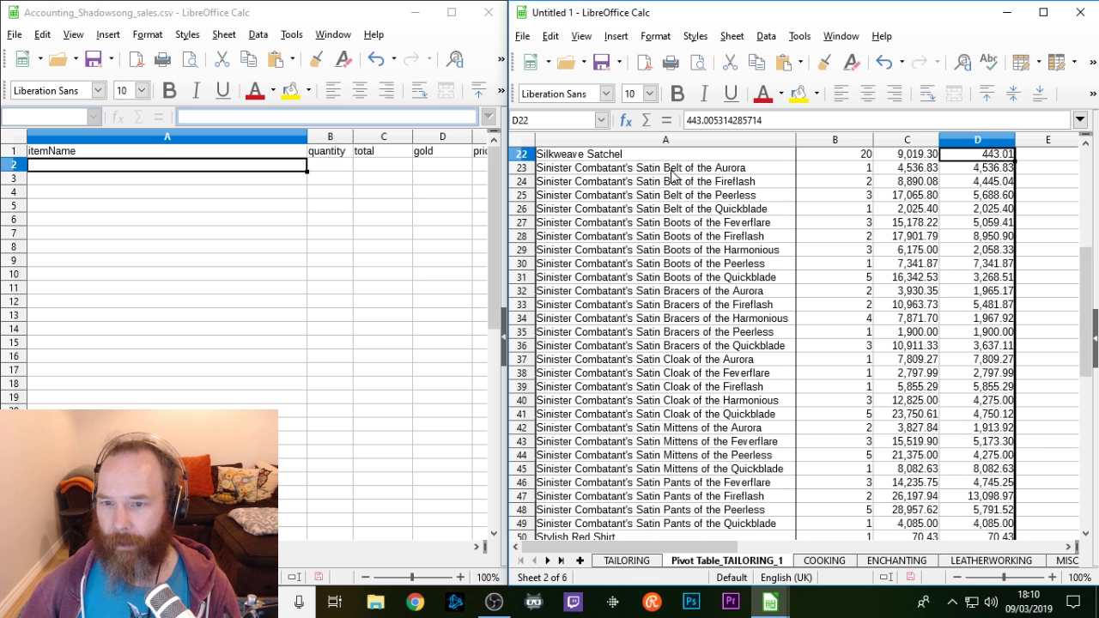
scroll(668, 239, down, 2)
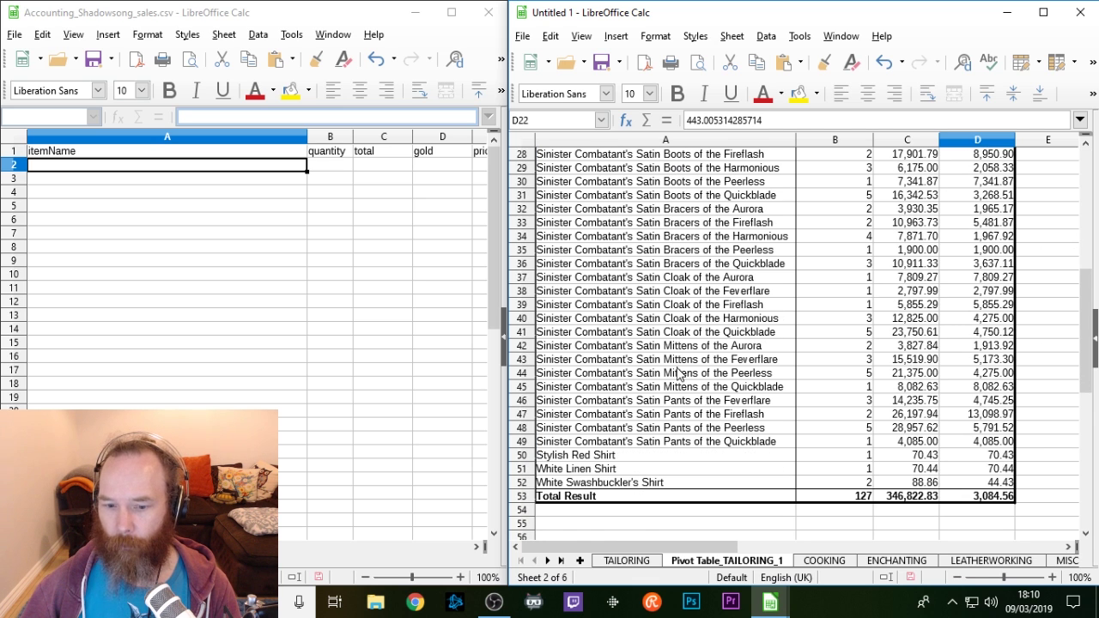
scroll(678, 373, down, 3)
click(654, 364)
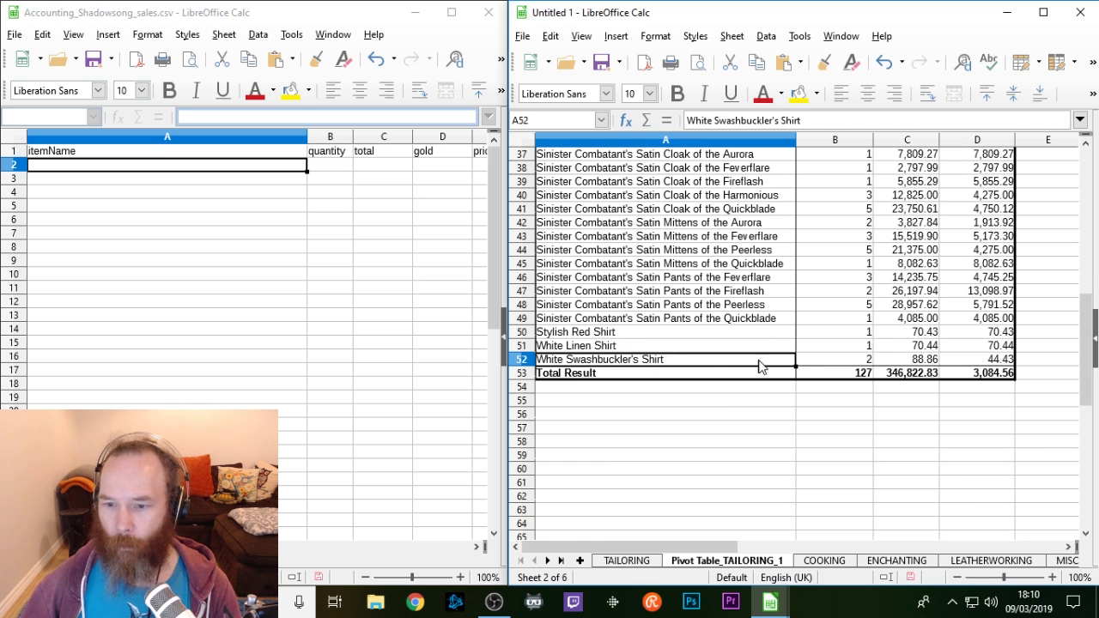
click(842, 363)
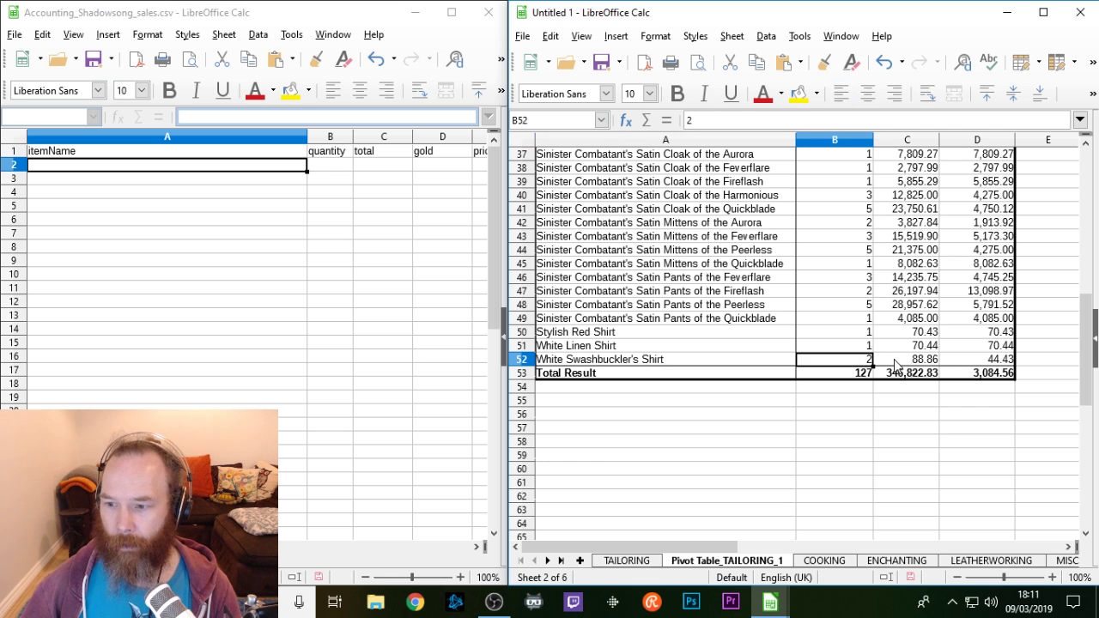
click(899, 362)
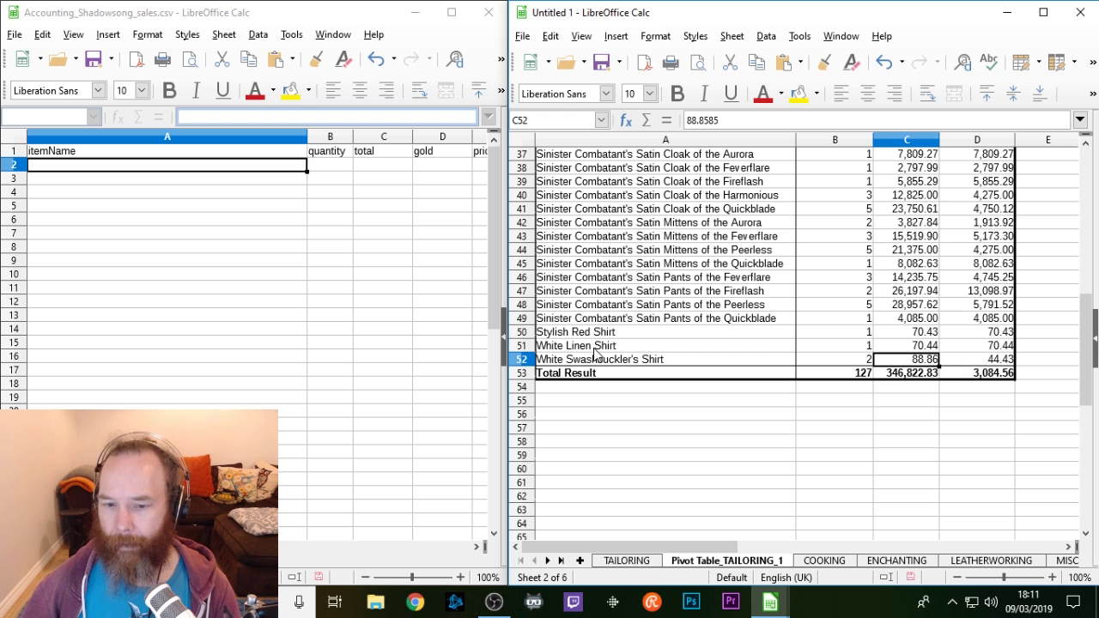
click(564, 378)
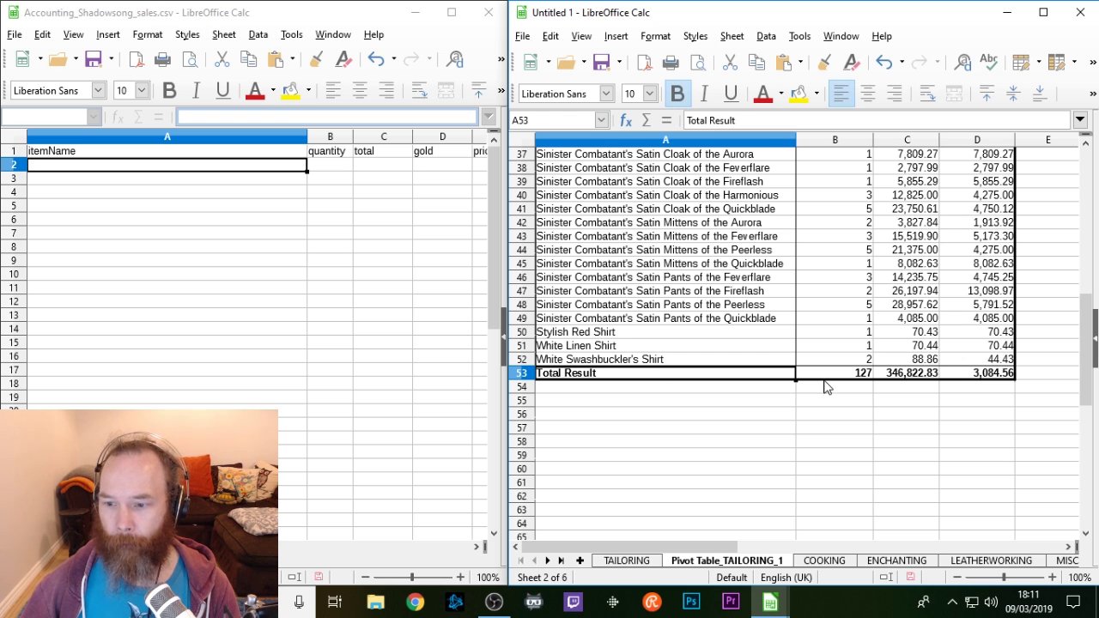
click(827, 376)
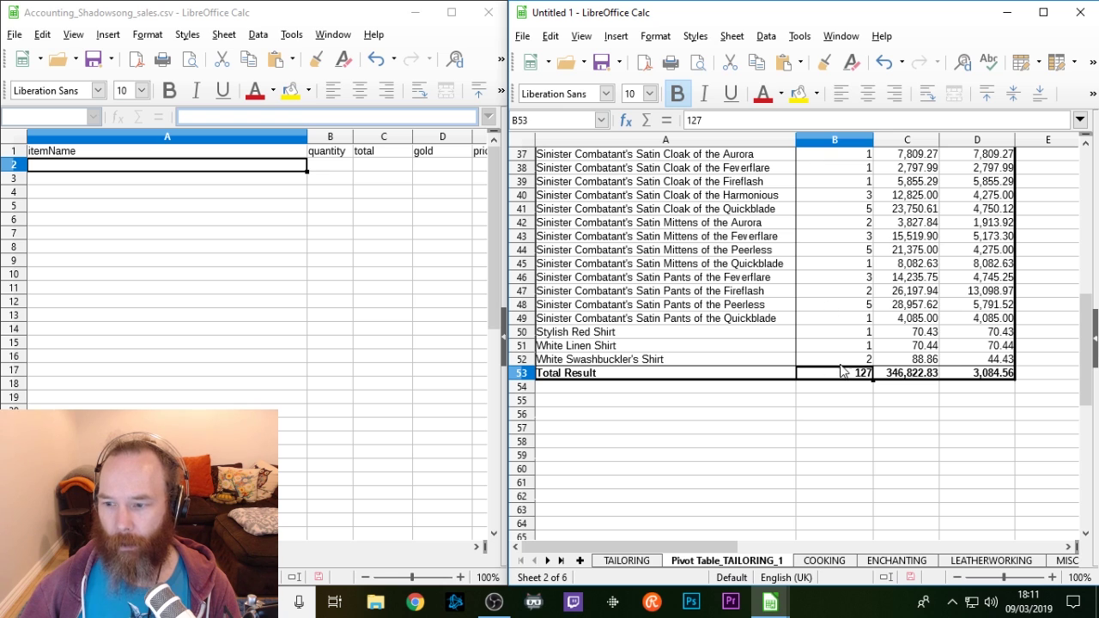
click(909, 378)
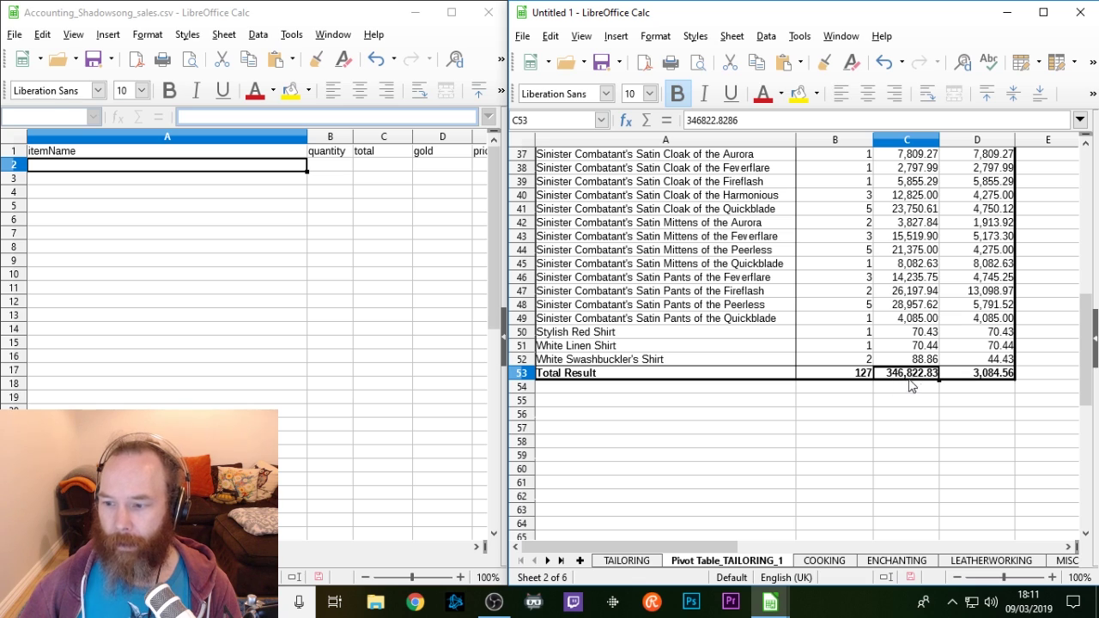
scroll(895, 378, up, 12)
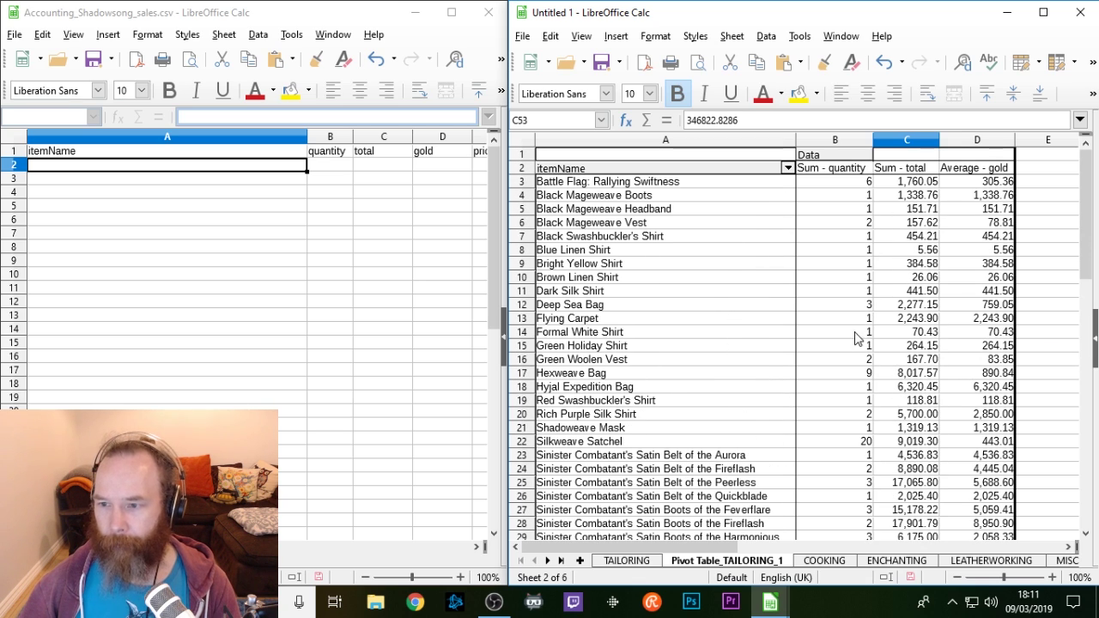
scroll(863, 369, down, 8)
scroll(868, 386, up, 2)
scroll(811, 393, up, 1)
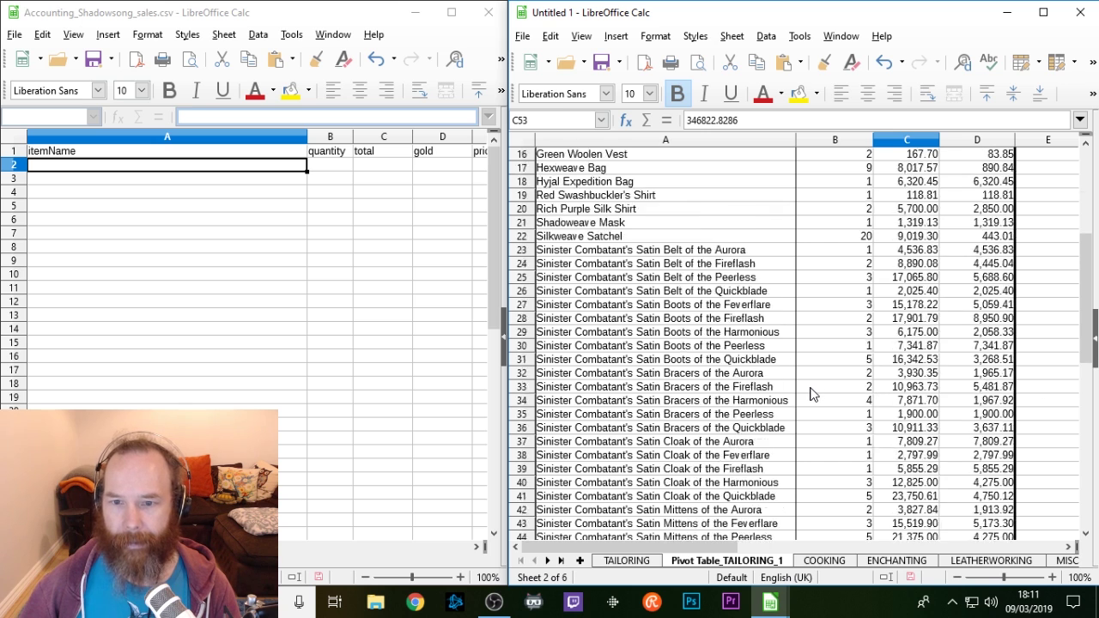
scroll(811, 390, up, 5)
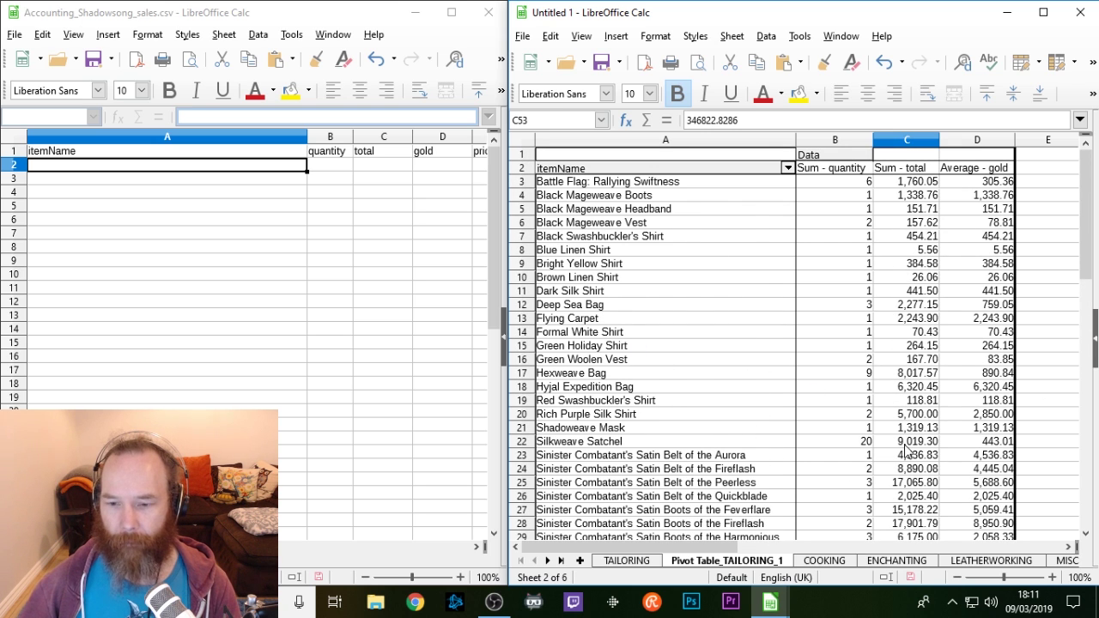
Step: Look over the COOKING, ENCHANTING, LEATHERWORKING and MISC sheets, and return to the Total Result row of the tailoring pivot table
click(820, 560)
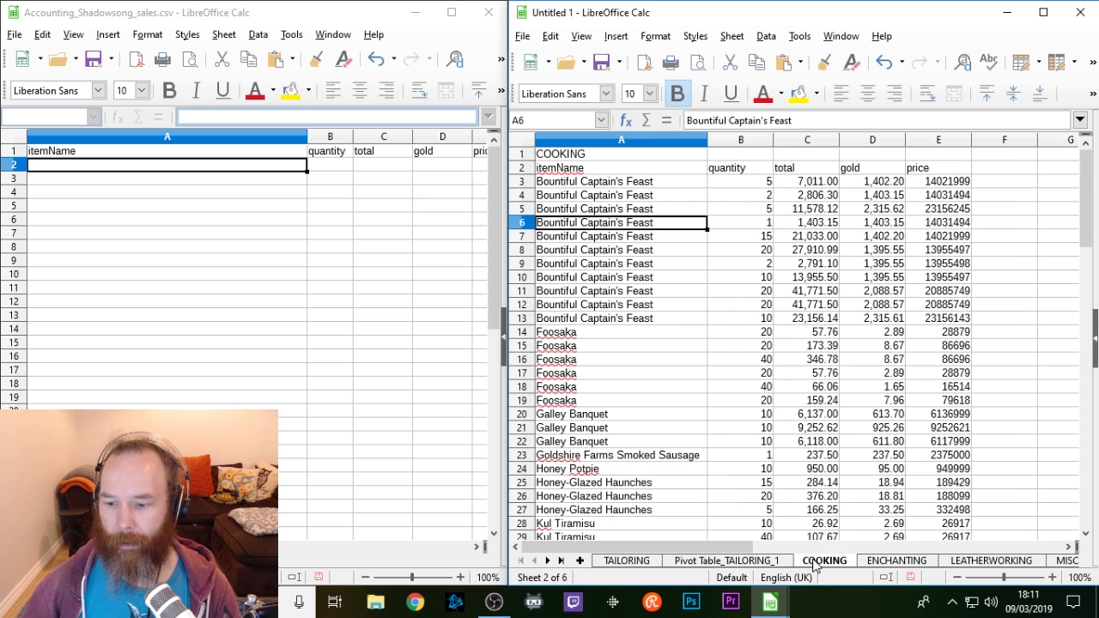
click(897, 561)
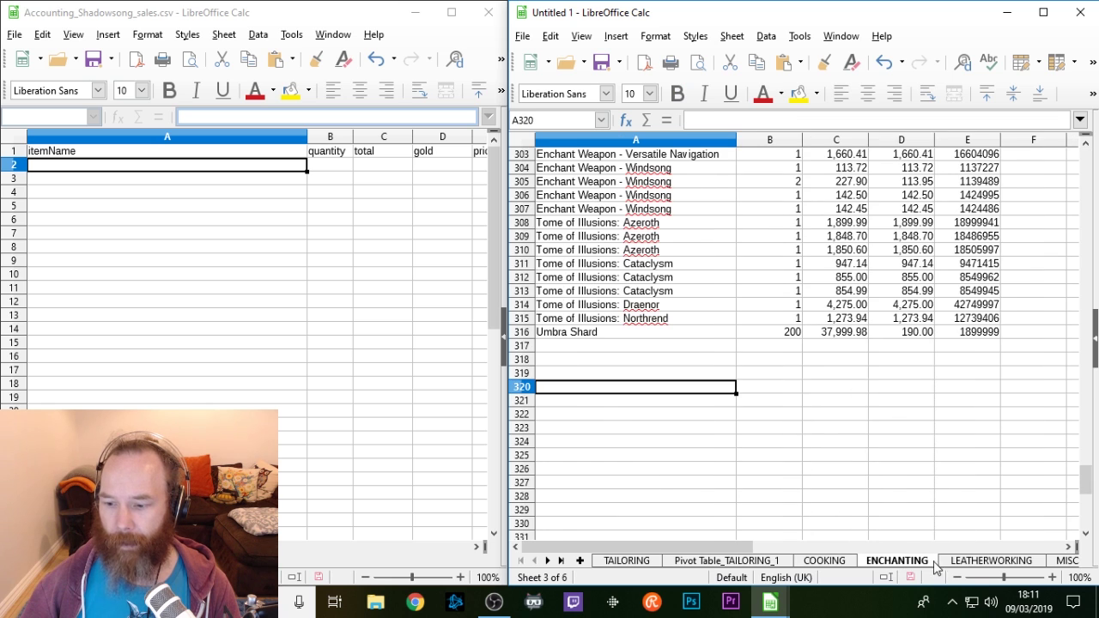
click(988, 561)
click(1068, 561)
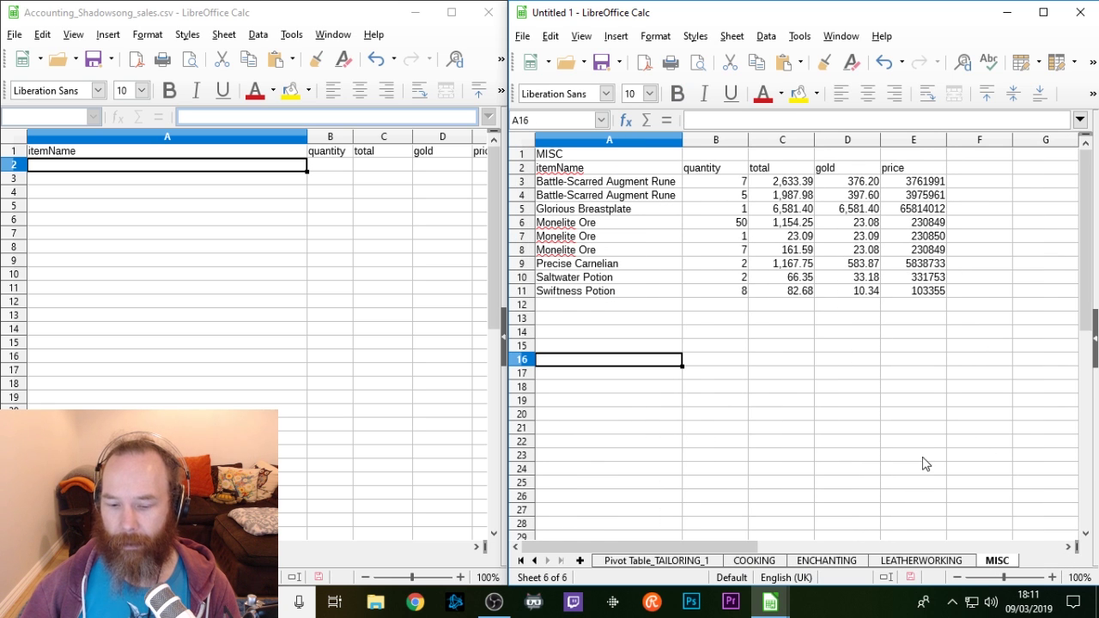
click(632, 563)
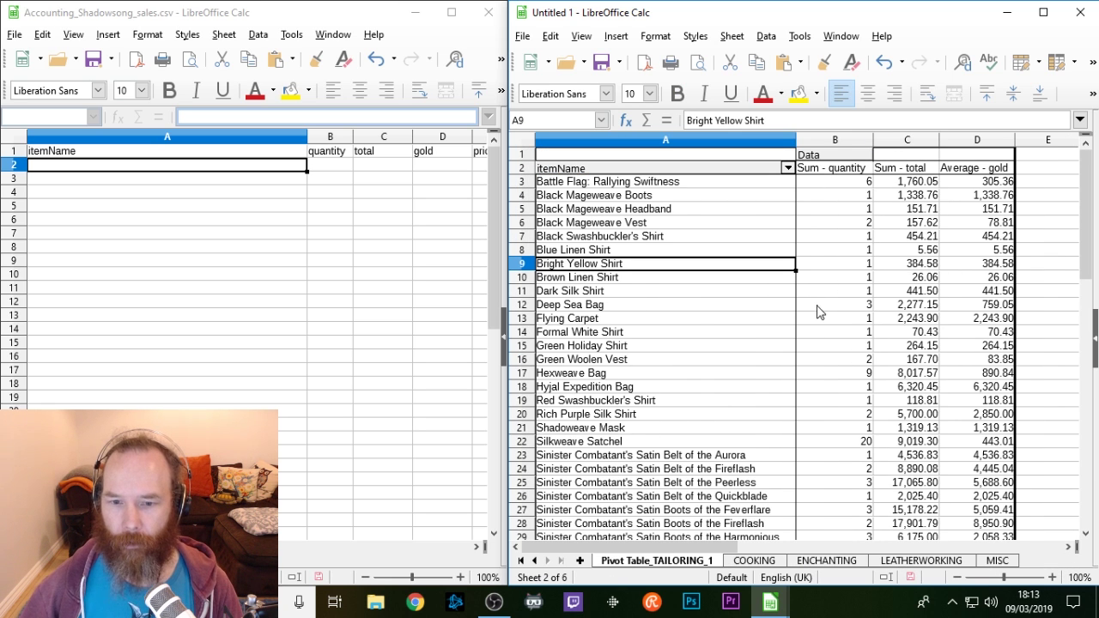
scroll(800, 329, down, 13)
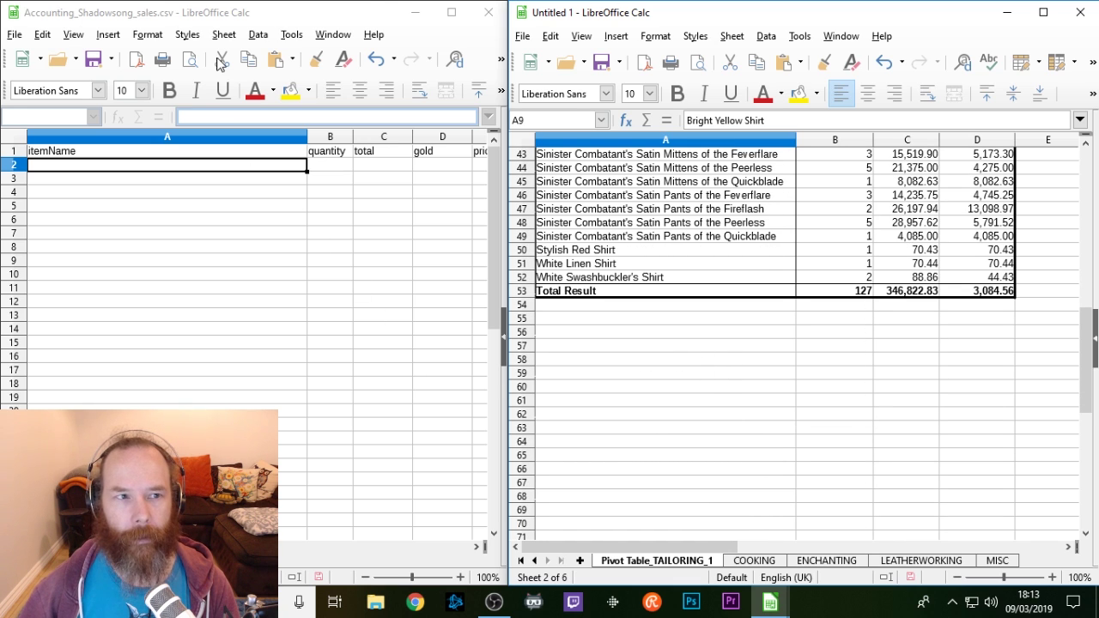
Step: Close Accounting_Shadowsong_sales.csv without saving and open Accounting_Shadowsong_purchases.csv from the desktop with the default text import settings
click(489, 12)
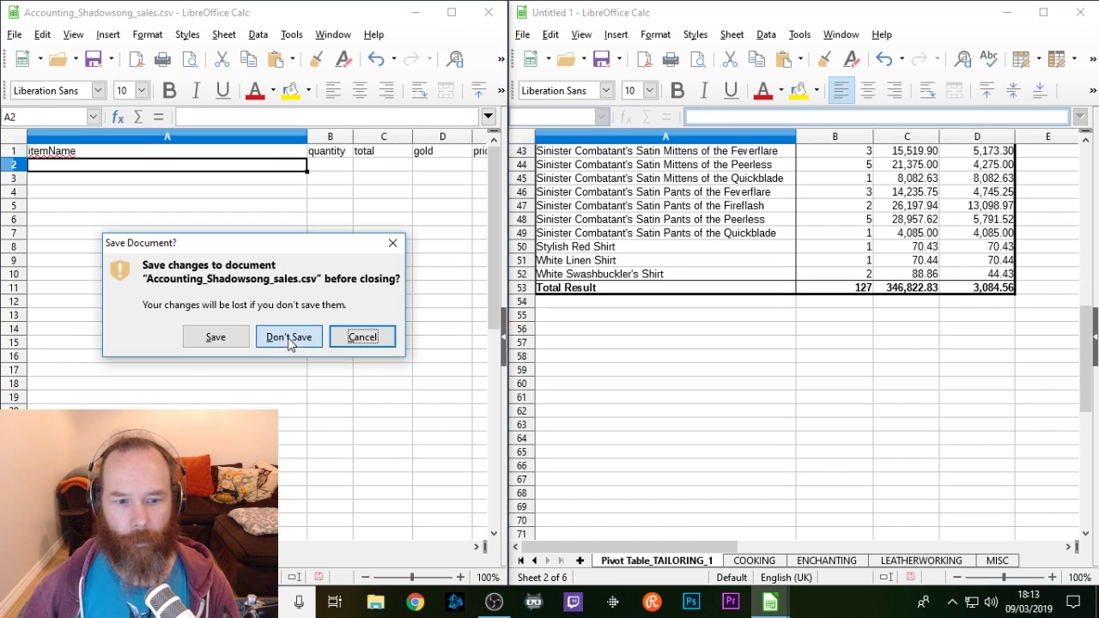
click(289, 337)
click(30, 86)
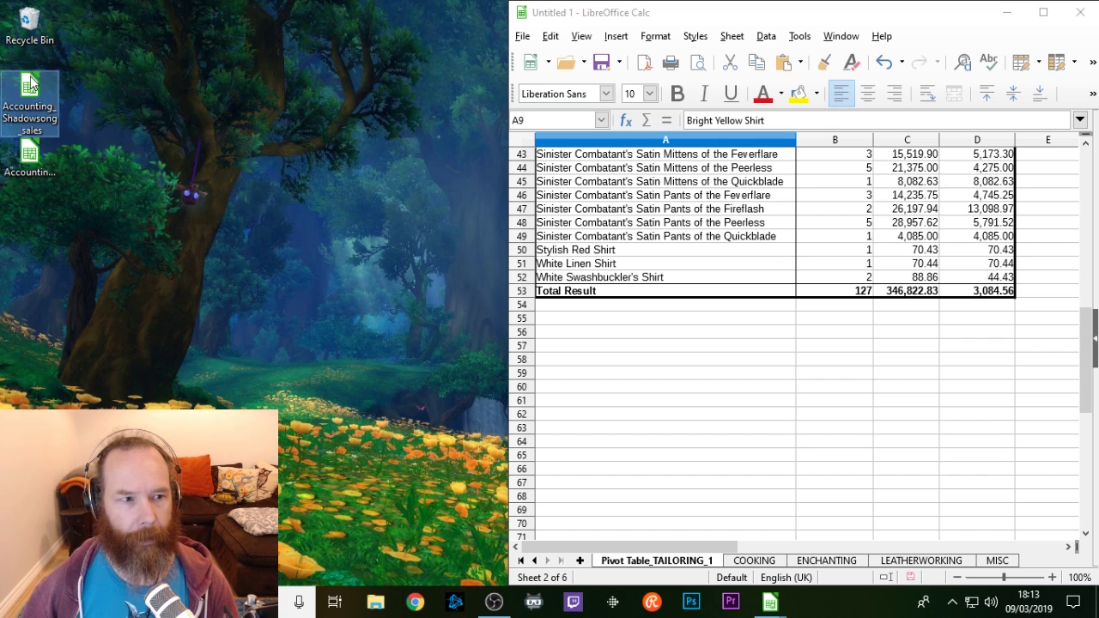
click(25, 153)
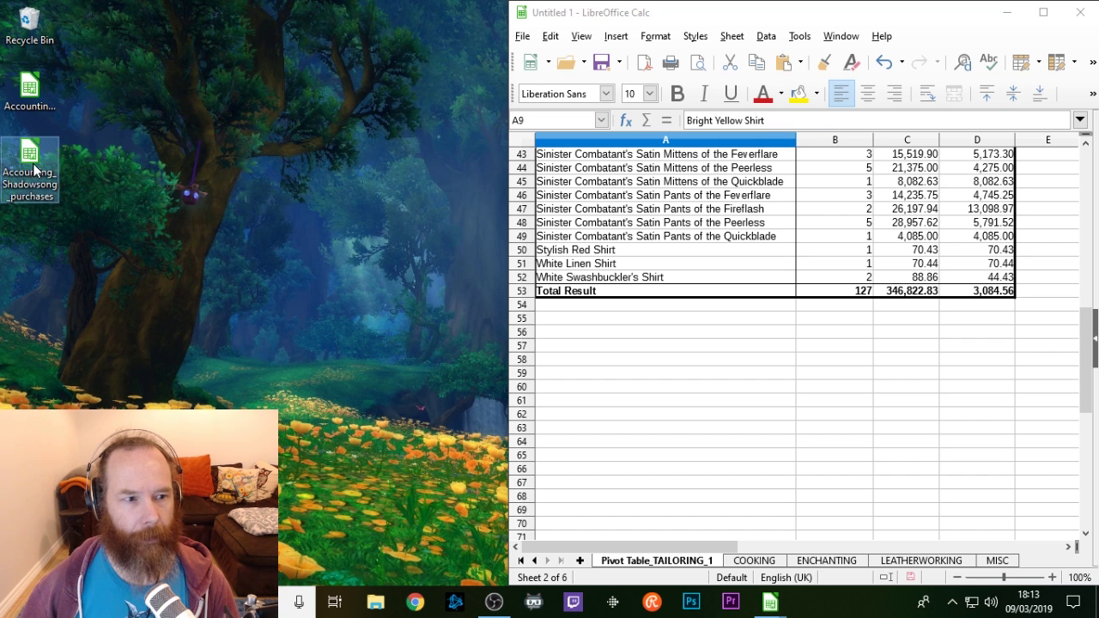
double_click(26, 153)
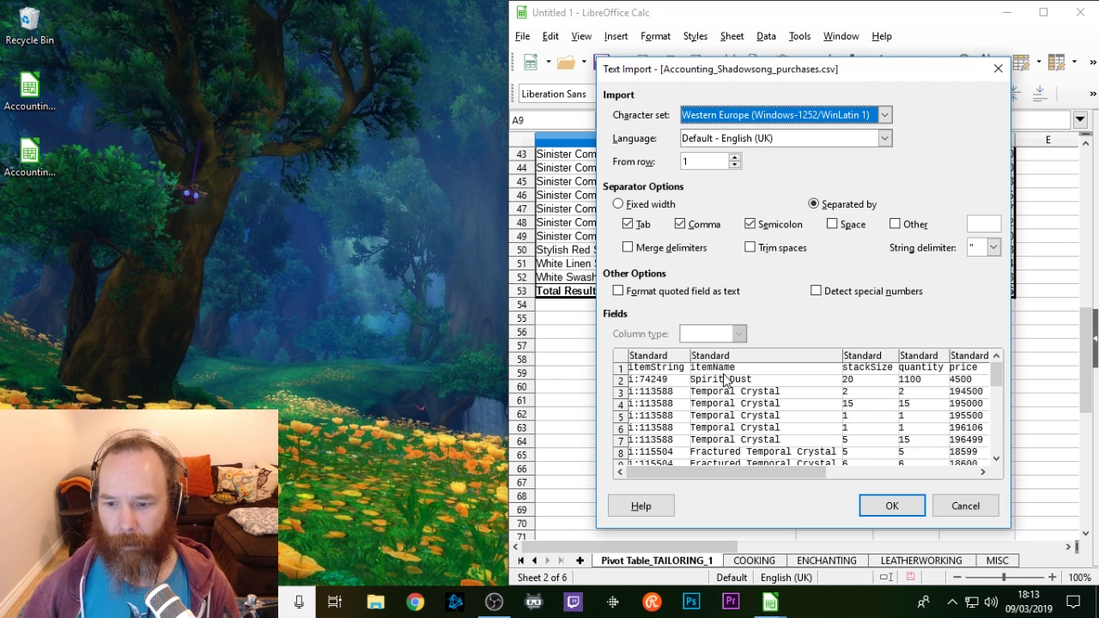
click(890, 507)
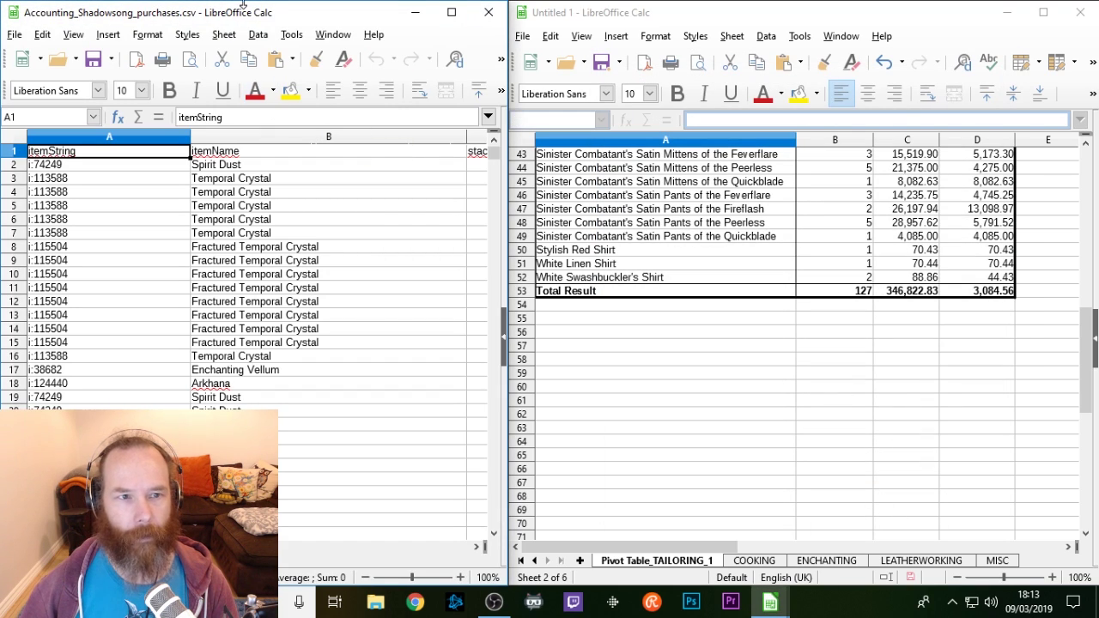
Step: Move and widen the purchases window, narrow its itemString column, and view the columns from stackSize to source
drag(244, 5, 638, 31)
drag(583, 157, 521, 159)
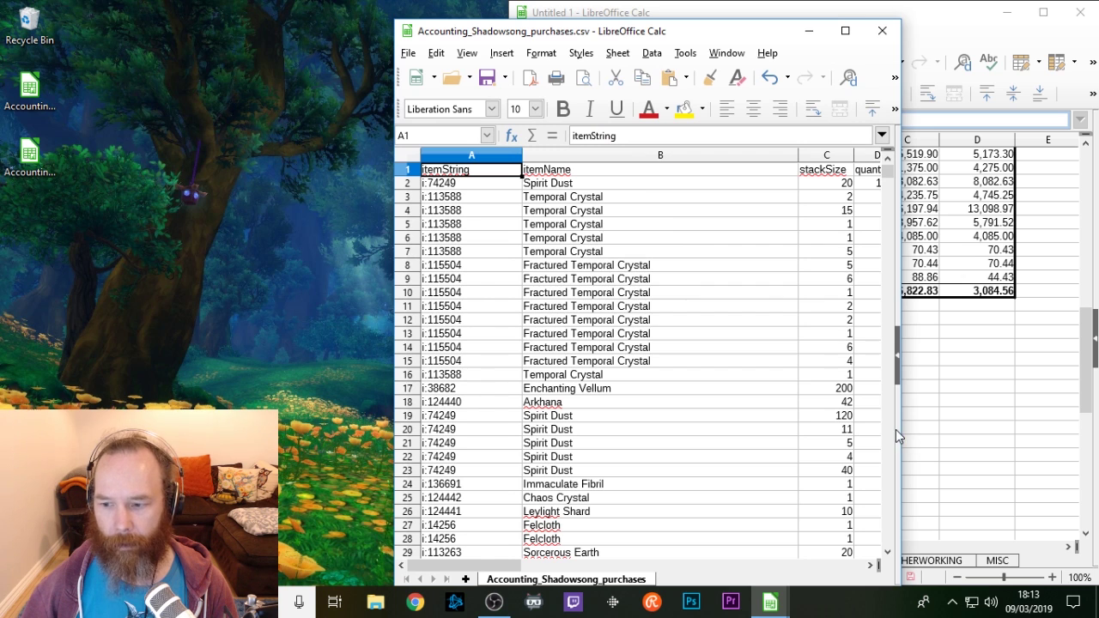
drag(901, 427, 1027, 422)
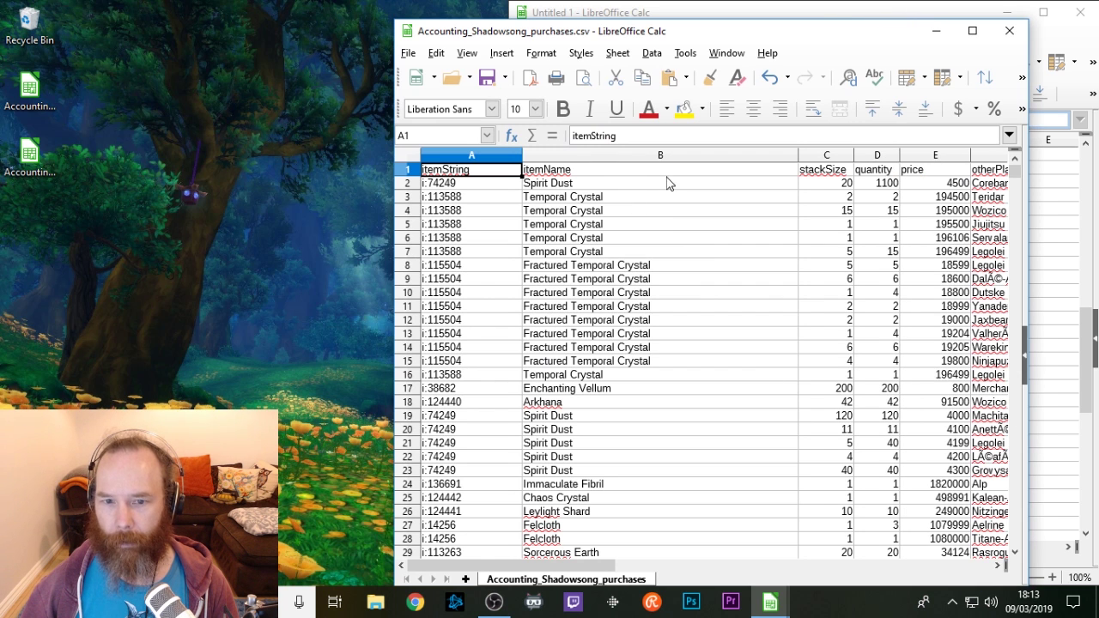
drag(576, 568, 687, 565)
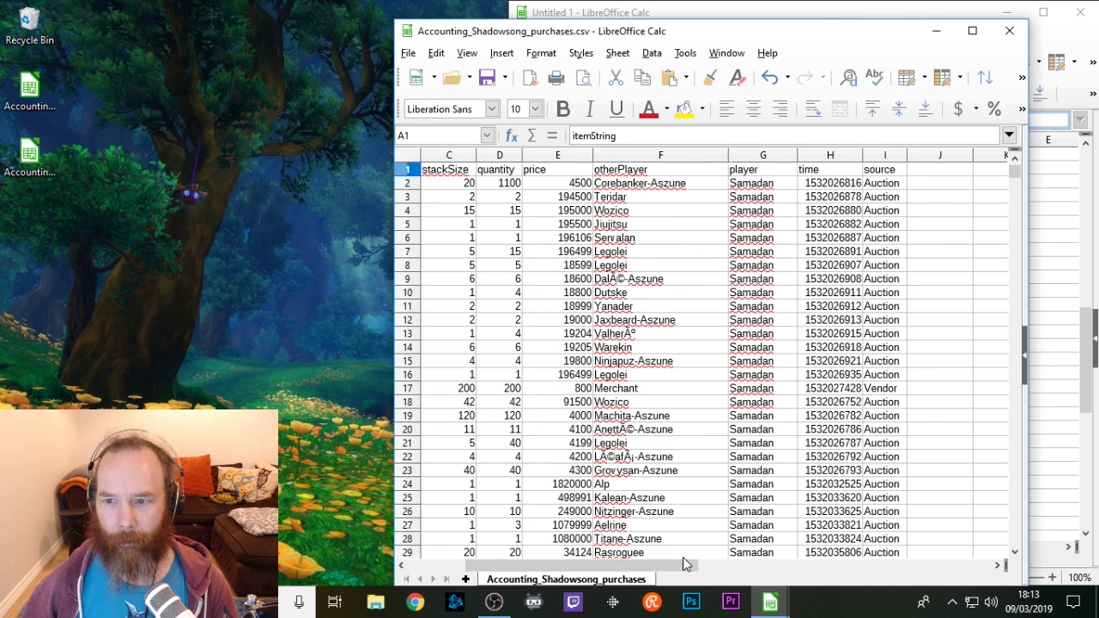
Step: Insert an empty column between the time and source columns of the purchases sheet
click(882, 156)
right_click(881, 160)
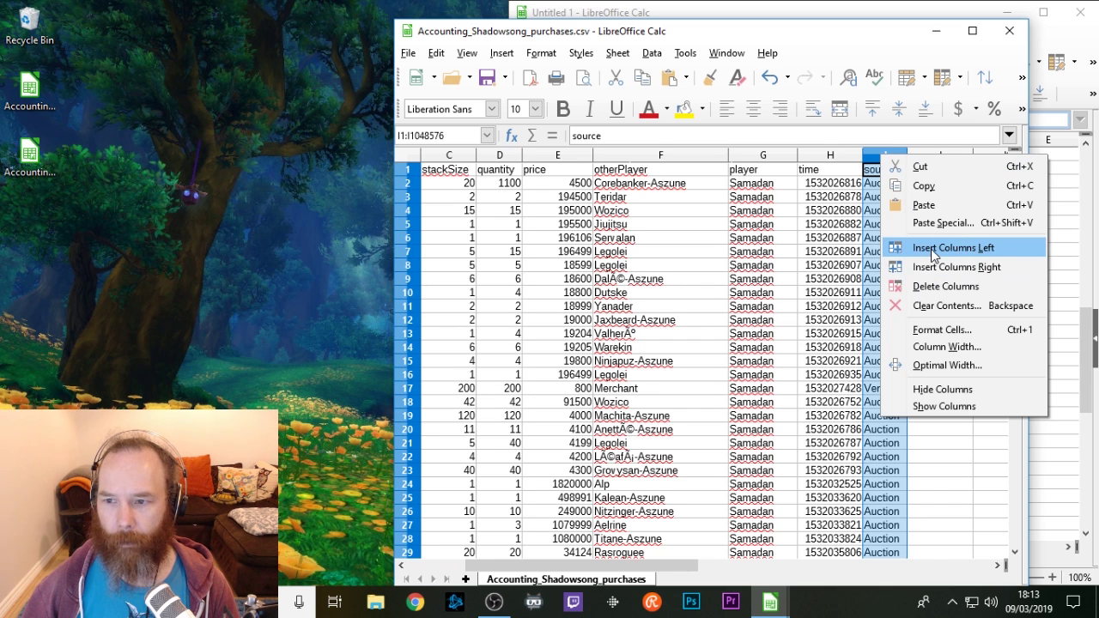
click(933, 249)
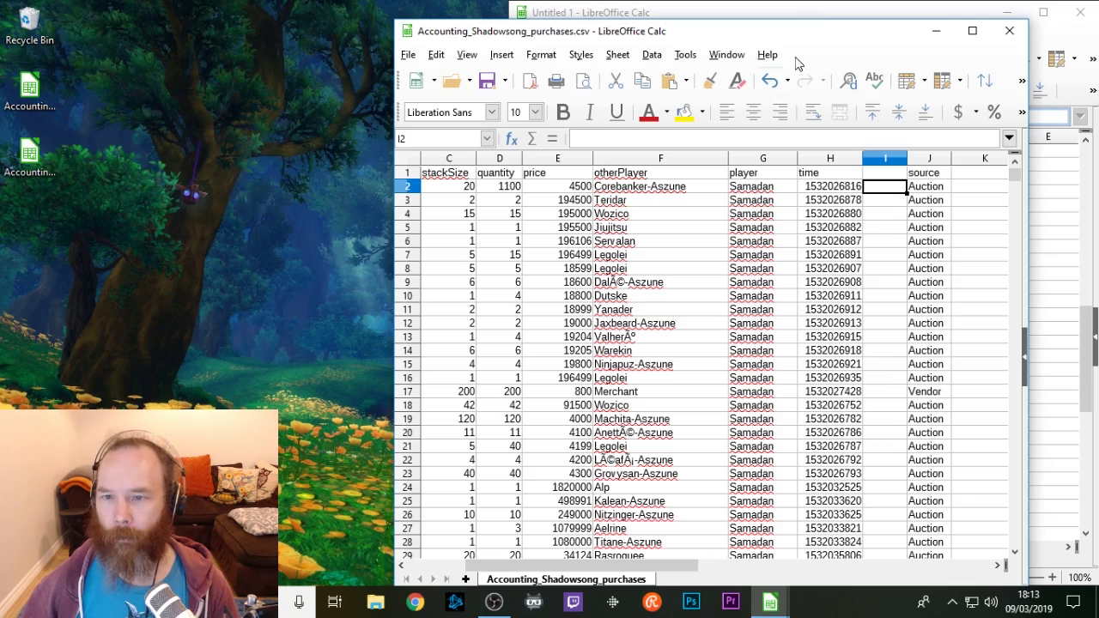
drag(796, 35, 798, 58)
click(801, 18)
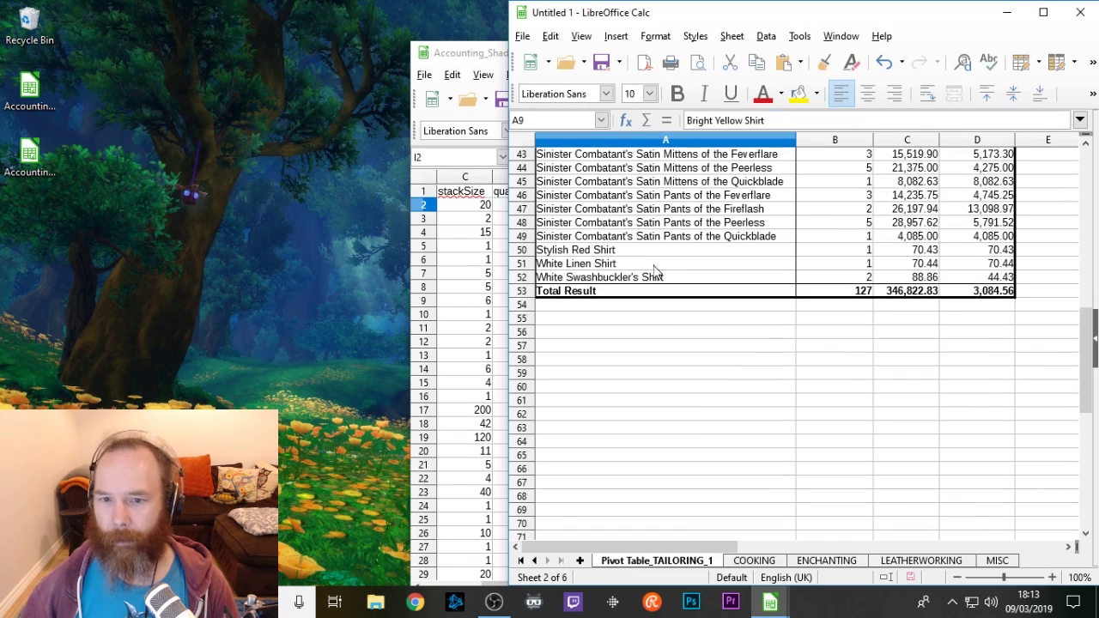
click(371, 606)
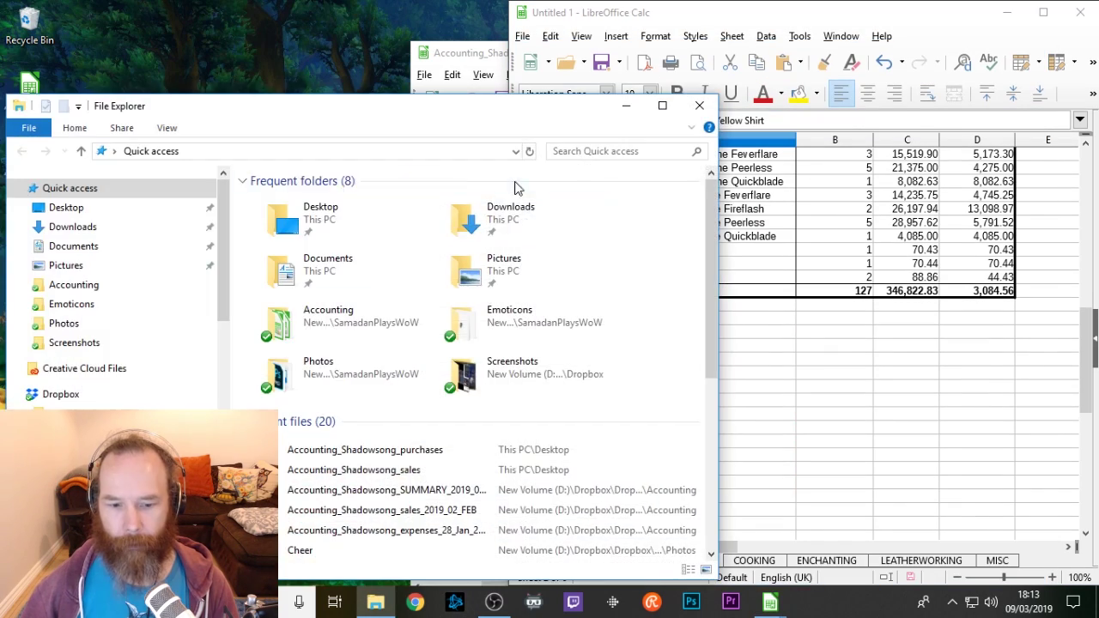
click(694, 106)
Step: Enter the date conversion formula =(((H2/60)/60)/24)+DATE(1970,1,1) in cell I2 of the purchases sheet
click(902, 209)
text(=(((H2/60)/60)/24)+DATE(1970,1,1))
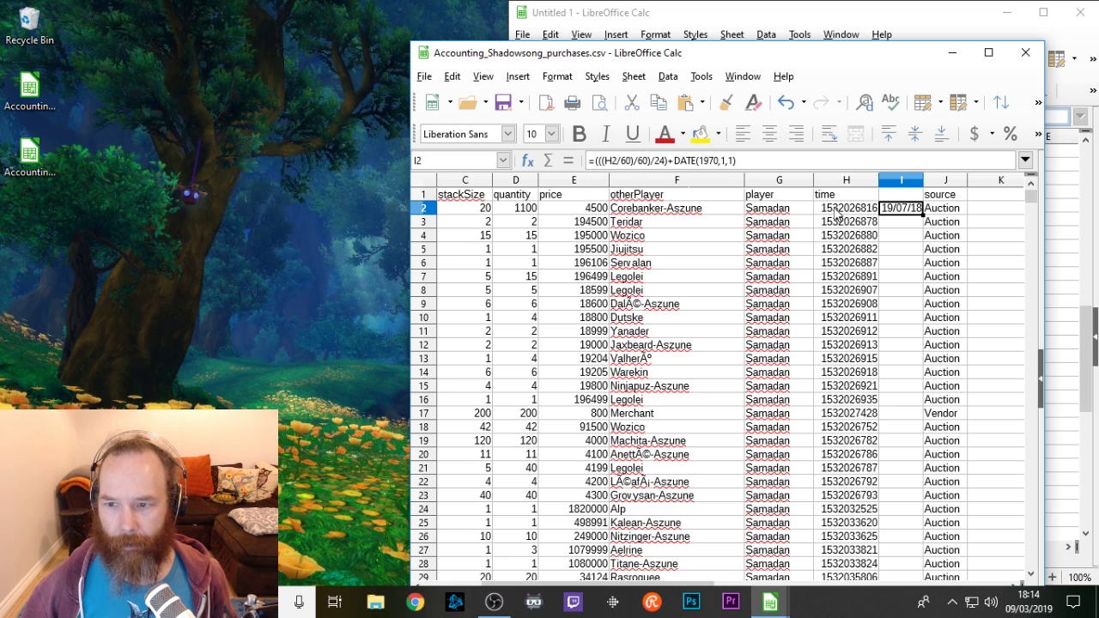
key(Down)
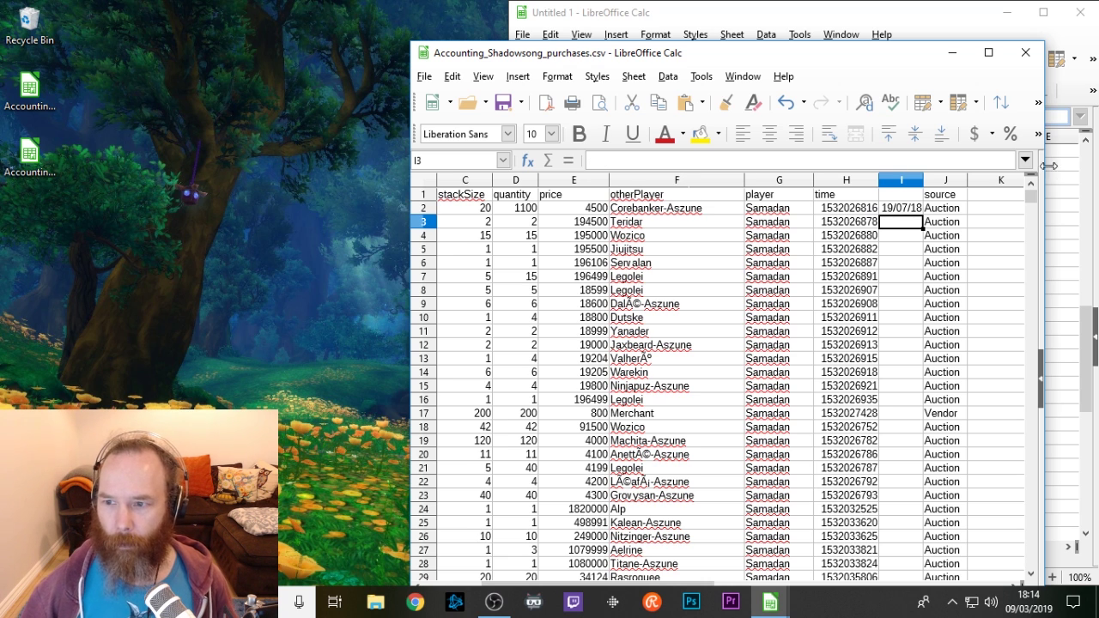
Step: Copy the date formula from I2 into I3:I5301 and fit column I to its contents
click(915, 211)
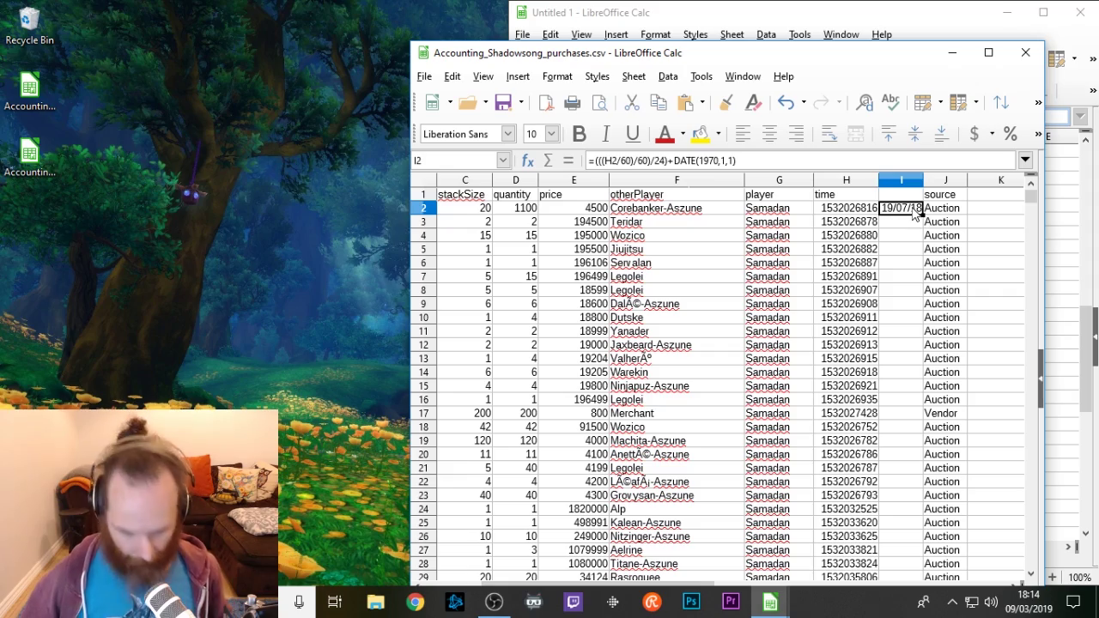
key(ctrl+c)
click(908, 225)
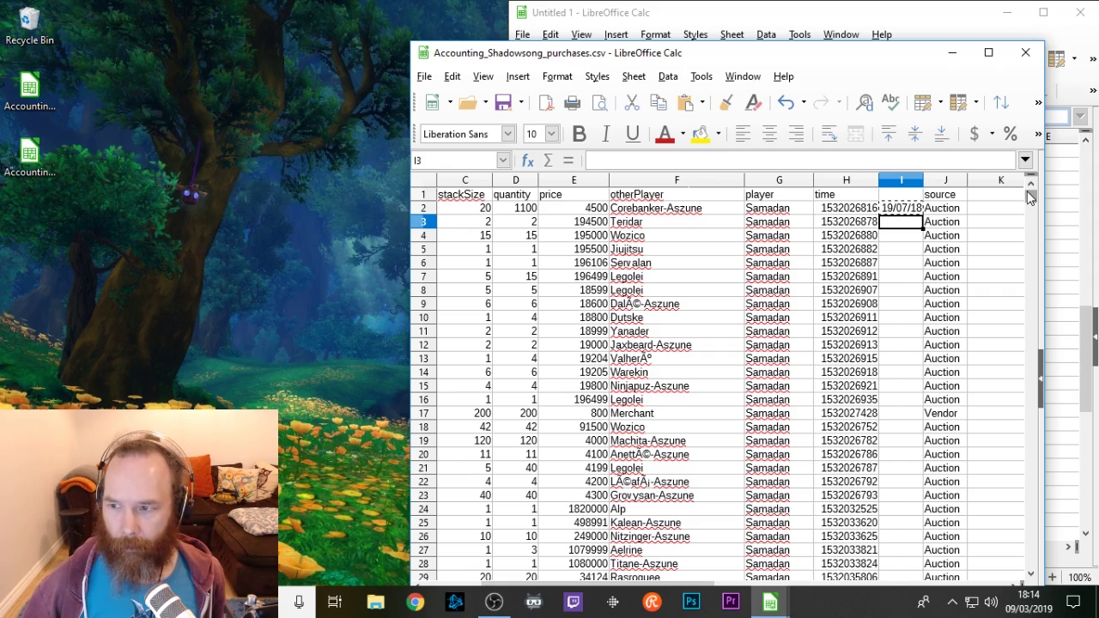
drag(1030, 201, 1021, 170)
shift+click(910, 455)
key(ctrl+v)
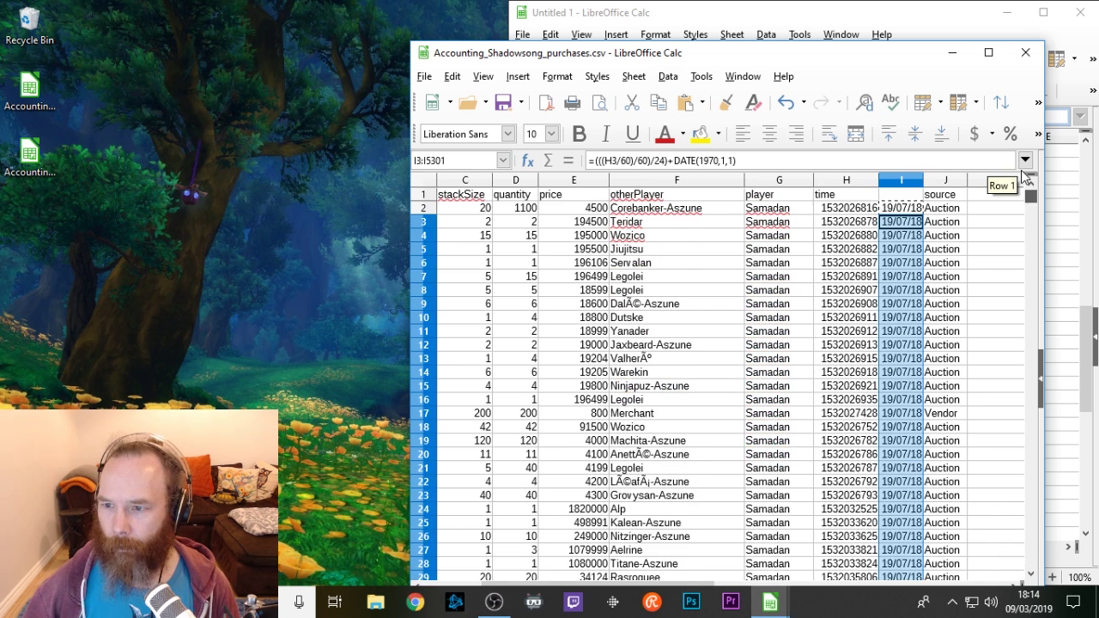
double_click(923, 180)
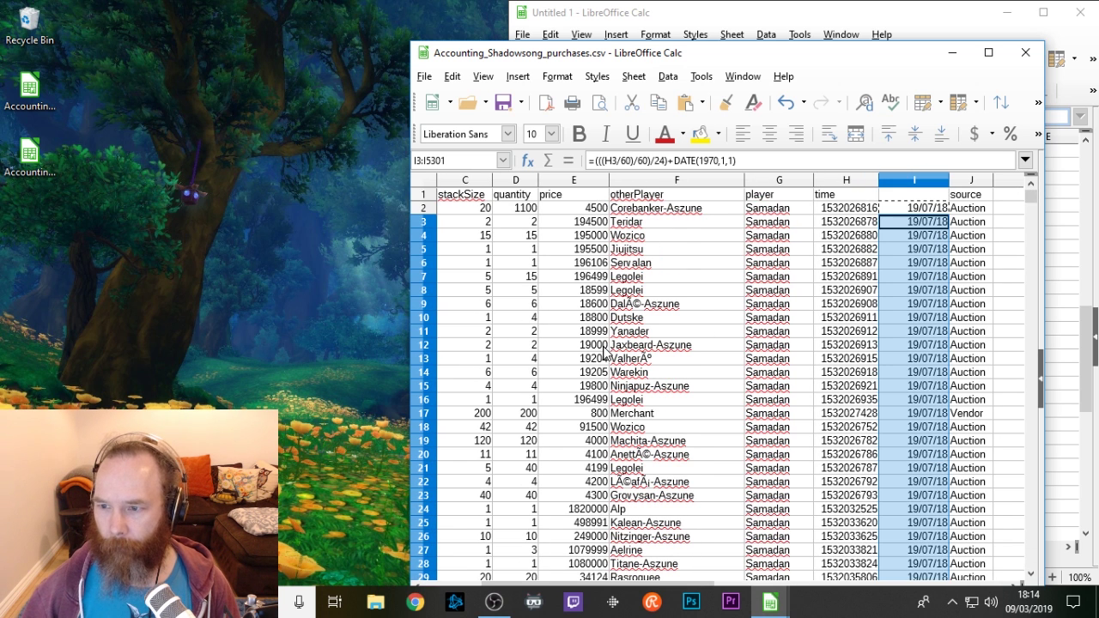
Step: Move and widen the purchases window, and delete rows 2 to 4405, which hold purchases dated up to 31/01/19
click(423, 209)
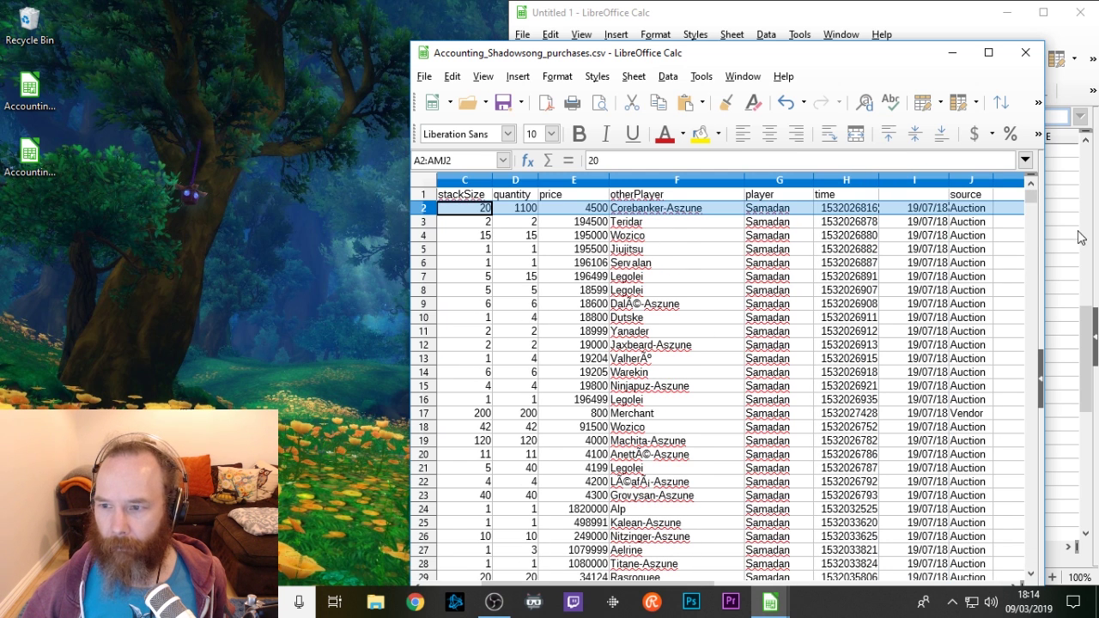
drag(1031, 197, 1031, 492)
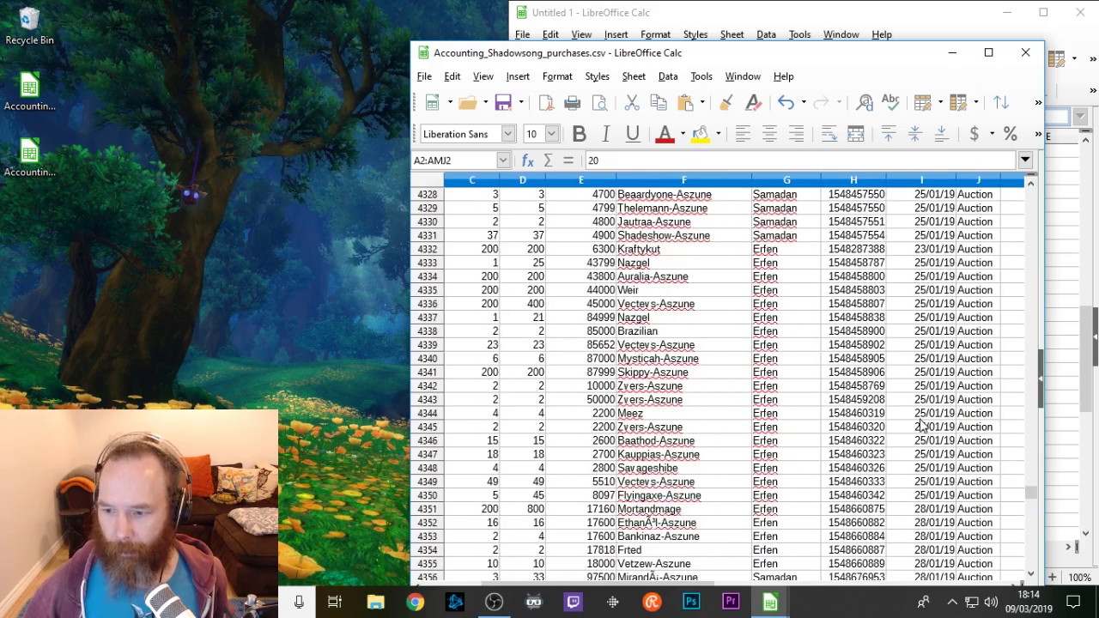
scroll(920, 425, down, 8)
drag(797, 52, 671, 18)
drag(920, 194, 1089, 192)
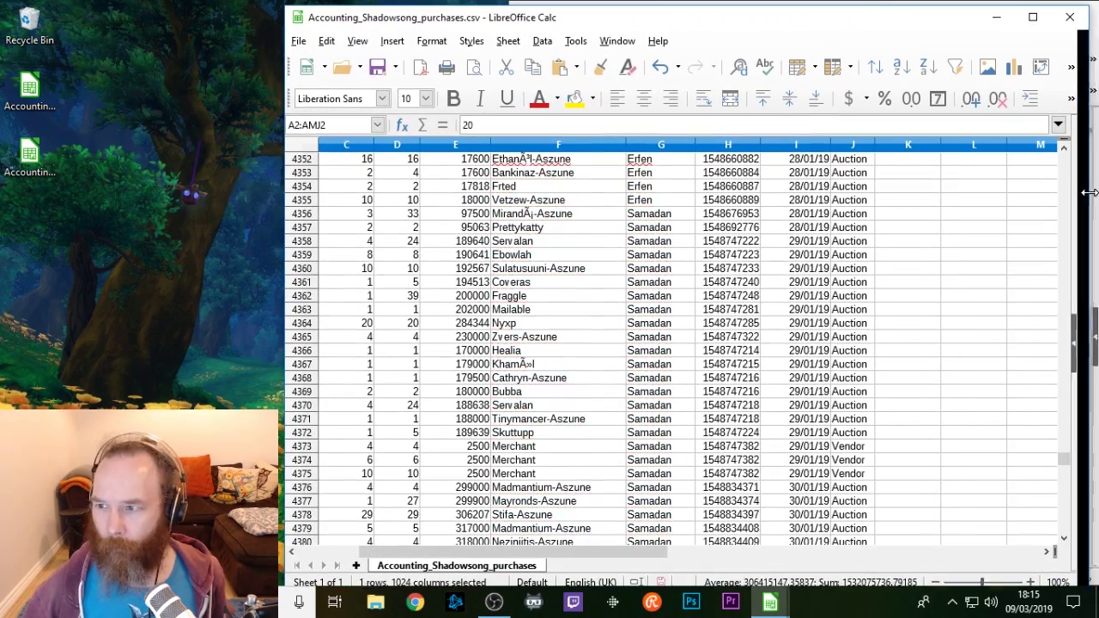
mouse_move(1074, 460)
mouse_down()
mouse_move(1073, 483)
mouse_move(1074, 463)
mouse_up()
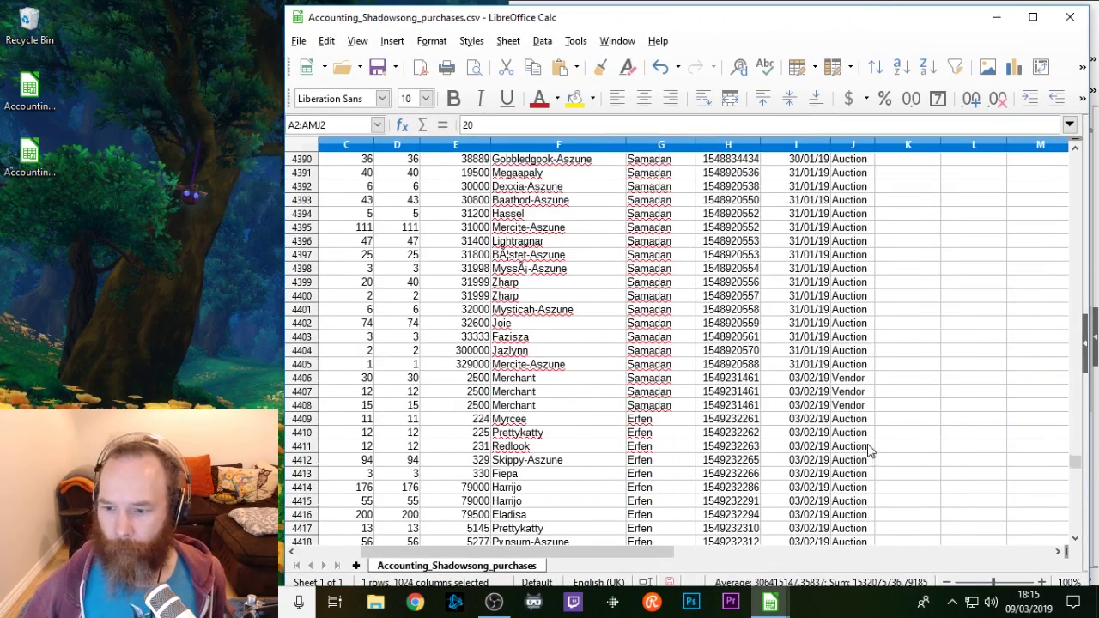
shift+click(850, 368)
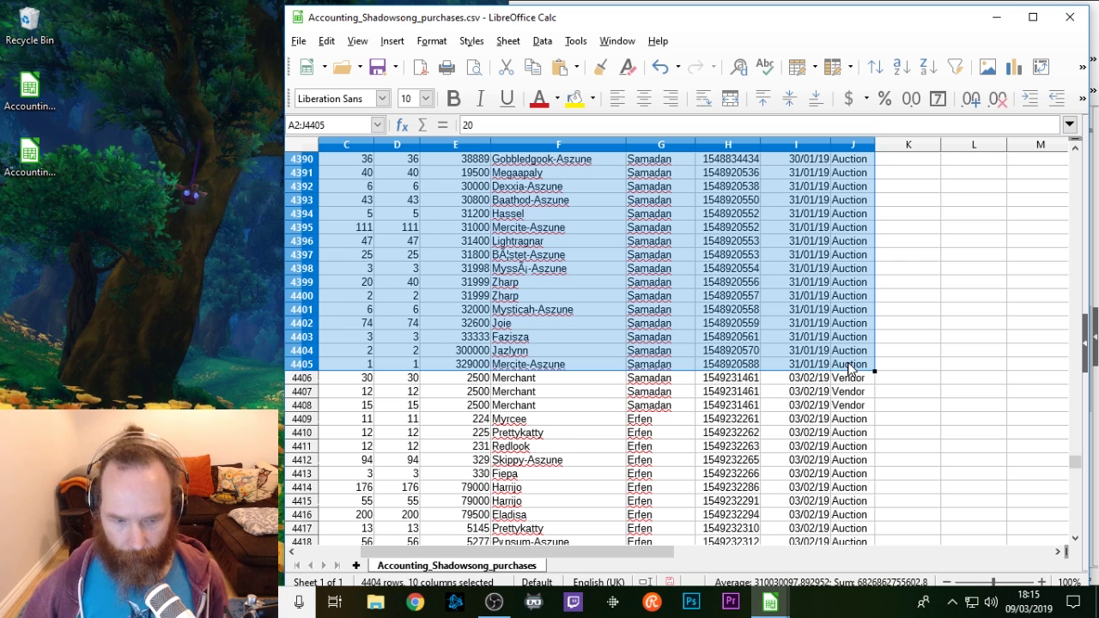
right_click(294, 371)
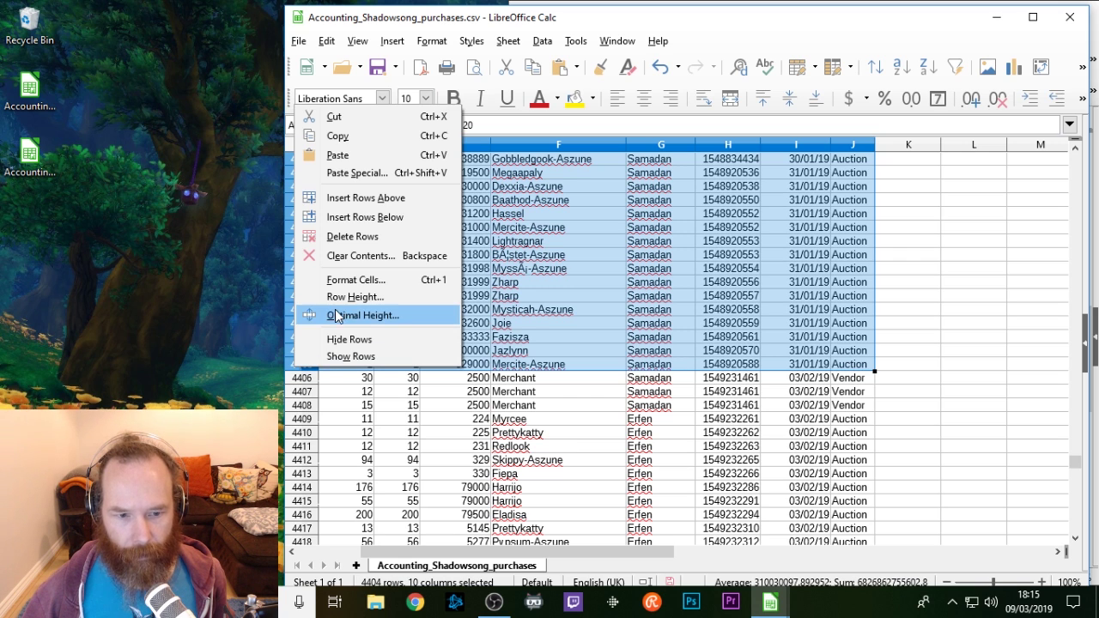
click(347, 237)
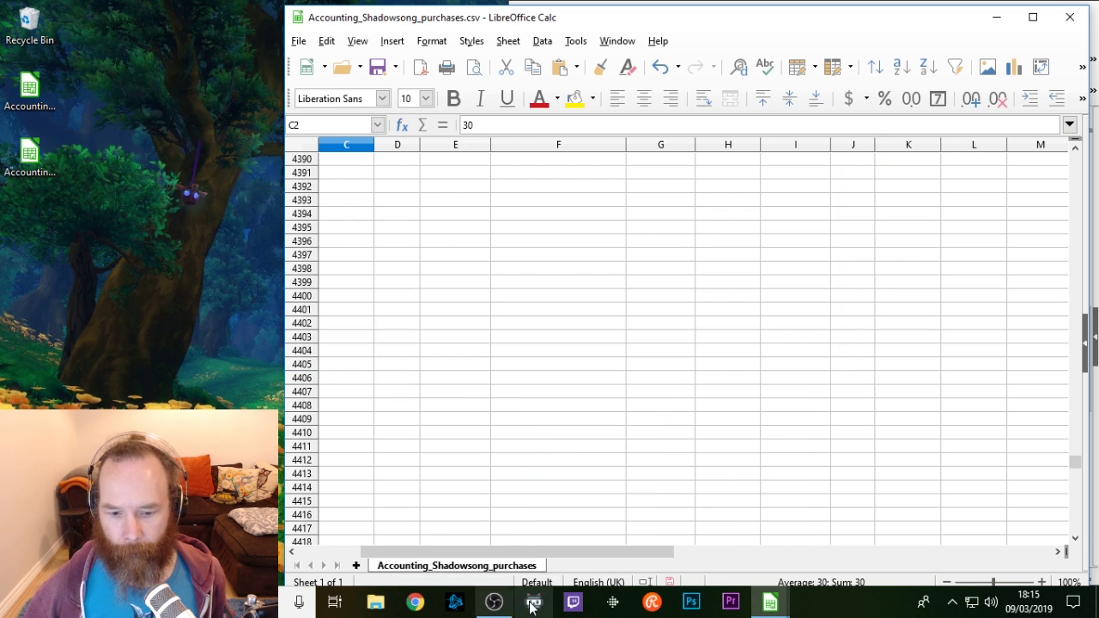
Step: Delete rows 778 to 897, the purchases dated from 01/03/19 onwards, so only February 2019 purchases are kept
drag(1075, 510, 1074, 158)
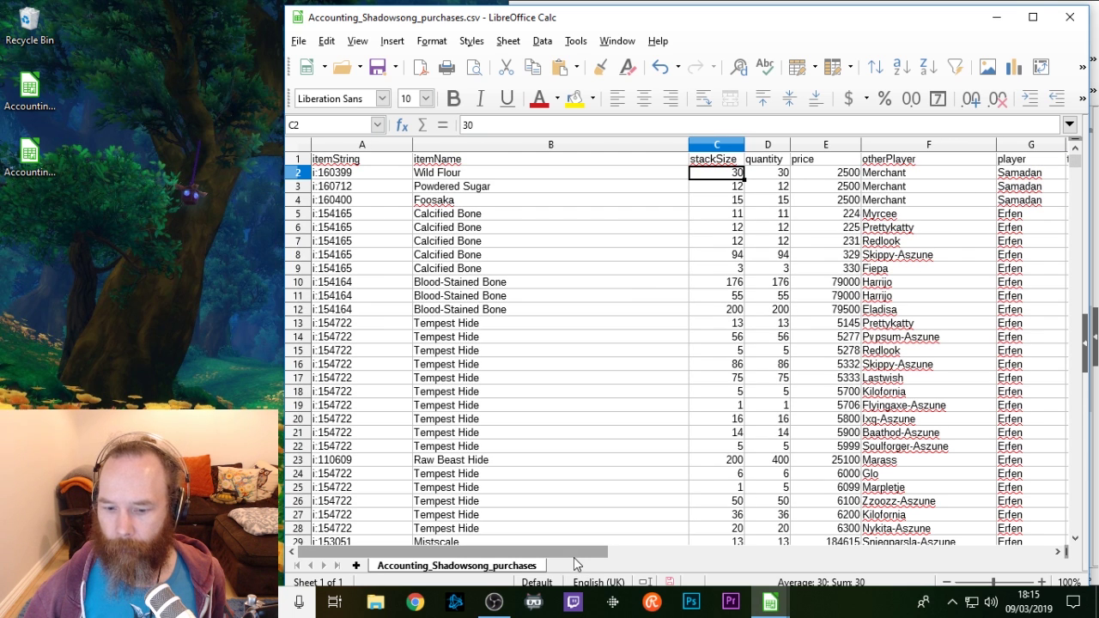
drag(573, 557, 694, 559)
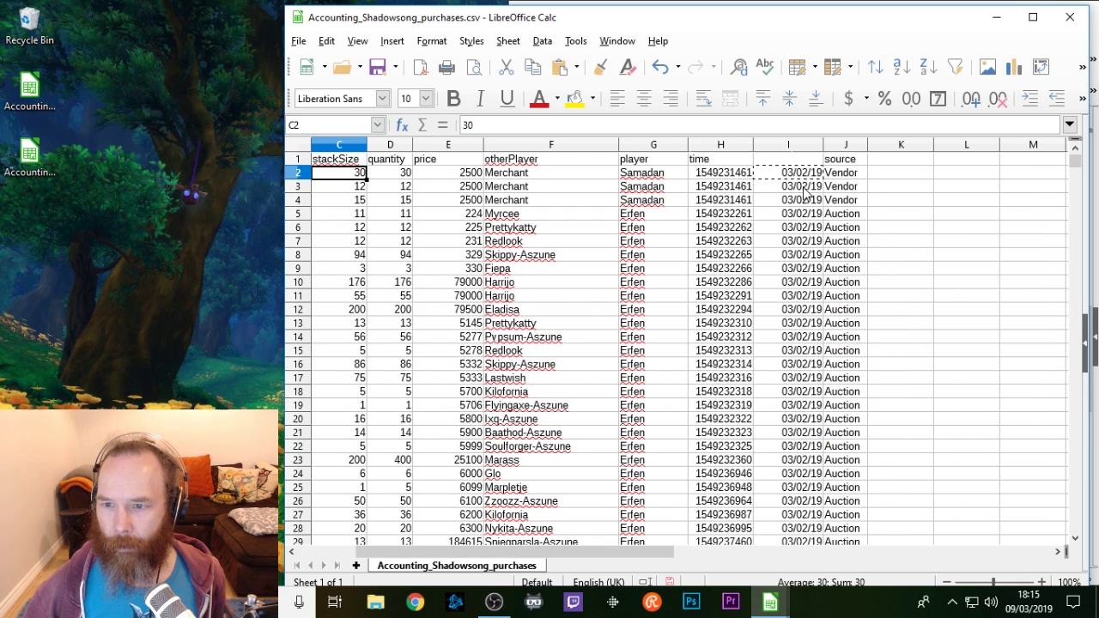
drag(1075, 161, 1074, 465)
scroll(770, 305, up, 9)
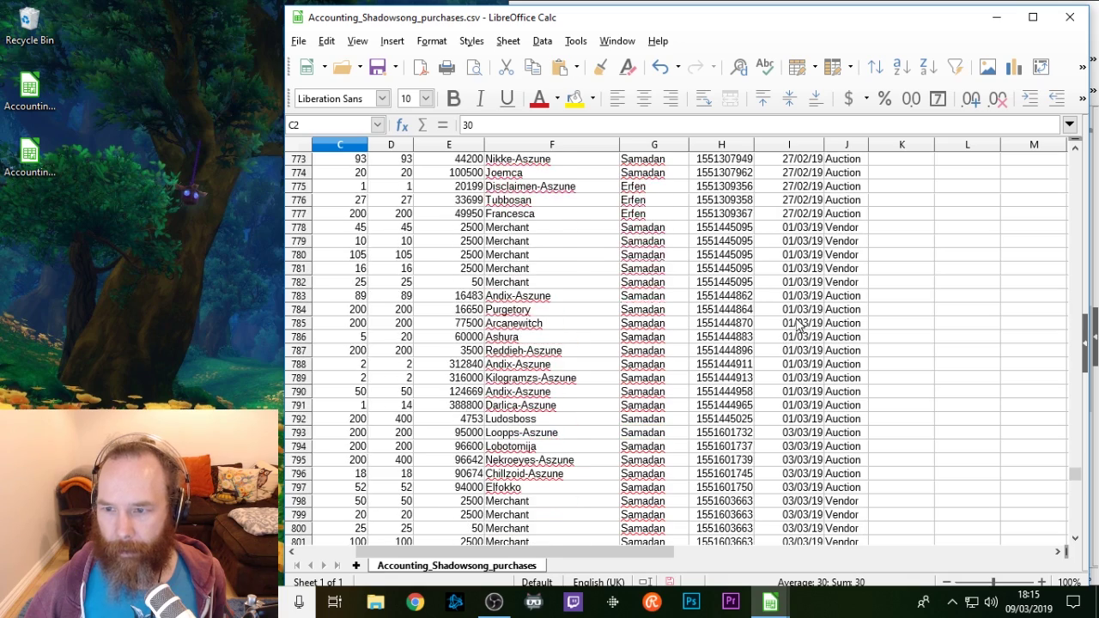
click(805, 316)
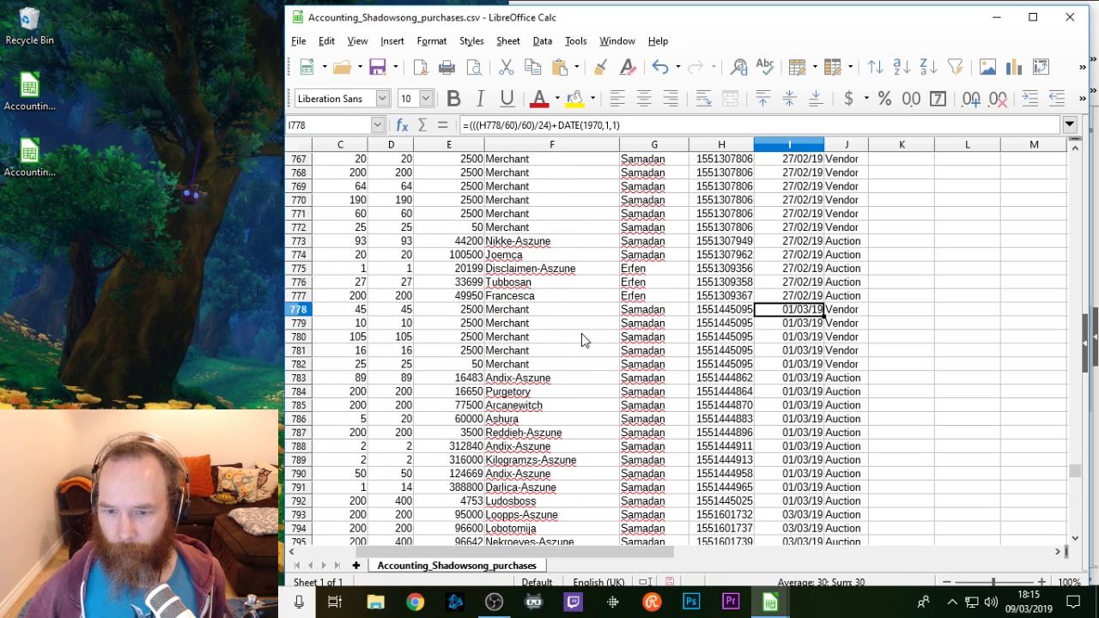
click(298, 311)
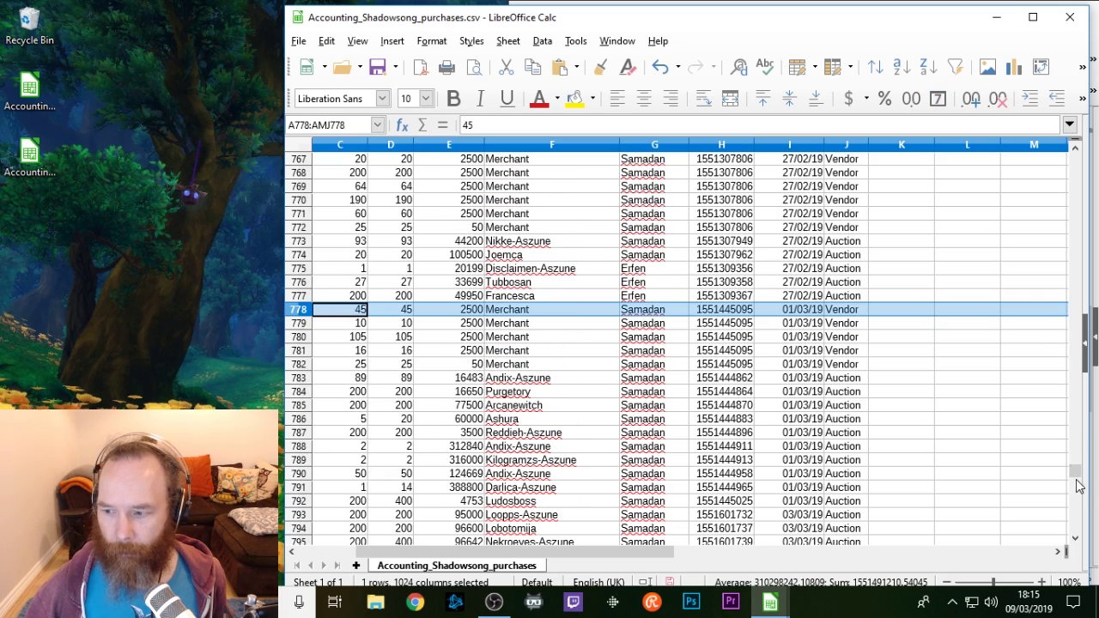
drag(1075, 473, 1074, 512)
shift+click(301, 337)
right_click(302, 340)
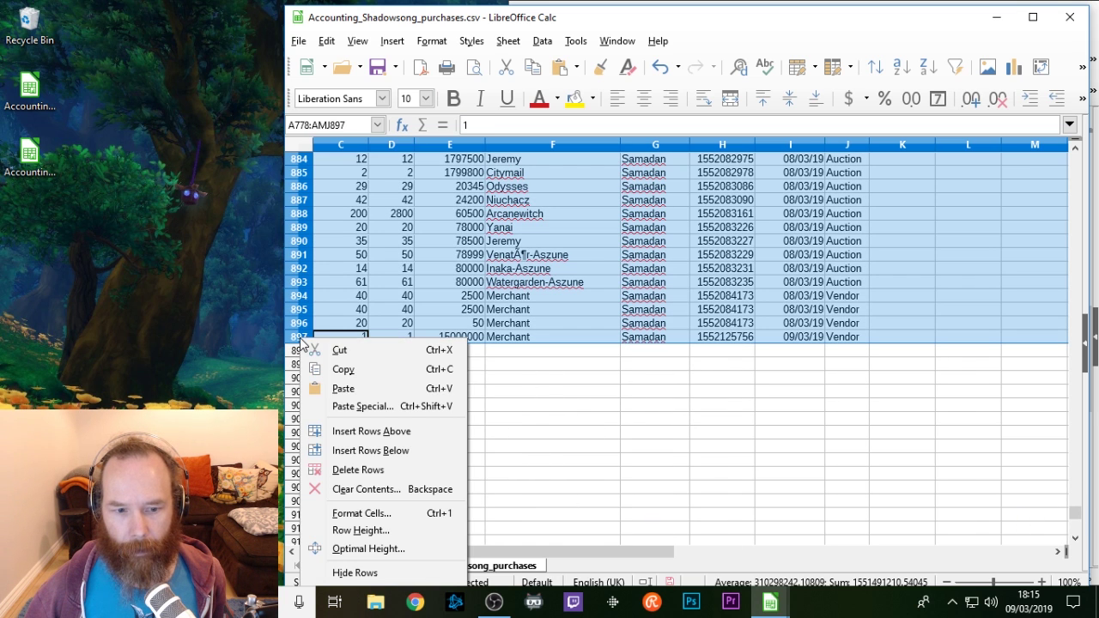
click(364, 473)
Step: Return to the start of the data and examine the otherPlayer entries in rows 2 to 4 and the item name in B4
drag(605, 553, 565, 538)
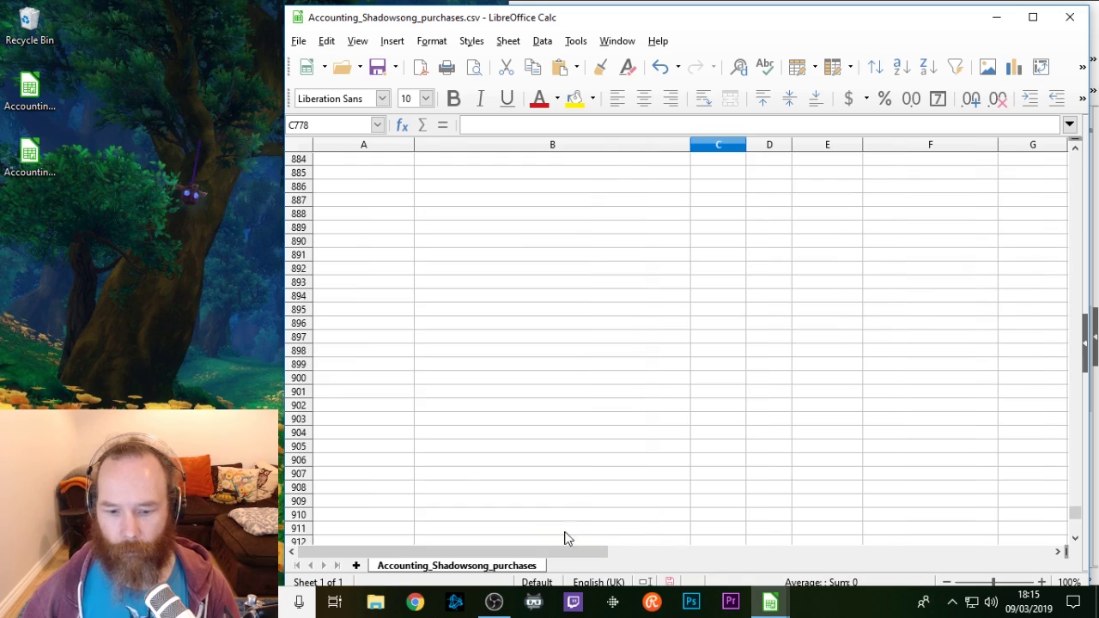
drag(1074, 513, 1068, 163)
click(878, 176)
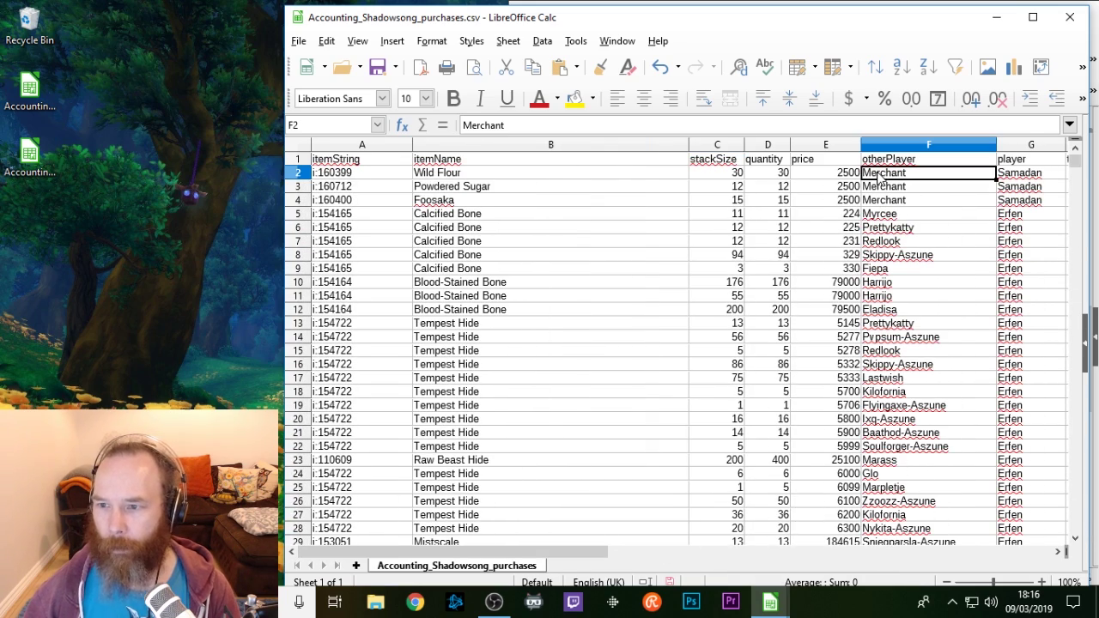
click(879, 191)
click(876, 203)
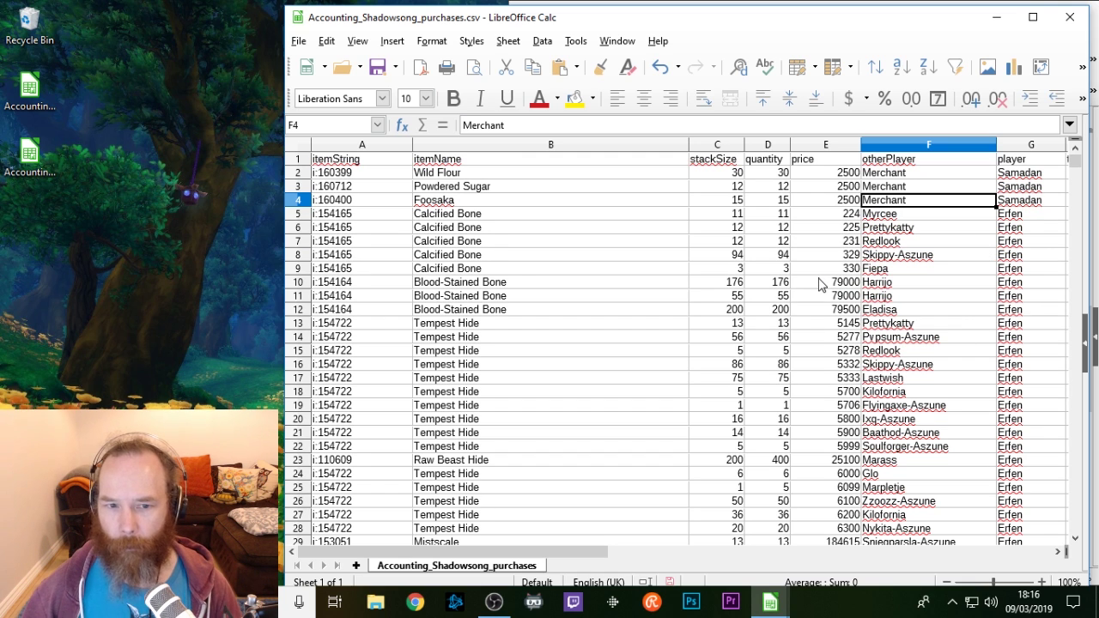
click(483, 202)
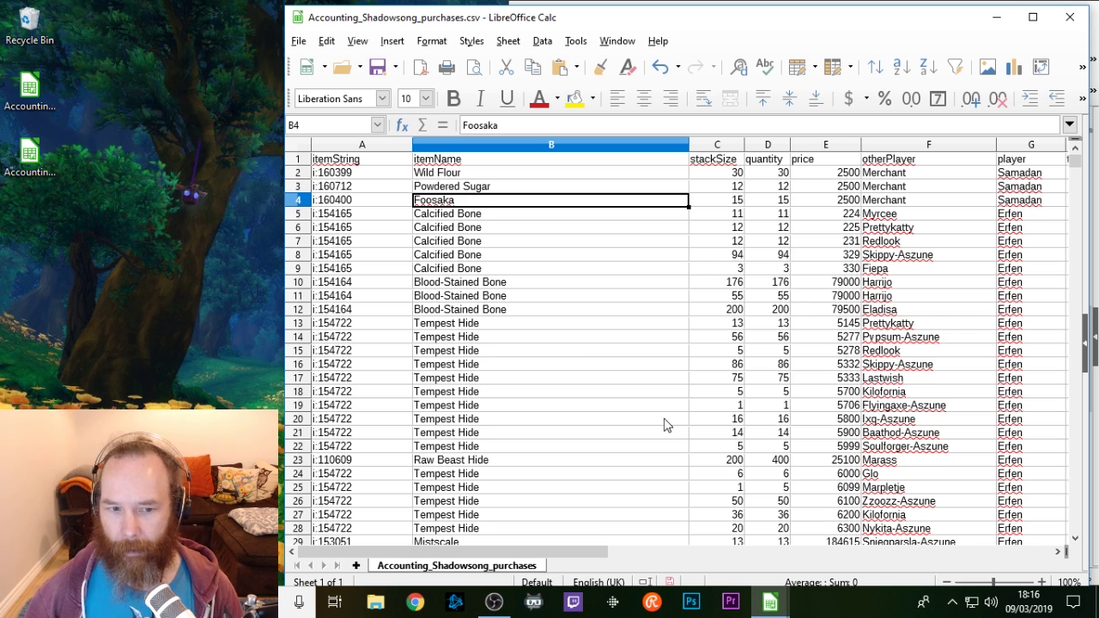
Step: Delete the itemString and stackSize columns from the purchases sheet
click(348, 148)
right_click(348, 147)
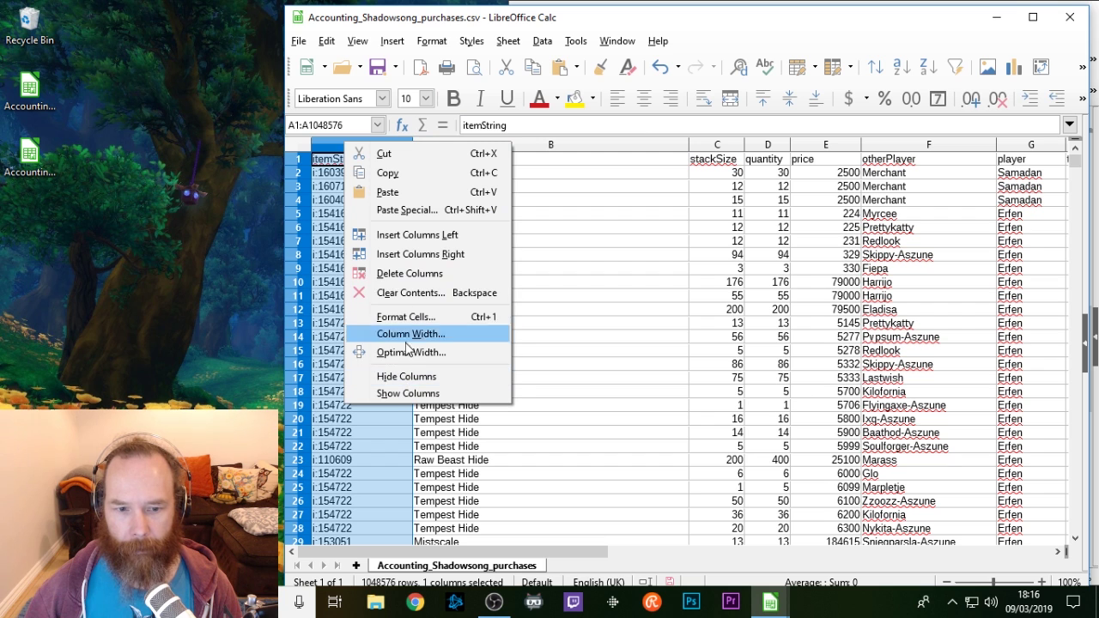
click(410, 273)
click(624, 146)
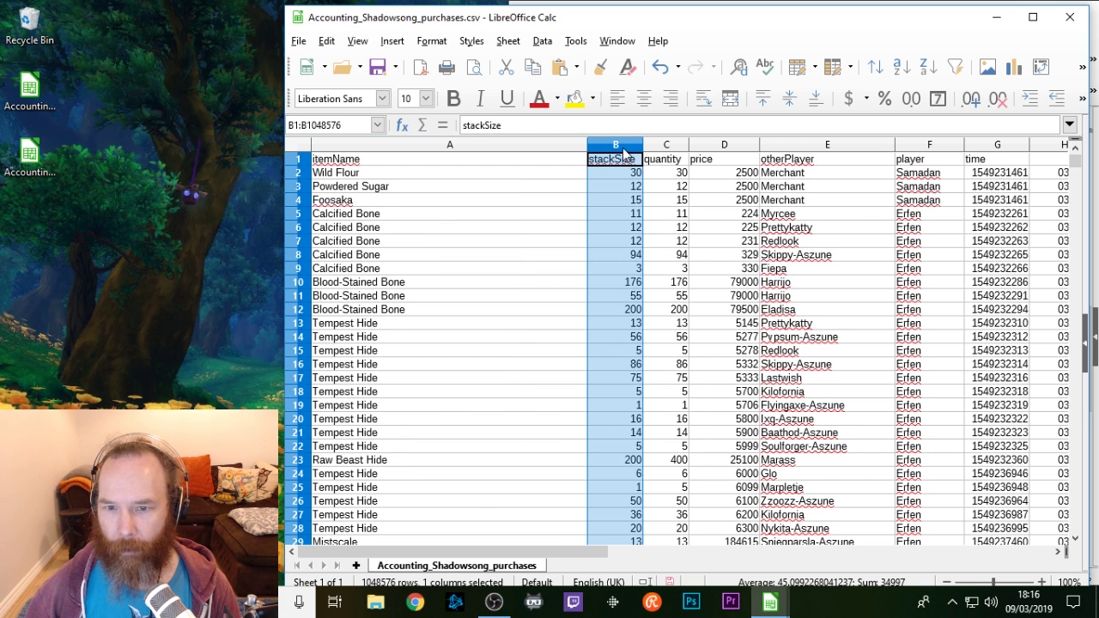
right_click(624, 151)
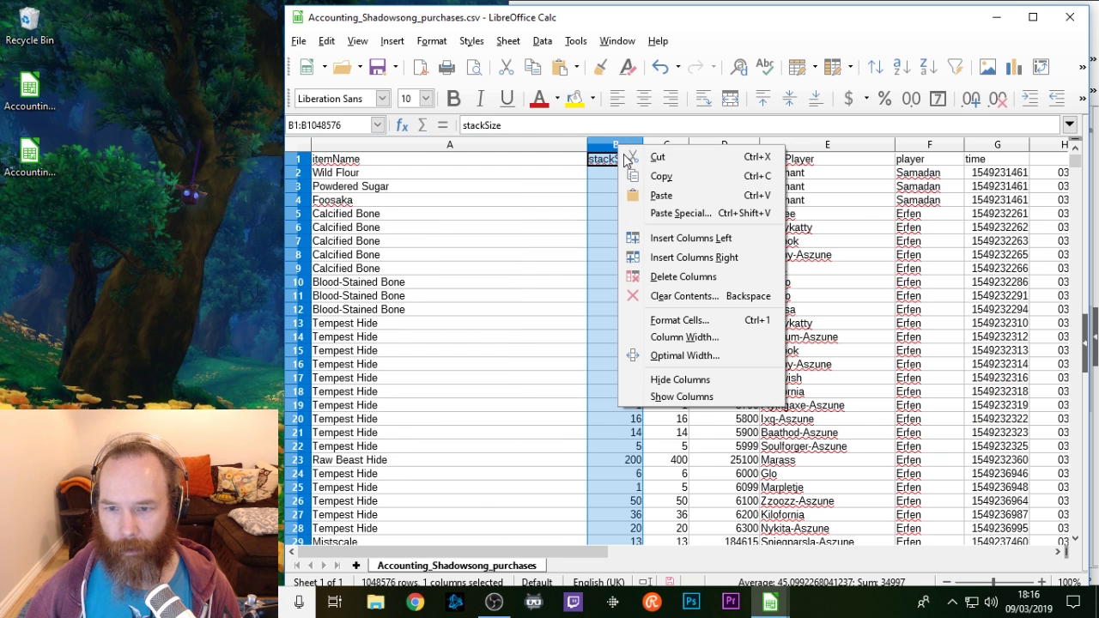
click(670, 278)
click(689, 312)
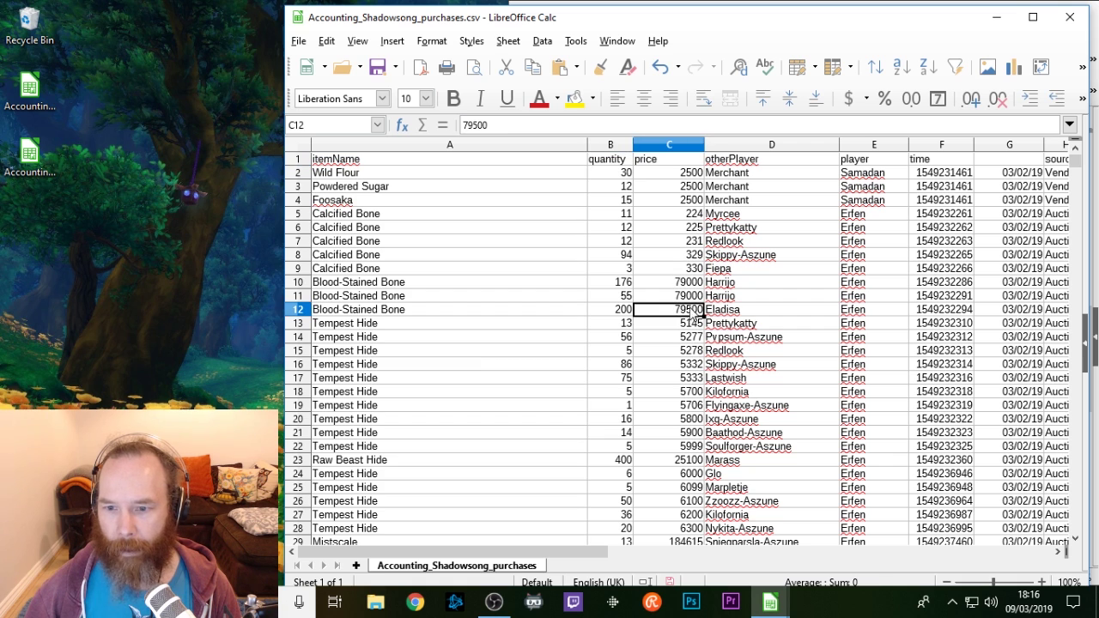
Step: Insert a column before the price column and give it the heading "gold"
right_click(654, 152)
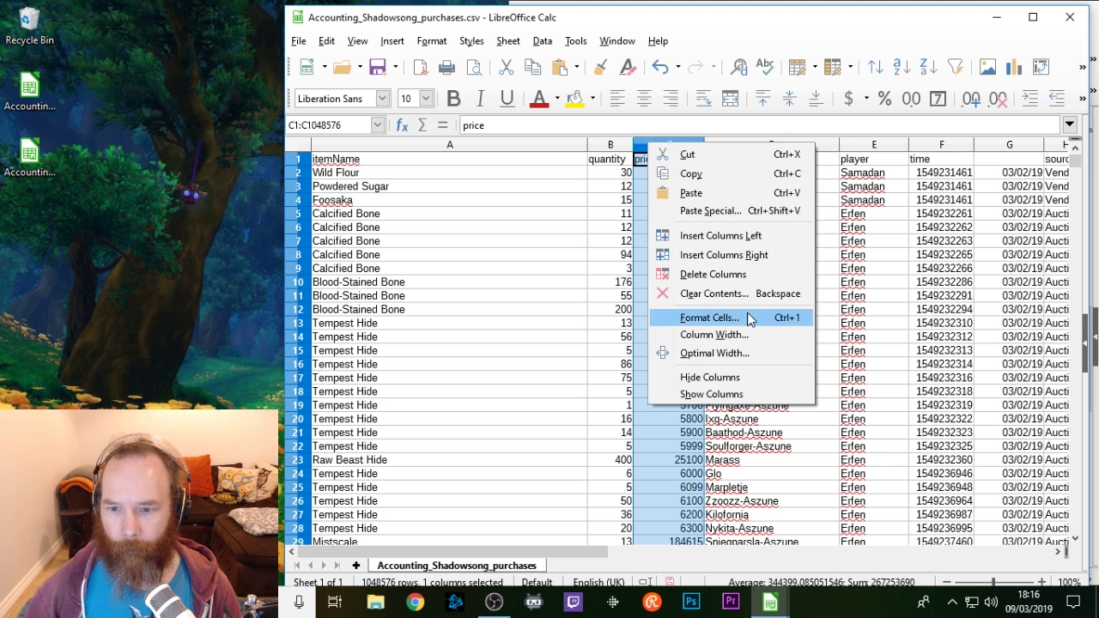
click(706, 238)
click(672, 160)
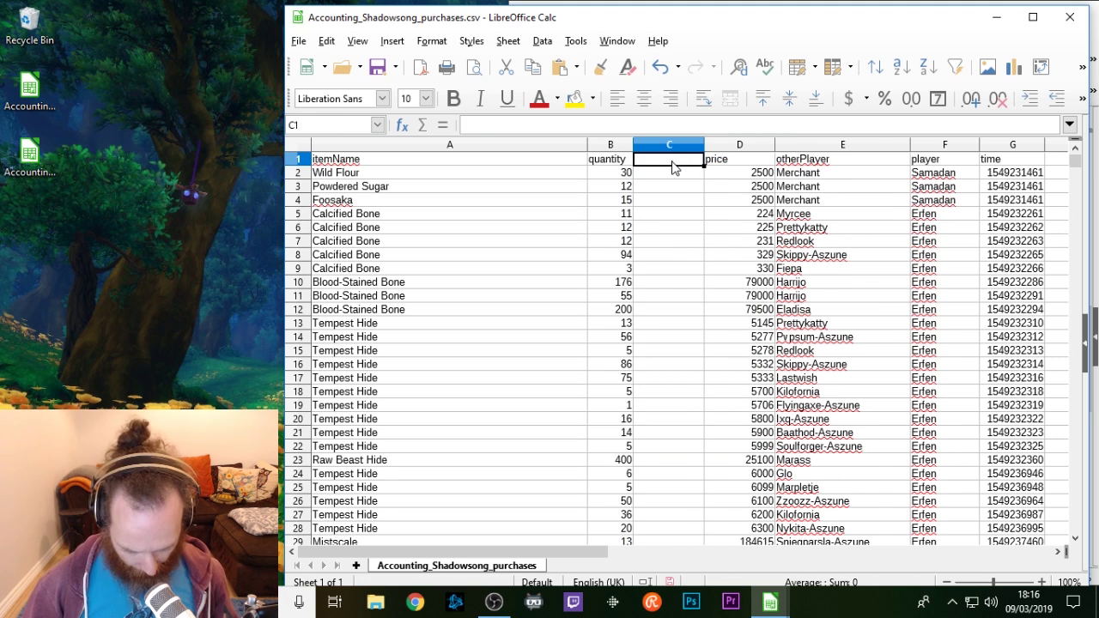
text(gold)
key(Return)
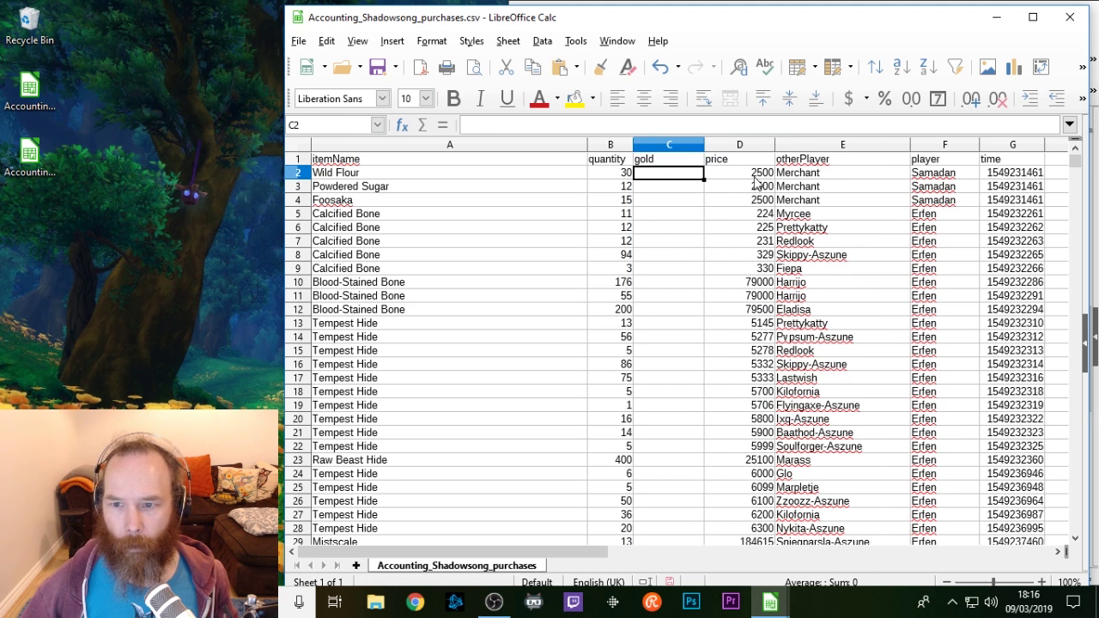
Step: Enter =D2/10000 in C2 to convert the price to gold, and format the cell as a two-decimal number
text(=)
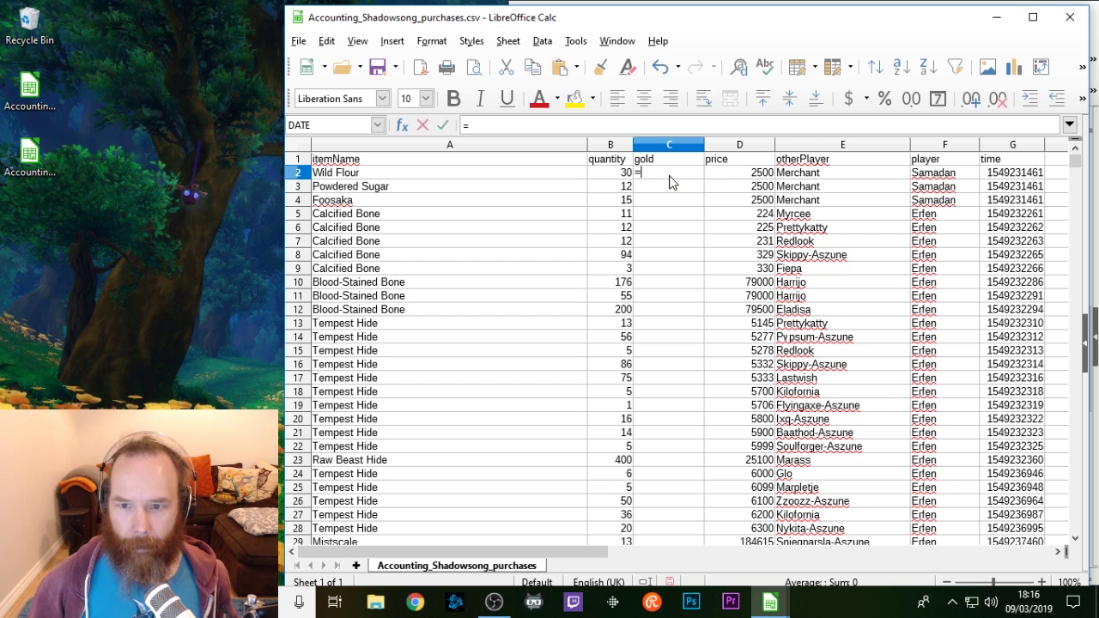
text(D2/10000)
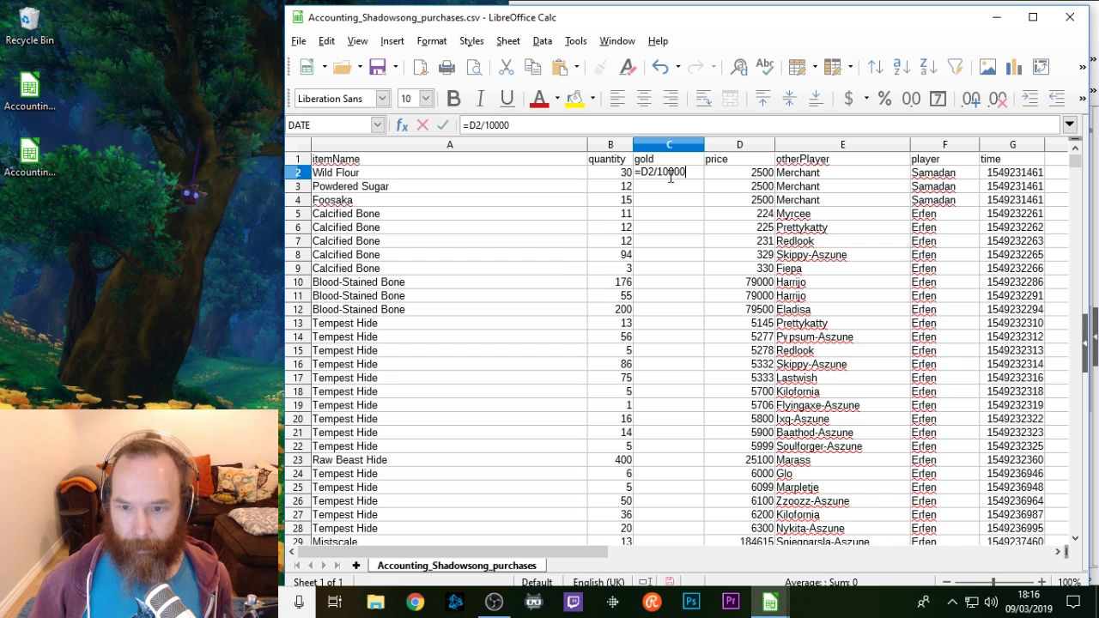
key(Return)
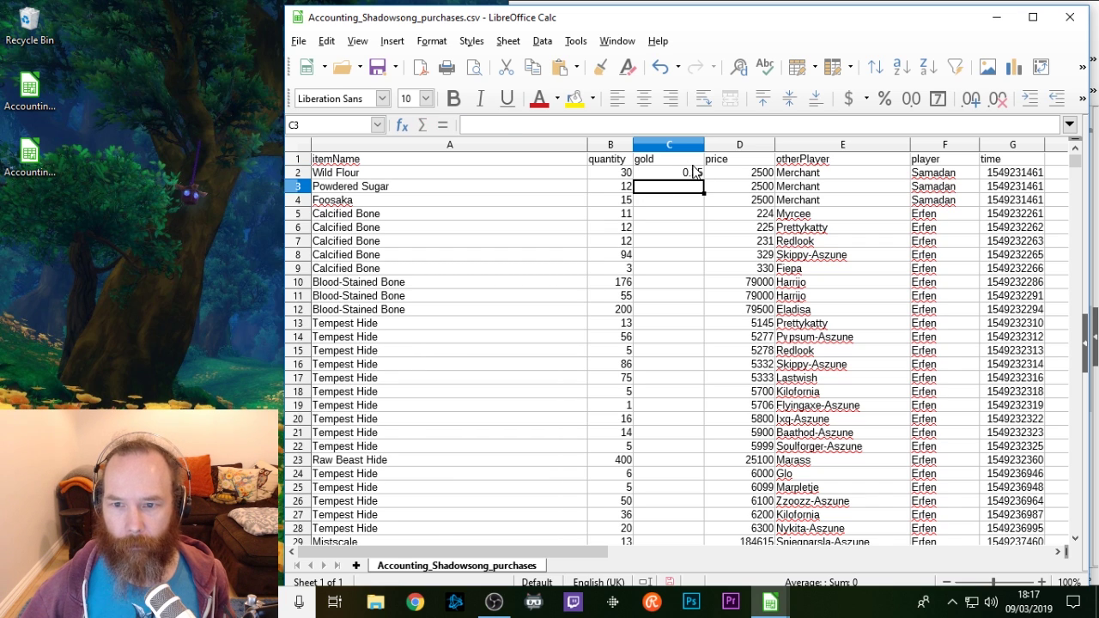
click(695, 172)
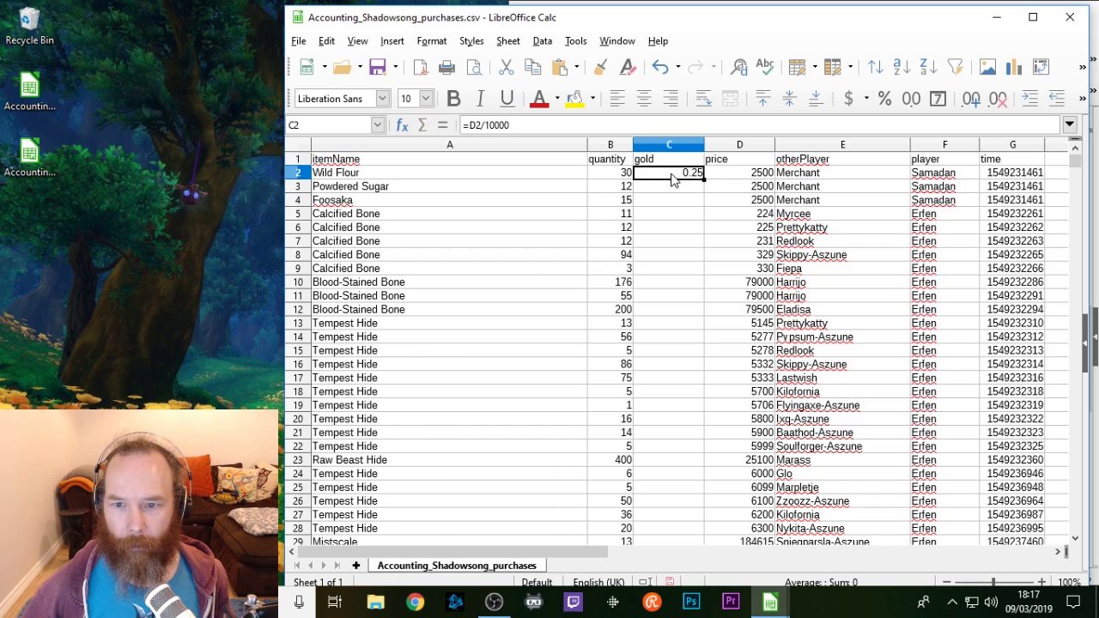
click(913, 100)
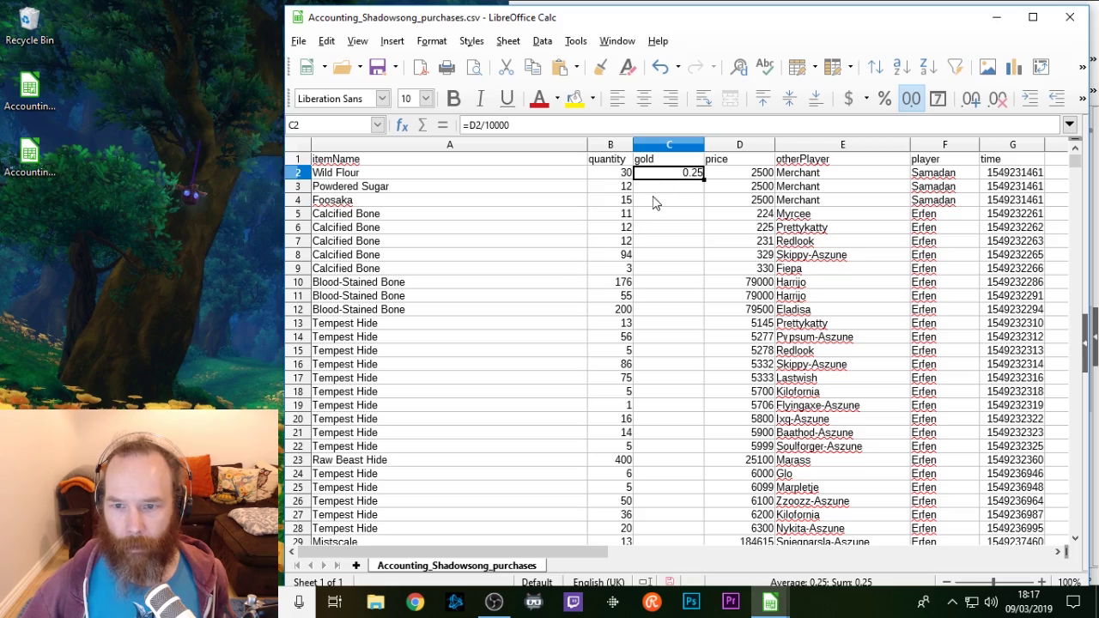
Step: Copy the gold formula from C2 down through C3:C777
click(652, 202)
click(657, 174)
key(ctrl+c)
key(Down)
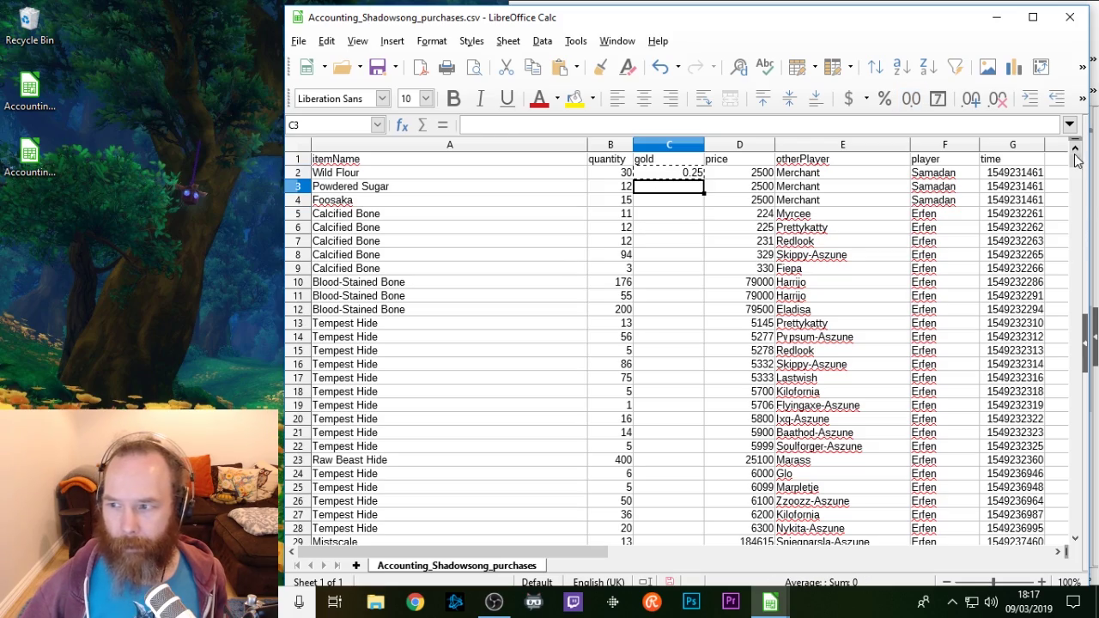
drag(1076, 161, 1079, 510)
shift+click(684, 296)
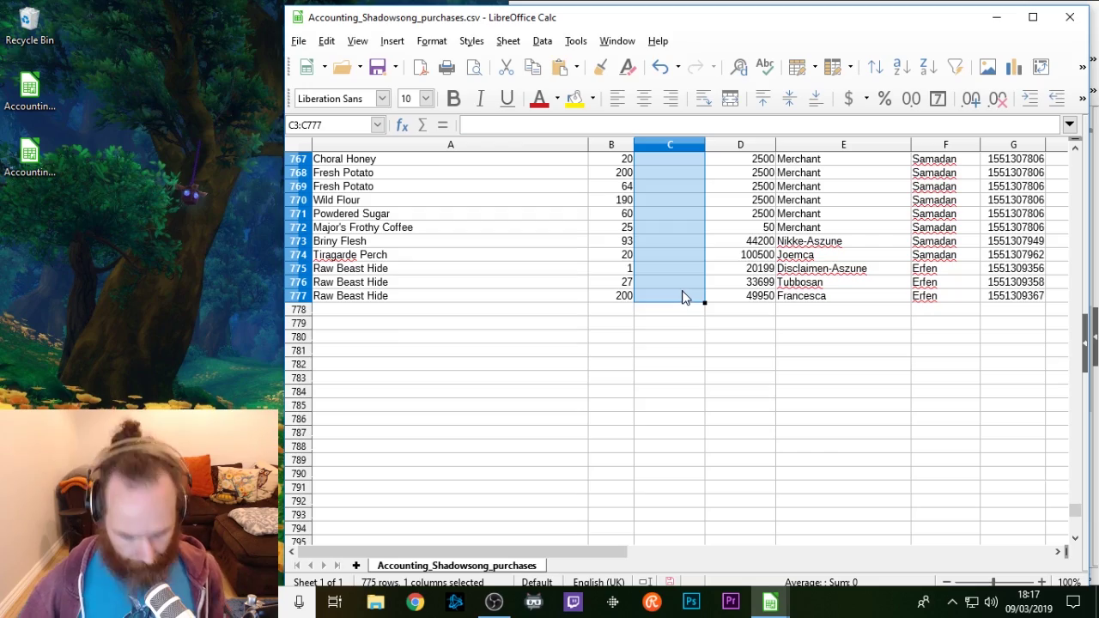
key(ctrl+v)
drag(1076, 510, 1057, 154)
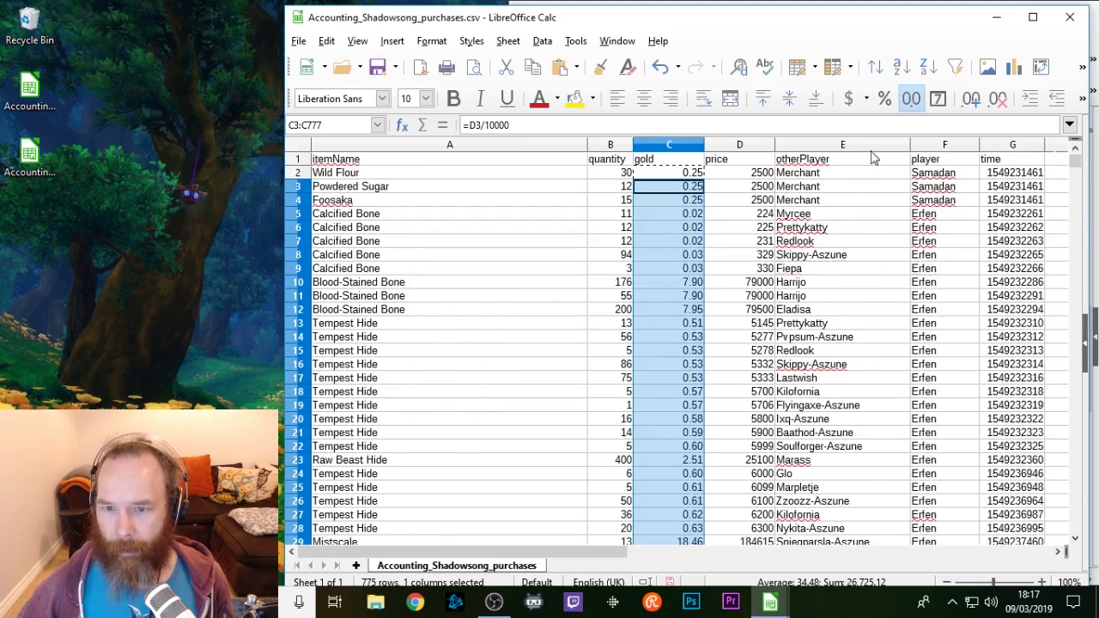
Step: Insert a column before the gold column and give it the heading "total"
click(659, 146)
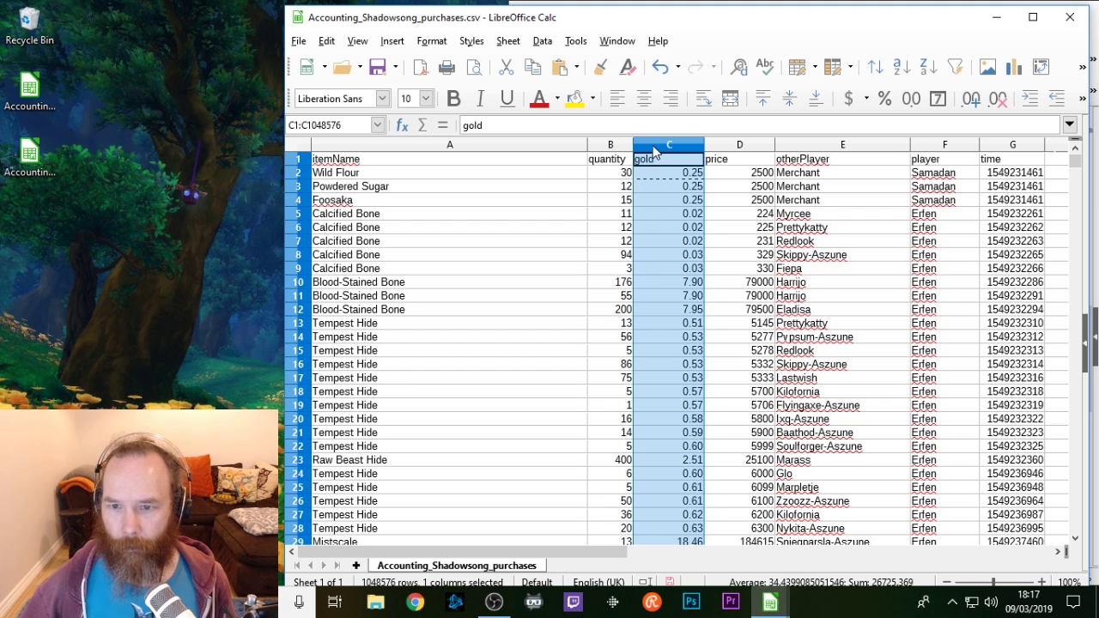
right_click(654, 146)
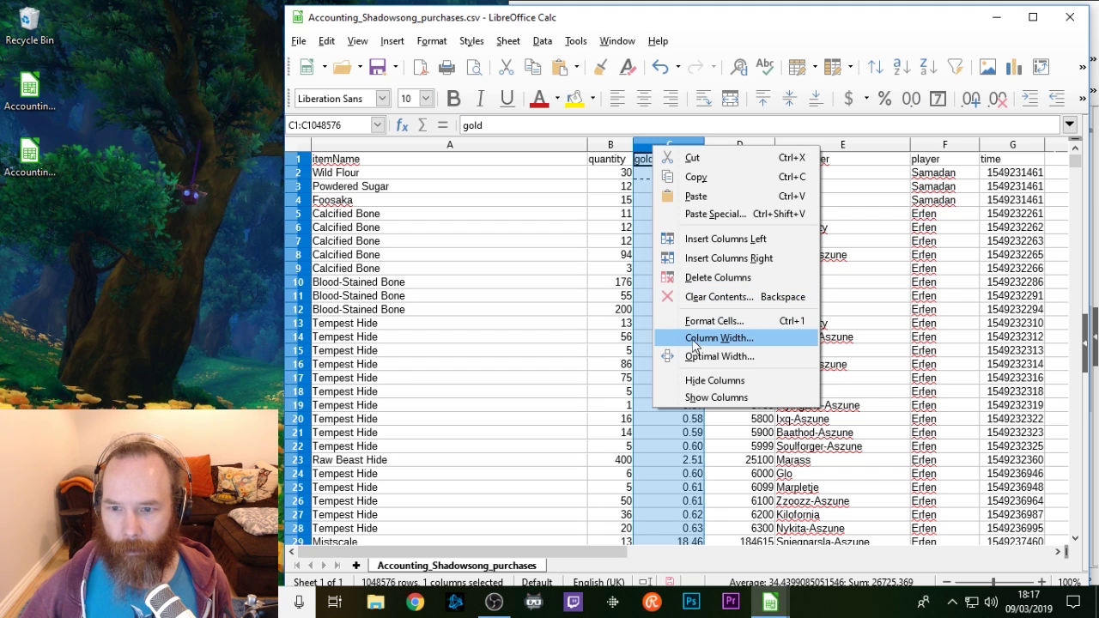
click(700, 240)
click(662, 160)
text(total)
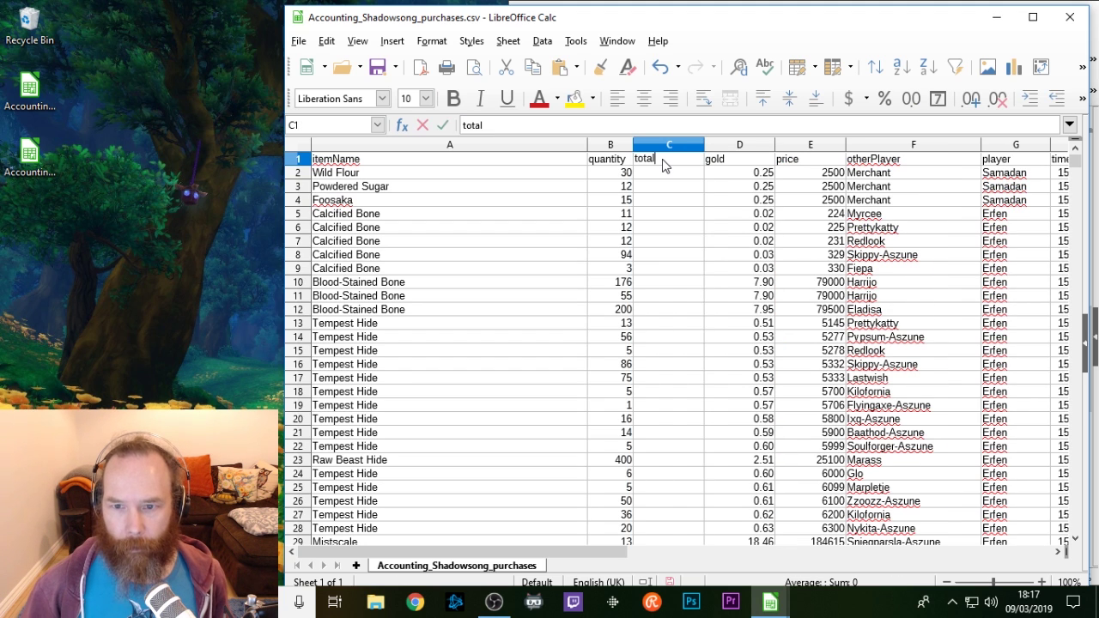
key(Return)
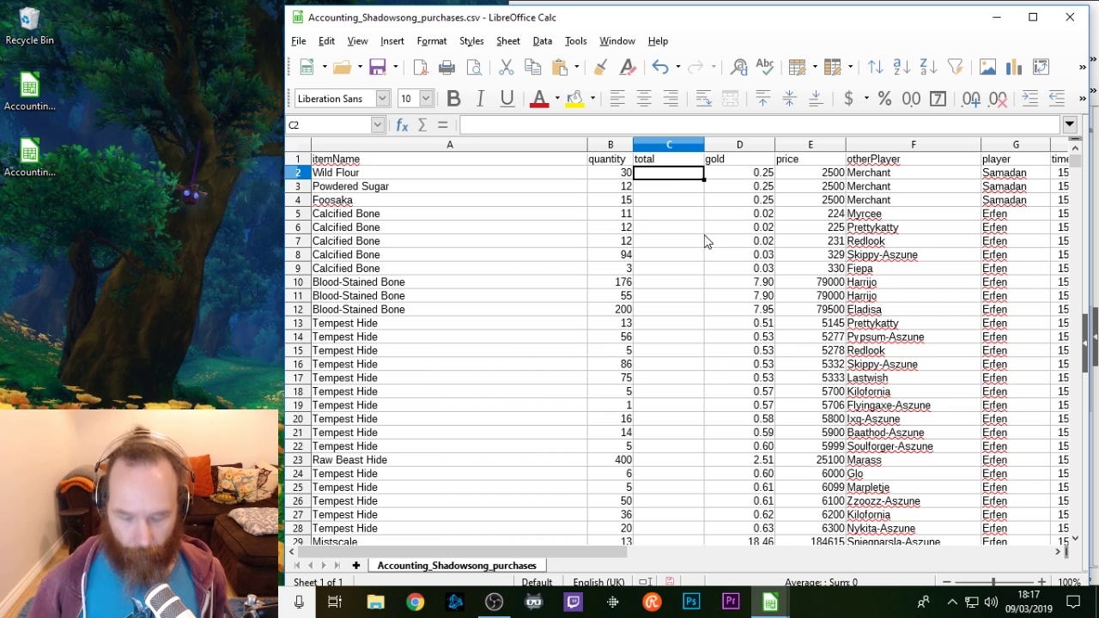
Step: Enter =B2*D2 in C2 to multiply the quantity by the gold price
text(=B2)
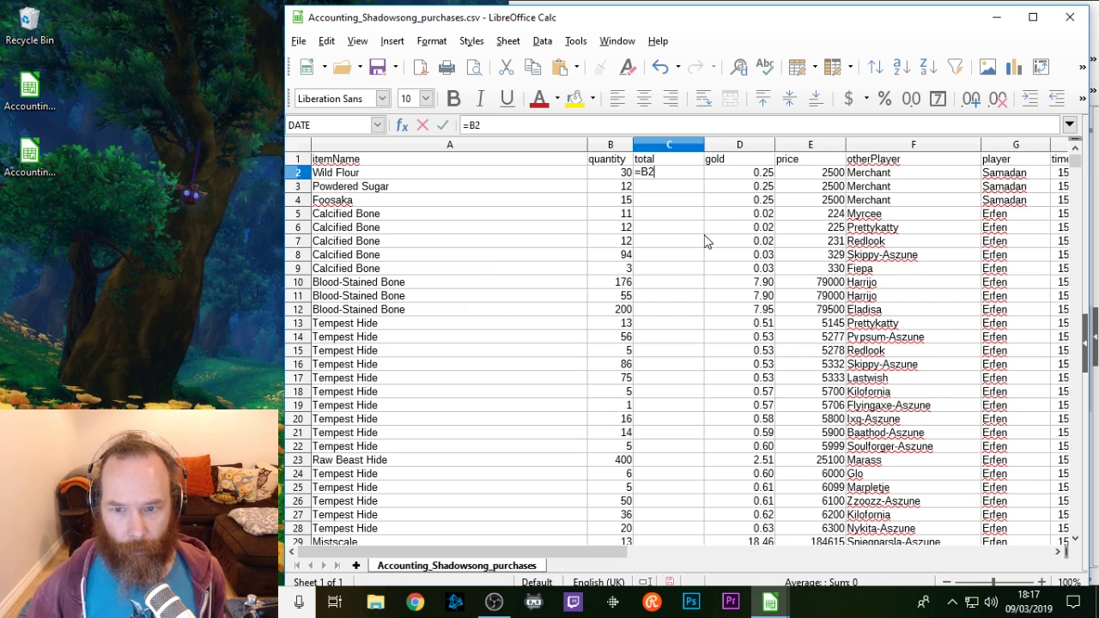
text(*D2)
key(Return)
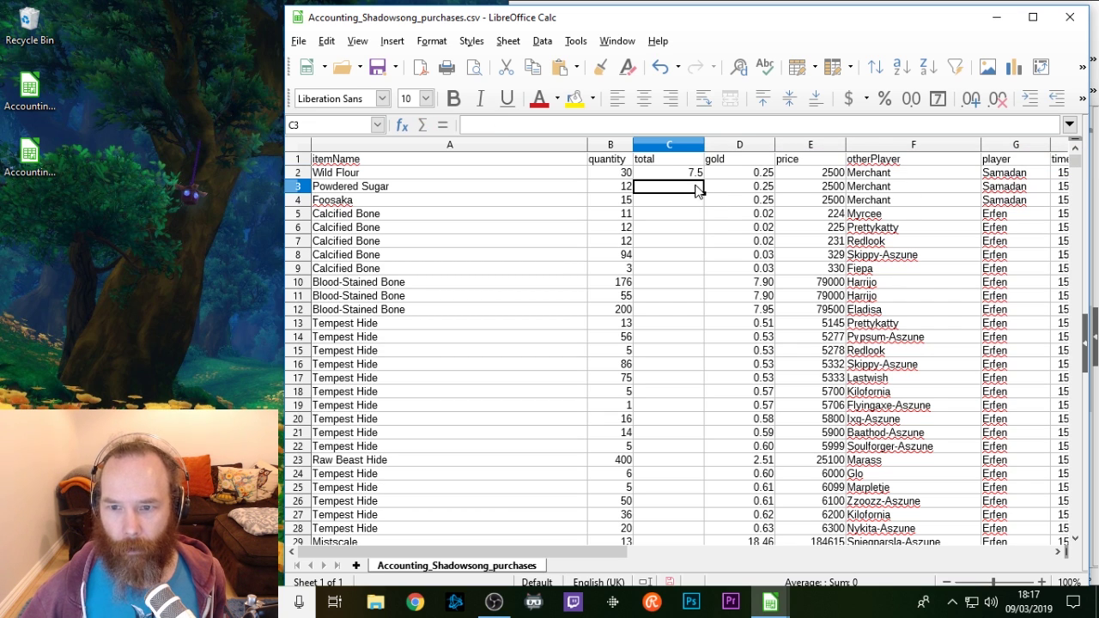
Step: Copy the total formula from C2 down through C3:C777 and look over the filled column
click(665, 175)
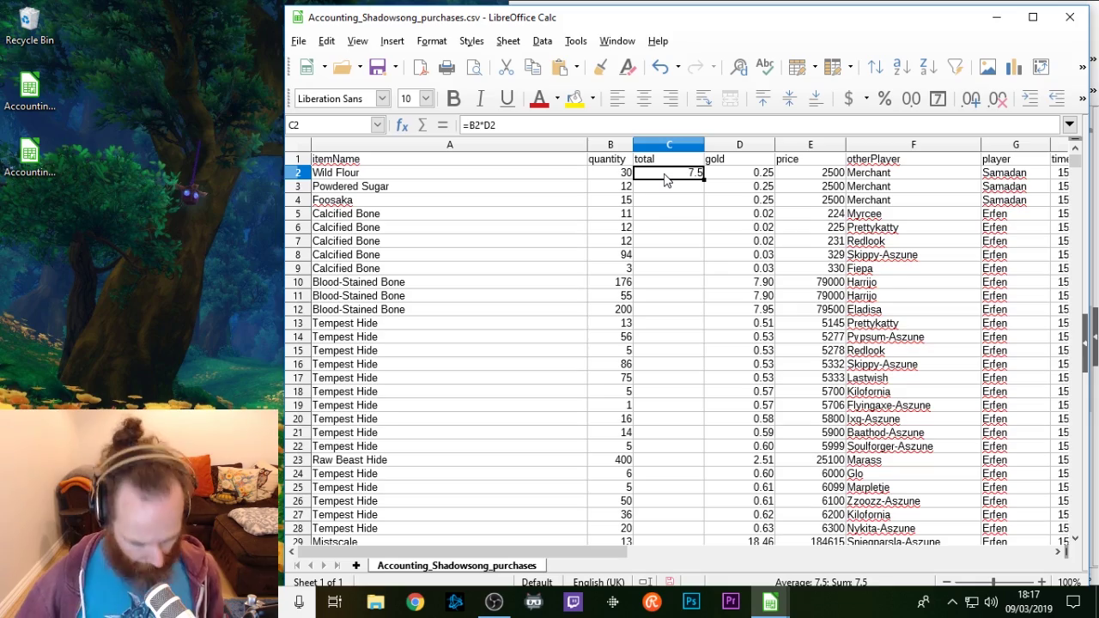
click(666, 186)
drag(1075, 163, 1050, 520)
key(ctrl+shift+Down)
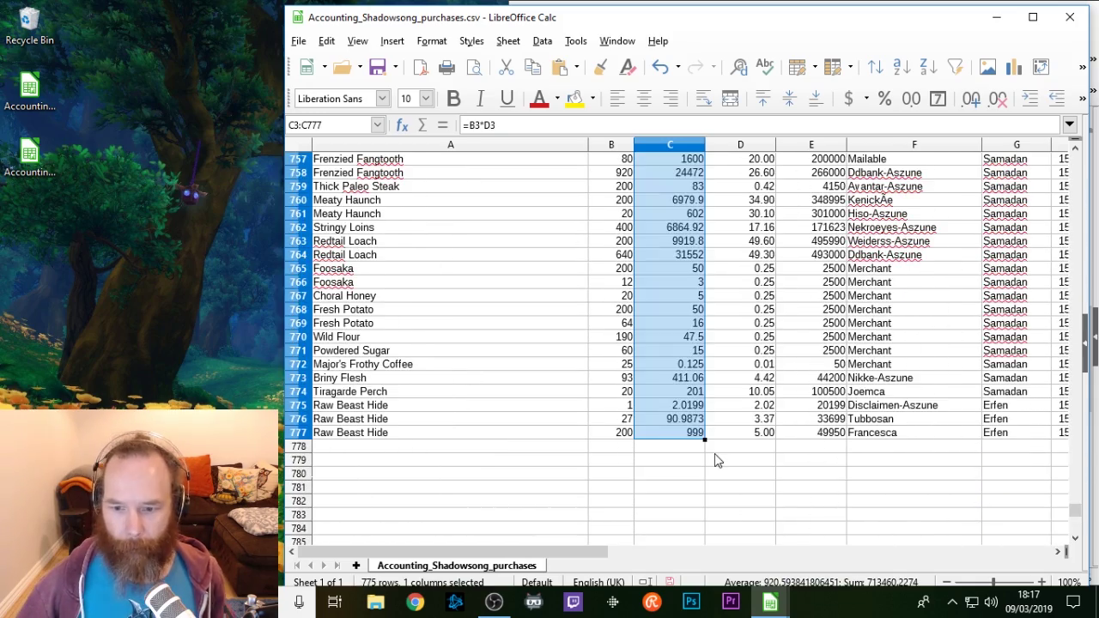
click(715, 452)
scroll(399, 326, up, 4)
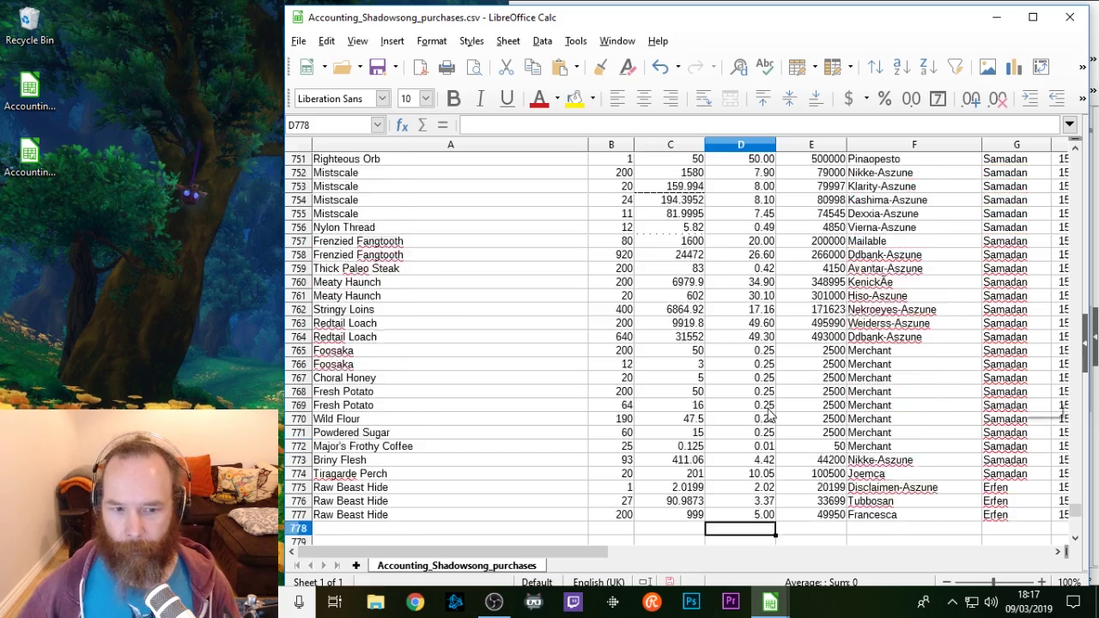
scroll(421, 288, up, 17)
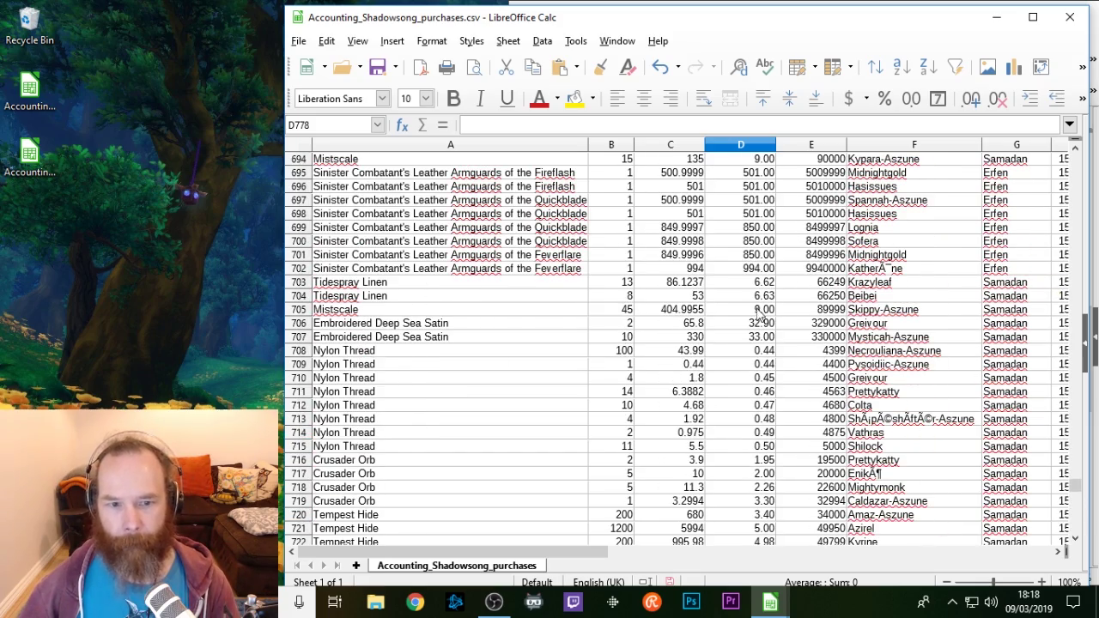
drag(1077, 487, 1074, 163)
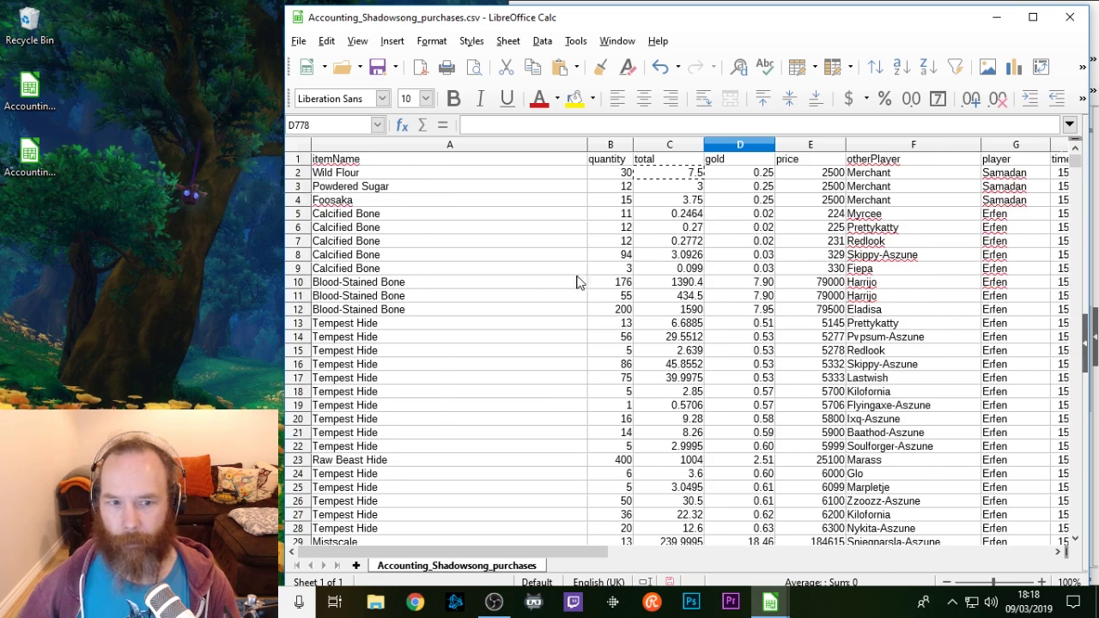
Step: Sort the whole purchases data set in ascending order of itemName, extending the sort to the other columns
click(440, 145)
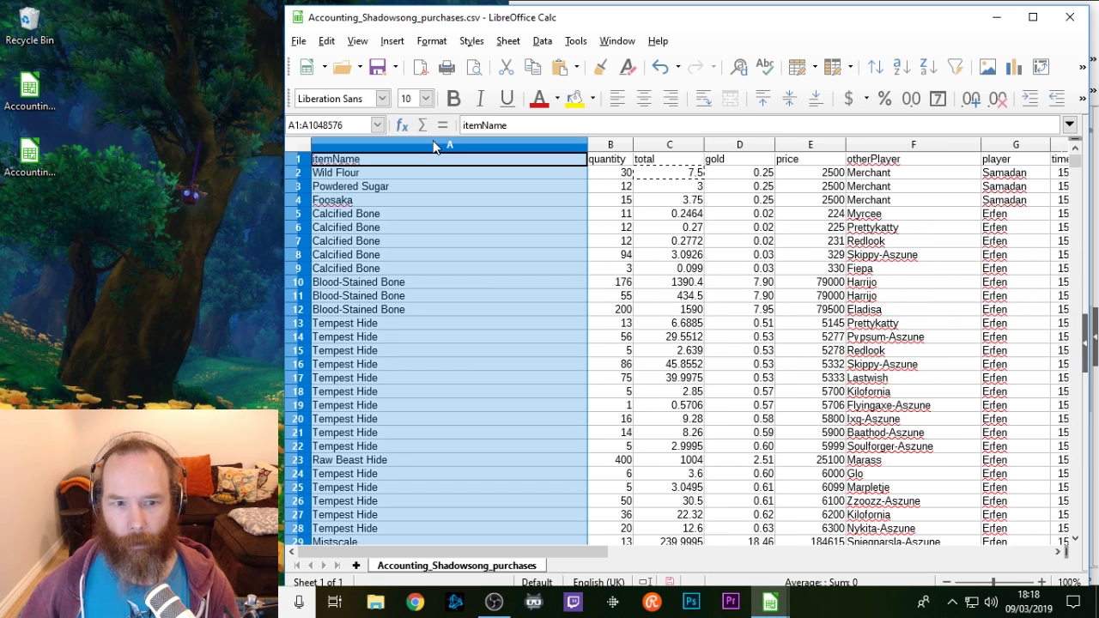
click(902, 69)
click(607, 274)
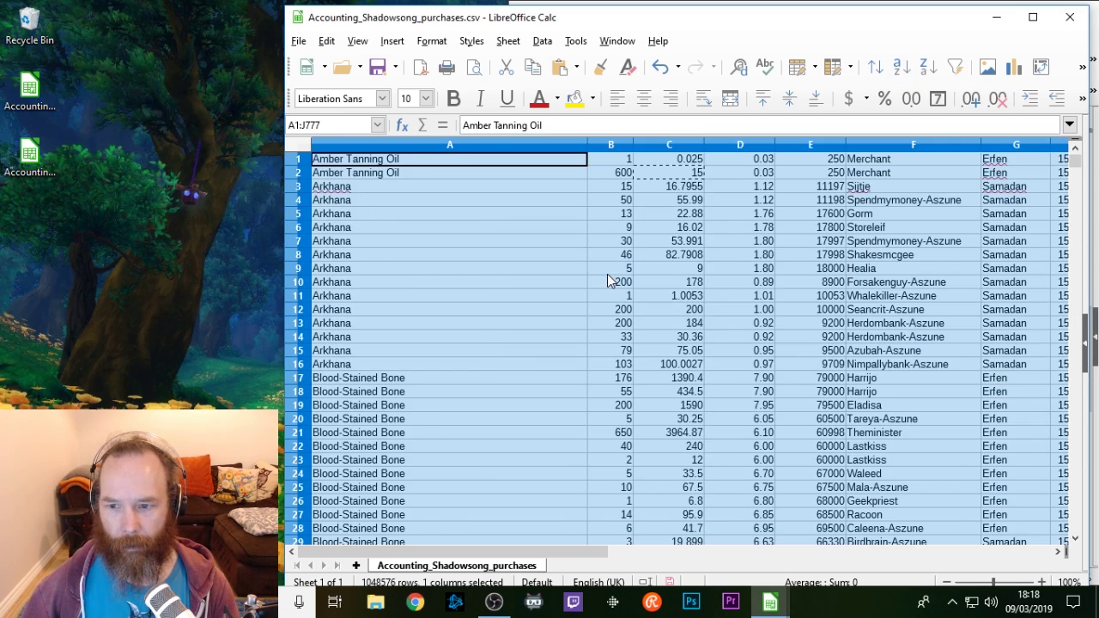
Step: Insert a blank row above the first row of the sorted purchases
click(360, 228)
click(298, 158)
right_click(298, 159)
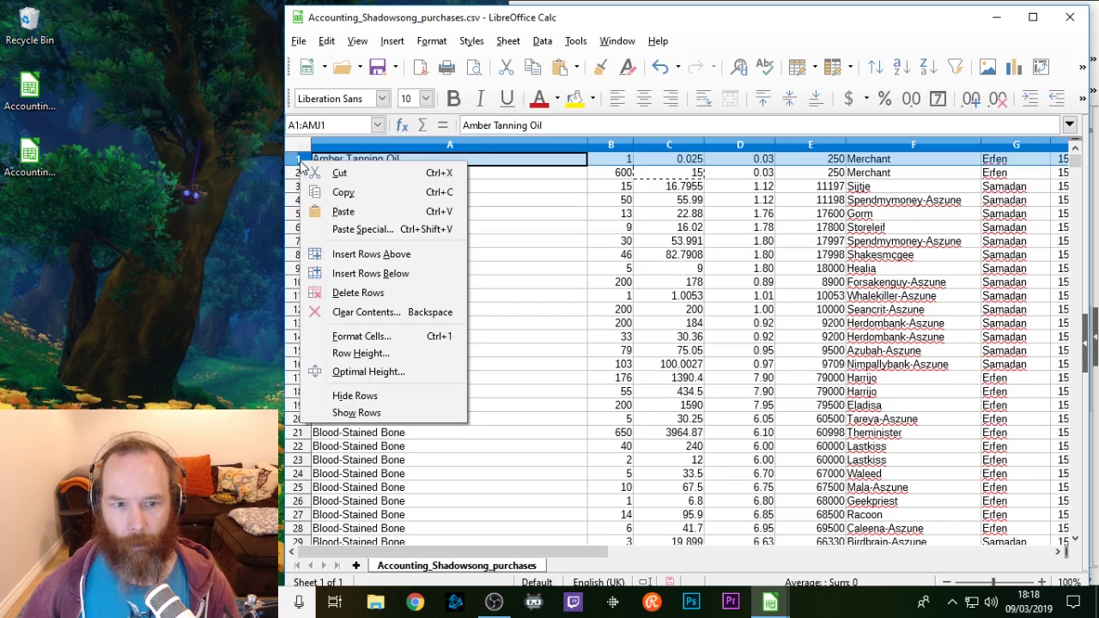
click(371, 254)
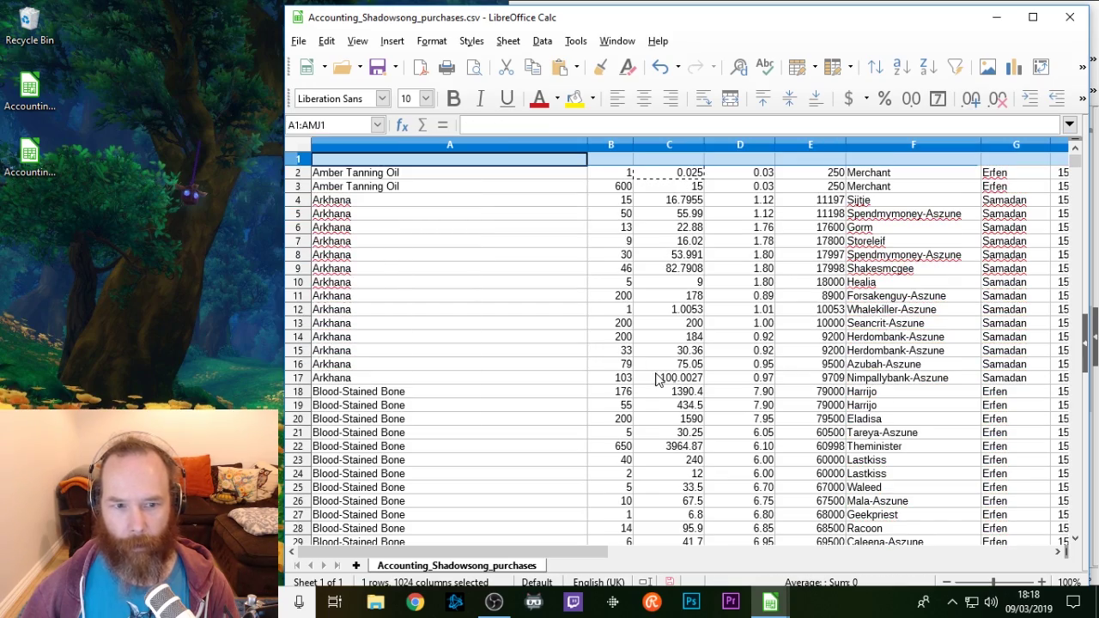
Step: Move the column headings from row 323 to the blank row 1
drag(1078, 172, 1090, 305)
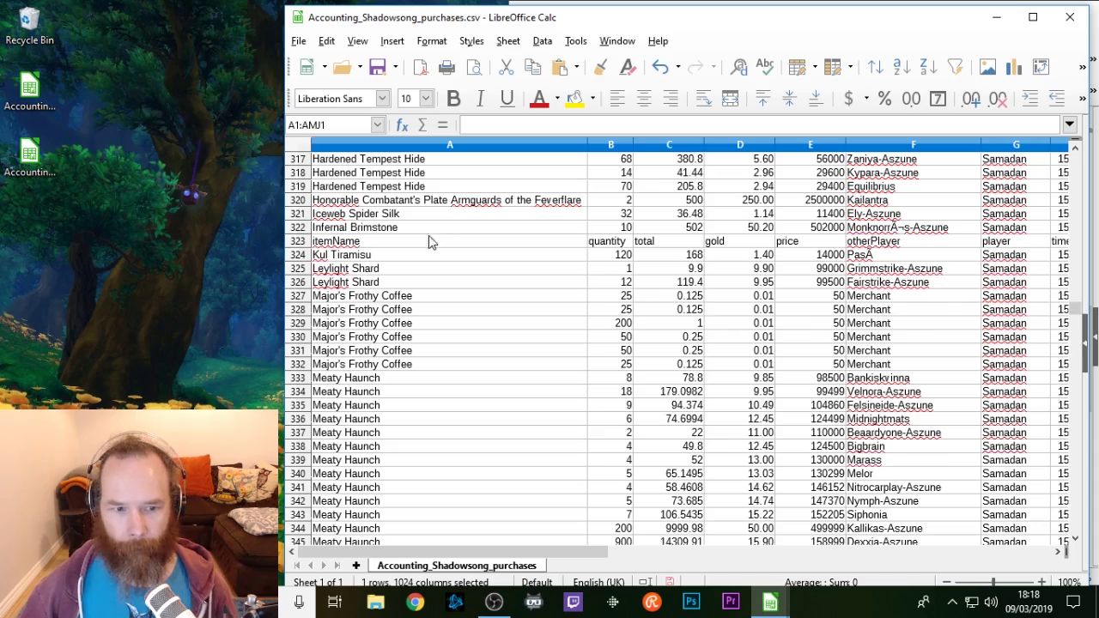
click(298, 243)
key(Delete)
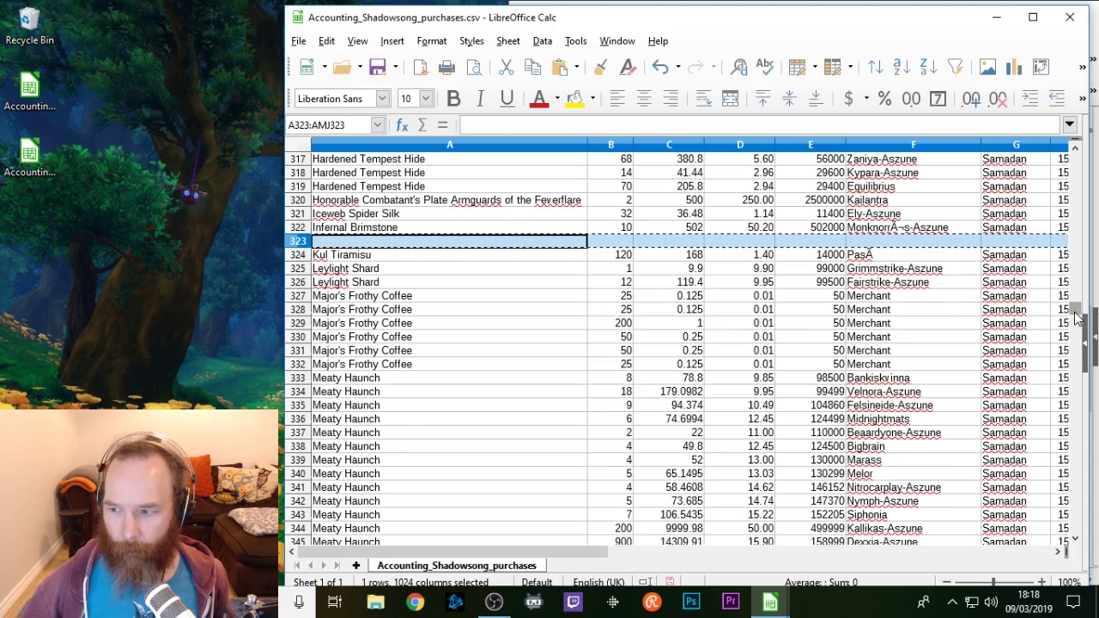
scroll(1074, 317, up, 5)
key(ctrl+Home)
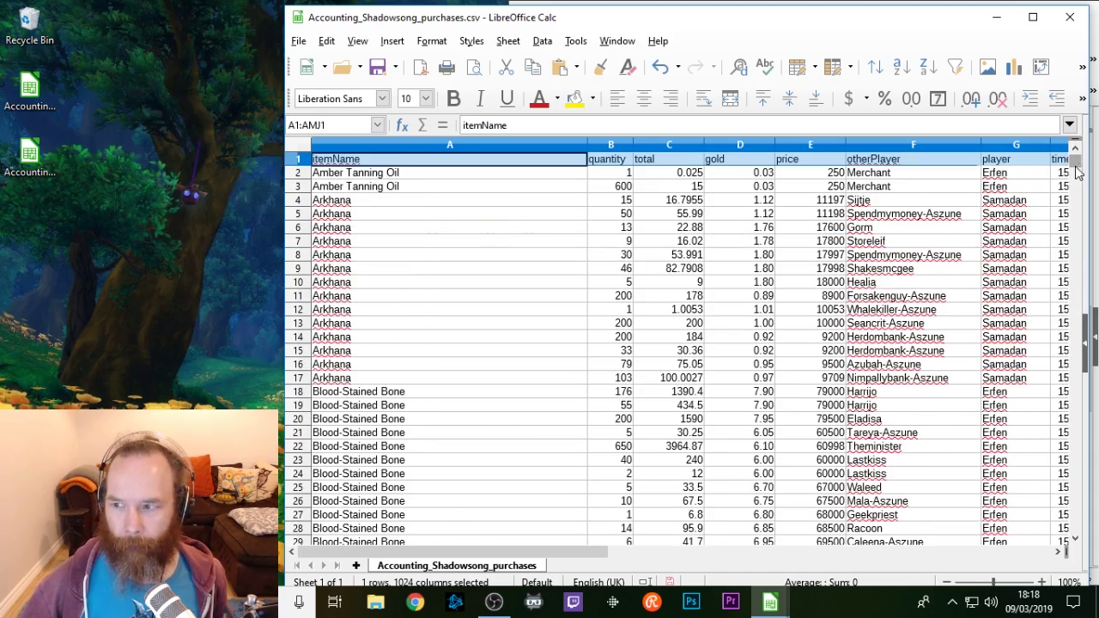
Step: Delete the emptied row 323 above the Kul Tiramisu entry
mouse_move(1074, 164)
mouse_down()
mouse_move(1074, 356)
mouse_move(1074, 163)
mouse_up()
right_click(298, 255)
click(386, 391)
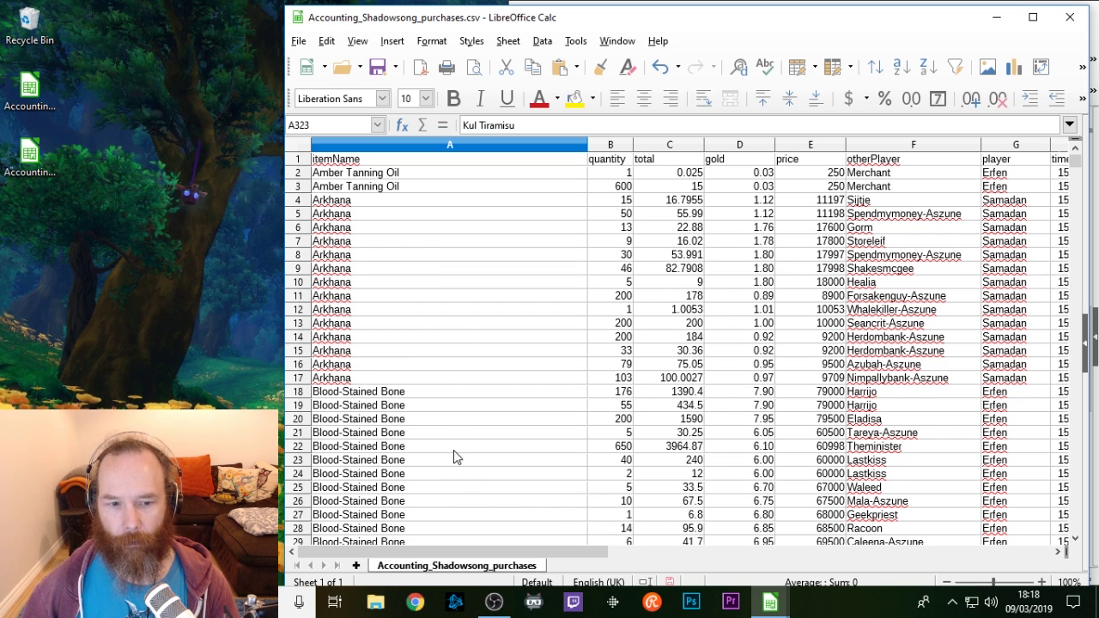
Step: Examine the sorted Arkhana, Blood-Stained Bone and Calcified Bone purchase rows
drag(352, 203, 503, 385)
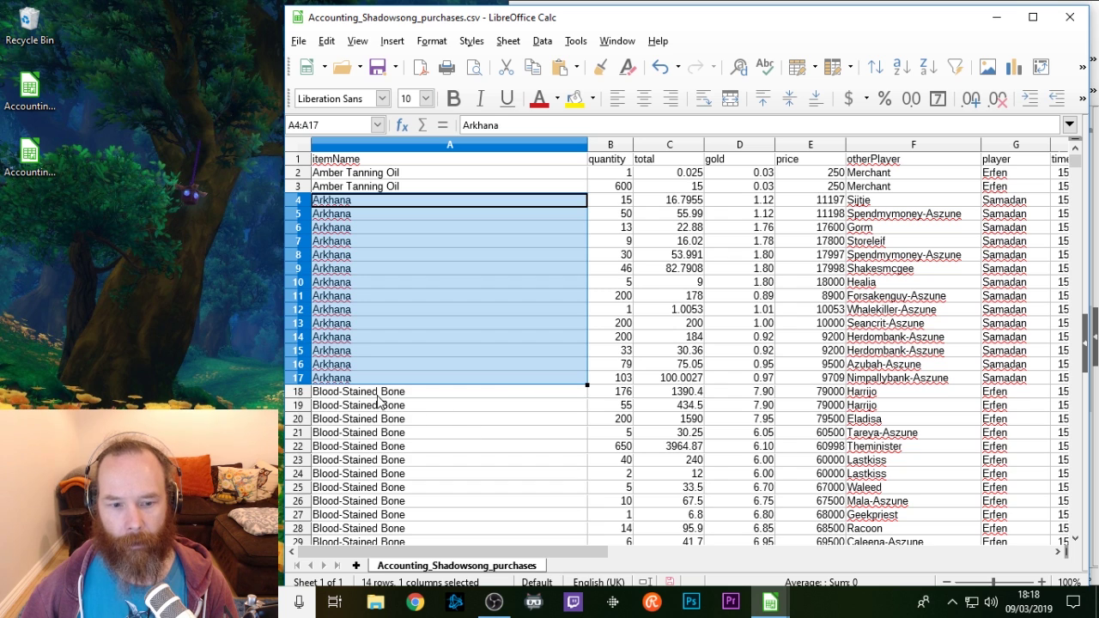
drag(380, 394, 721, 515)
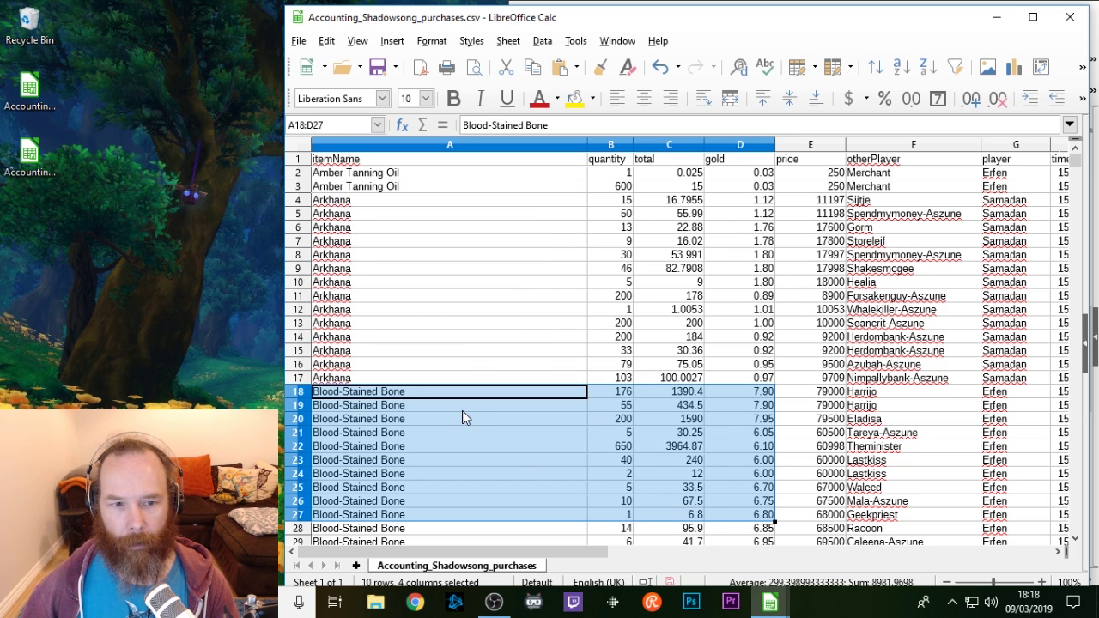
scroll(487, 344, down, 20)
drag(398, 216, 818, 440)
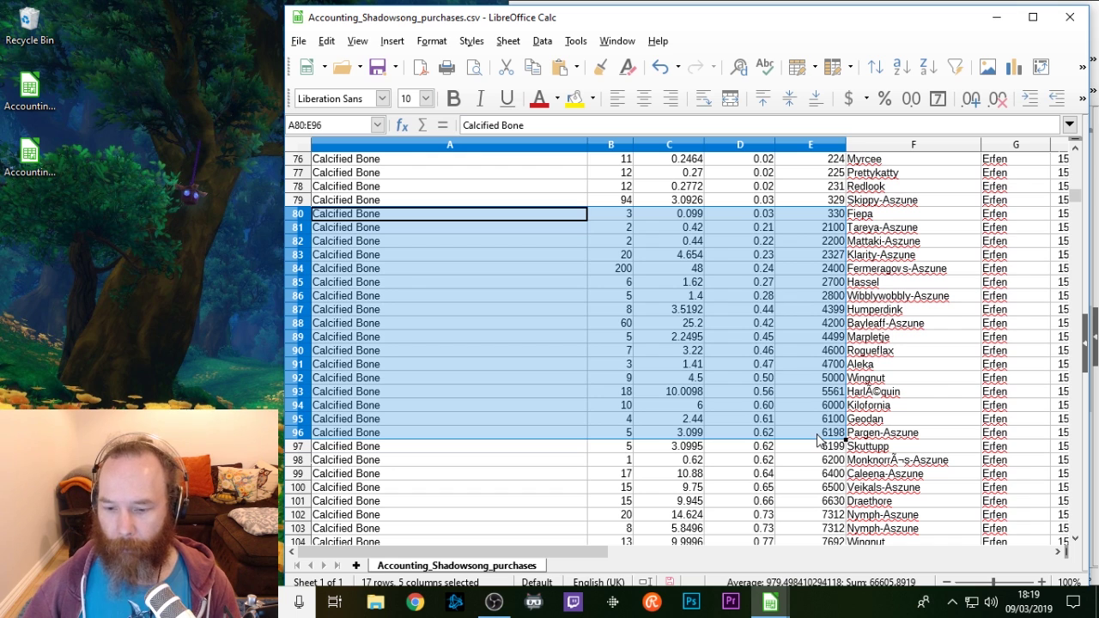
Step: Delete the otherPlayer, player, time, date and source columns (F to J) from the purchases sheet
click(885, 145)
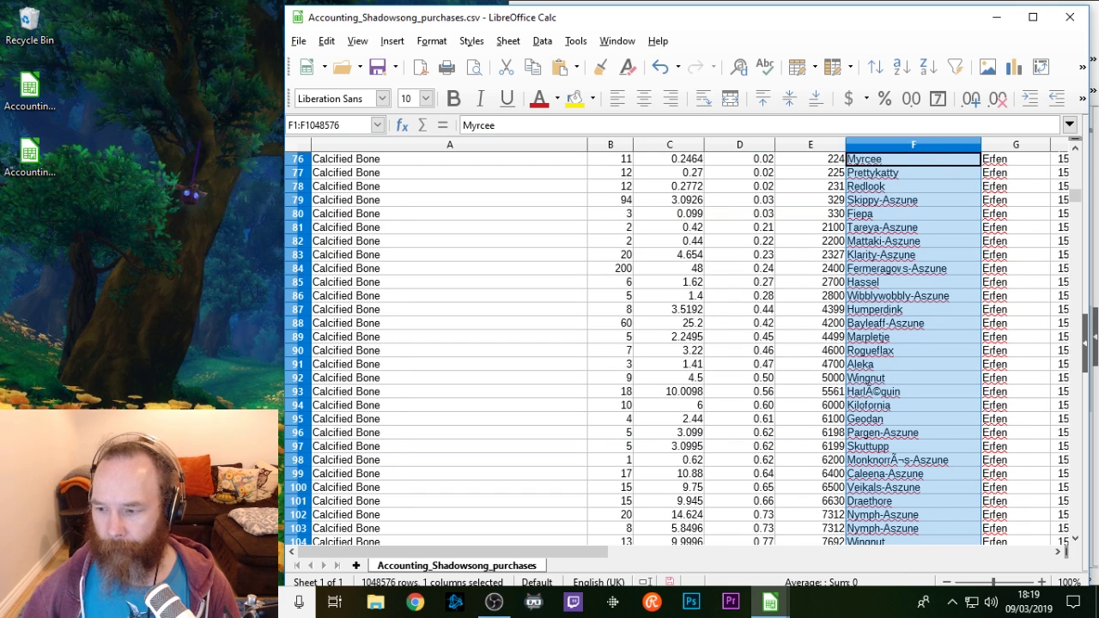
drag(1074, 221, 1074, 163)
scroll(473, 552, right, 1)
click(621, 147)
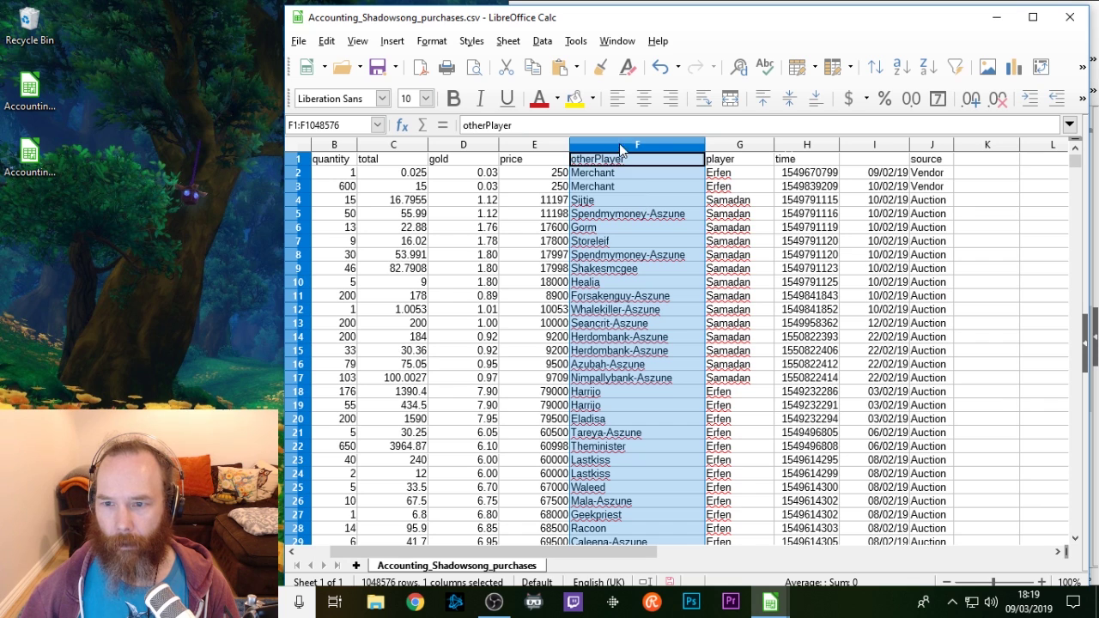
drag(620, 148, 914, 133)
right_click(622, 146)
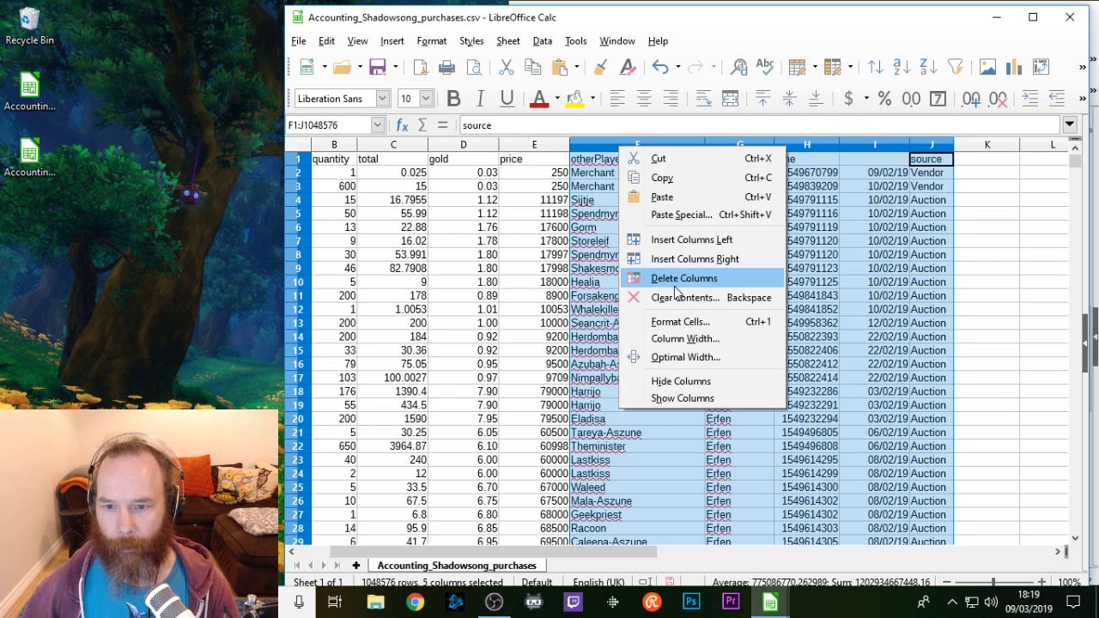
click(645, 277)
drag(578, 558, 544, 556)
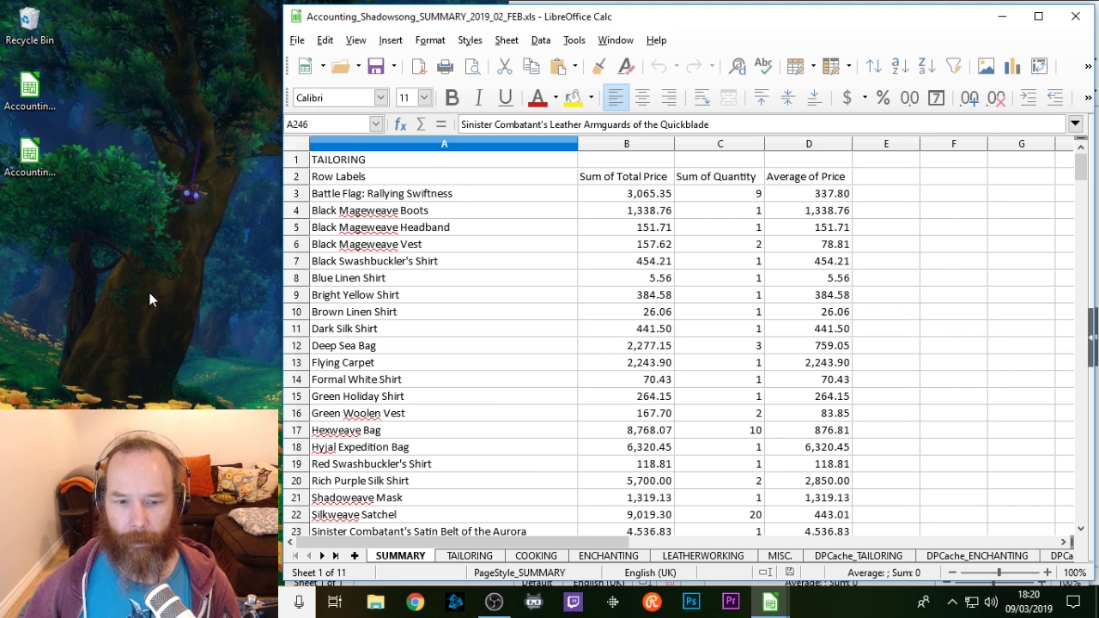
Step: Examine the Tailoring sales and purchase tables and the Tailoring profit formula on the February 2019 workbook's SUMMARY sheet
scroll(395, 186, down, 15)
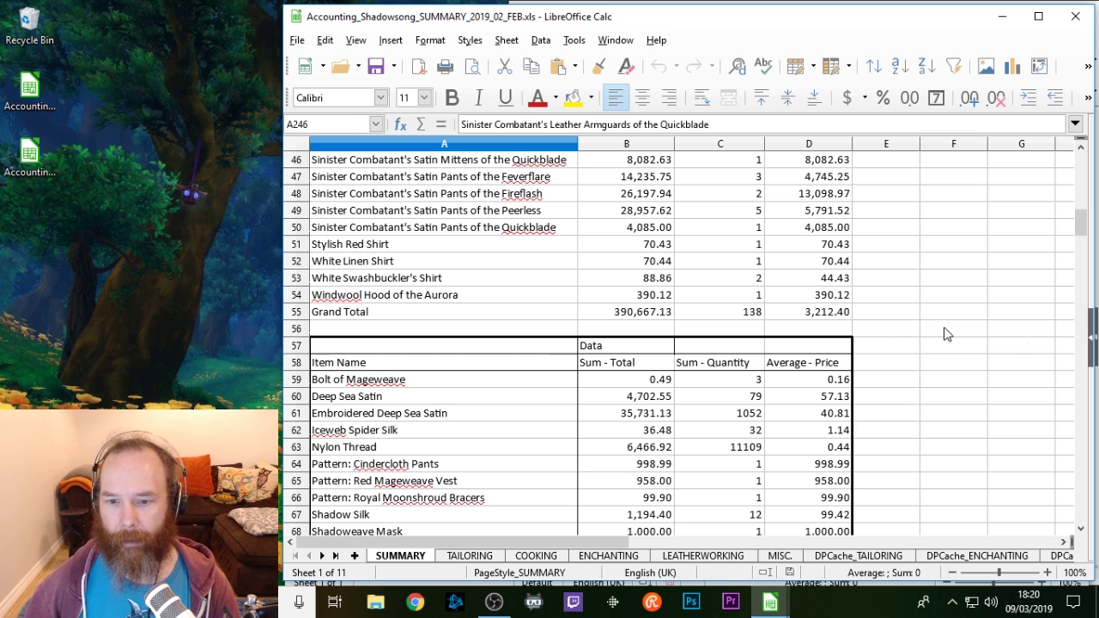
scroll(461, 360, down, 3)
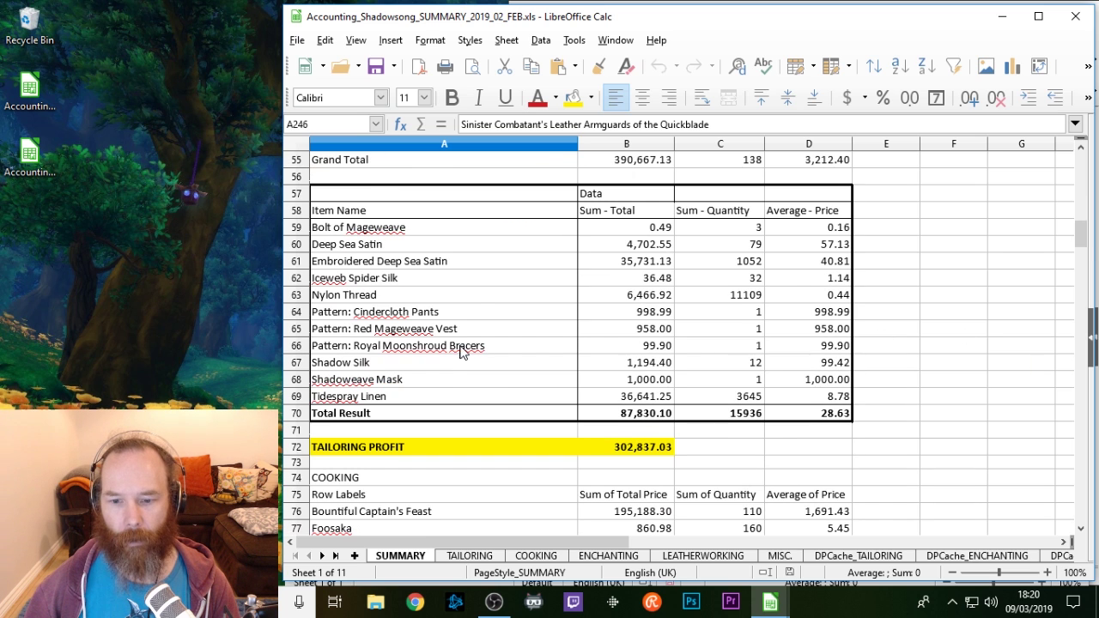
scroll(471, 418, down, 2)
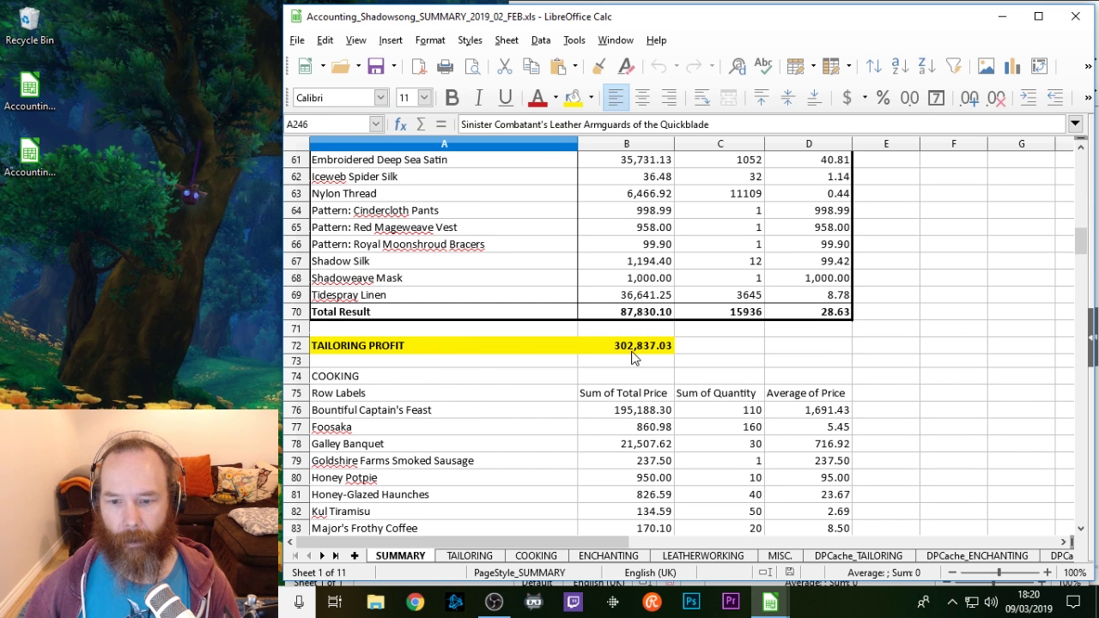
scroll(635, 359, up, 2)
click(615, 455)
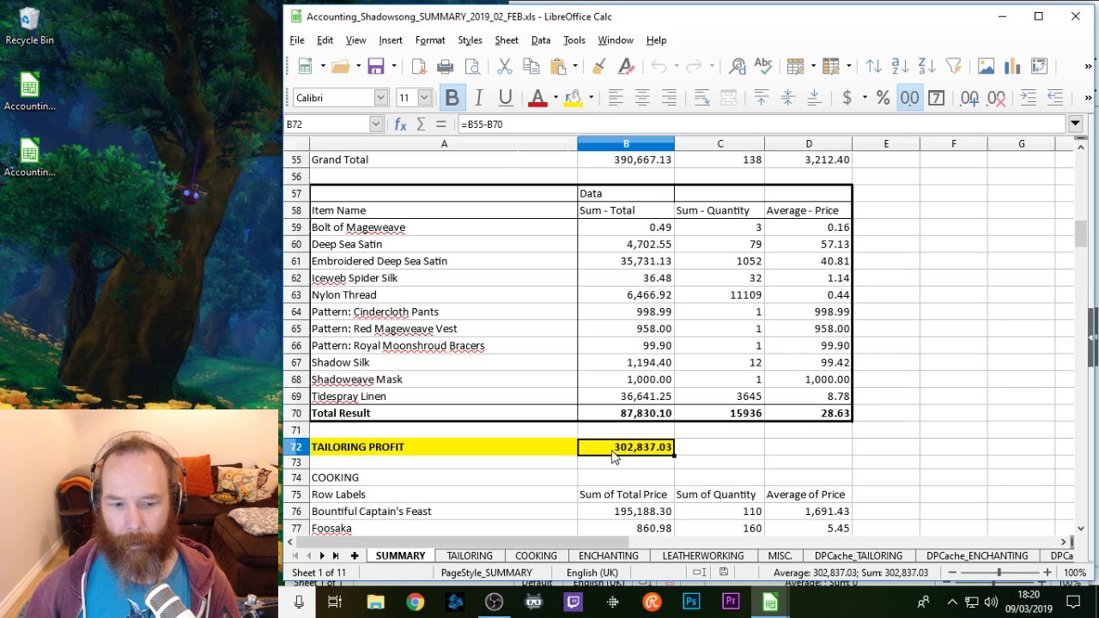
scroll(611, 453, down, 3)
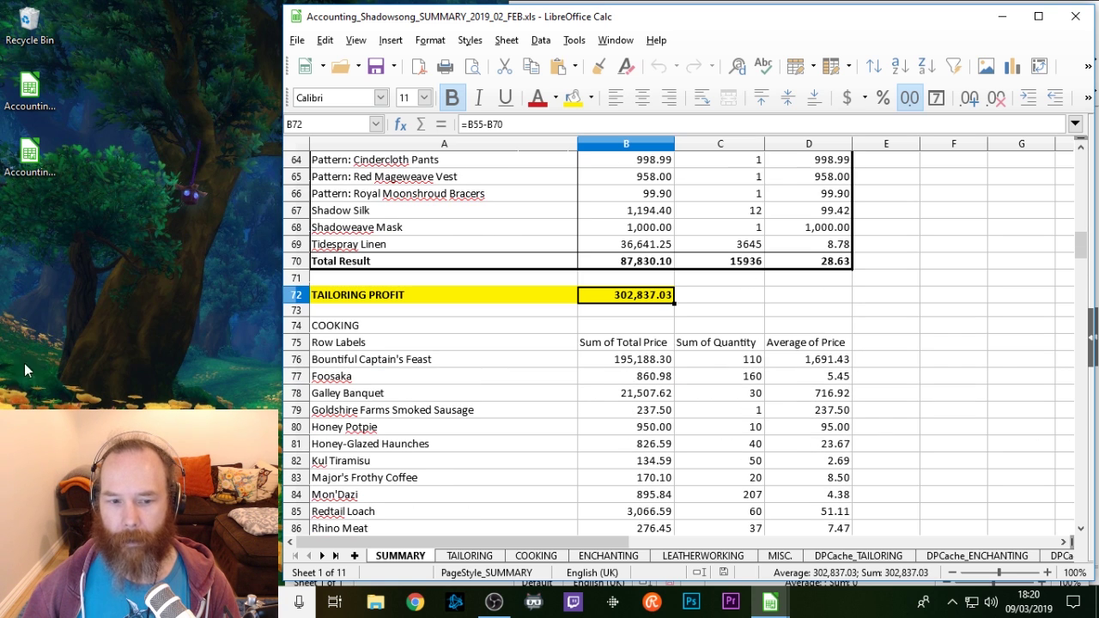
Step: Review the Cooking and Enchanting sales, purchase and profit sections of the summary, down to the start of Leatherworking
scroll(578, 327, down, 8)
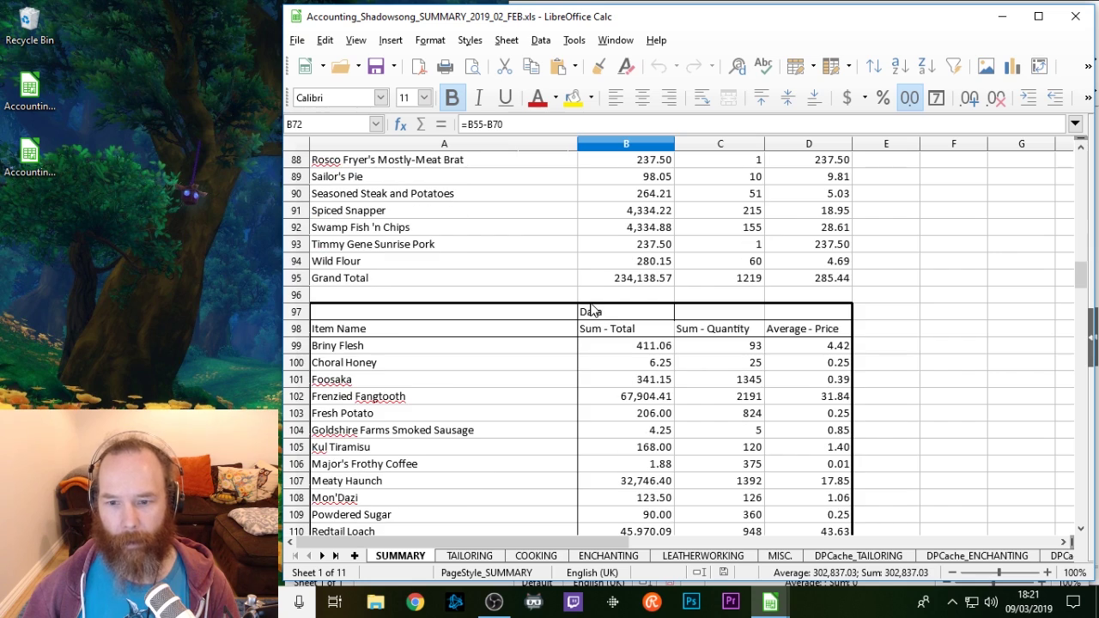
scroll(635, 273, down, 13)
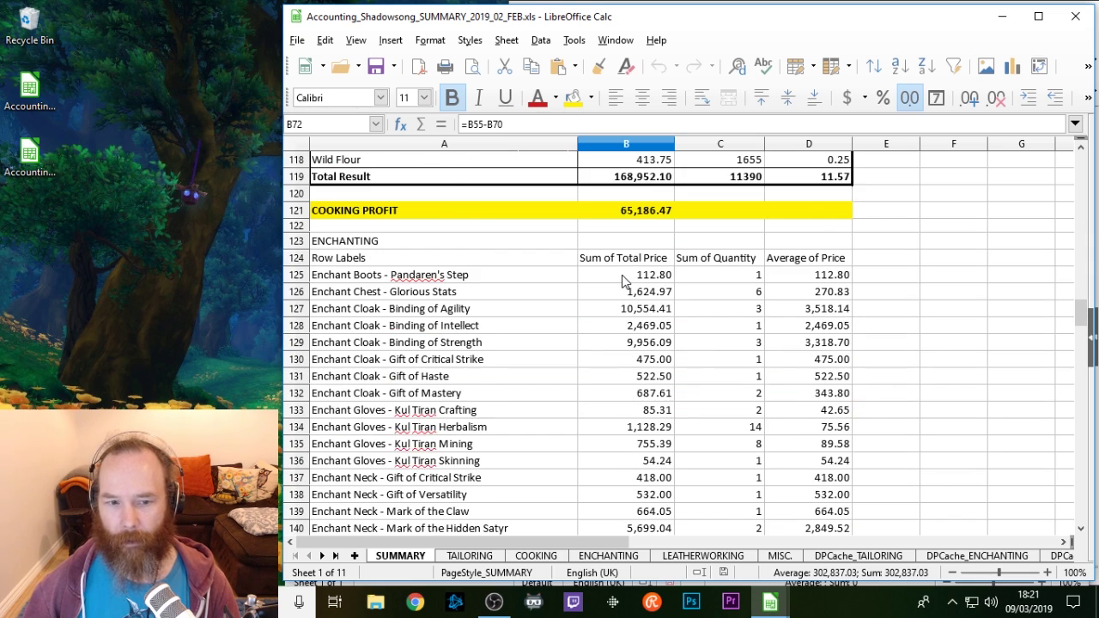
scroll(624, 282, down, 10)
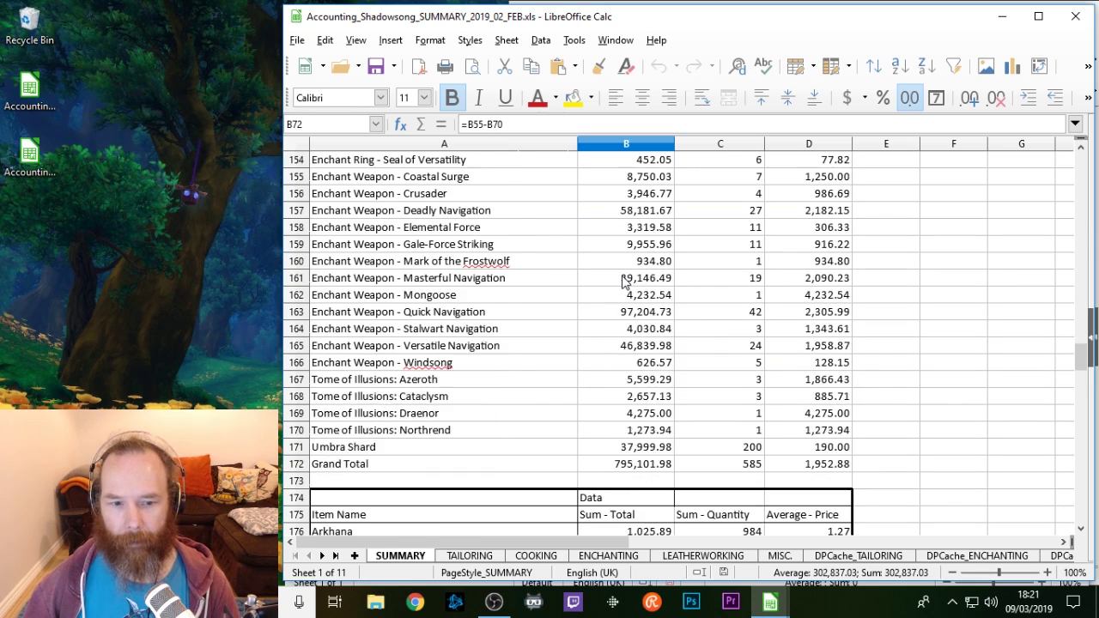
scroll(614, 396, down, 3)
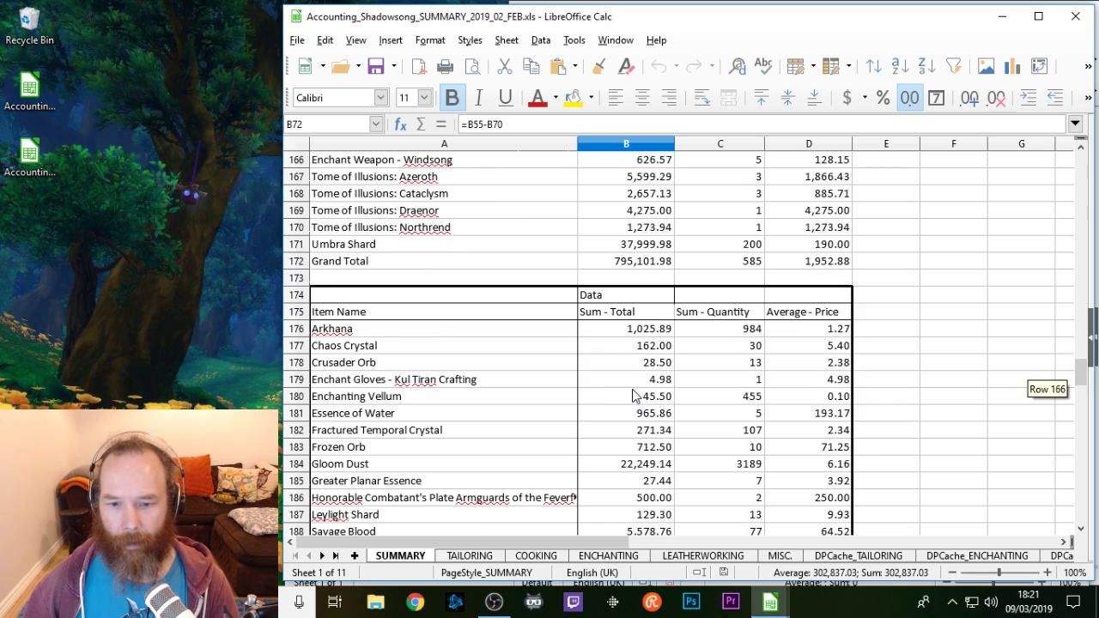
scroll(633, 395, up, 12)
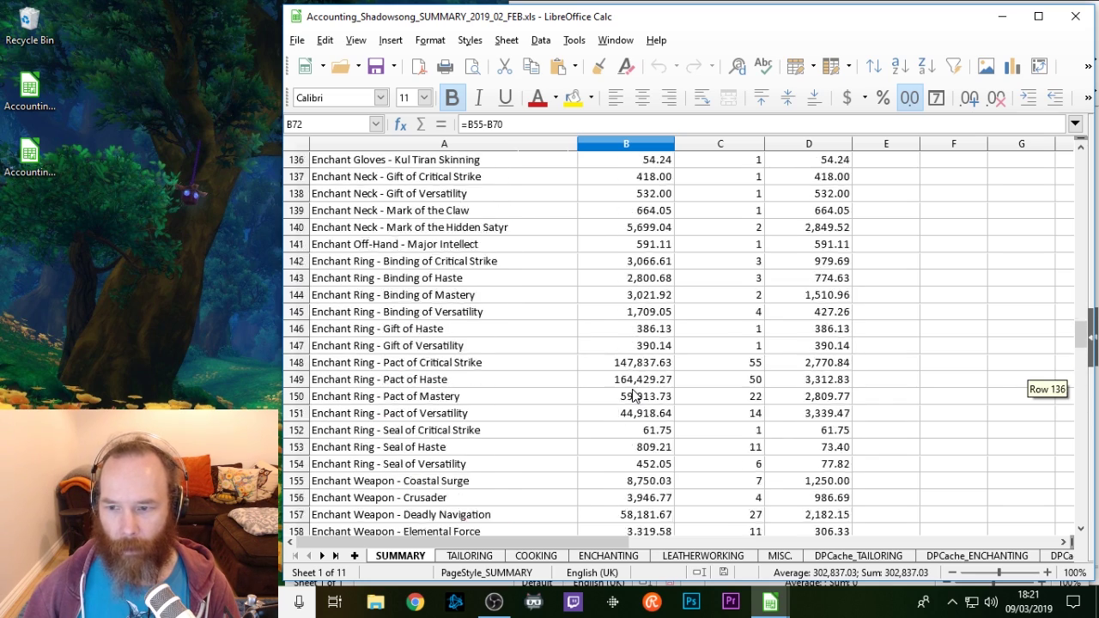
scroll(633, 395, up, 5)
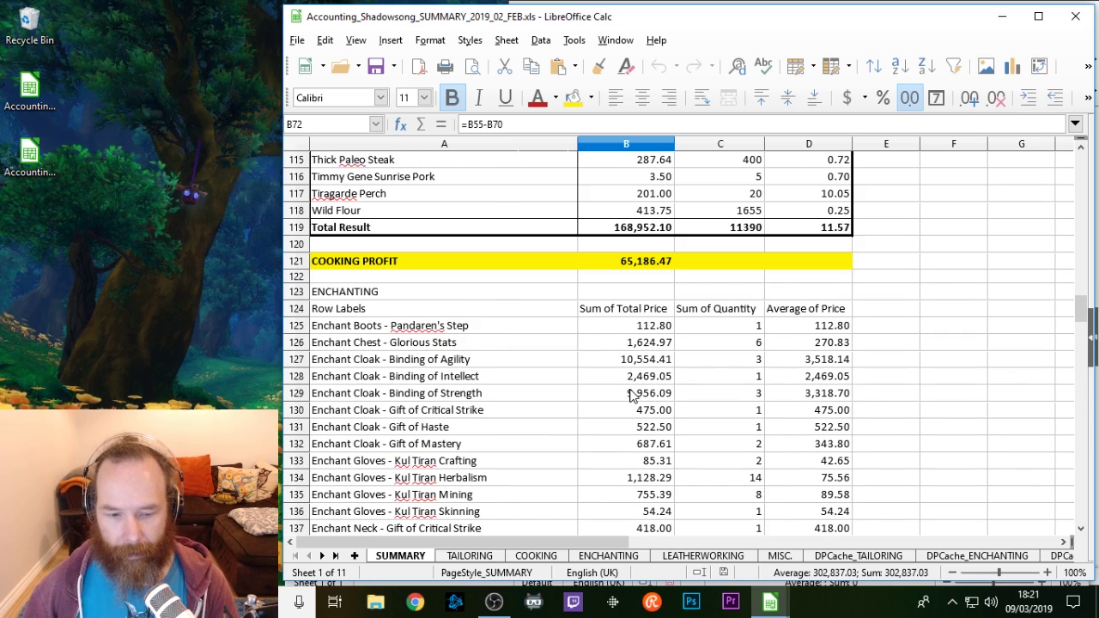
scroll(627, 400, down, 5)
scroll(622, 405, down, 12)
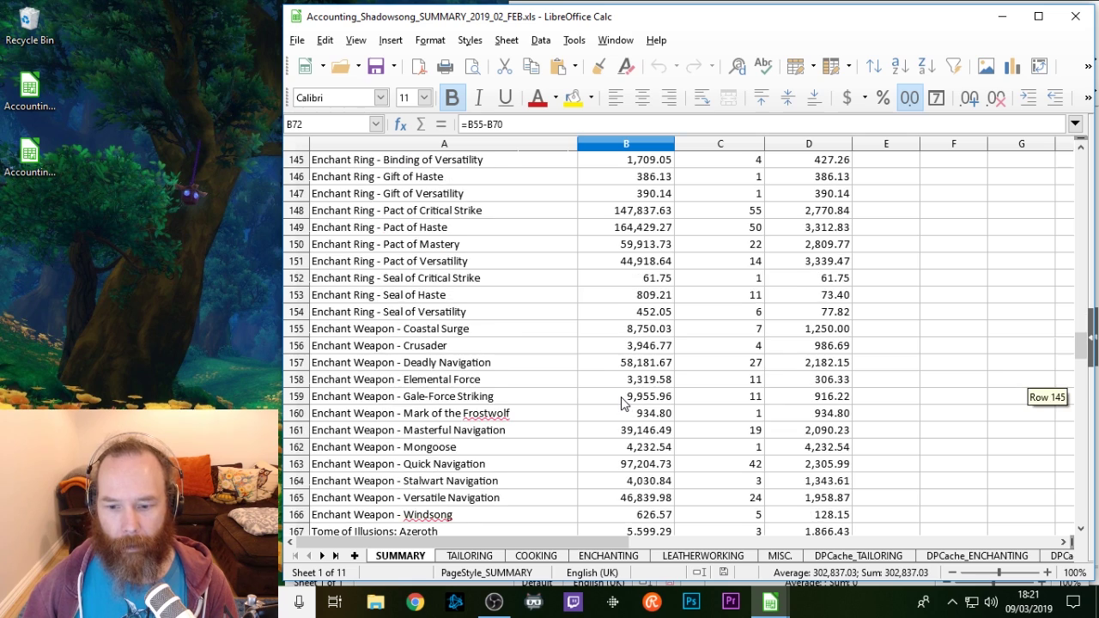
scroll(628, 416, down, 5)
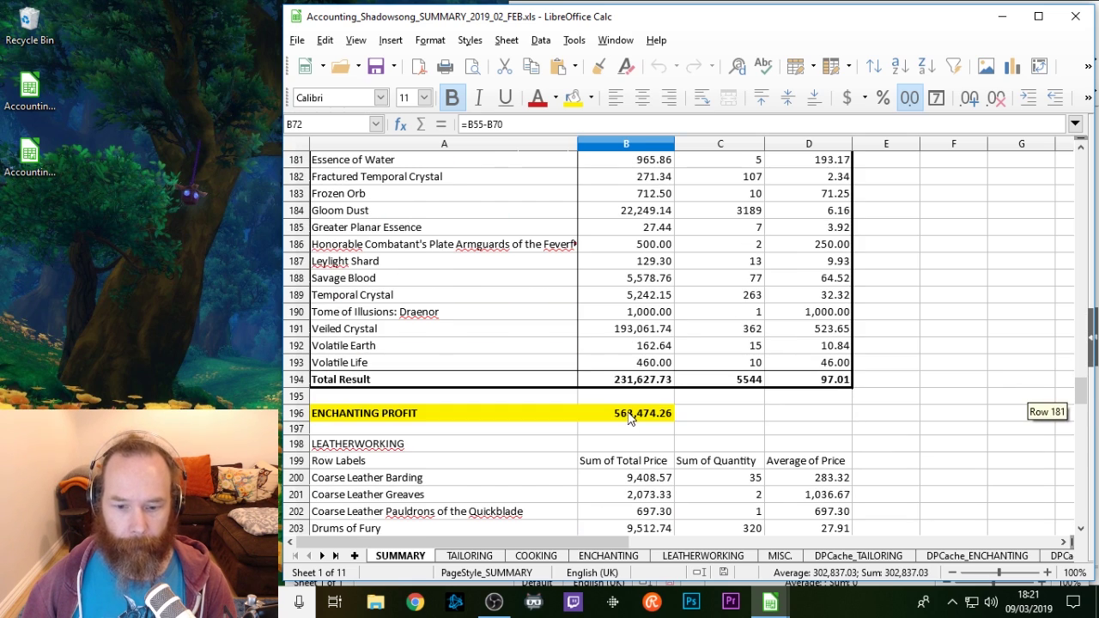
scroll(648, 412, down, 3)
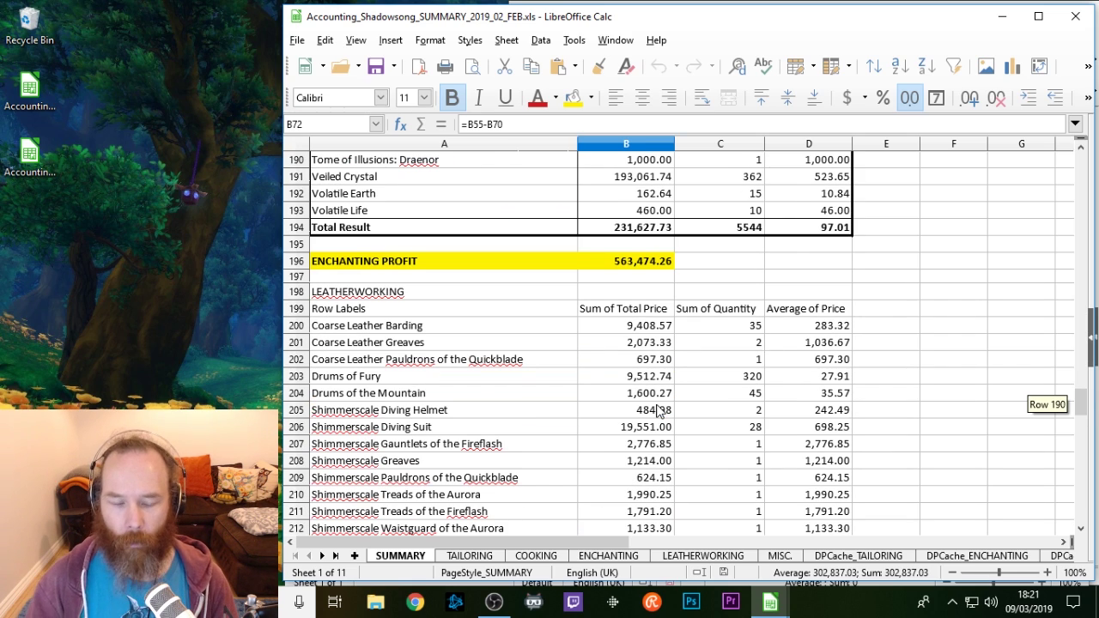